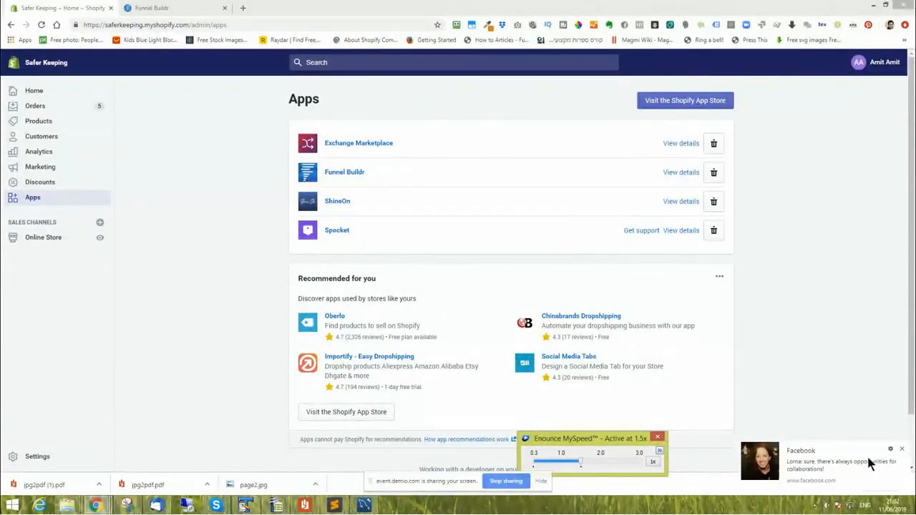
# - Open the Bill Clinton Watch product from the Safer Keeping store's product list
pyautogui.click(902, 451)
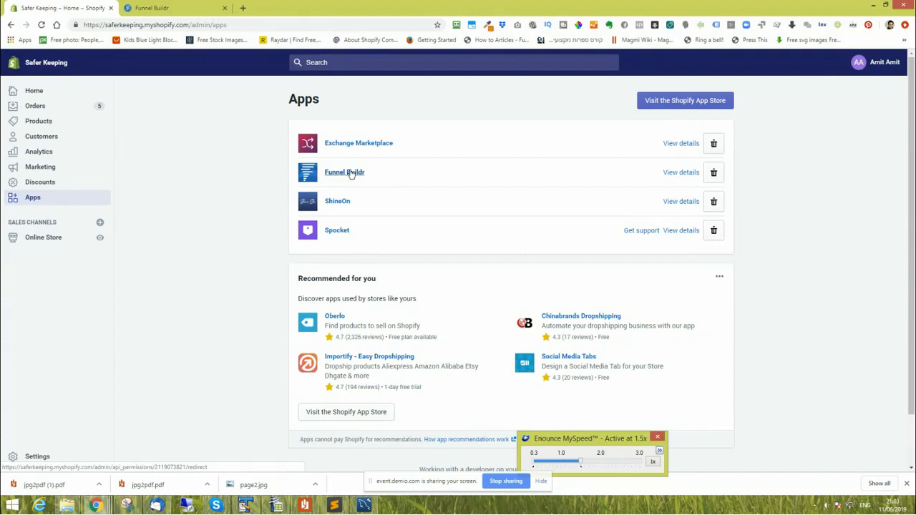
pyautogui.click(178, 13)
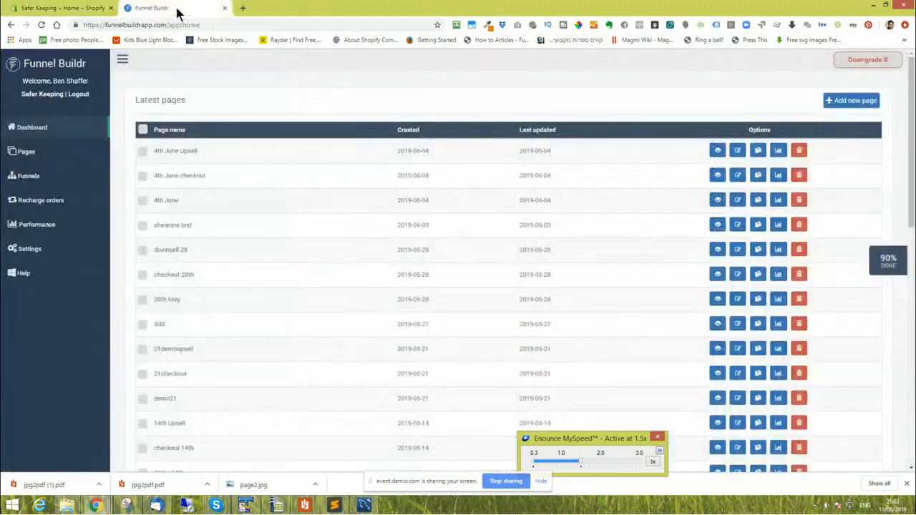
pyautogui.click(56, 8)
pyautogui.click(31, 123)
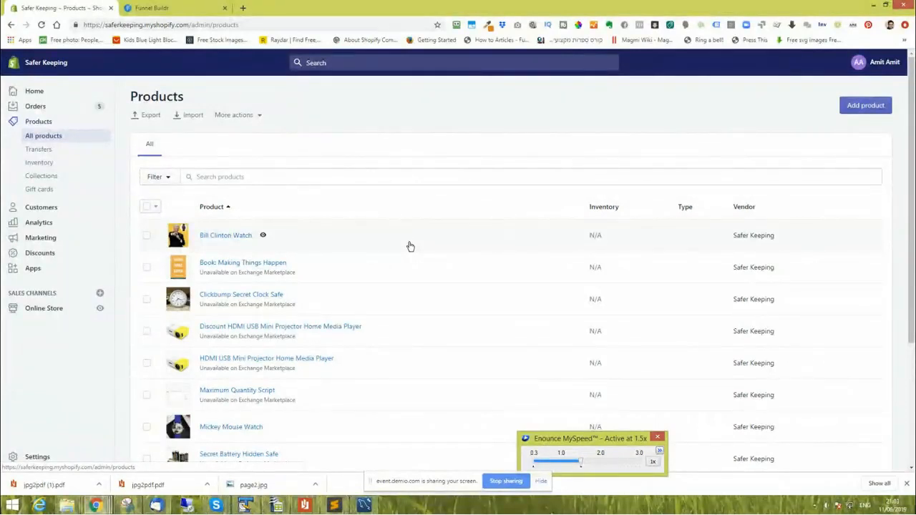
pyautogui.click(218, 237)
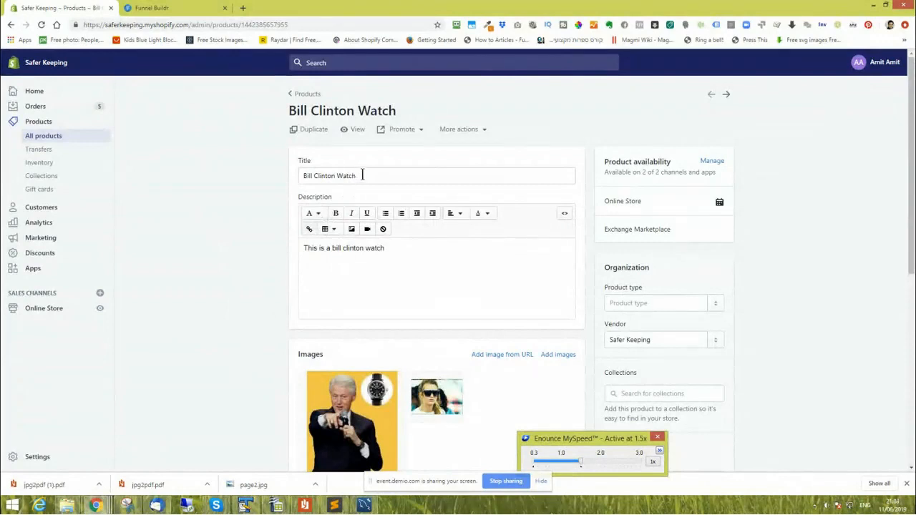
# - Review the Bill Clinton Watch's title, description, images and quantity variants with their prices
pyautogui.moveTo(363, 176); pyautogui.dragTo(292, 179)
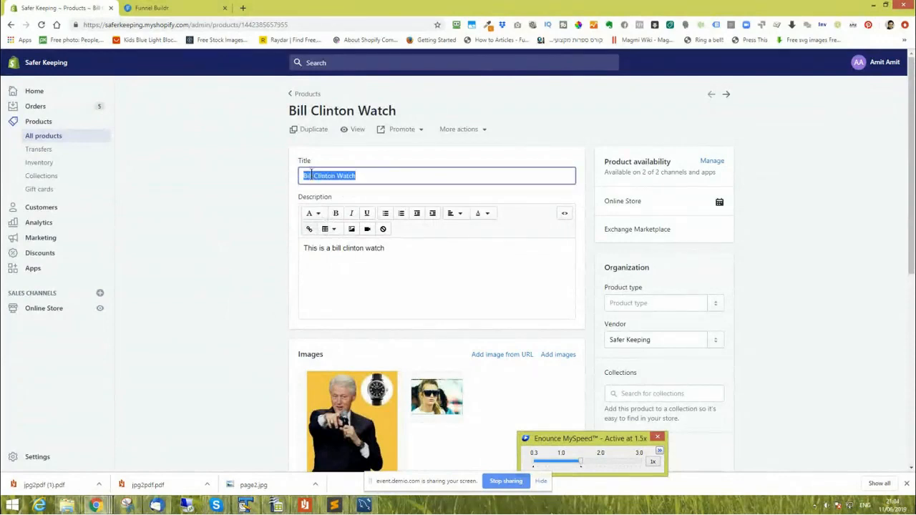
pyautogui.click(320, 252)
pyautogui.hotkey('ctrl', 'a')
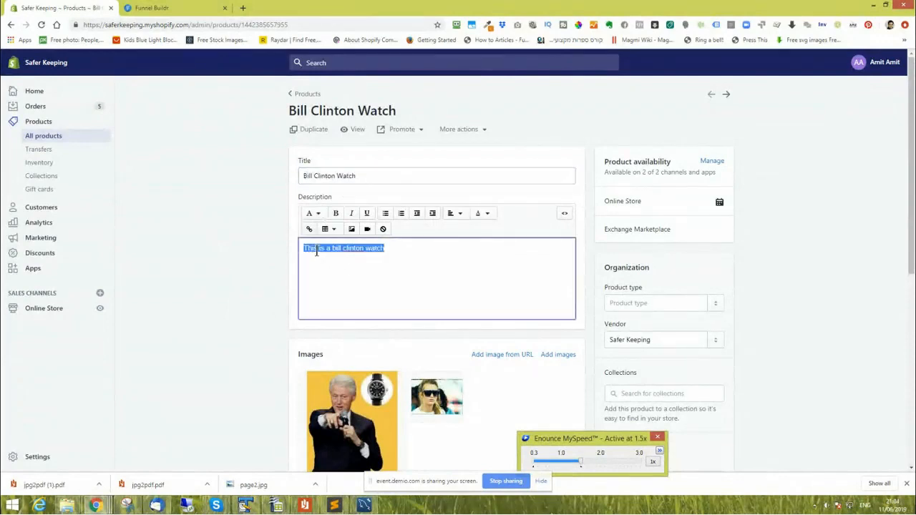
pyautogui.scroll(-3, 229, 288)
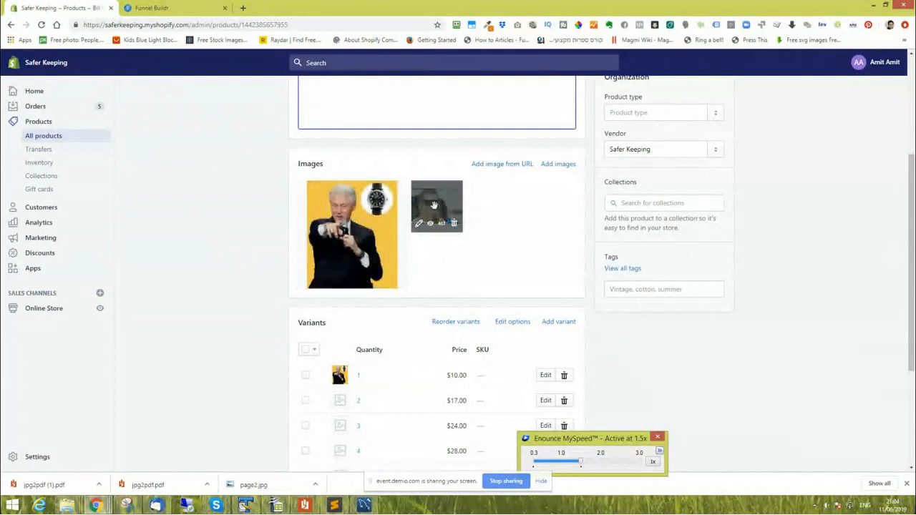
pyautogui.scroll(-1, 206, 319)
pyautogui.scroll(-1, 208, 319)
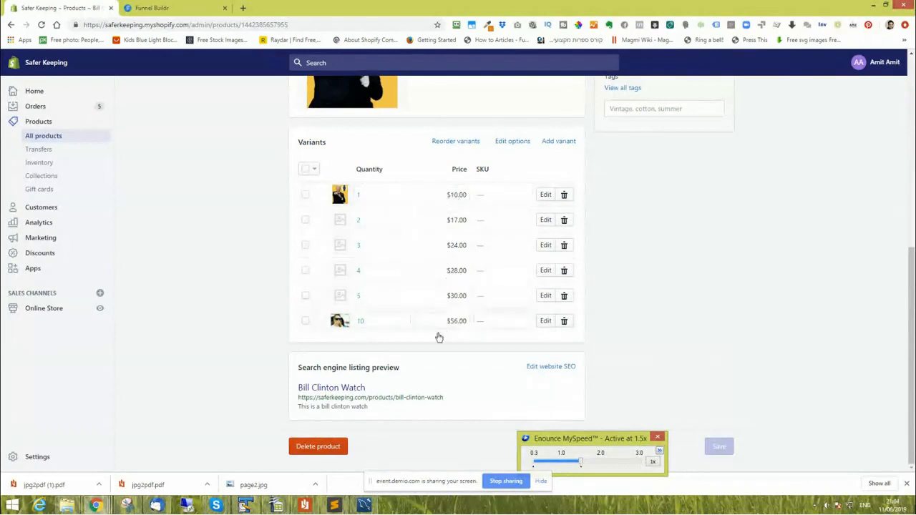
pyautogui.scroll(5, 207, 367)
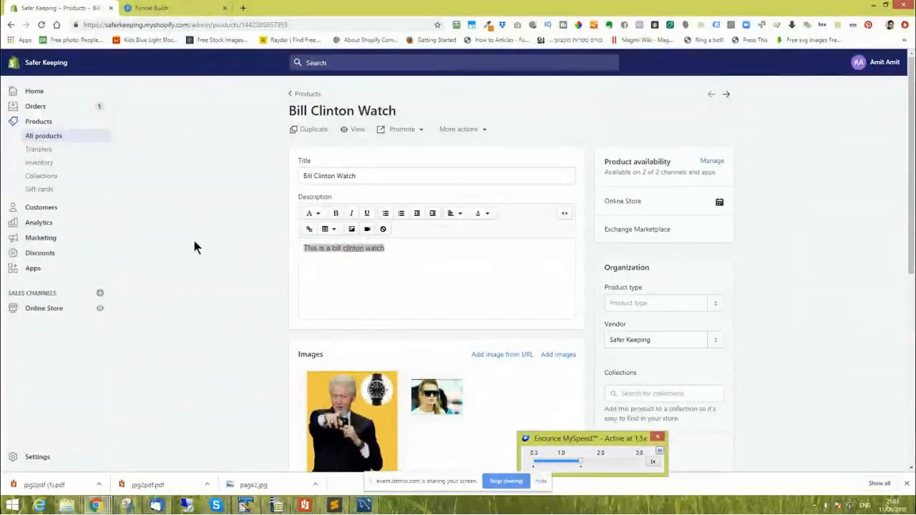
# - Switch to Funnel Buildr and start a new page with "11th" as both page name and page title
pyautogui.click(179, 7)
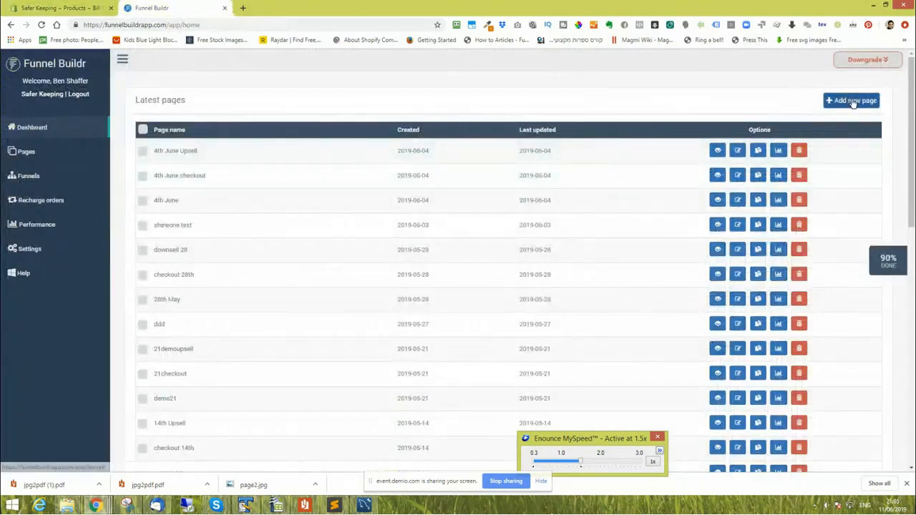
pyautogui.click(41, 151)
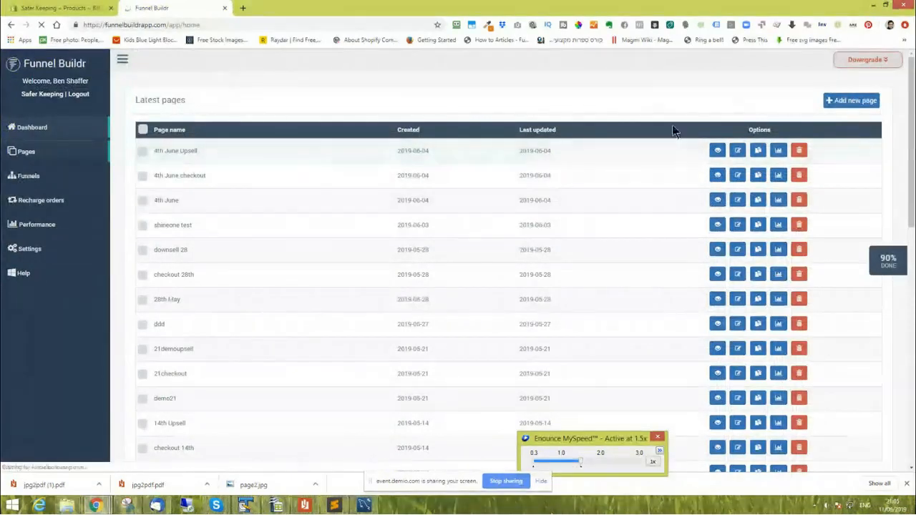
pyautogui.click(829, 101)
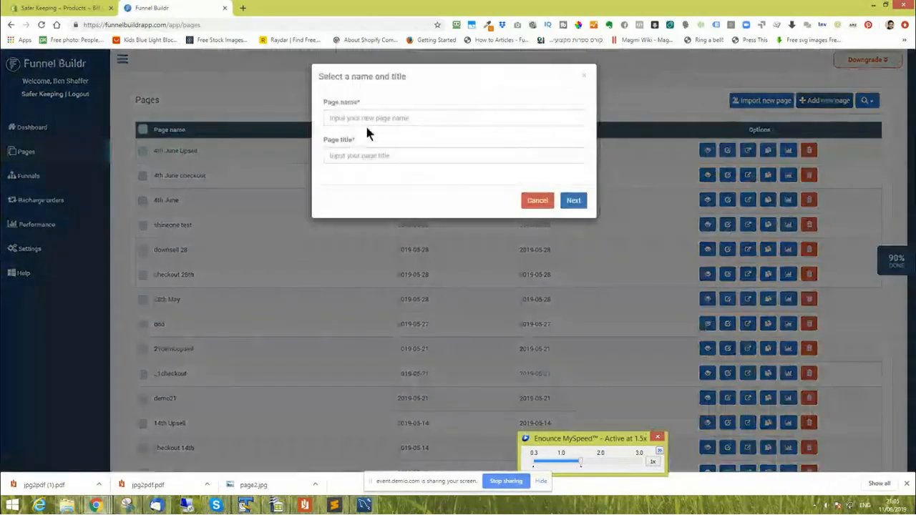
pyautogui.click(374, 120)
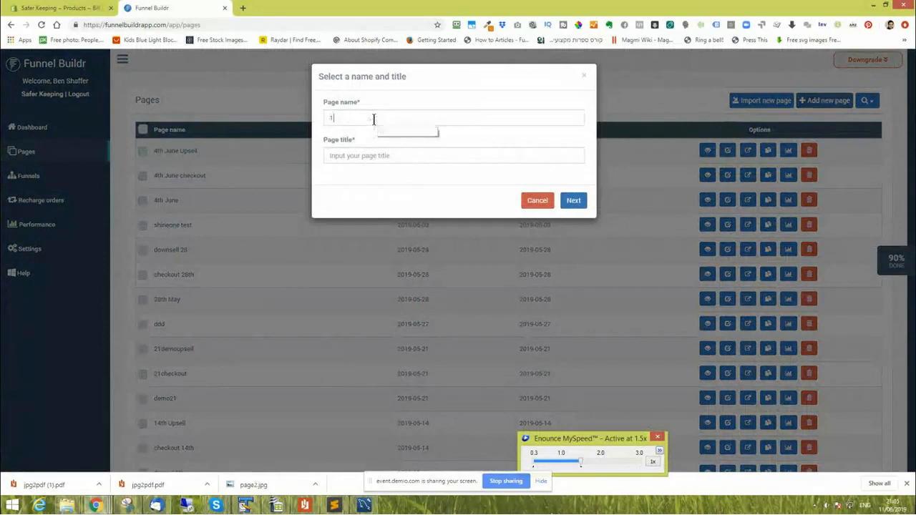
pyautogui.write('11th')
pyautogui.hotkey('ctrl', 'a')
pyautogui.hotkey('ctrl', 'c')
pyautogui.click(371, 153)
pyautogui.hotkey('ctrl', 'v')
pyautogui.click(573, 200)
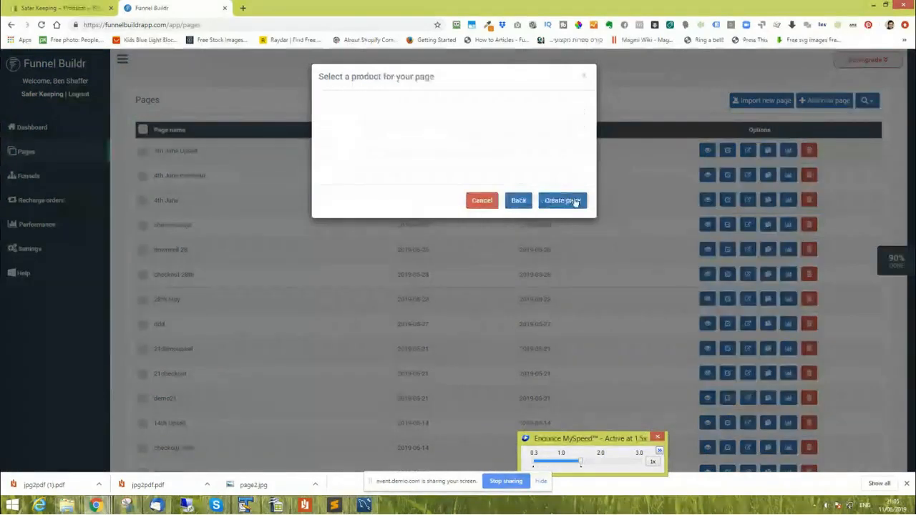
# - Search for "c", assign the Bill Clinton Watch product with the slug bill-clinton-watch, and create the page
pyautogui.click(424, 118)
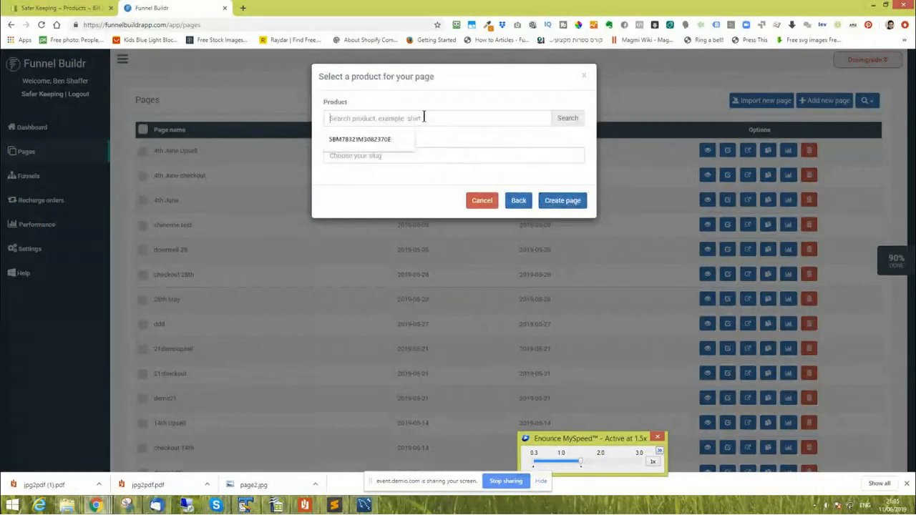
pyautogui.write('c')
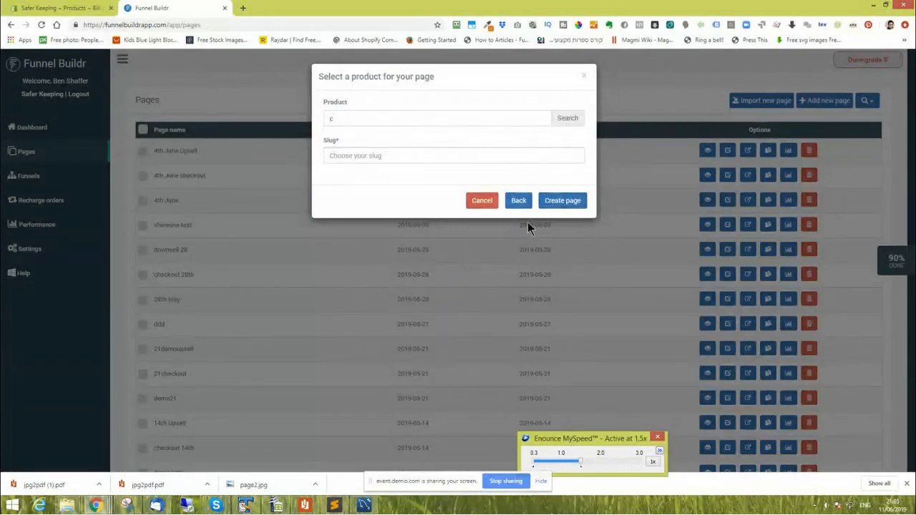
pyautogui.click(519, 201)
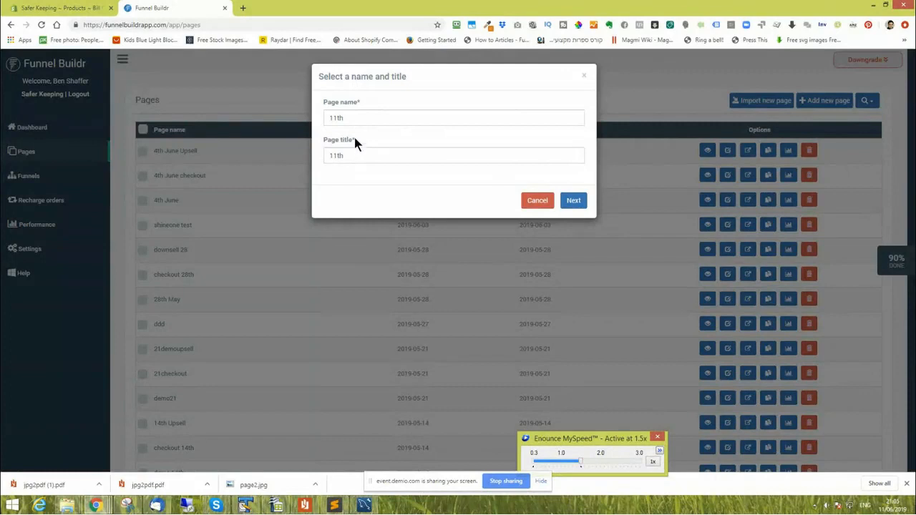
pyautogui.click(572, 204)
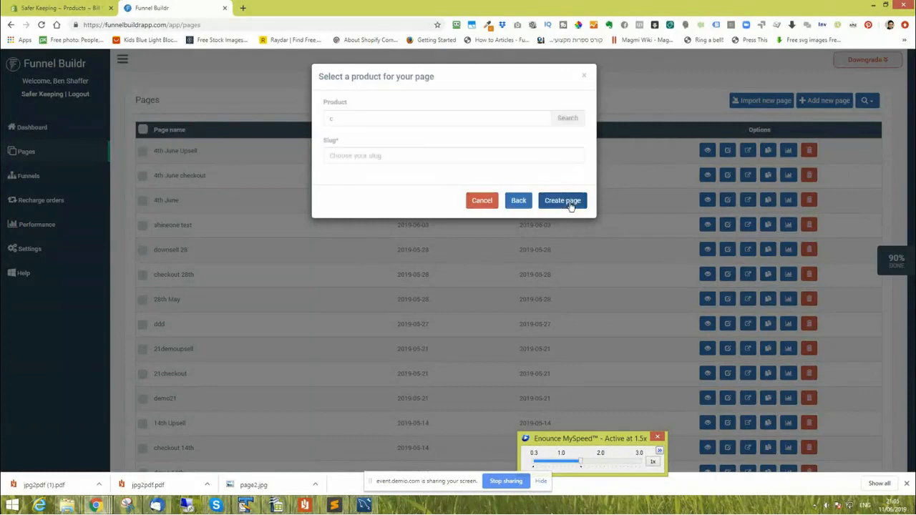
pyautogui.click(351, 119)
pyautogui.click(567, 119)
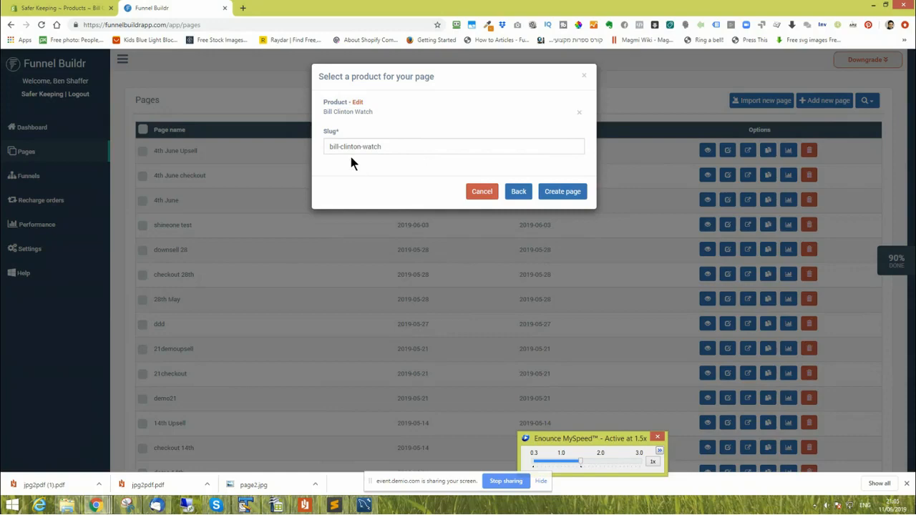
pyautogui.click(557, 194)
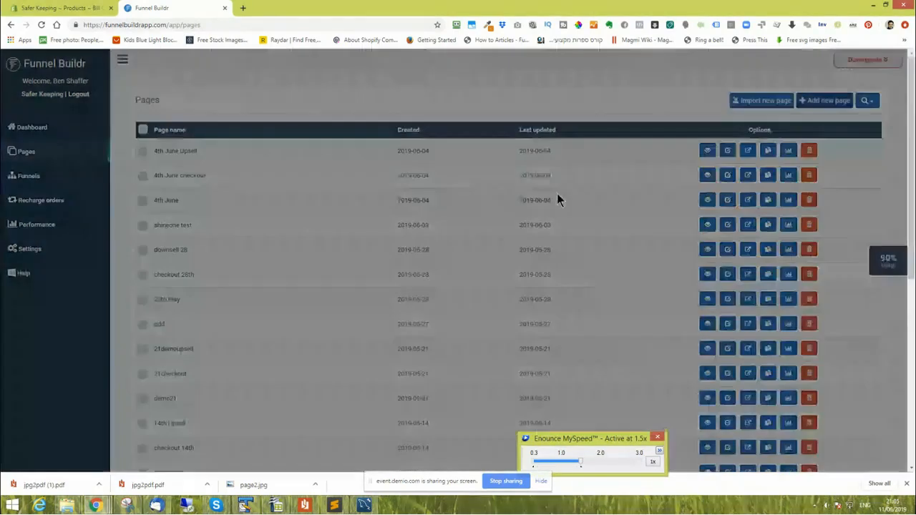
# - Browse the templates and apply the Product page template to the new page
pyautogui.scroll(-3, 403, 201)
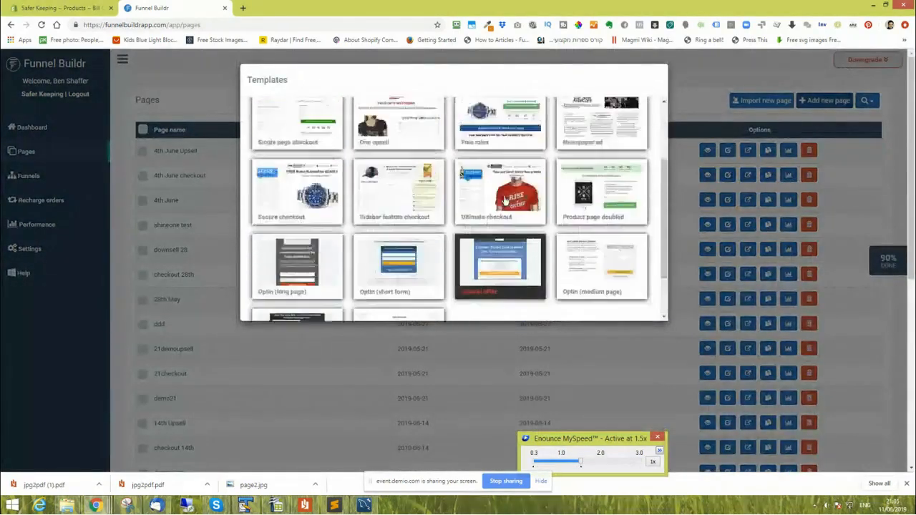
pyautogui.scroll(3, 505, 202)
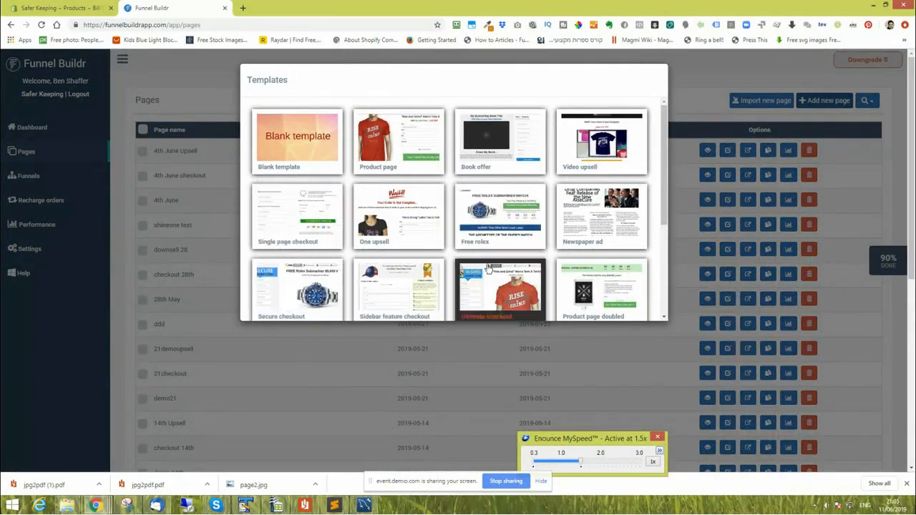
pyautogui.click(391, 143)
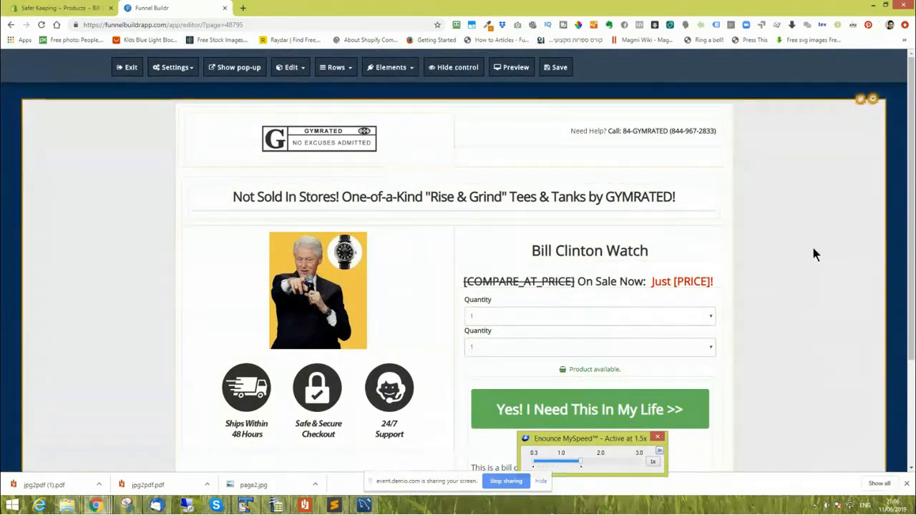
# - Compare the generated page's title, image, description and quantity selectors with the Bill Clinton Watch product data in Shopify
pyautogui.scroll(-2, 813, 249)
pyautogui.scroll(2, 816, 255)
pyautogui.scroll(-1, 816, 254)
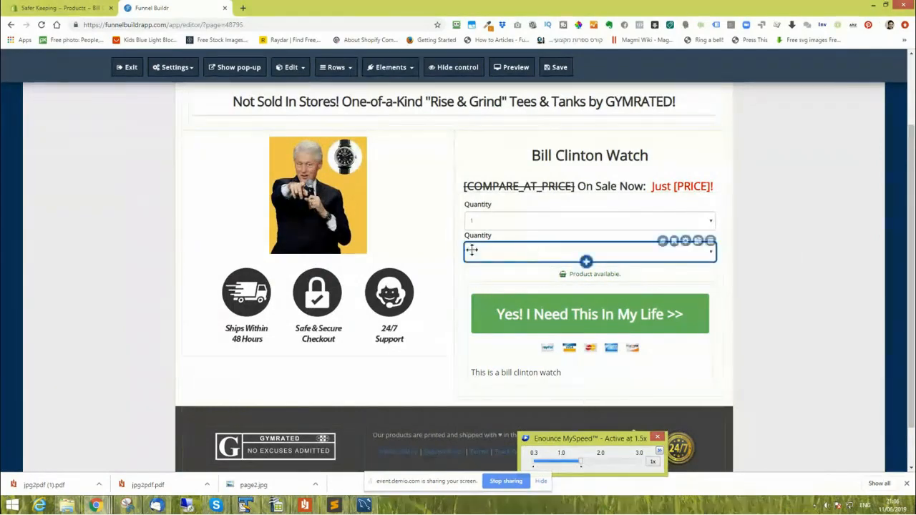
pyautogui.click(64, 8)
pyautogui.click(319, 177)
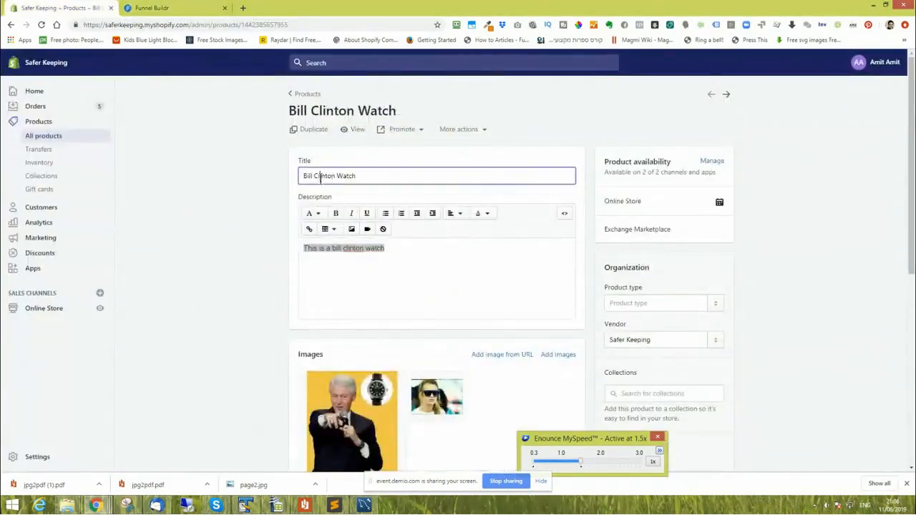
pyautogui.click(342, 272)
pyautogui.scroll(-3, 169, 269)
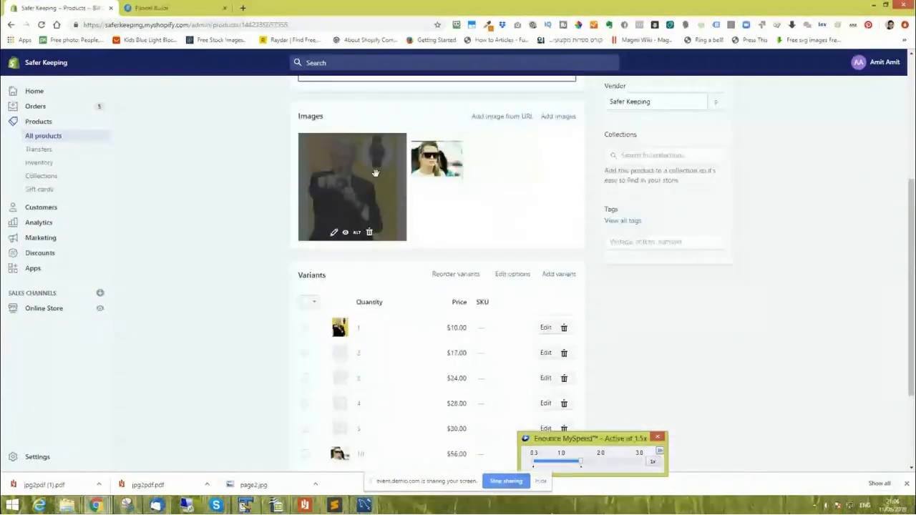
pyautogui.click(174, 8)
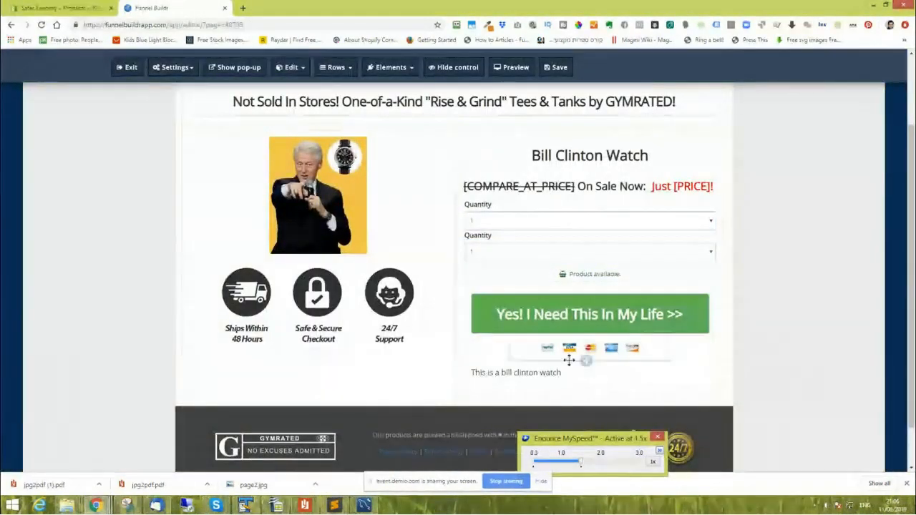
pyautogui.click(62, 9)
pyautogui.click(141, 9)
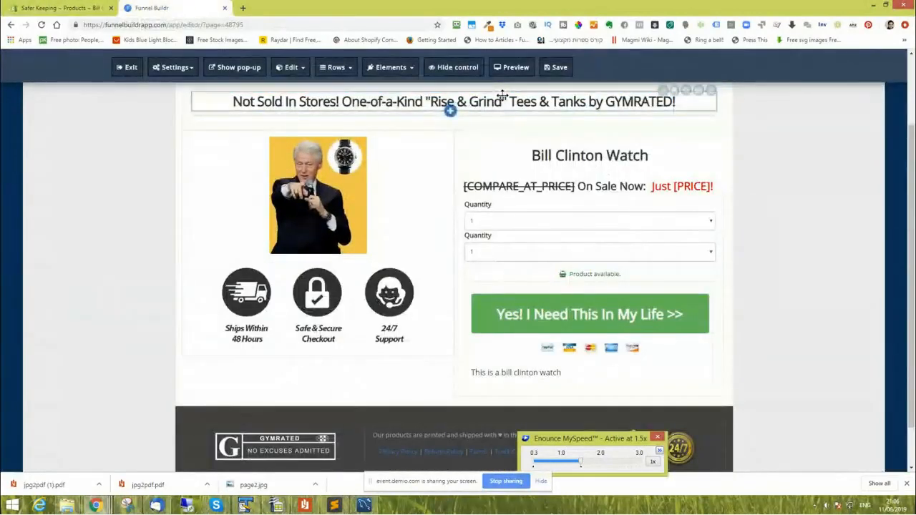
# - Preview the 11th page and inspect the options in both Quantity dropdowns
pyautogui.click(515, 67)
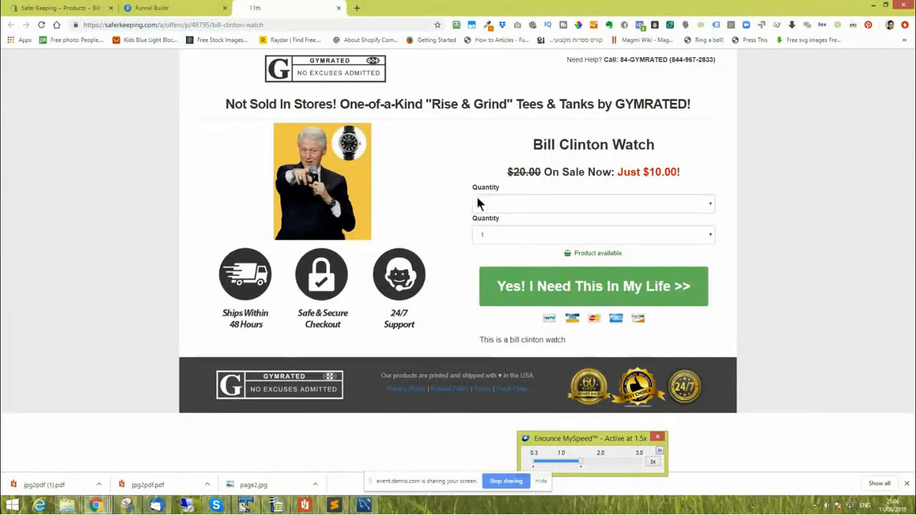
pyautogui.click(577, 204)
pyautogui.click(575, 205)
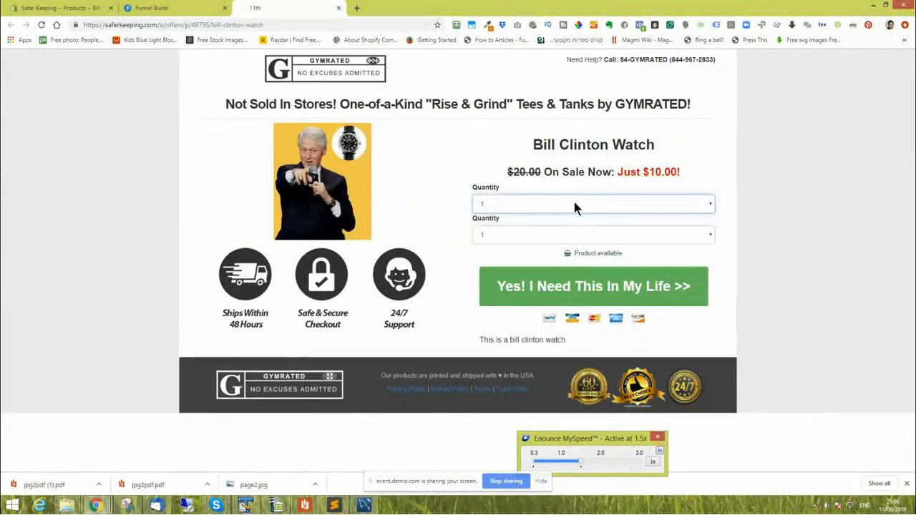
pyautogui.click(556, 236)
pyautogui.click(538, 205)
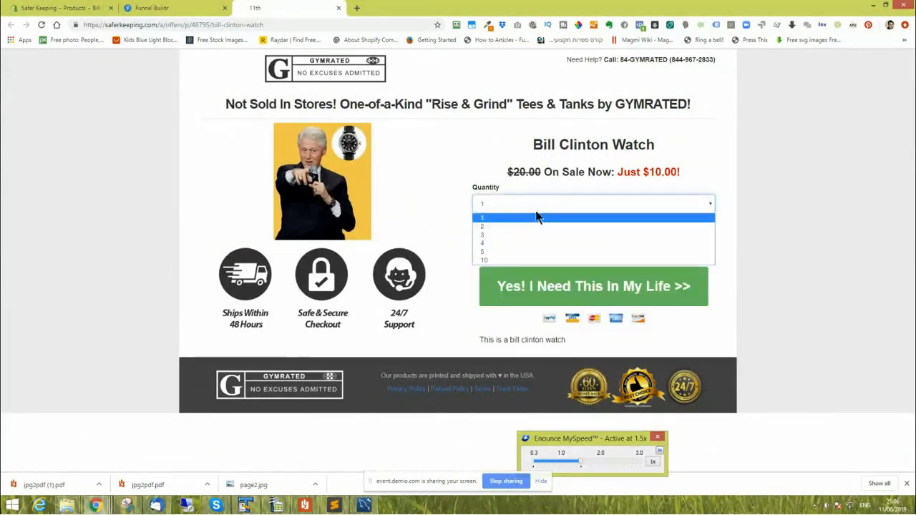
pyautogui.click(536, 213)
pyautogui.click(513, 207)
pyautogui.click(517, 215)
pyautogui.click(515, 235)
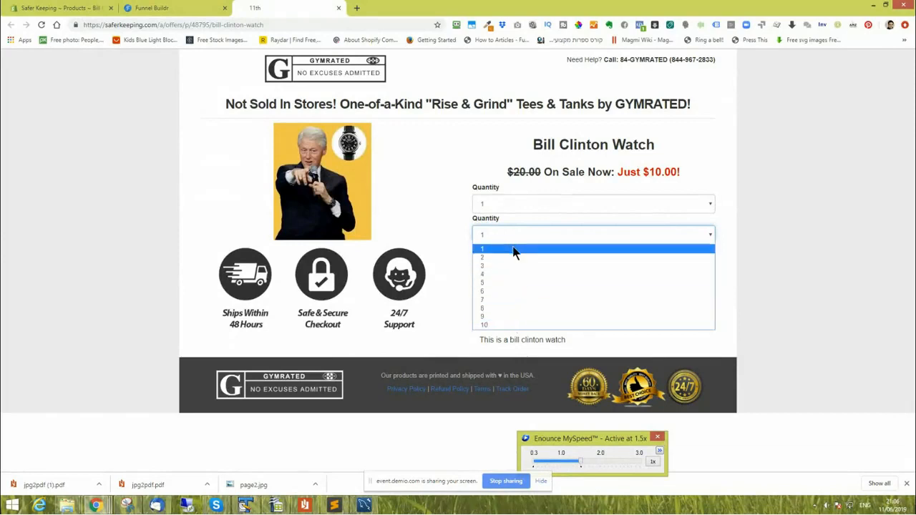
pyautogui.click(778, 273)
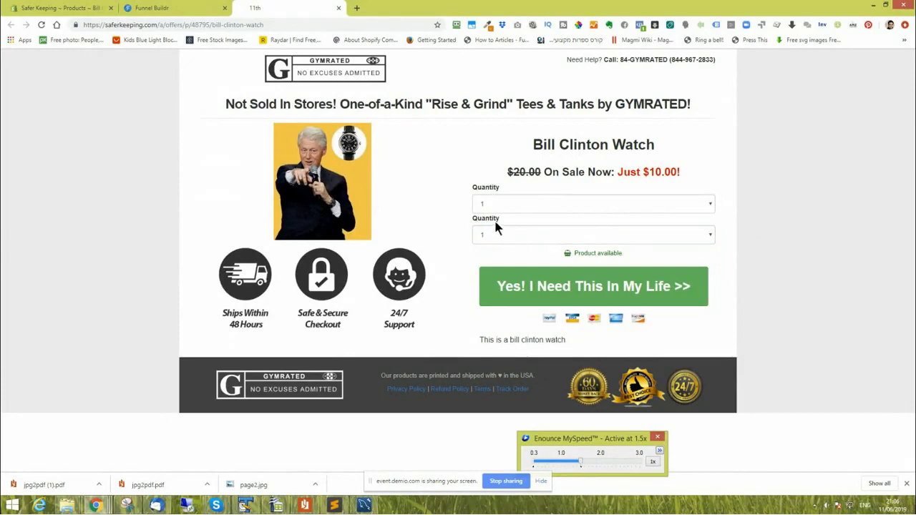
# - Return to the page editor and remove the second Quantity dropdown above the product availability line
pyautogui.click(169, 7)
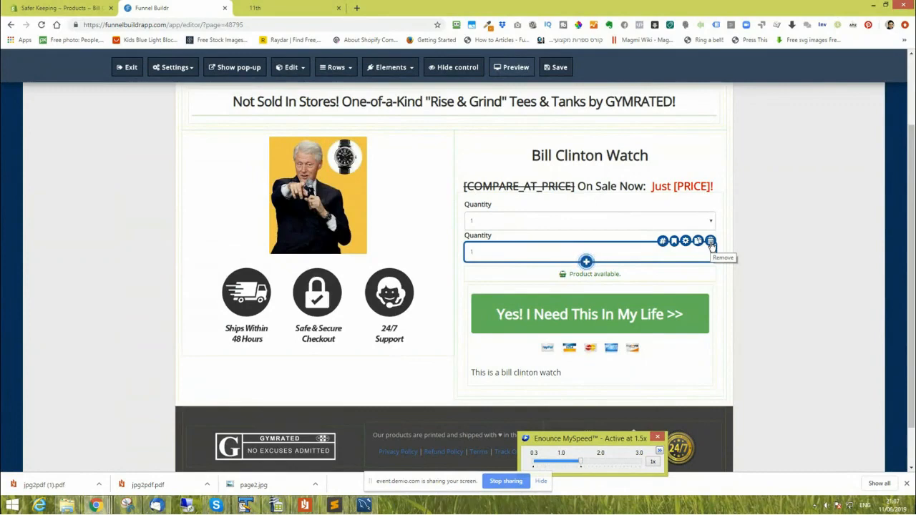
pyautogui.click(711, 244)
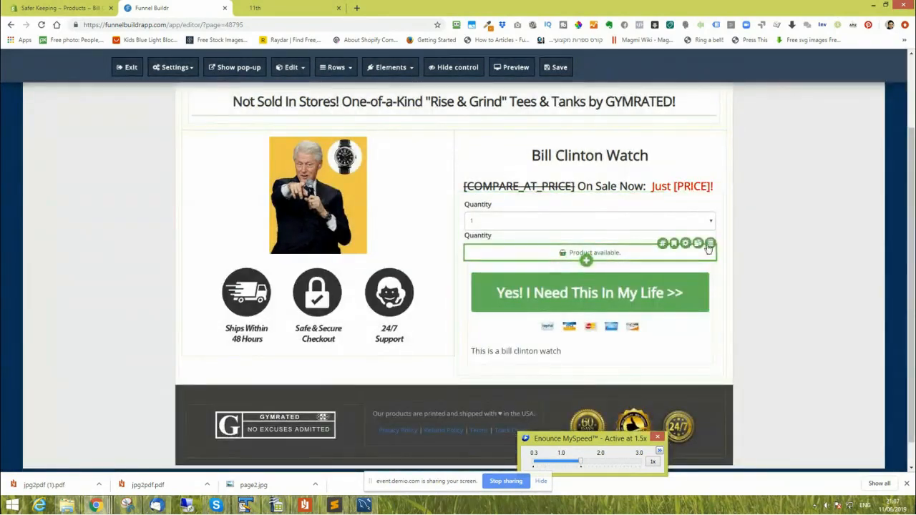
# - Remove the product availability line and the leftover second Quantity label from the page, and save it
pyautogui.click(710, 245)
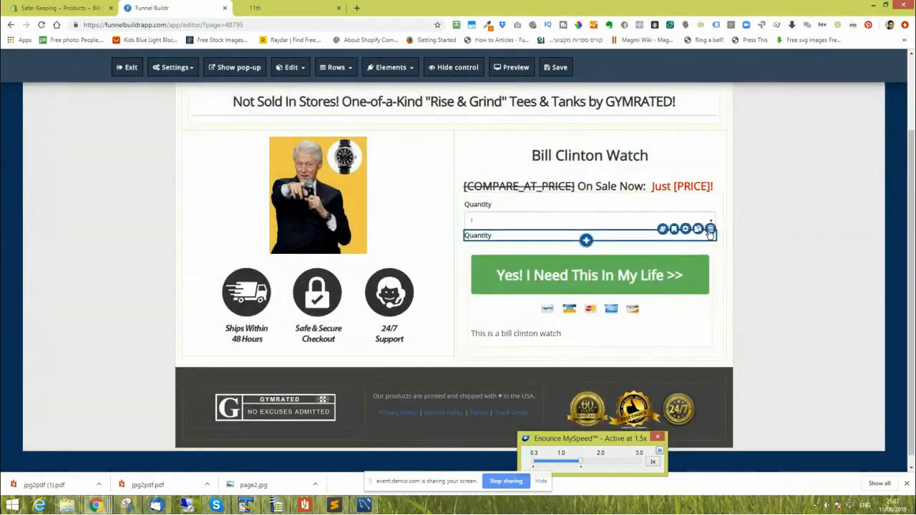
pyautogui.click(710, 232)
pyautogui.click(709, 234)
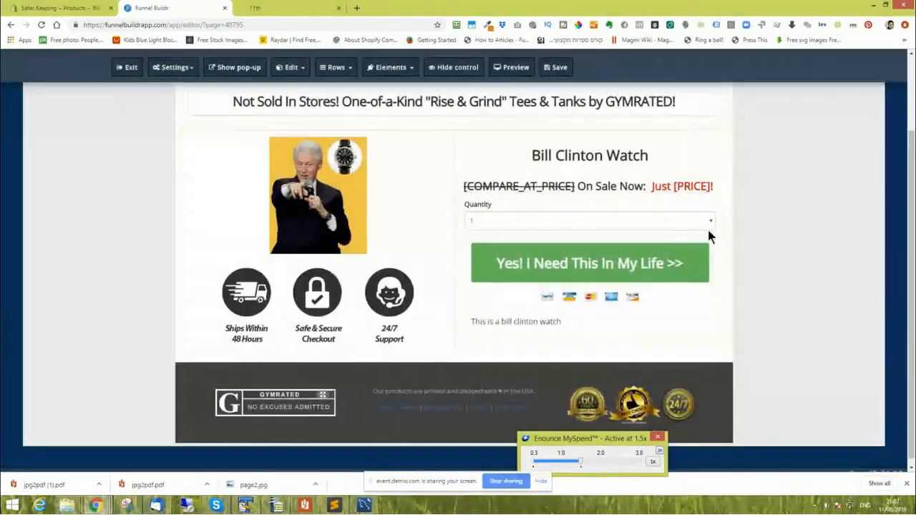
pyautogui.click(560, 67)
# - Reload the 11th page preview and test the Quantity dropdown with the values 3 and 10
pyautogui.click(286, 8)
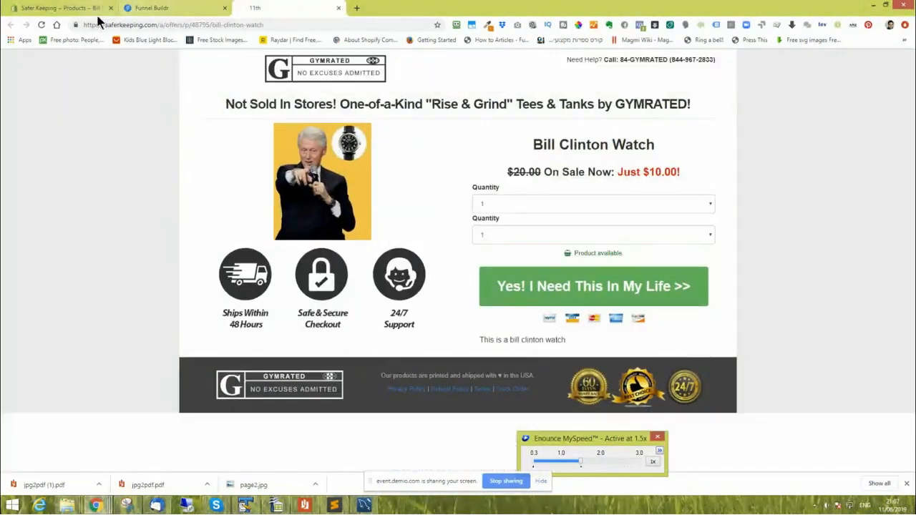
pyautogui.click(41, 25)
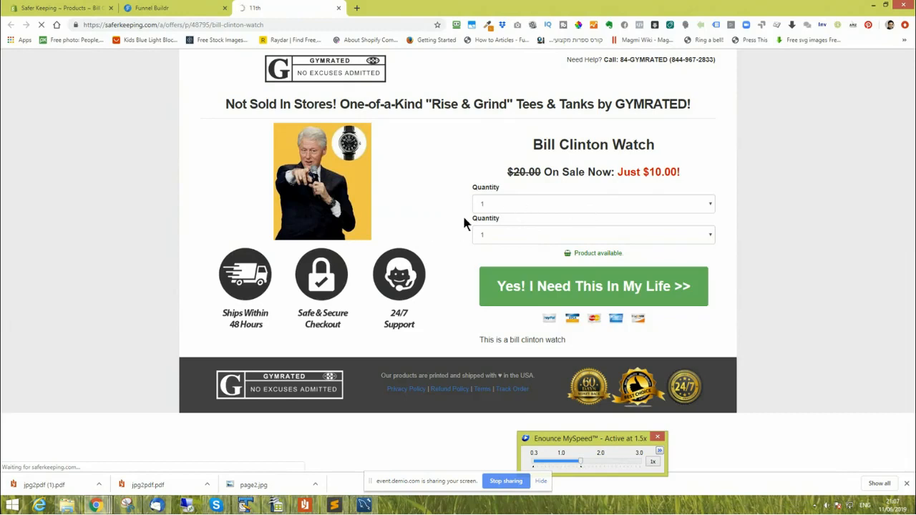
pyautogui.click(518, 207)
pyautogui.click(491, 239)
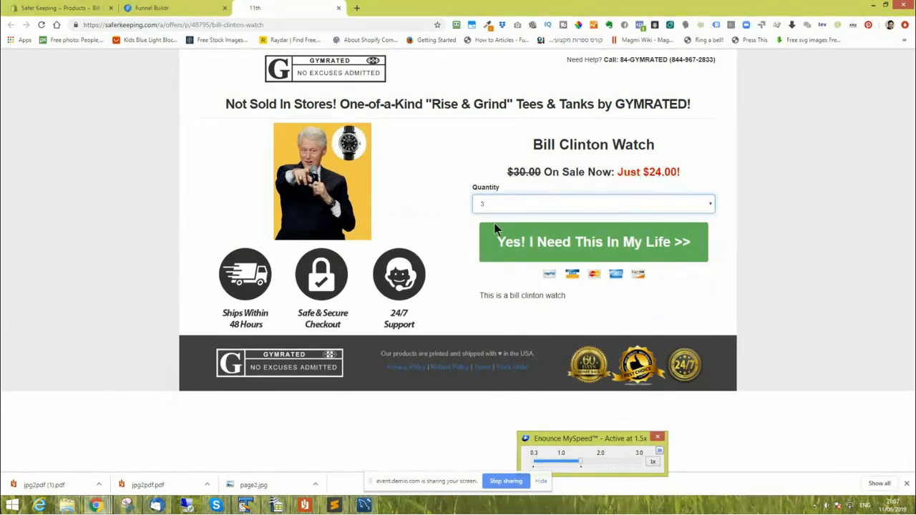
pyautogui.click(504, 205)
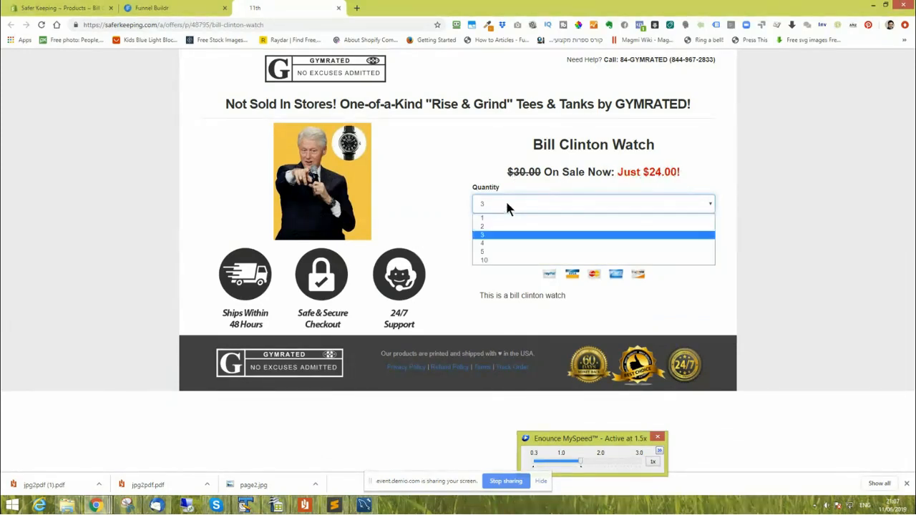
pyautogui.click(493, 264)
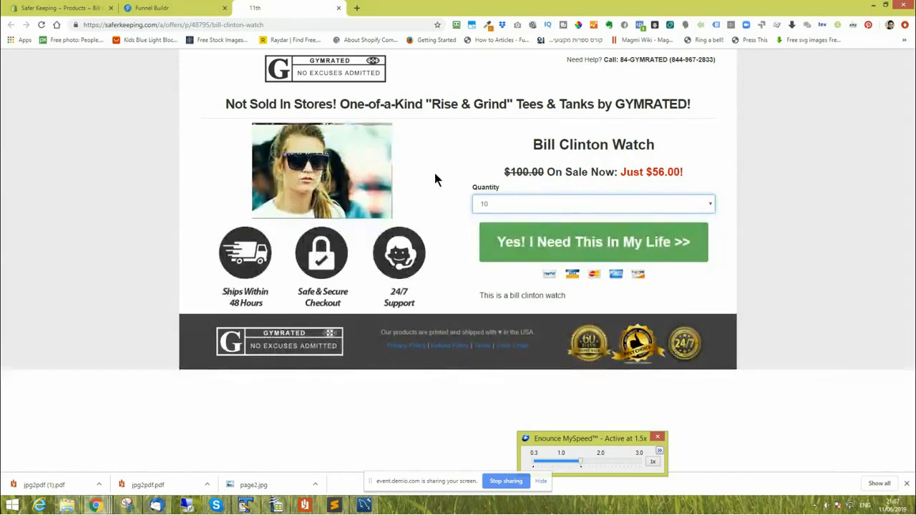
# - Check the image assigned to the quantity 10 variant in Shopify and return to the 11th page preview
pyautogui.click(75, 9)
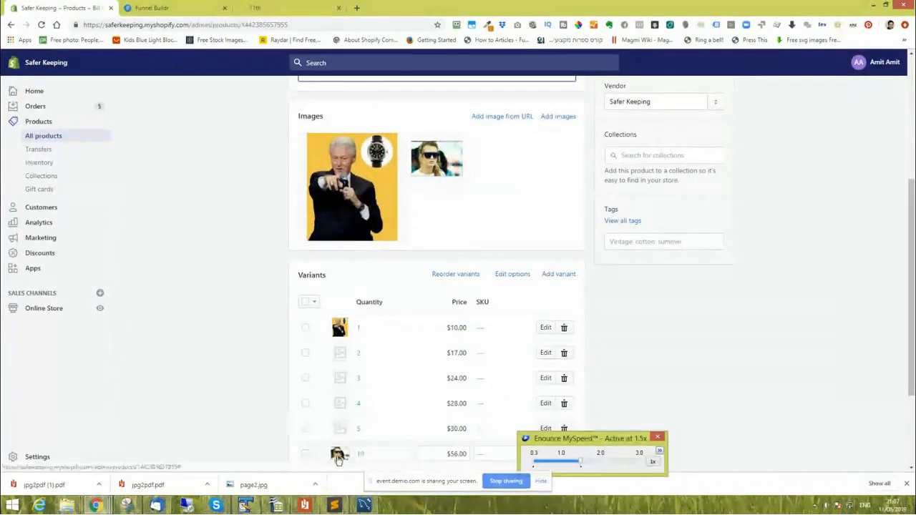
pyautogui.moveTo(450, 171)
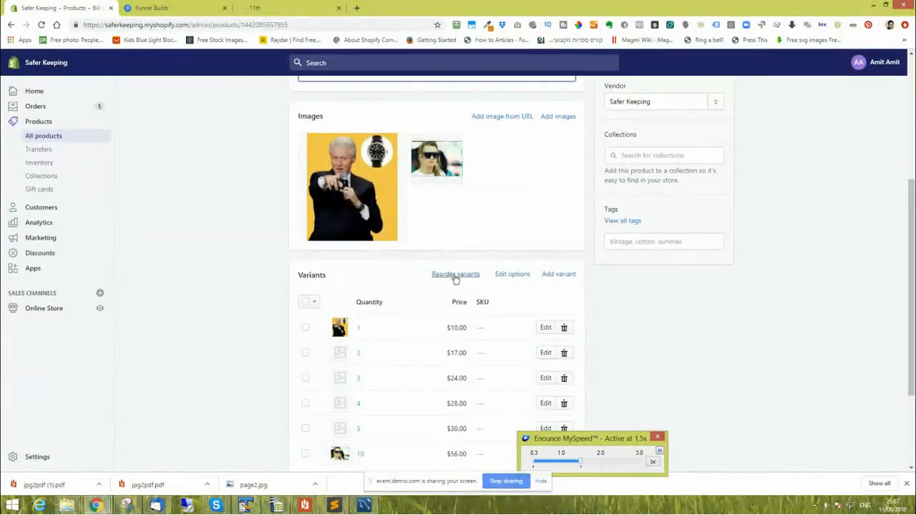
pyautogui.click(189, 7)
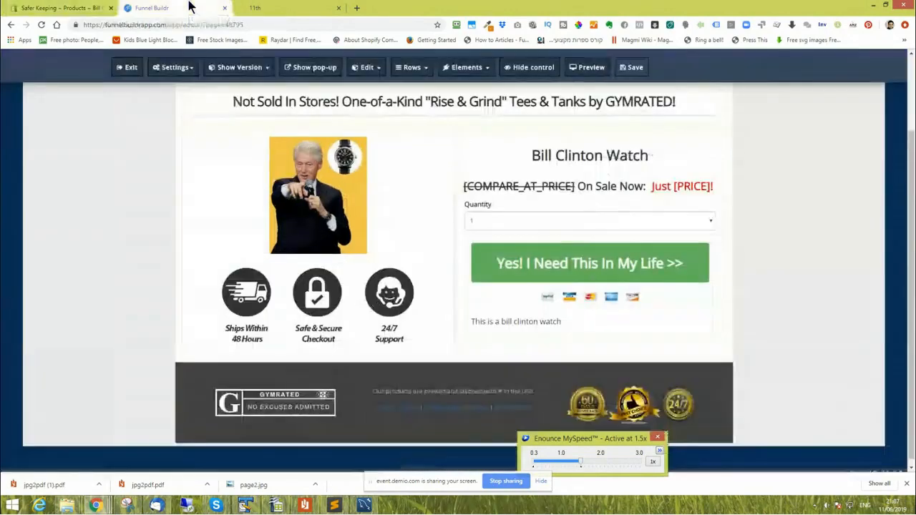
pyautogui.click(265, 7)
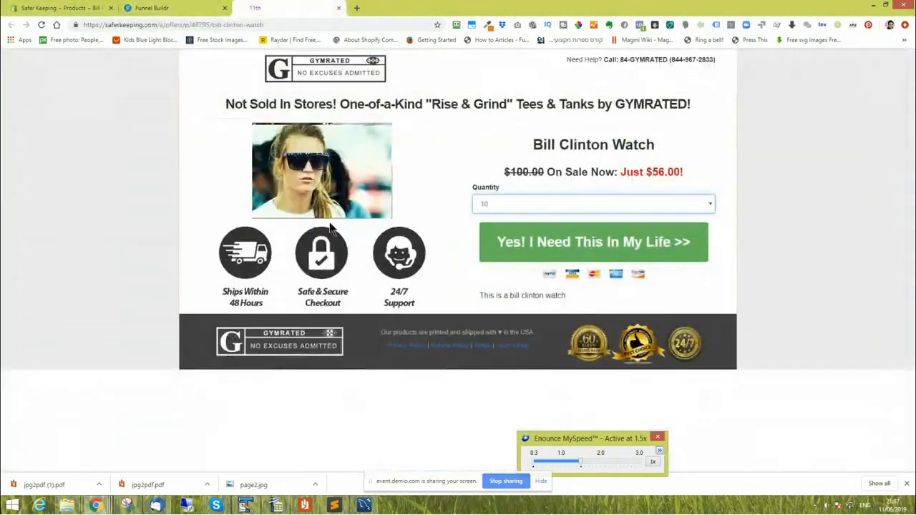
# - Open the preview's quantity 10 product image in a separate tab and compare it with the 11th page
pyautogui.rightClick(300, 172)
pyautogui.click(326, 177)
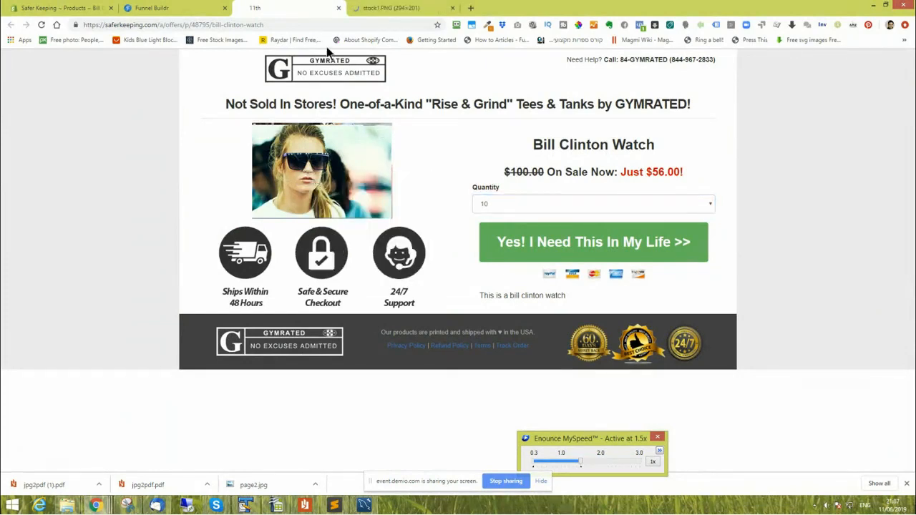
pyautogui.click(405, 9)
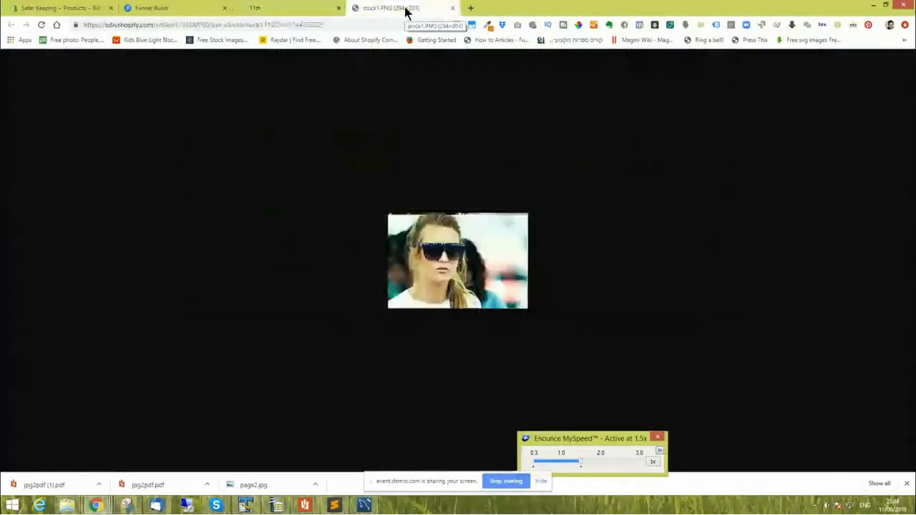
pyautogui.click(298, 7)
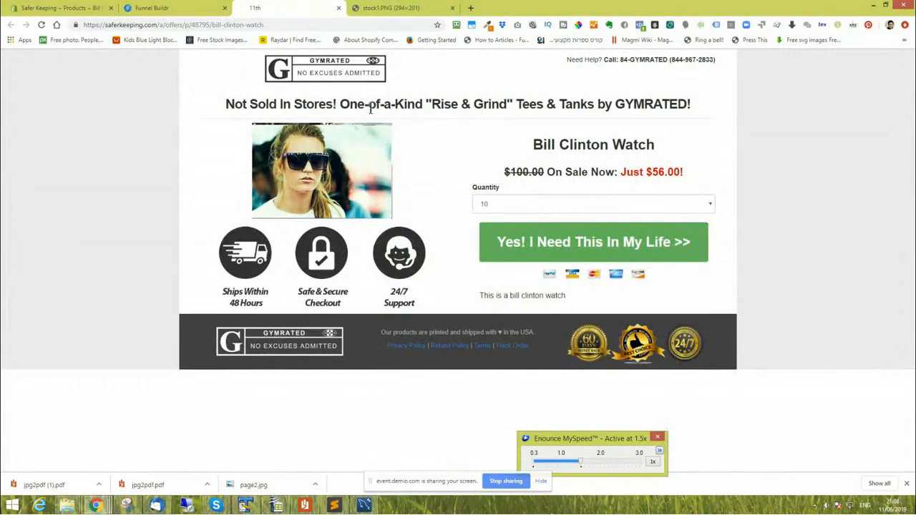
pyautogui.click(378, 10)
pyautogui.click(293, 9)
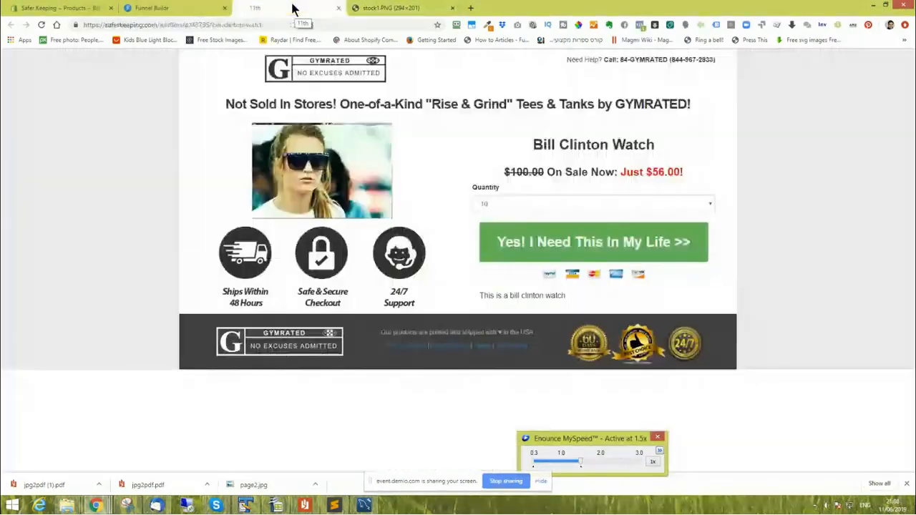
# - Review the page layout in the Funnel Buildr editor and the Bill Clinton Watch variants list in Shopify
pyautogui.click(166, 8)
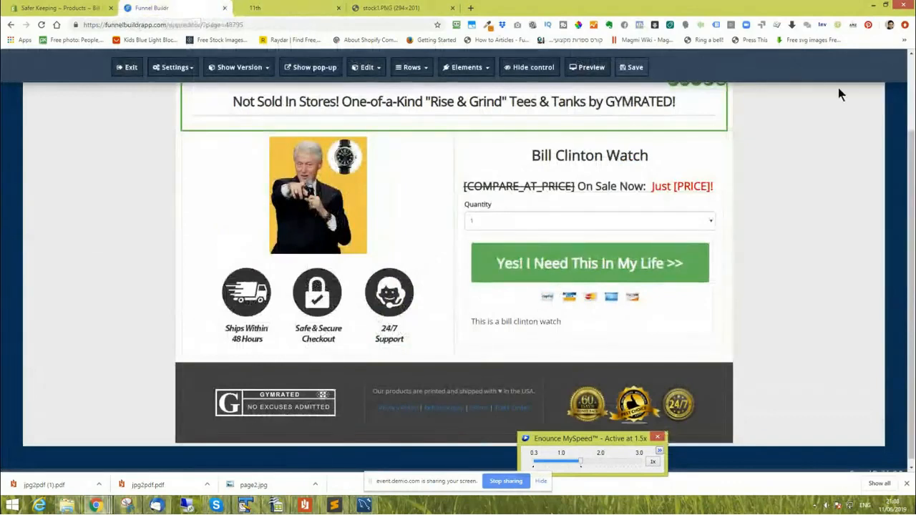
pyautogui.scroll(2, 782, 310)
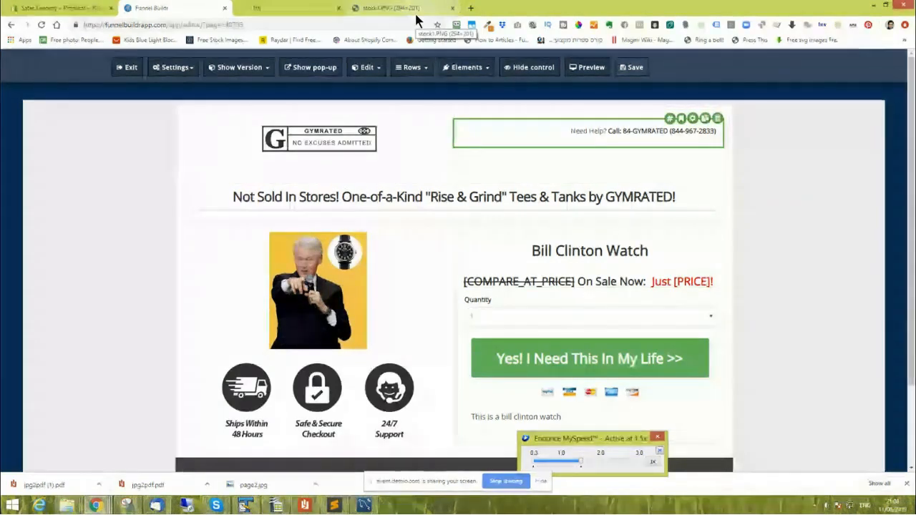
pyautogui.click(84, 7)
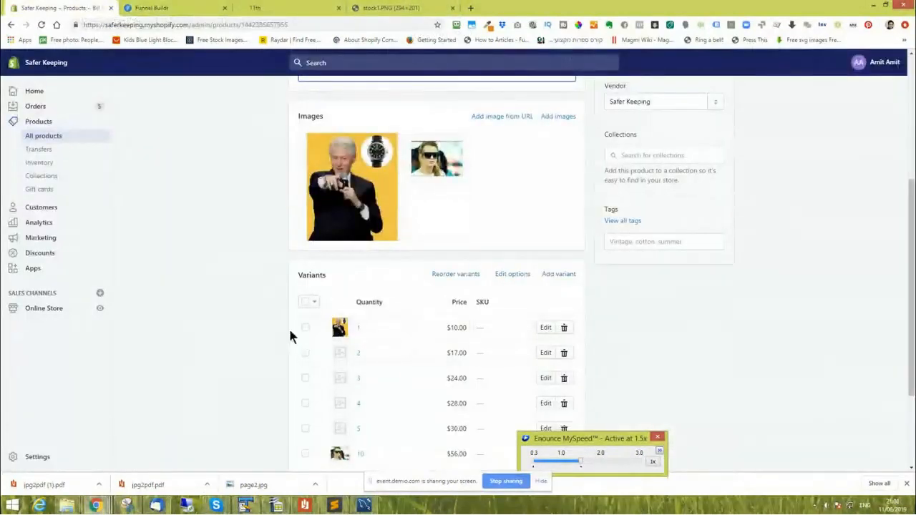
pyautogui.scroll(-3, 379, 365)
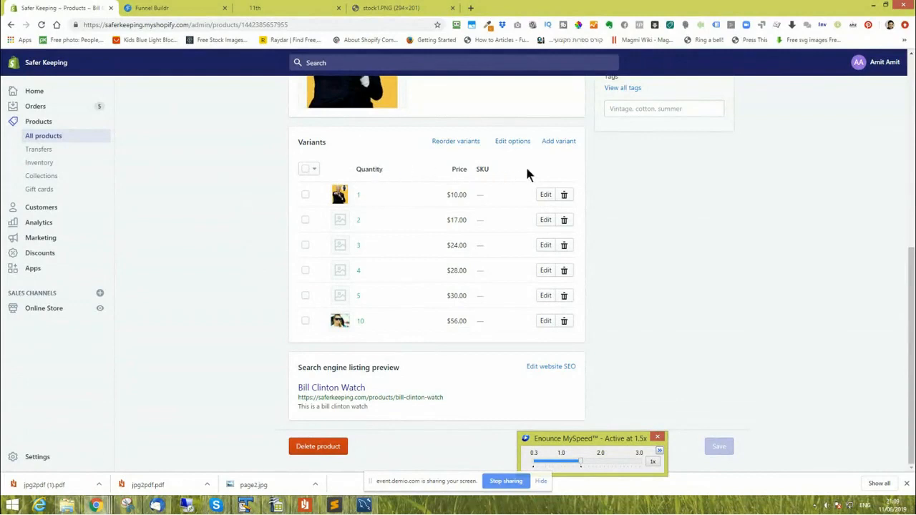
pyautogui.click(306, 169)
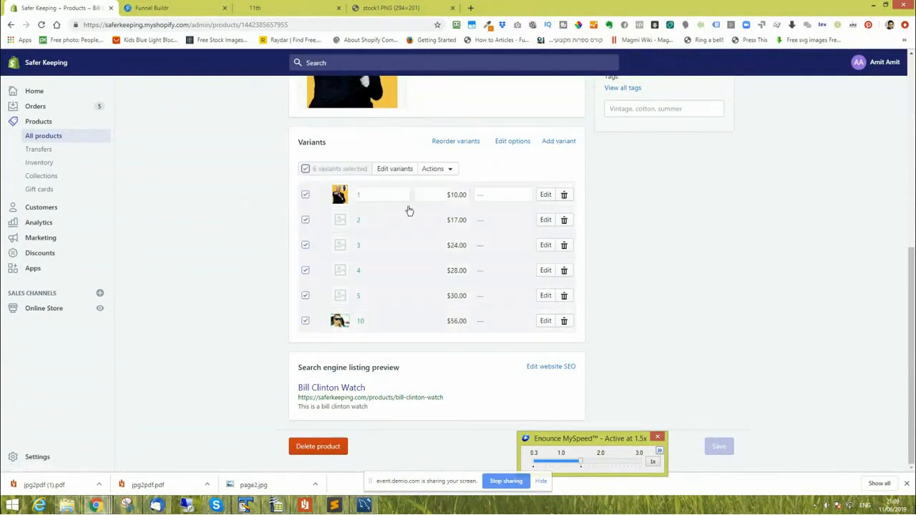
pyautogui.click(559, 142)
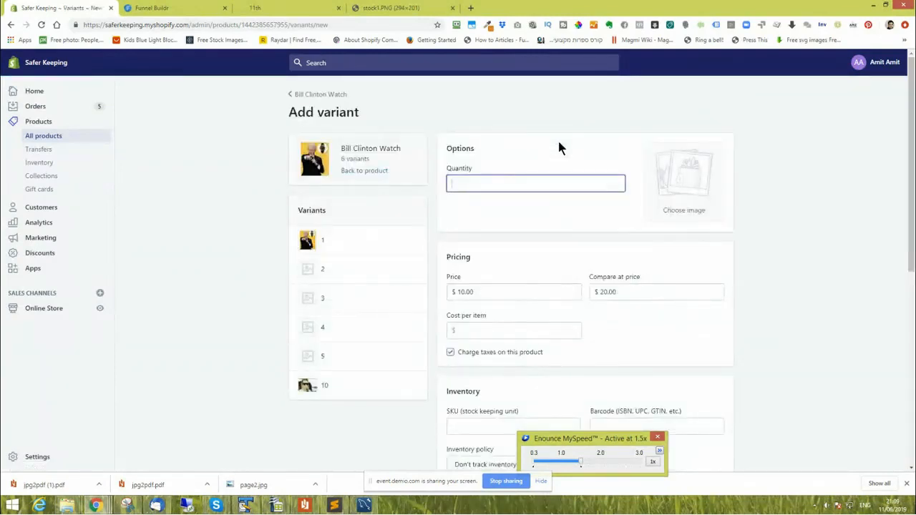
pyautogui.click(11, 24)
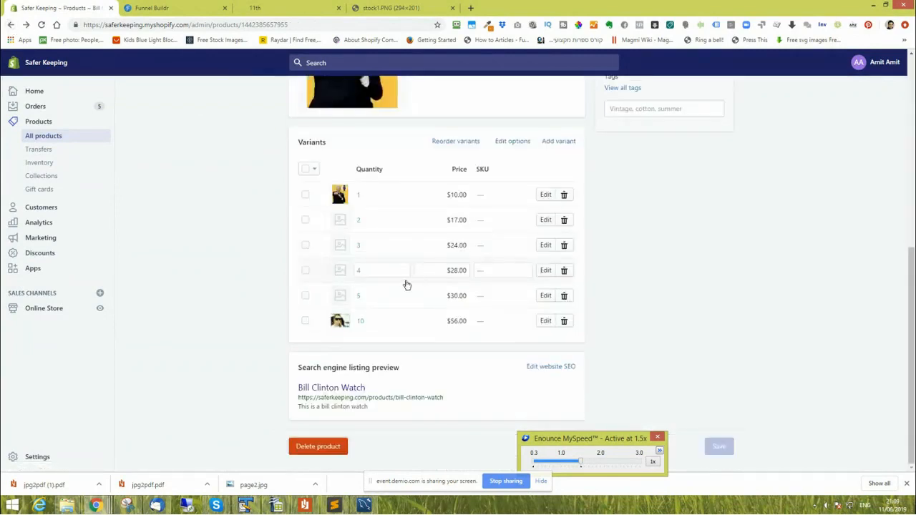
# - Add a second product option named Colour alongside Quantity for the Bill Clinton Watch
pyautogui.click(512, 142)
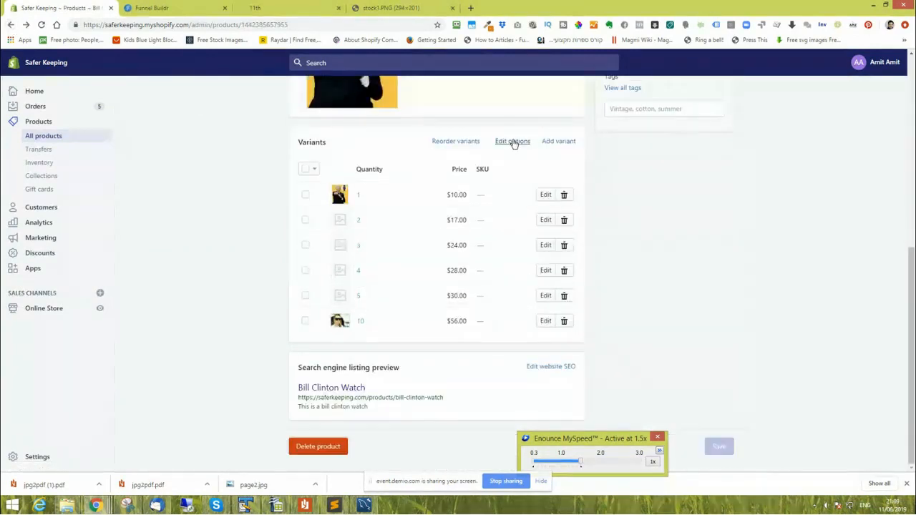
pyautogui.click(513, 141)
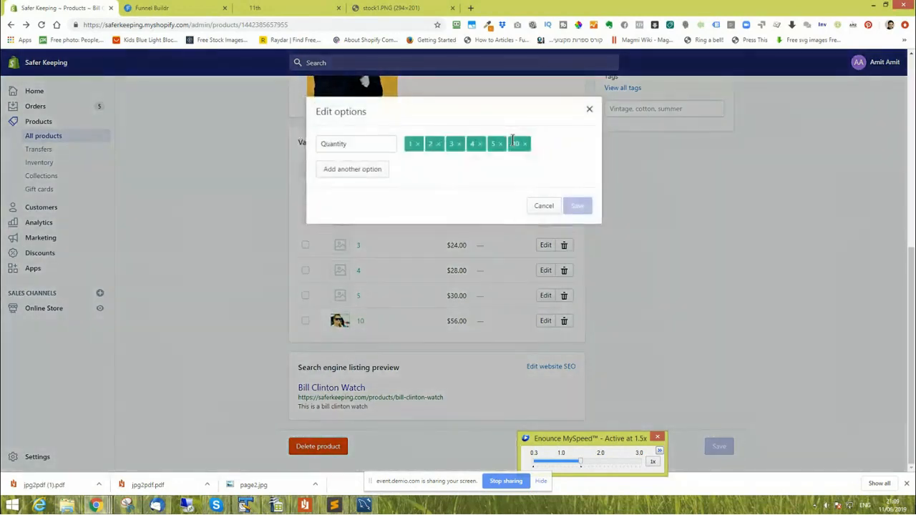
pyautogui.click(350, 171)
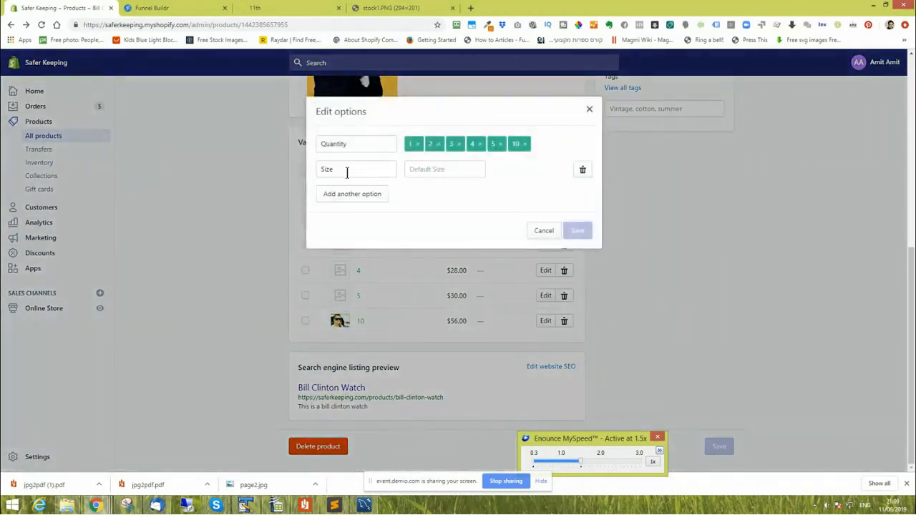
pyautogui.doubleClick(343, 172)
pyautogui.write('C')
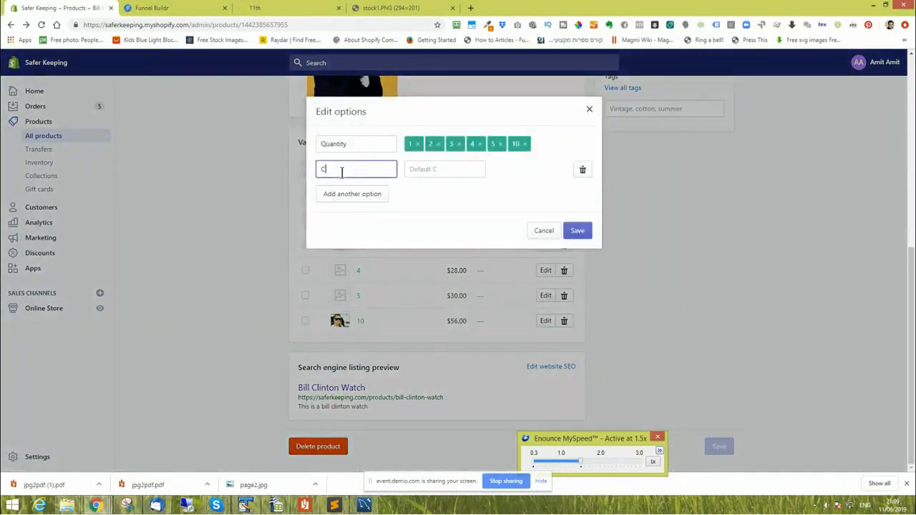
pyautogui.write('olour')
pyautogui.press('Tab')
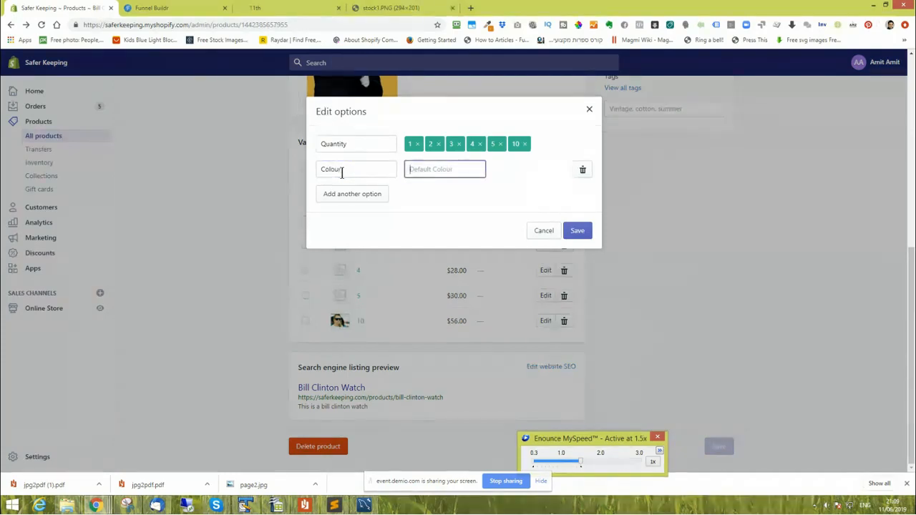
# - Set the Colour option's value to blue and save the product options
pyautogui.write('blue')
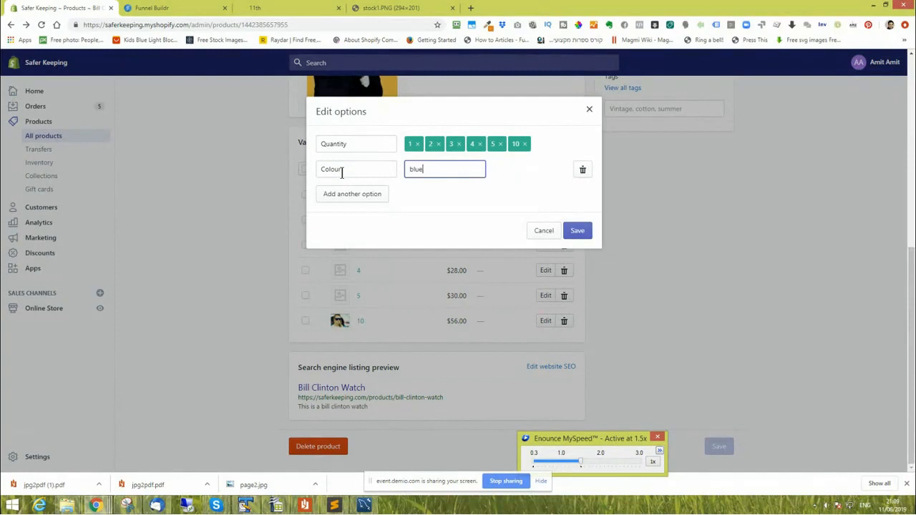
pyautogui.write(',')
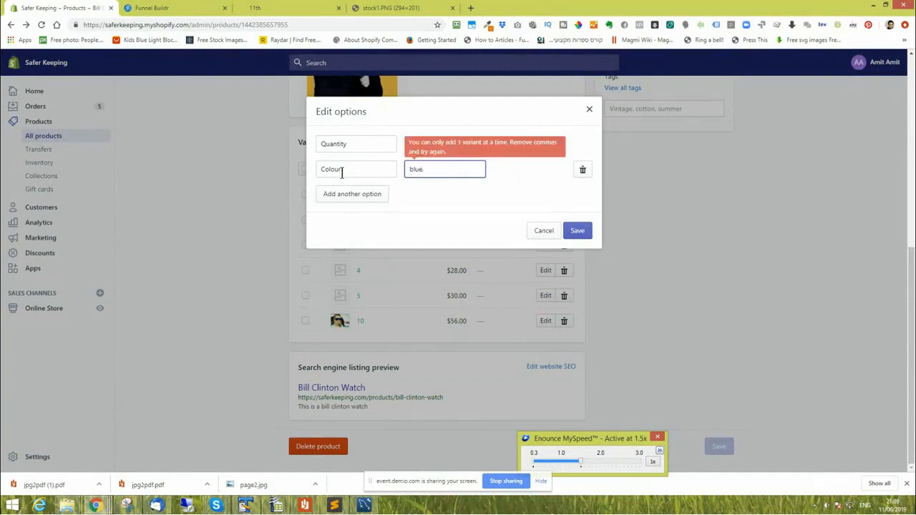
pyautogui.press('BackSpace')
pyautogui.press('BackSpace')
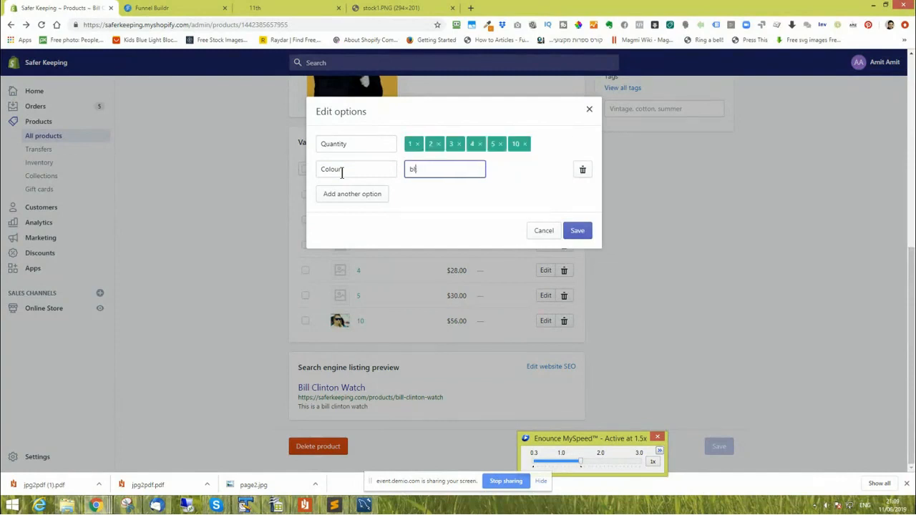
pyautogui.press('BackSpace')
pyautogui.write('blue')
pyautogui.click(582, 240)
pyautogui.click(579, 236)
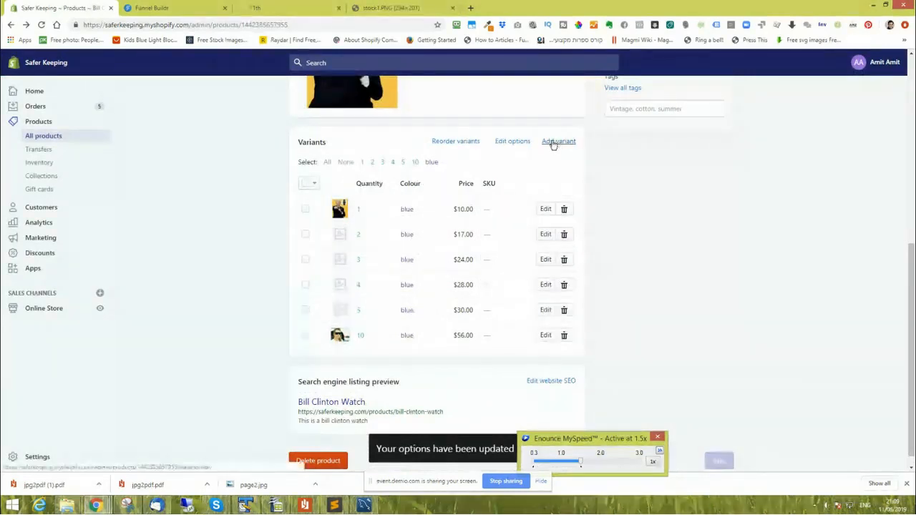
# - Inspect the bulk actions available for all variants, and reload the product page to return to the variants list
pyautogui.click(327, 163)
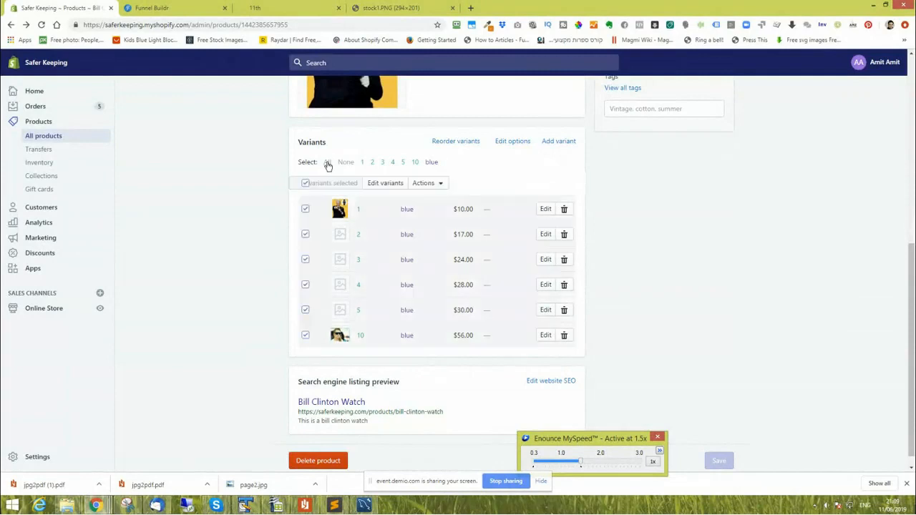
pyautogui.click(425, 183)
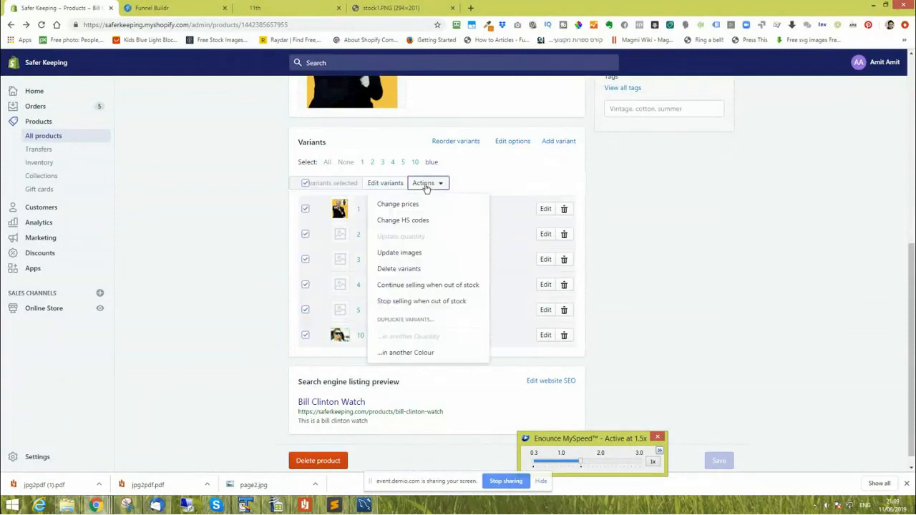
pyautogui.click(41, 24)
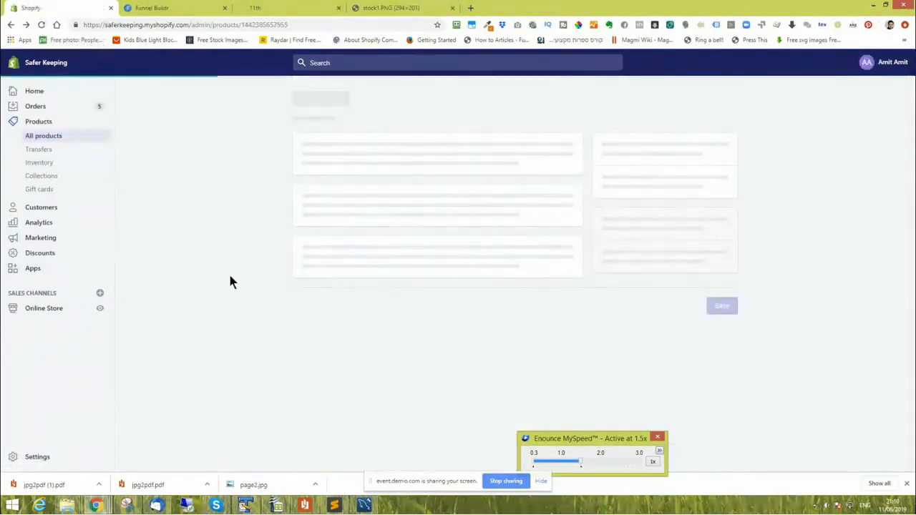
pyautogui.scroll(-6, 229, 277)
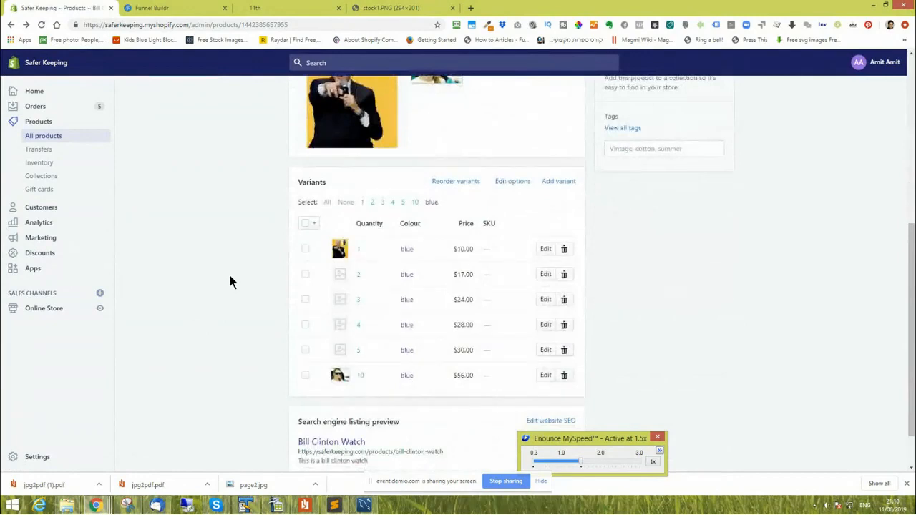
# - Reload the published 11th sales page and examine the product options offered for the Bill Clinton Watch
pyautogui.scroll(3, 230, 279)
pyautogui.click(403, 7)
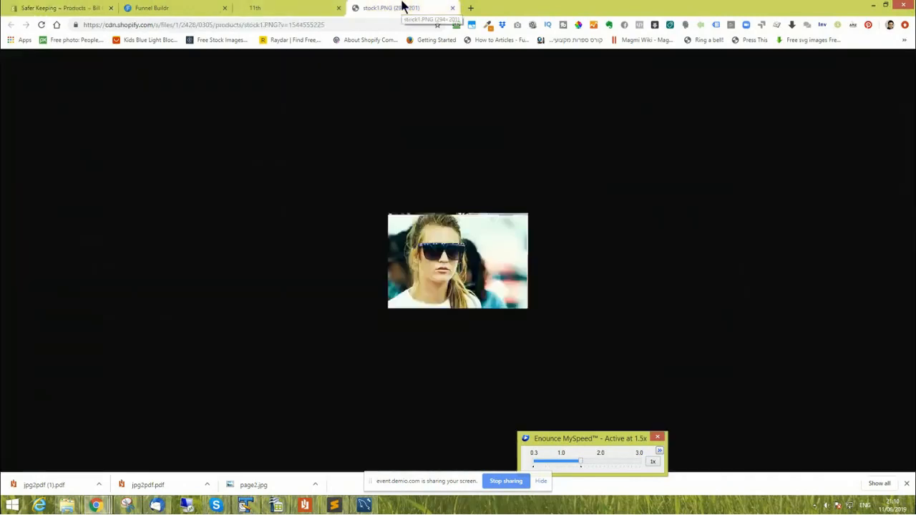
pyautogui.click(179, 7)
pyautogui.click(270, 8)
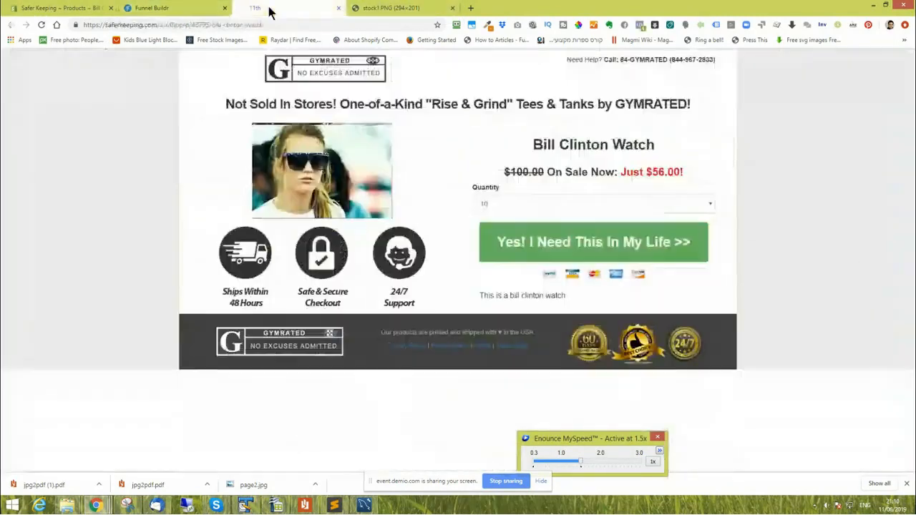
pyautogui.click(41, 25)
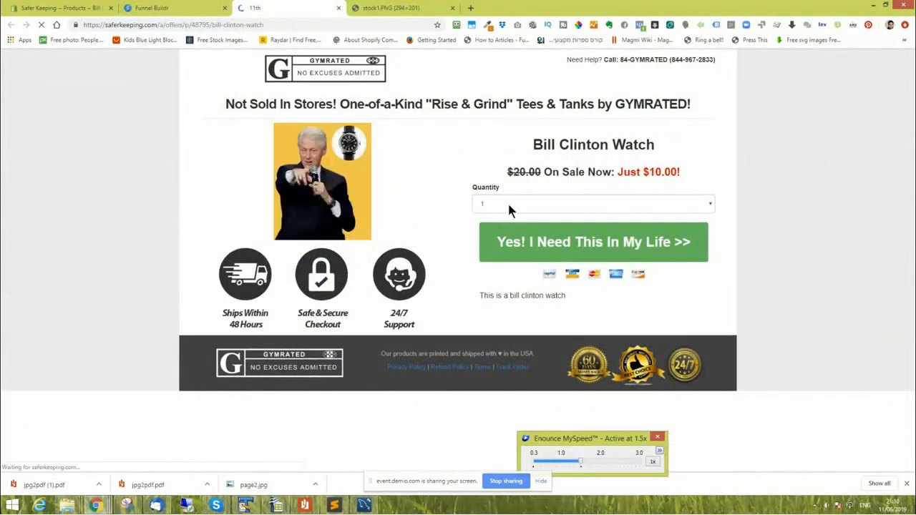
pyautogui.click(508, 204)
pyautogui.click(509, 206)
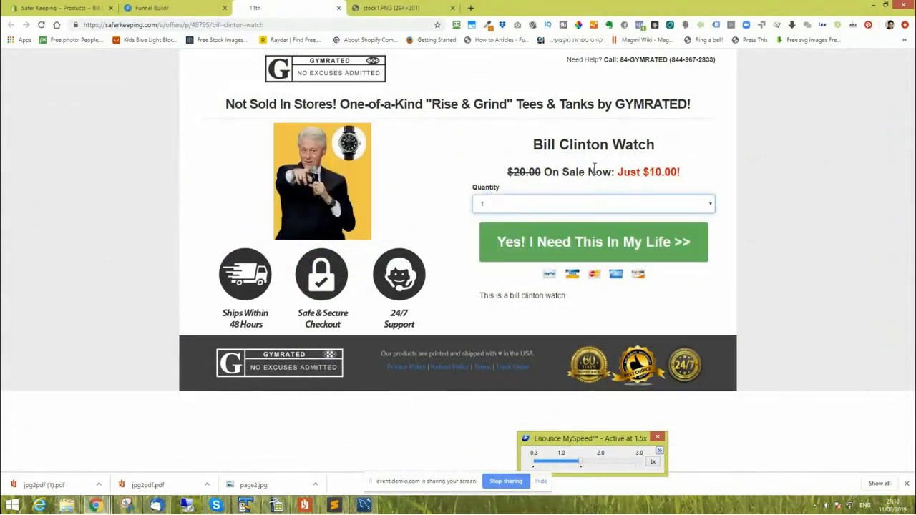
# - Return to the Funnel Buildr editor and insert a 4 column row directly below the logo and phone header
pyautogui.click(126, 9)
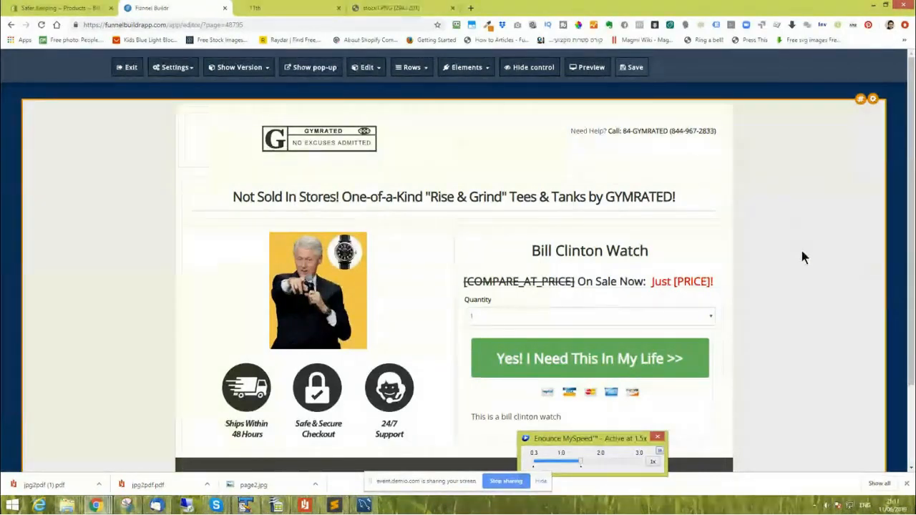
pyautogui.scroll(-2, 791, 282)
pyautogui.scroll(2, 789, 297)
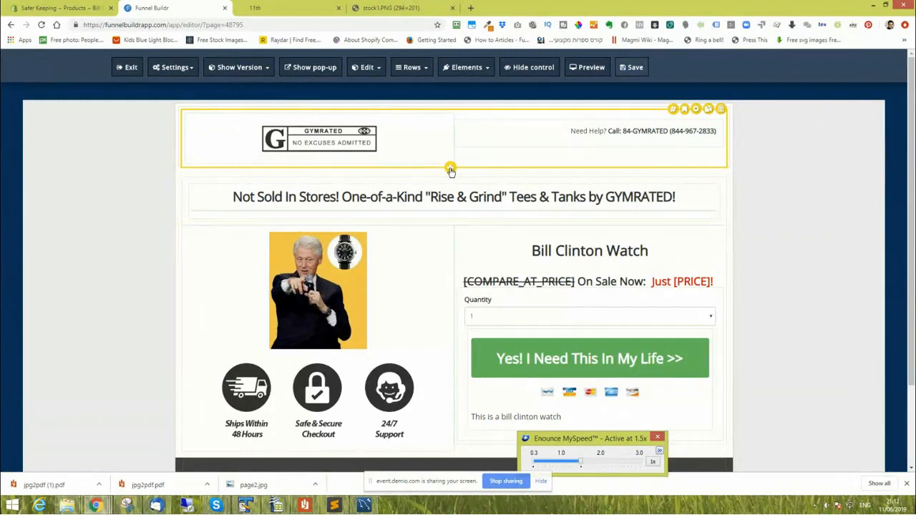
pyautogui.click(451, 170)
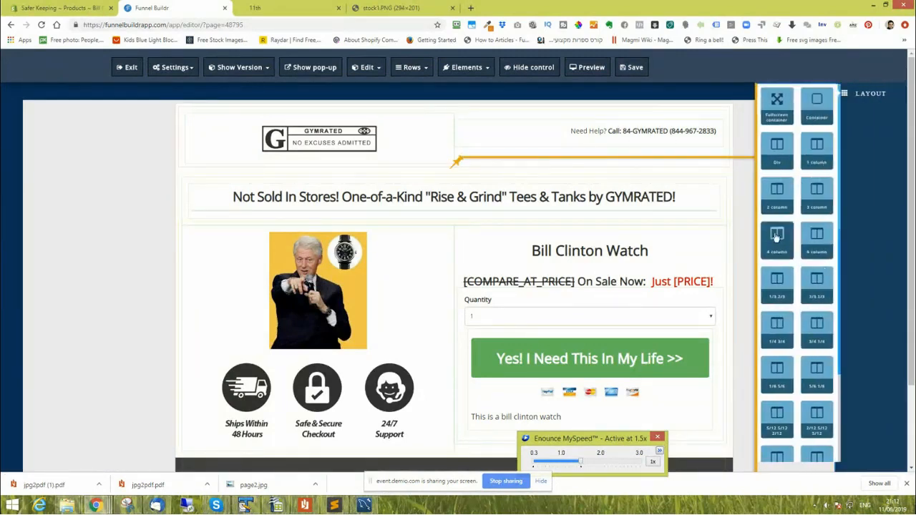
pyautogui.click(777, 236)
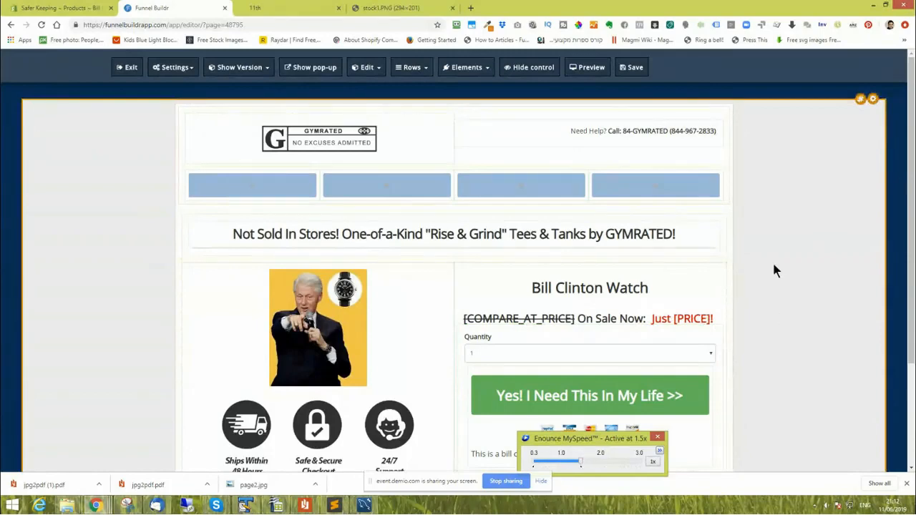
pyautogui.scroll(-2, 773, 260)
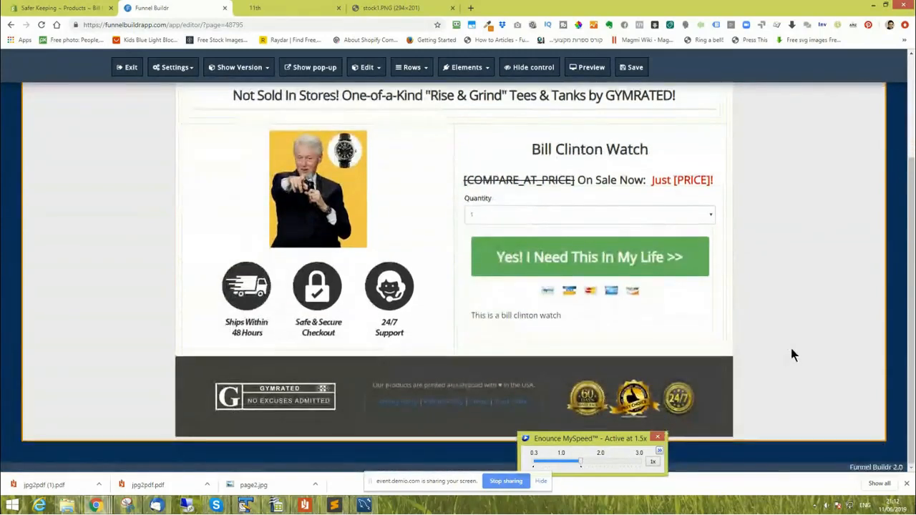
pyautogui.scroll(2, 791, 347)
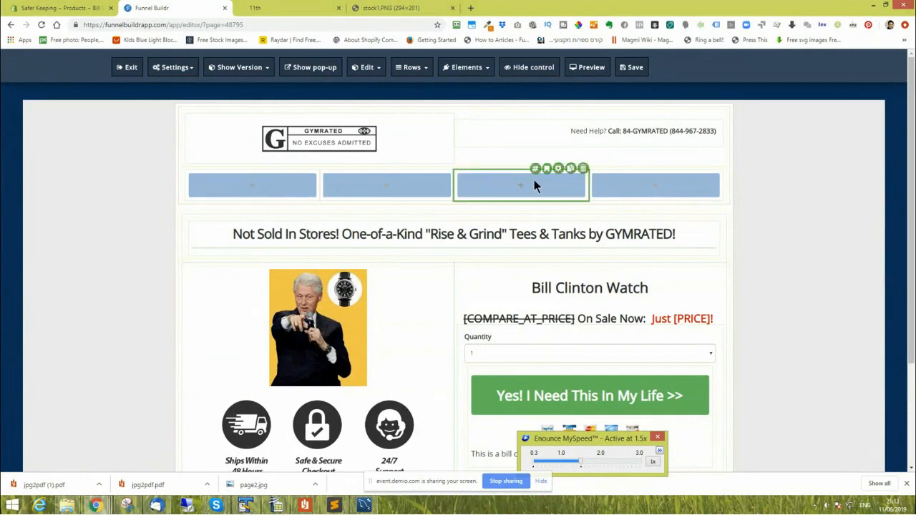
# - Add a Headline text element to the first column of the empty four-column row
pyautogui.click(254, 190)
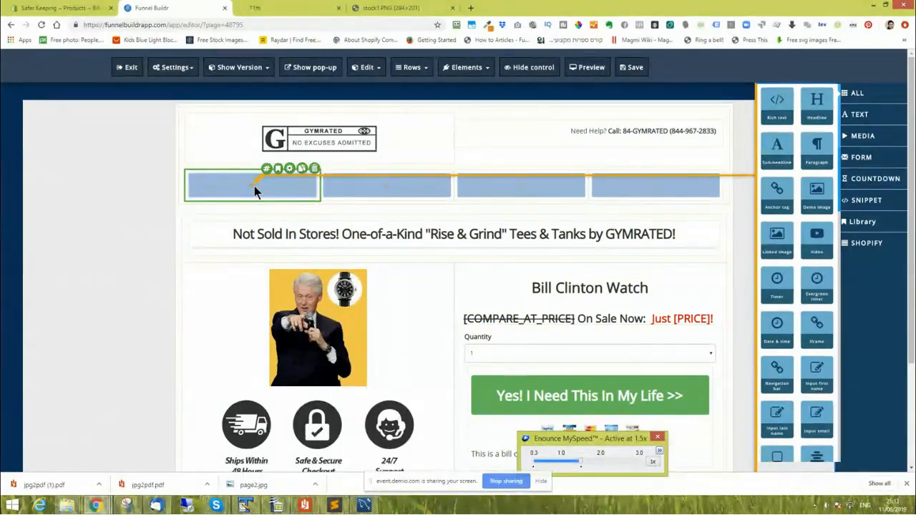
pyautogui.scroll(-10, 800, 183)
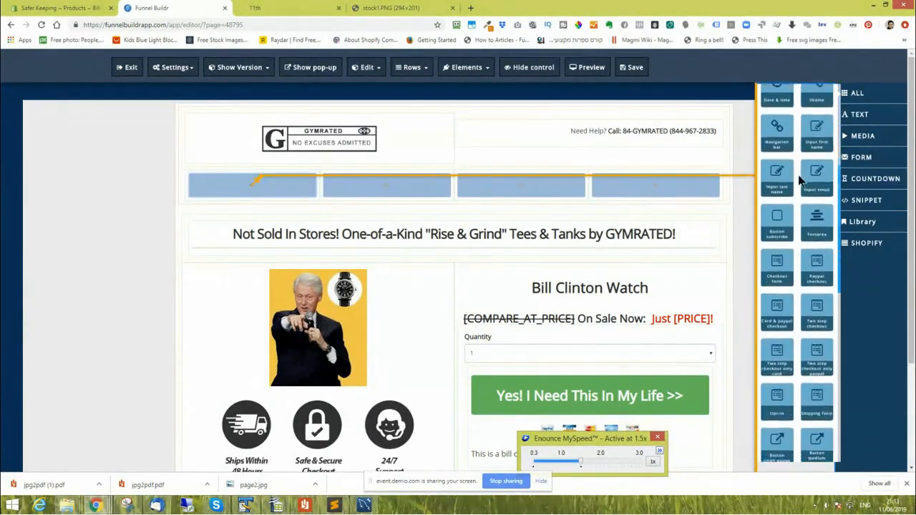
pyautogui.scroll(10, 787, 200)
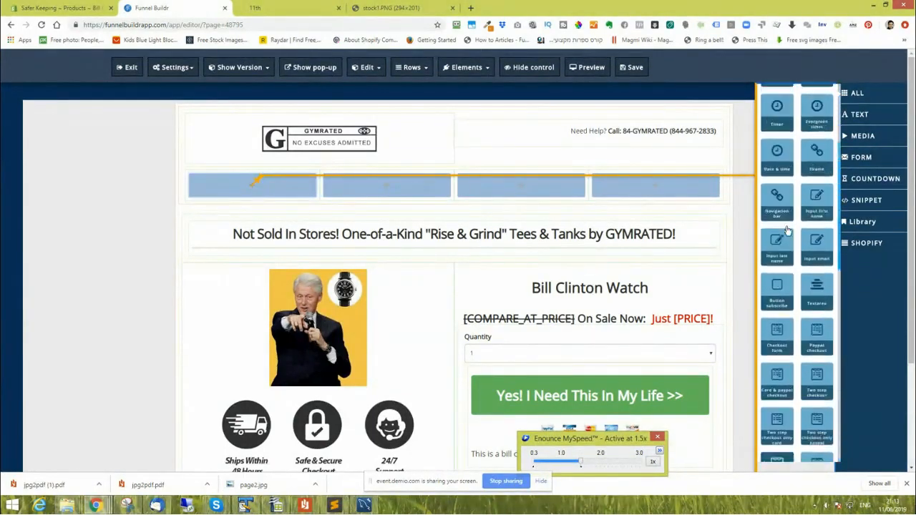
pyautogui.click(881, 116)
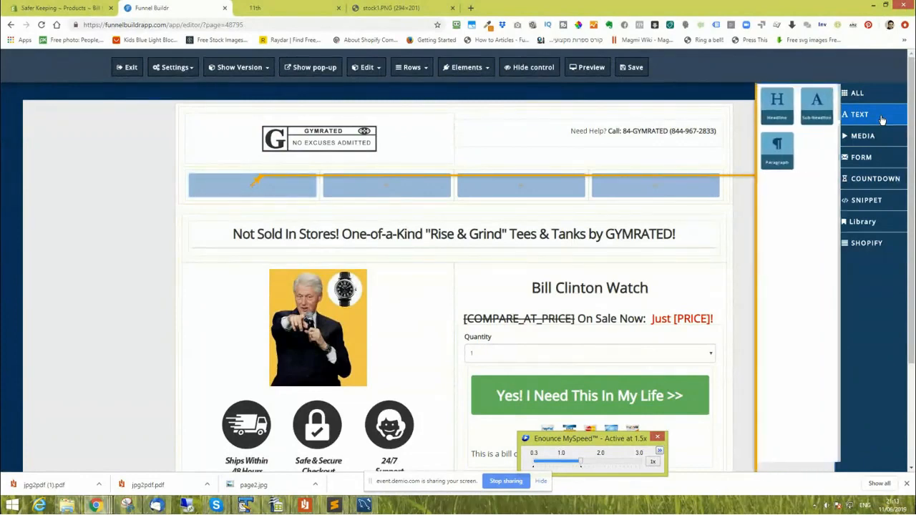
pyautogui.click(776, 102)
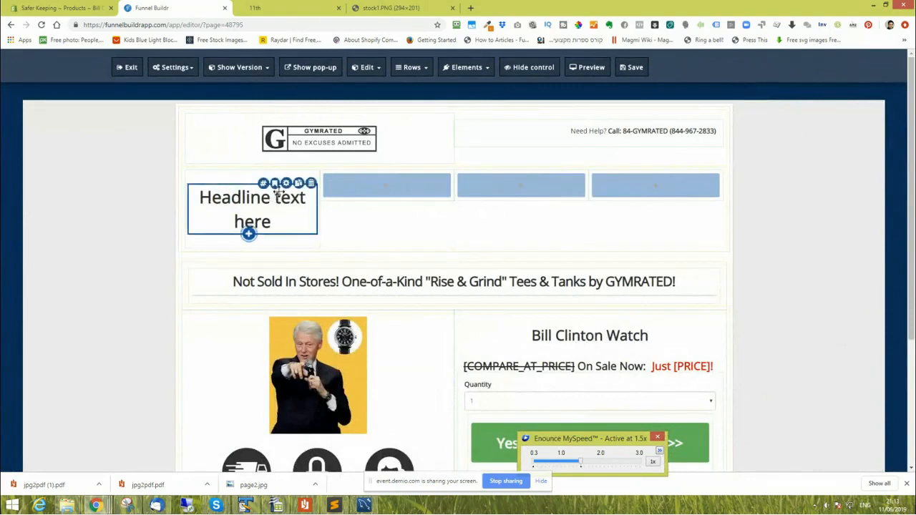
# - Change the new headline's text to "Amazing Crazy Watch!" and save its settings
pyautogui.click(286, 183)
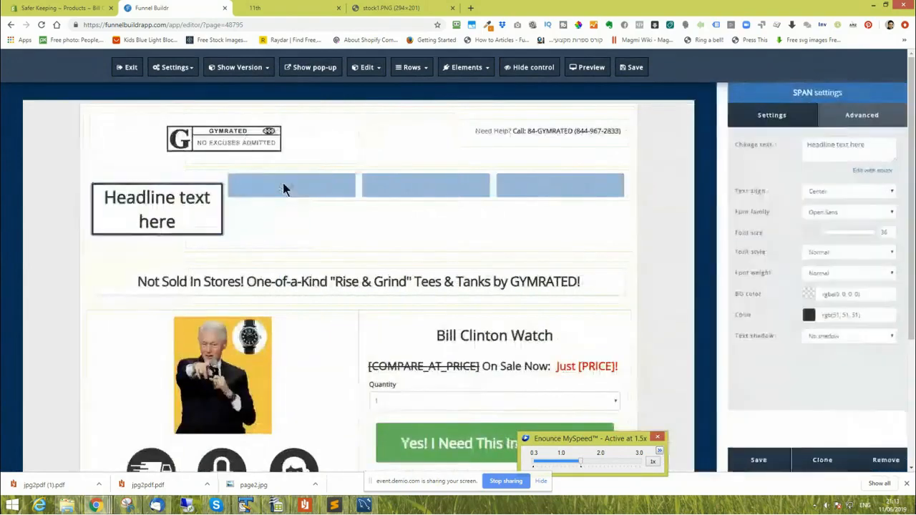
pyautogui.click(811, 156)
pyautogui.hotkey('ctrl', 'a')
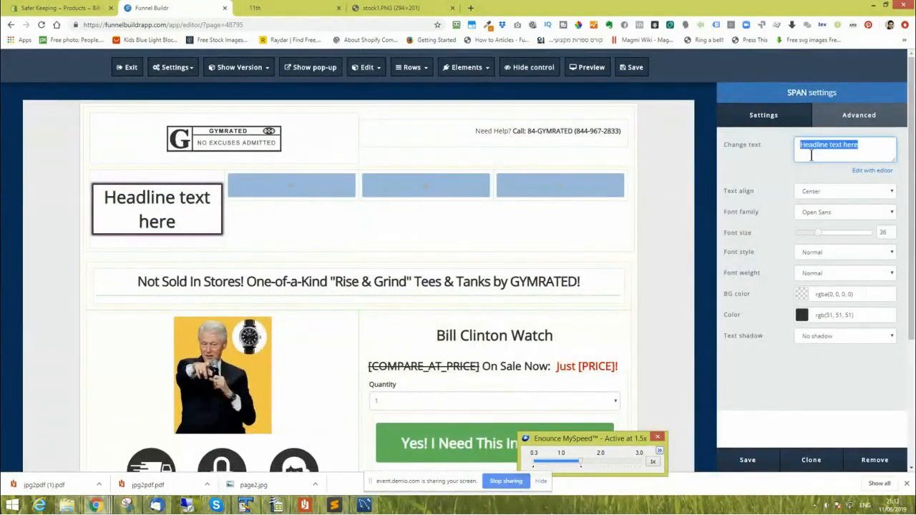
pyautogui.write('Amaz')
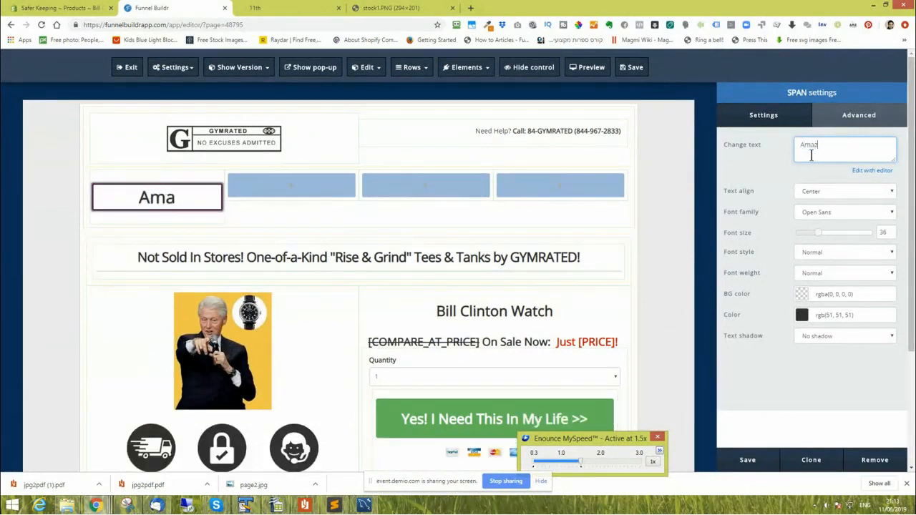
pyautogui.write('ing Crazy')
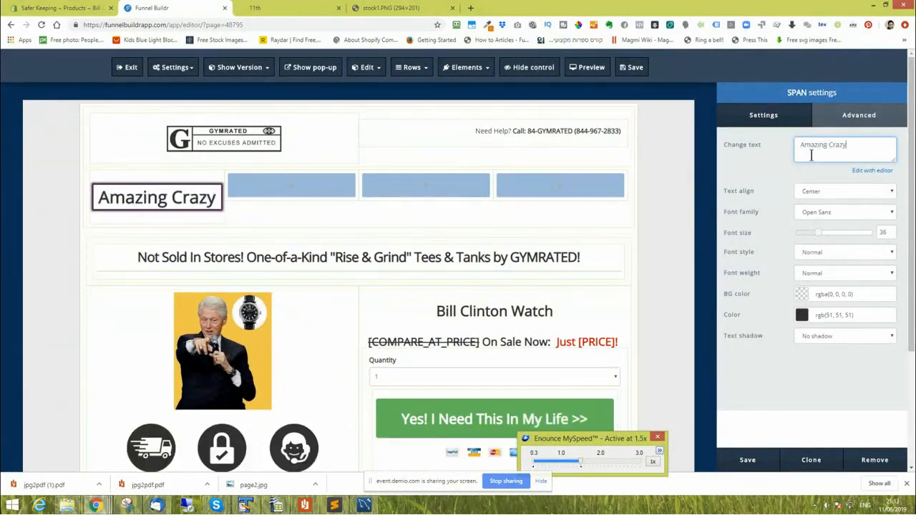
pyautogui.write(' Watch!')
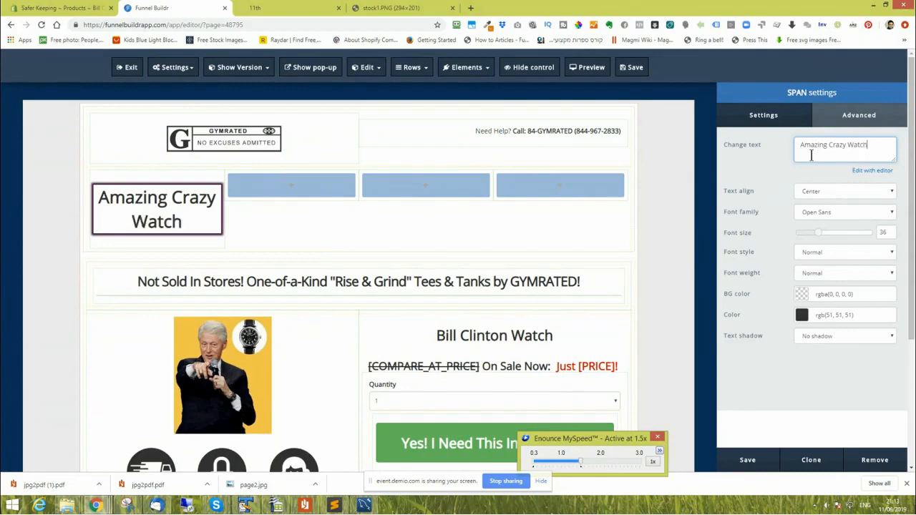
pyautogui.click(748, 460)
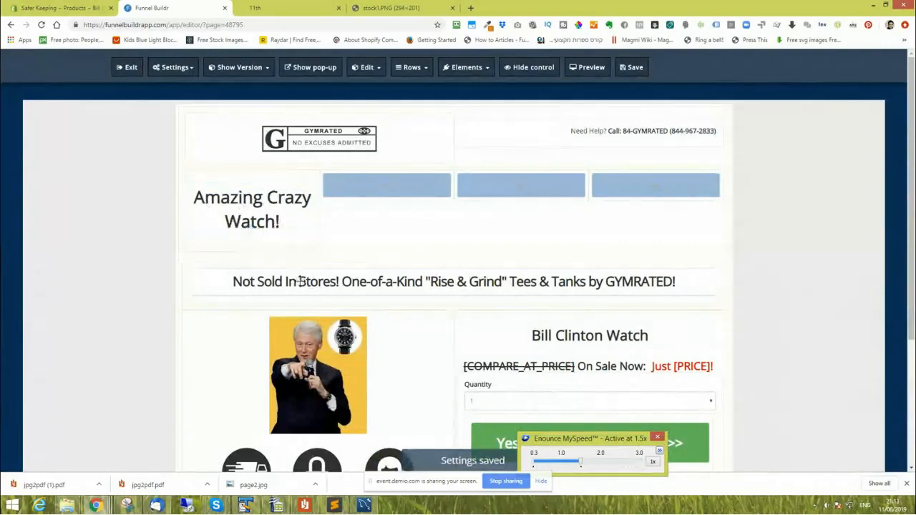
# - Move the Amazing Crazy Watch! headline below the Not Sold In Stores heading and back into the first column
pyautogui.moveTo(300, 281); pyautogui.dragTo(301, 283)
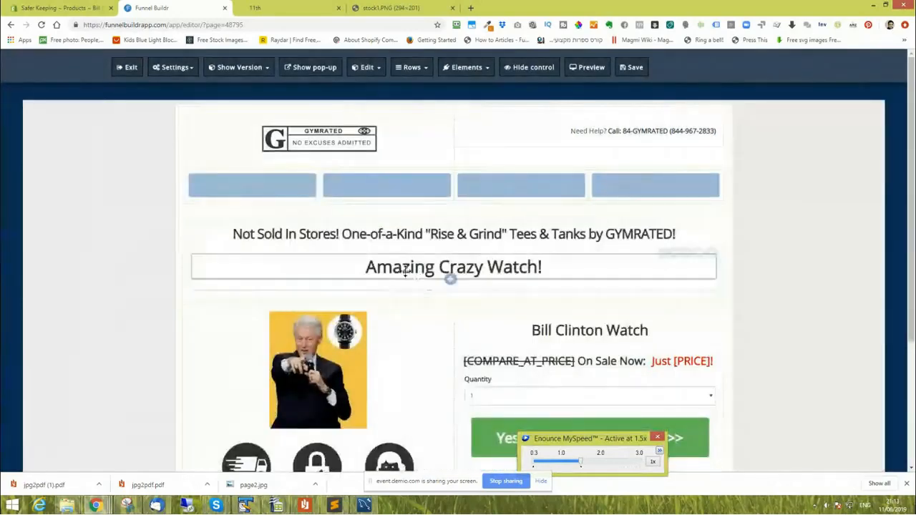
pyautogui.moveTo(451, 279); pyautogui.dragTo(246, 176)
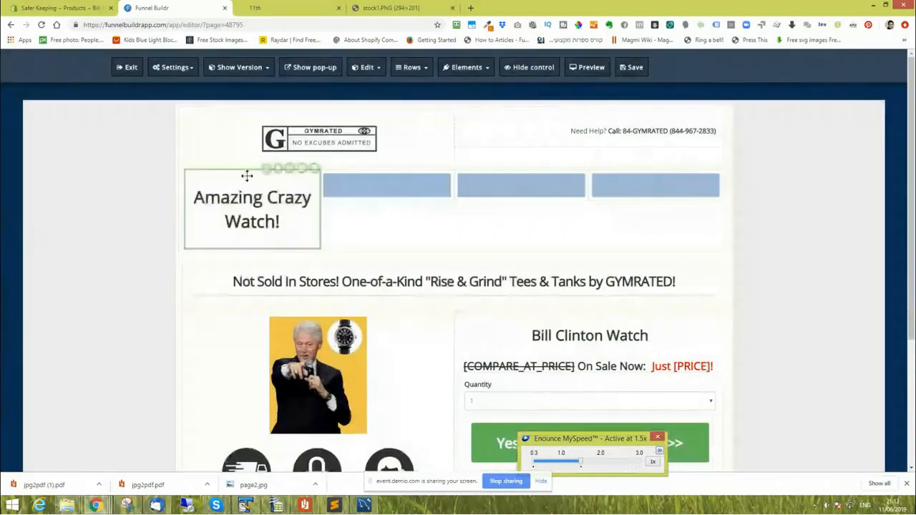
# - Align the Amazing Crazy Watch! headline to the left and set its font size to 30
pyautogui.click(285, 183)
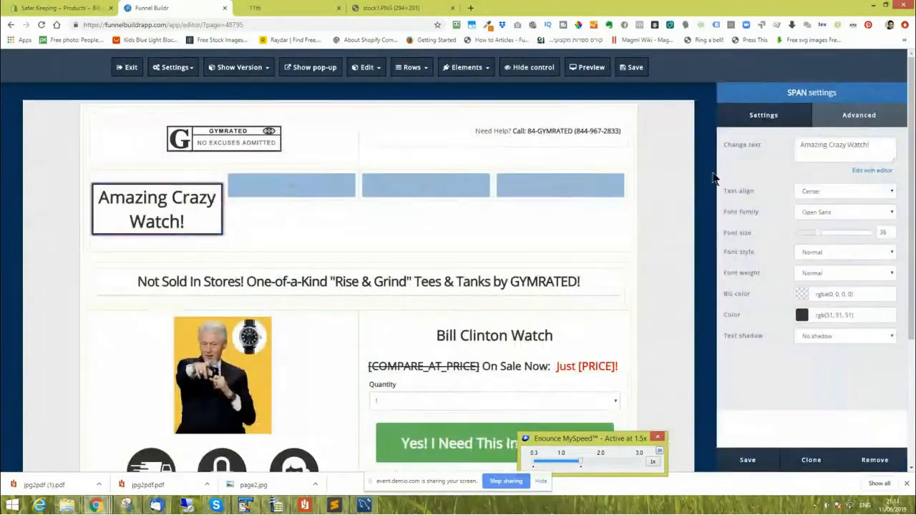
pyautogui.click(875, 146)
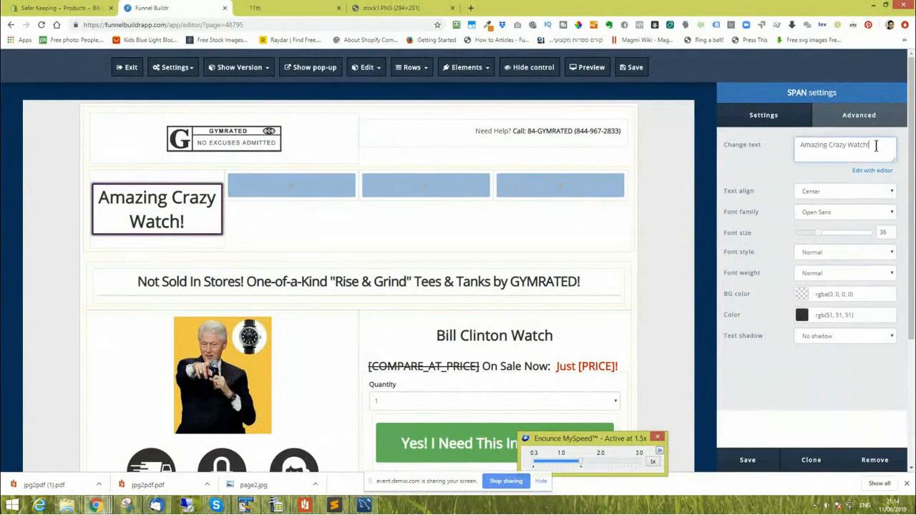
pyautogui.click(820, 190)
pyautogui.click(820, 213)
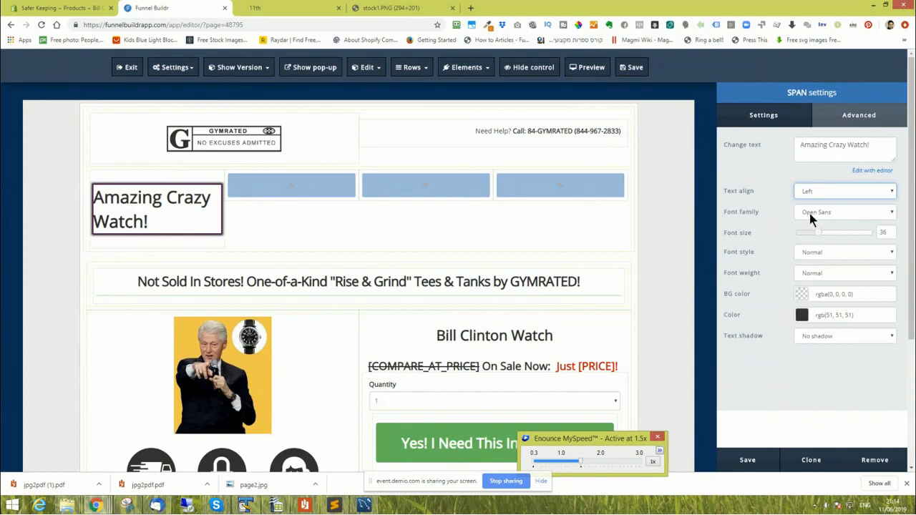
pyautogui.moveTo(819, 233)
pyautogui.mouseDown()
pyautogui.moveTo(803, 239)
pyautogui.moveTo(813, 241)
pyautogui.mouseUp()
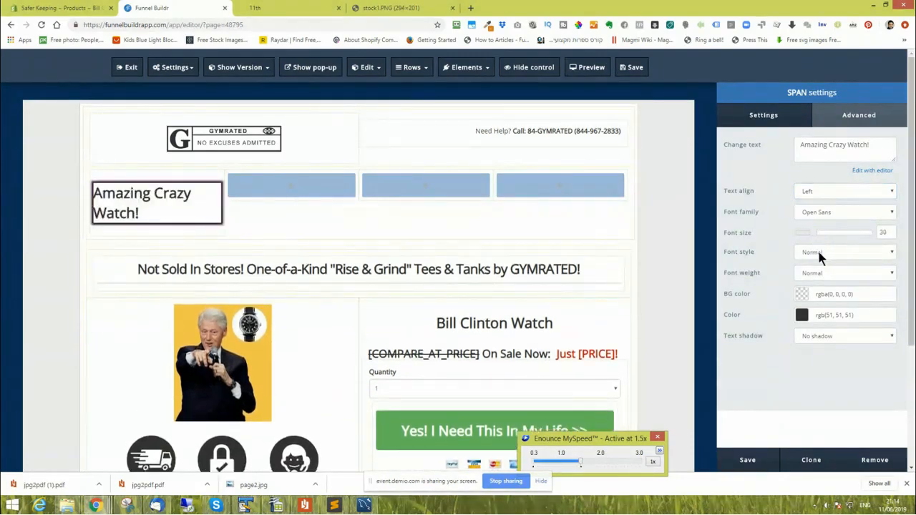
pyautogui.click(820, 253)
pyautogui.click(820, 254)
pyautogui.click(821, 275)
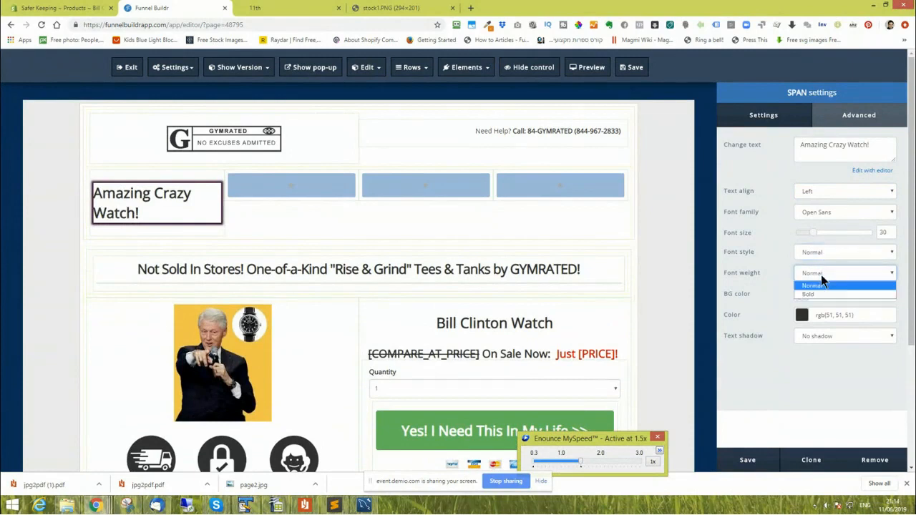
pyautogui.click(821, 276)
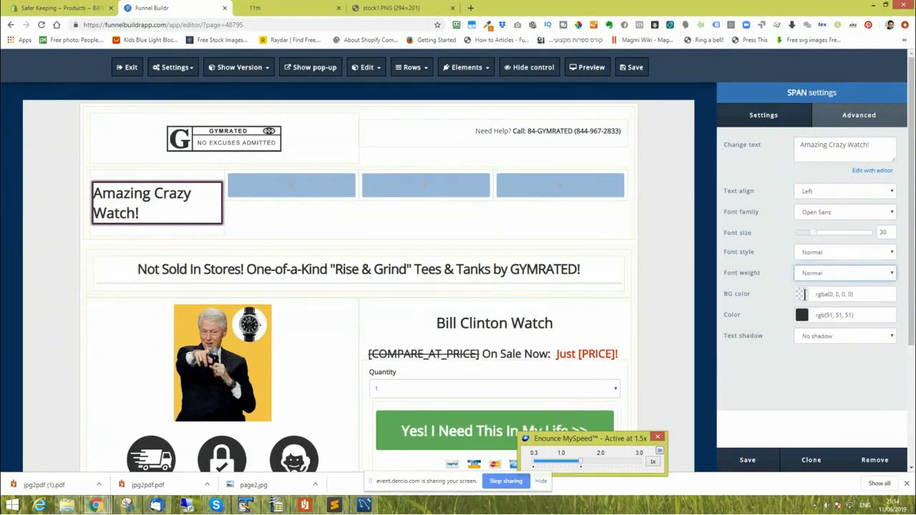
# - Give the Amazing Crazy Watch! headline a red background and white text, and save its settings
pyautogui.click(808, 294)
pyautogui.click(827, 382)
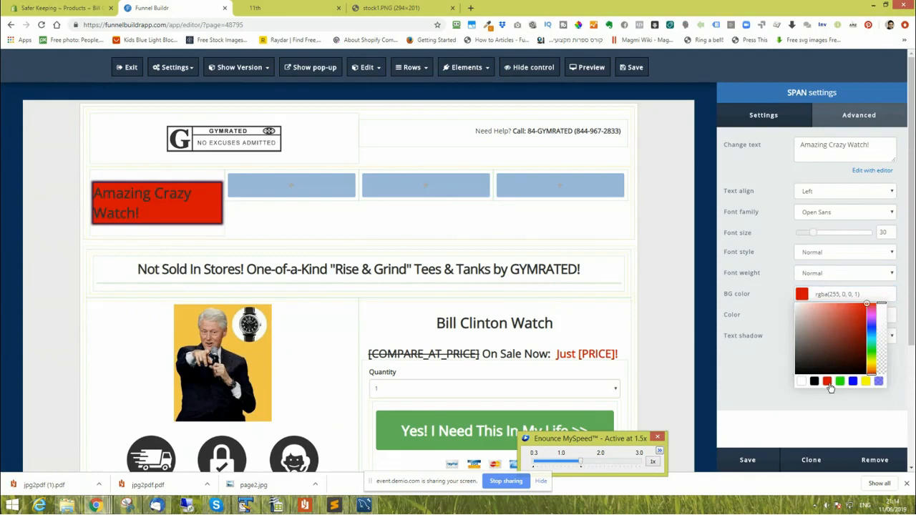
pyautogui.click(759, 368)
pyautogui.click(801, 314)
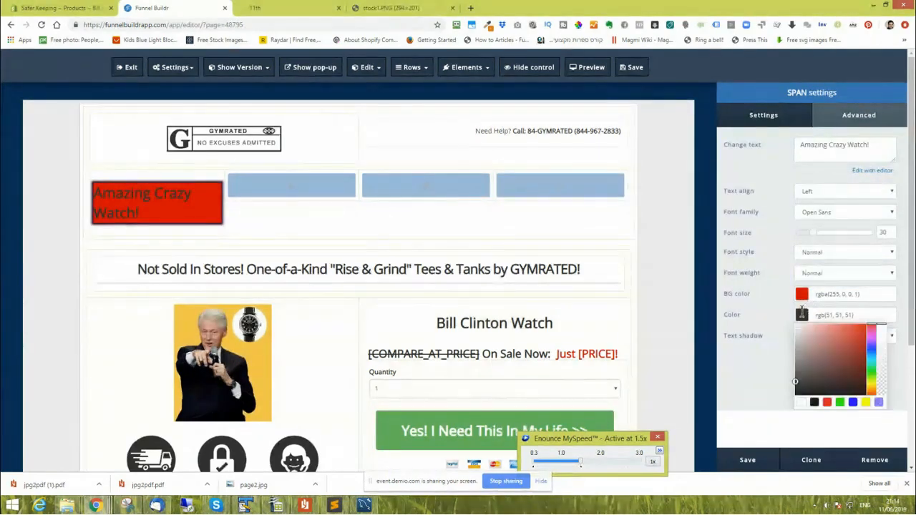
pyautogui.click(801, 403)
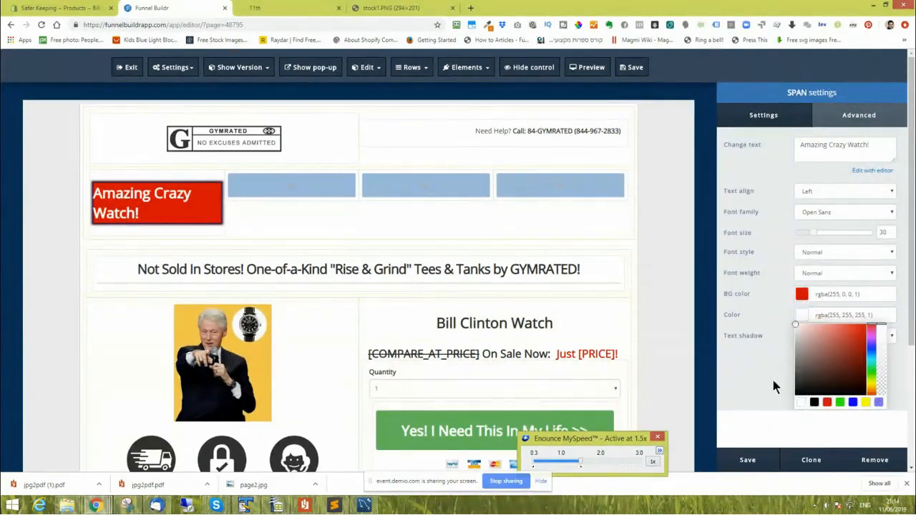
pyautogui.click(783, 373)
pyautogui.click(866, 123)
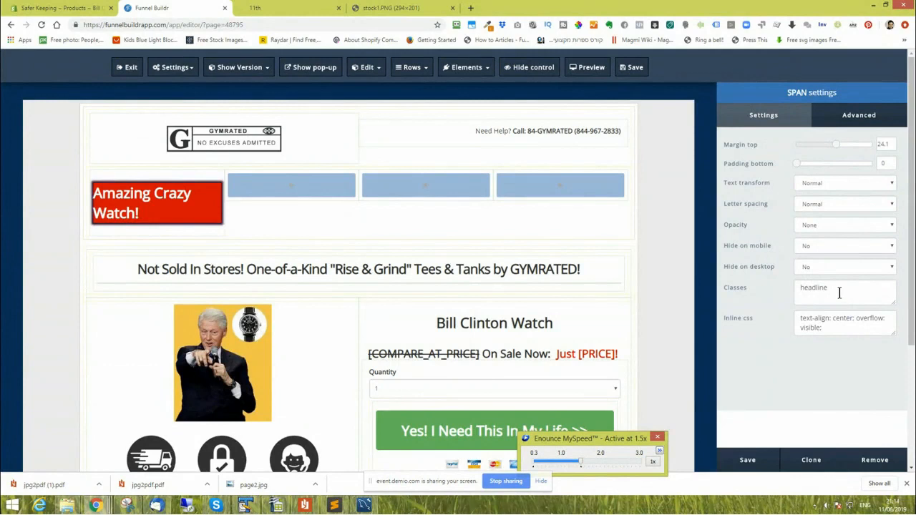
pyautogui.click(747, 460)
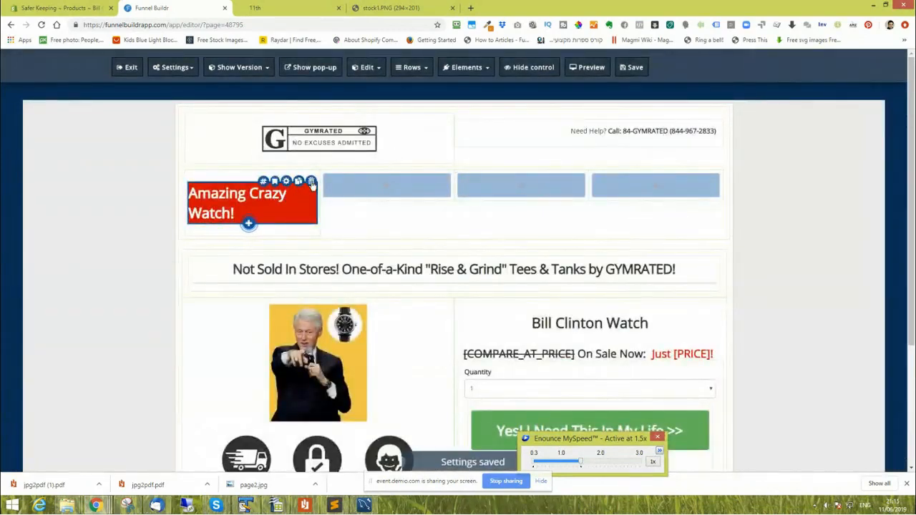
# - Delete the red Amazing Crazy Watch! headline from the first column
pyautogui.click(311, 181)
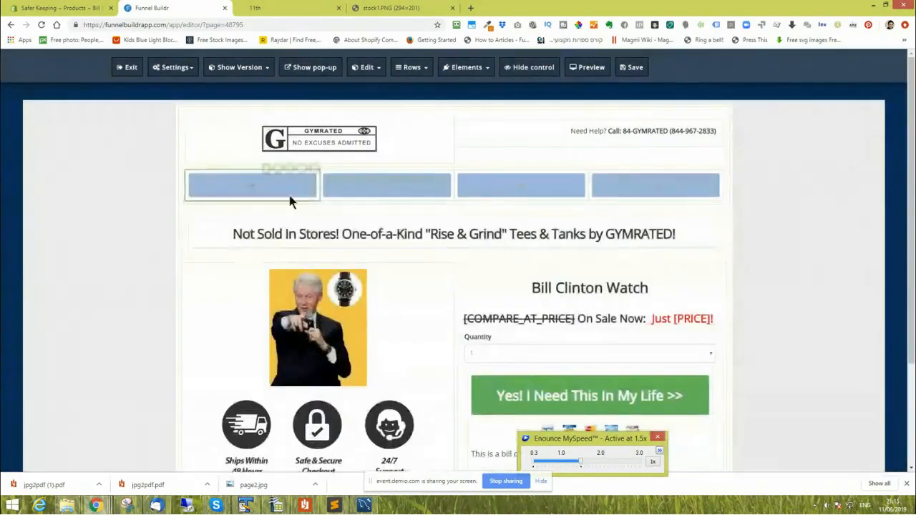
# - Add a Paragraph element to the empty first column and open its text in the rich text editor
pyautogui.click(251, 190)
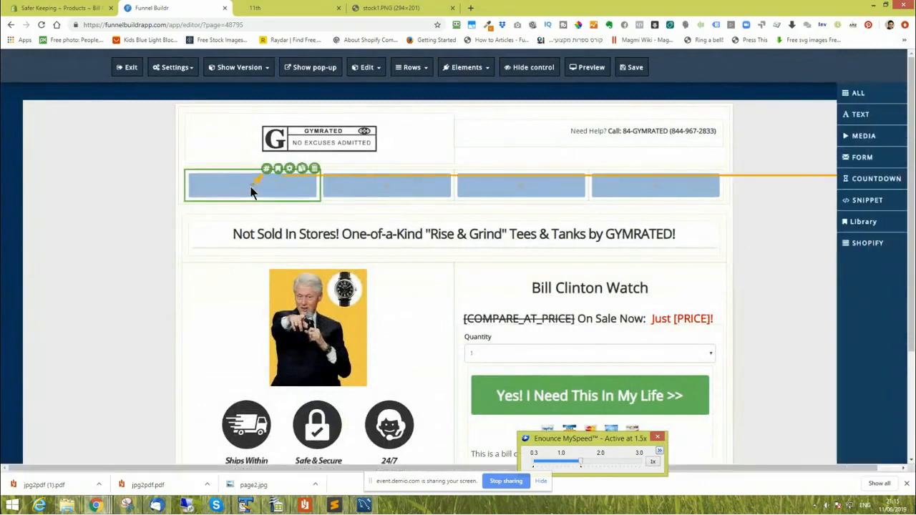
pyautogui.click(884, 120)
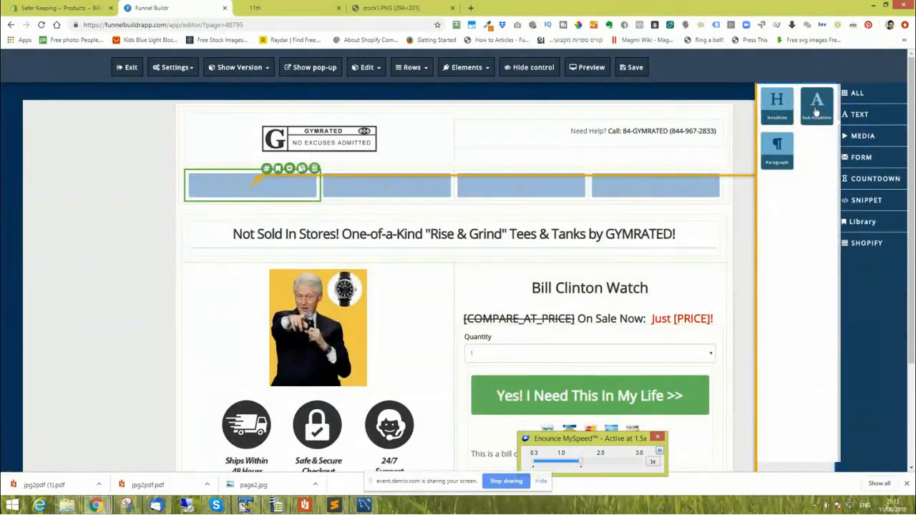
pyautogui.click(779, 149)
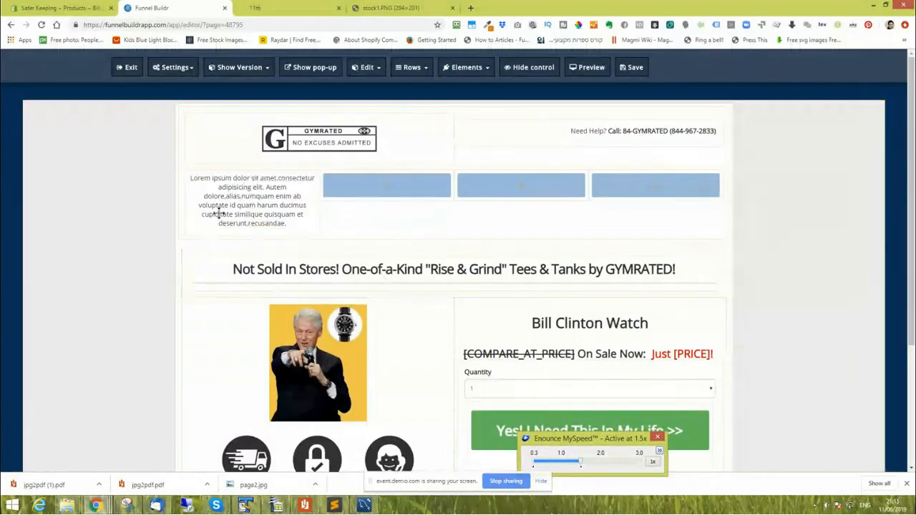
pyautogui.click(234, 195)
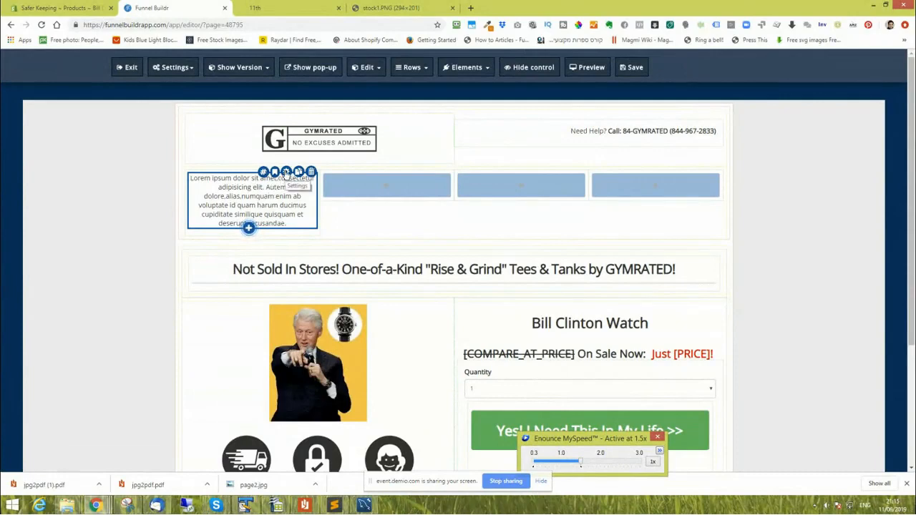
pyautogui.click(287, 173)
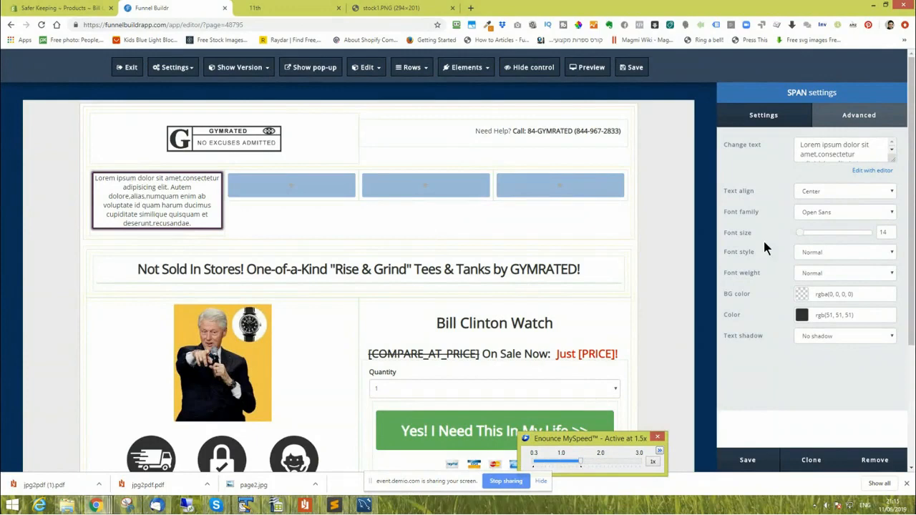
pyautogui.click(873, 171)
# - Bold the paragraph text from "sit amet" through "quisquam e" and colour the letters "ecus" in "recusandae" red
pyautogui.moveTo(317, 182); pyautogui.dragTo(320, 190)
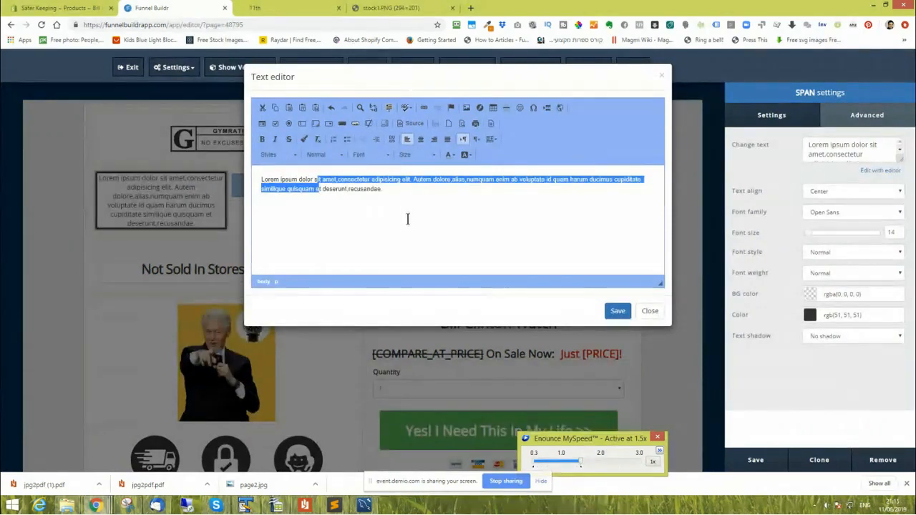
pyautogui.click(262, 138)
pyautogui.moveTo(385, 189); pyautogui.dragTo(399, 189)
pyautogui.click(454, 155)
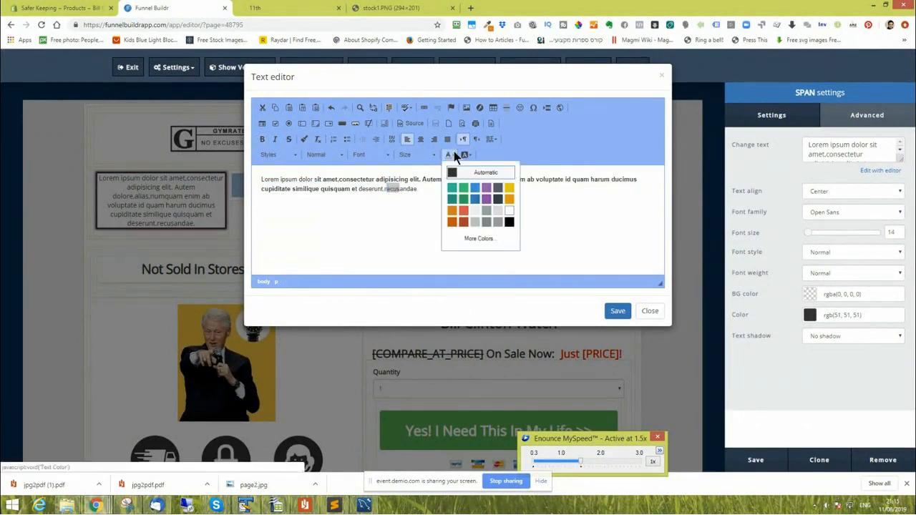
pyautogui.click(463, 210)
# - Set the font size of the paragraph text "sum dolor sit amet,cons" to 28
pyautogui.moveTo(284, 180); pyautogui.dragTo(374, 180)
pyautogui.click(413, 155)
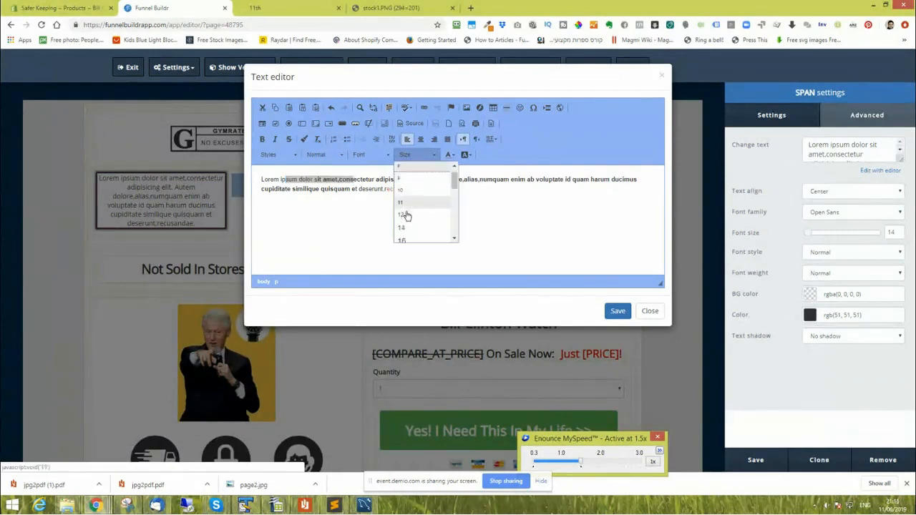
pyautogui.scroll(-3, 405, 212)
pyautogui.click(404, 220)
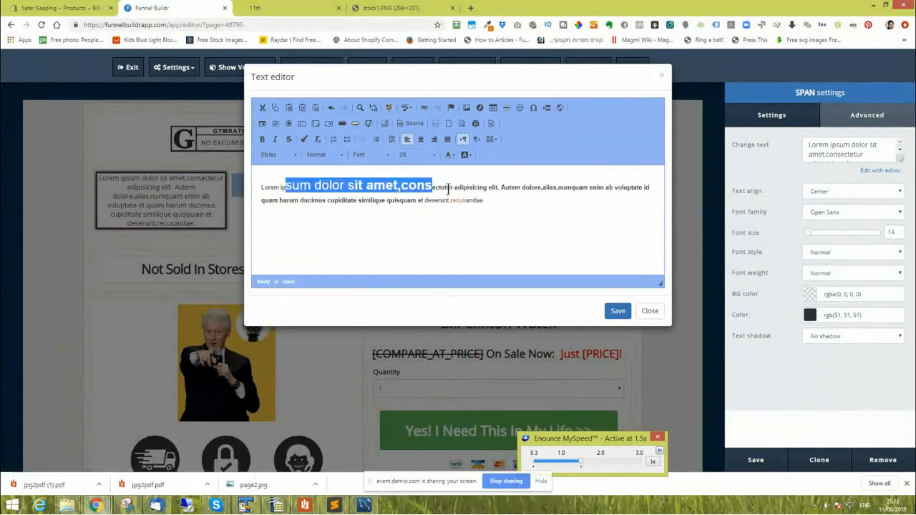
pyautogui.click(504, 222)
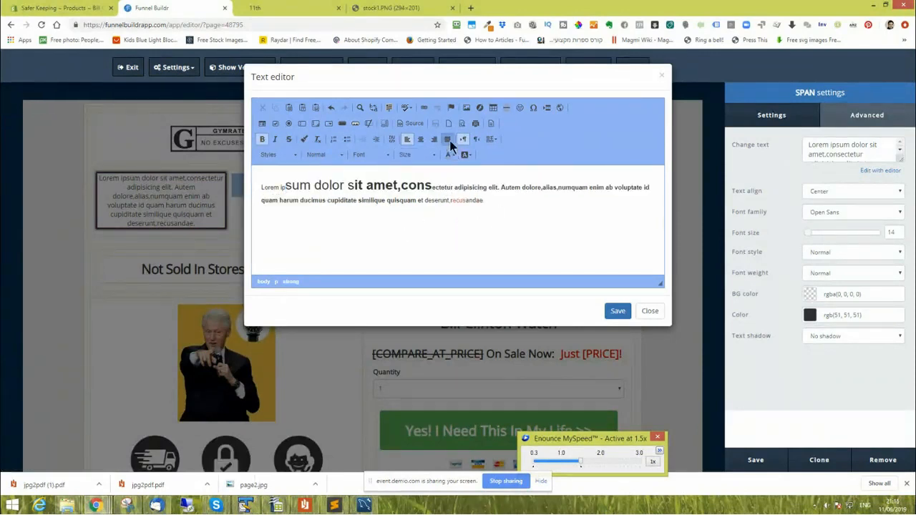
# - Check the paragraph's HTML source, add a line break after the closing tag, and save the edited text
pyautogui.click(410, 123)
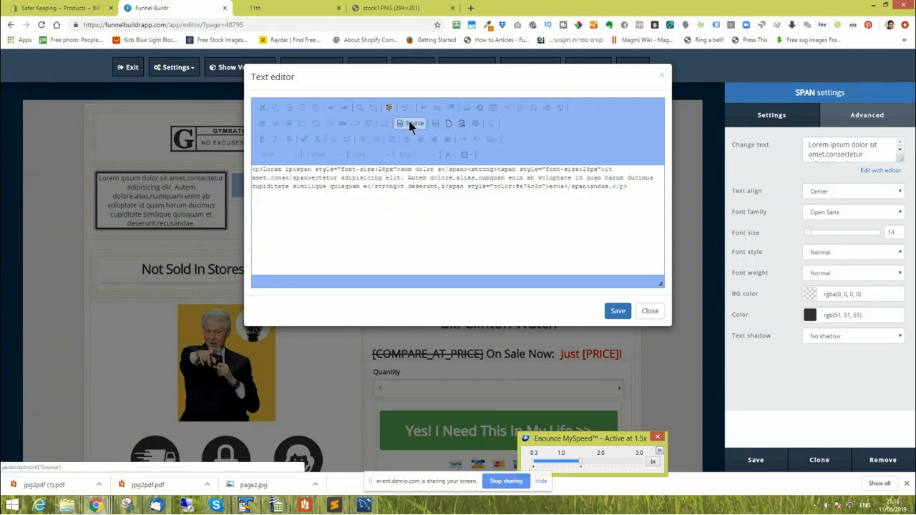
pyautogui.click(352, 183)
pyautogui.click(630, 187)
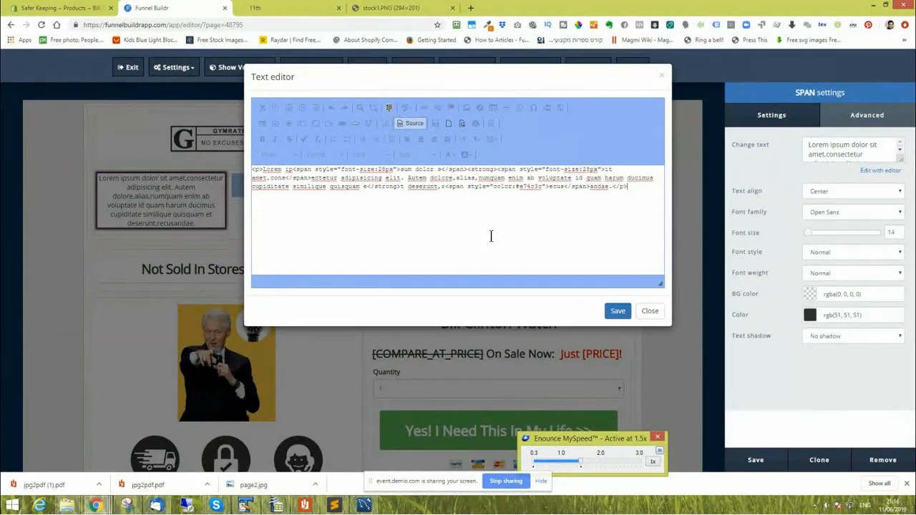
pyautogui.press('Return')
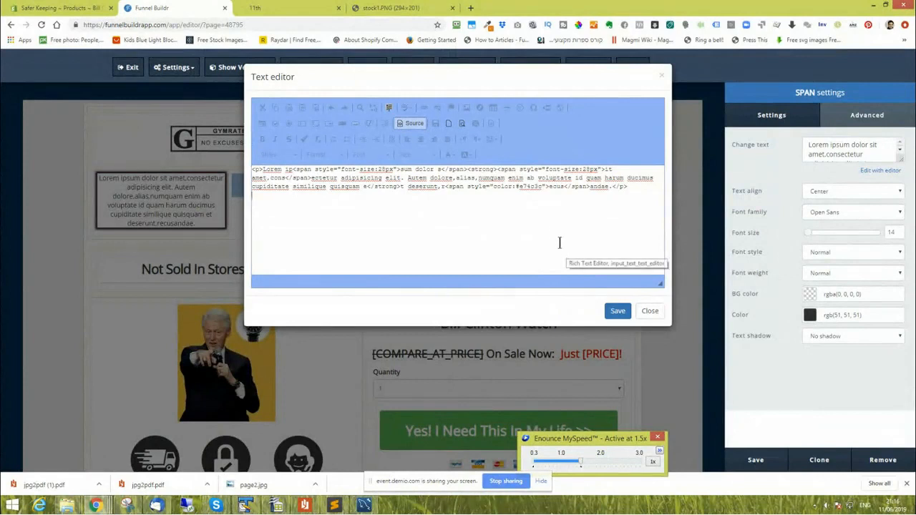
pyautogui.click(410, 124)
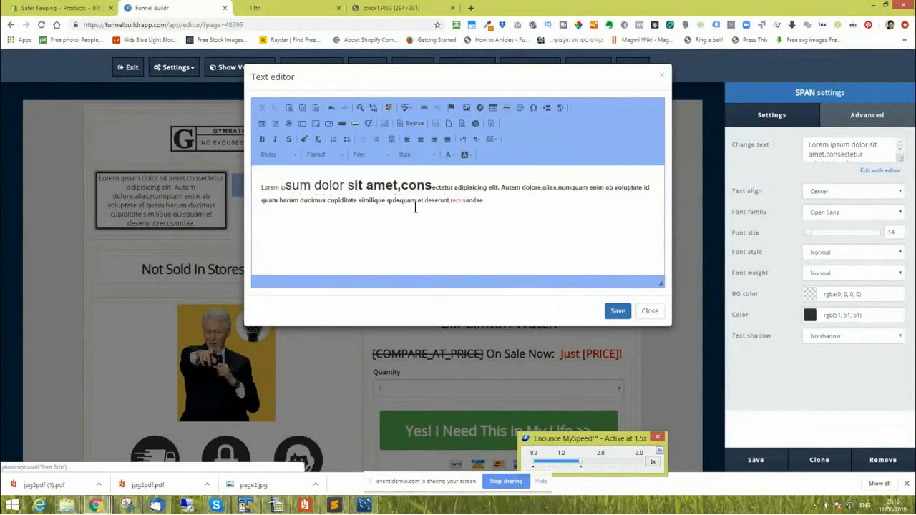
pyautogui.click(408, 123)
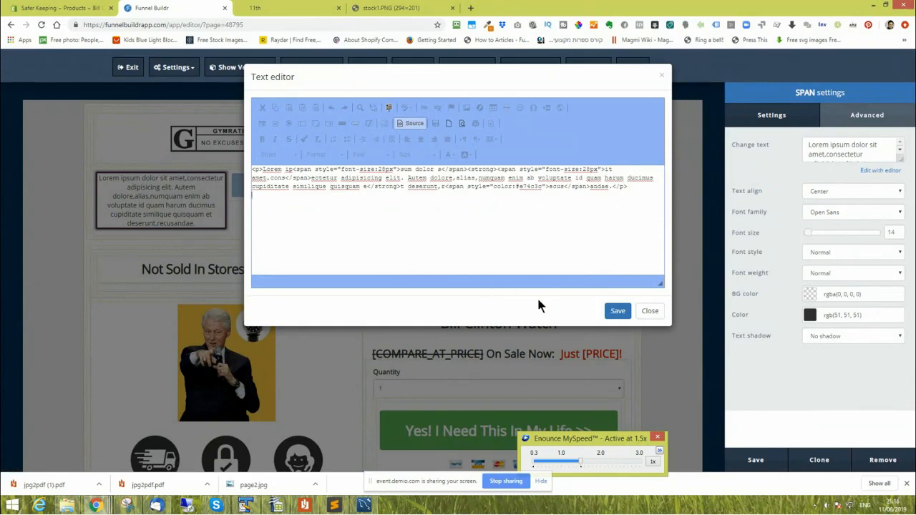
pyautogui.click(615, 310)
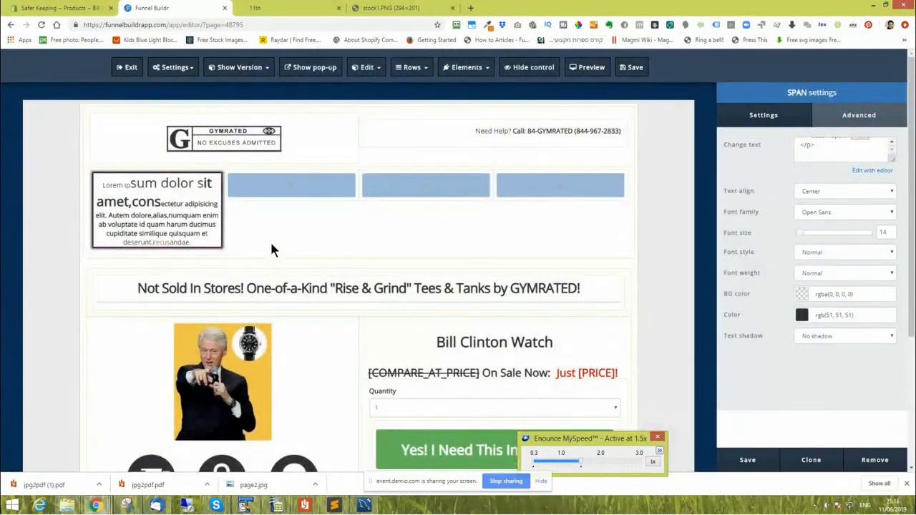
# - Add an Image element to the empty second column and open its settings
pyautogui.click(298, 183)
pyautogui.click(899, 115)
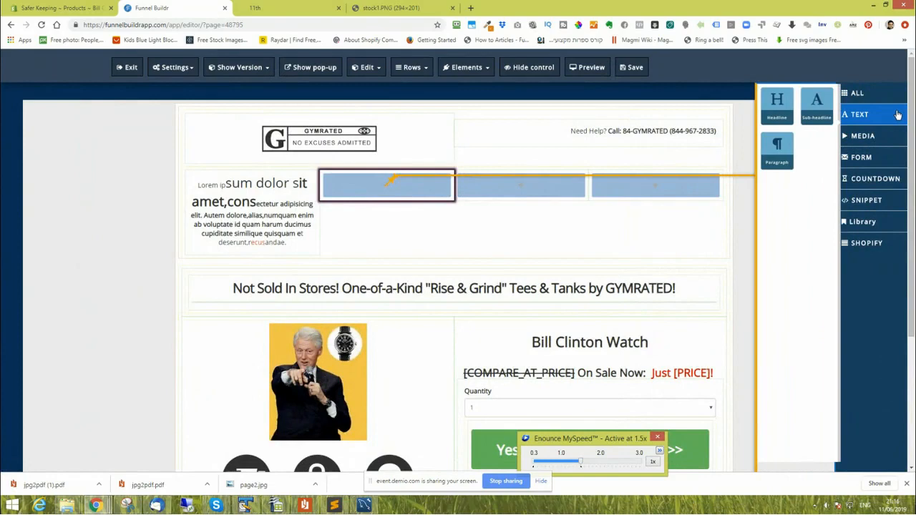
pyautogui.click(885, 141)
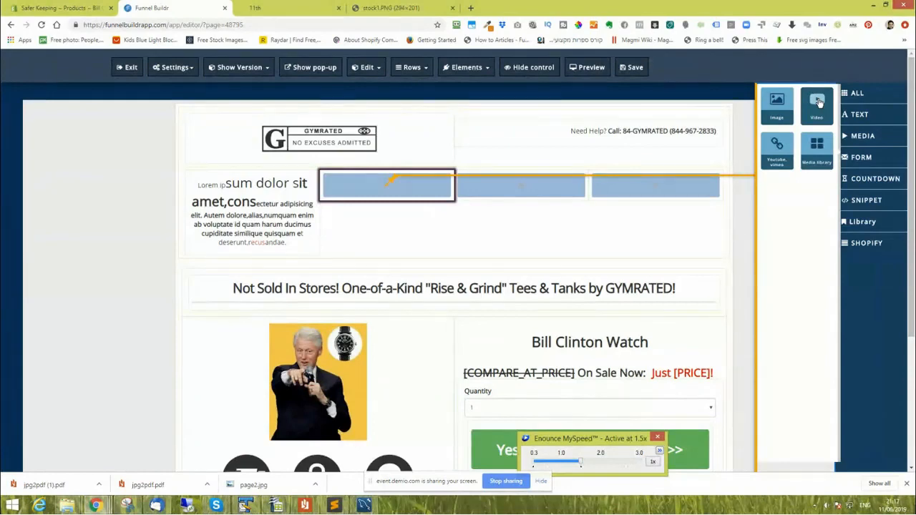
pyautogui.click(777, 106)
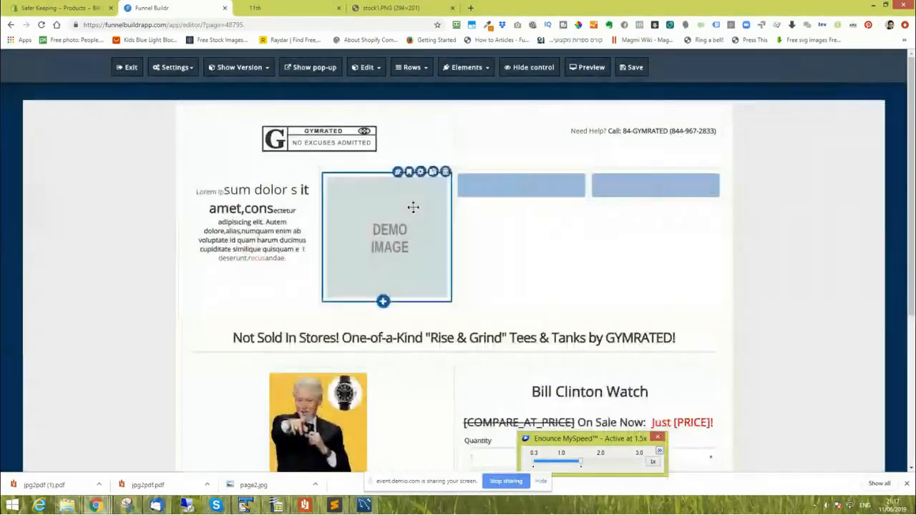
pyautogui.click(421, 173)
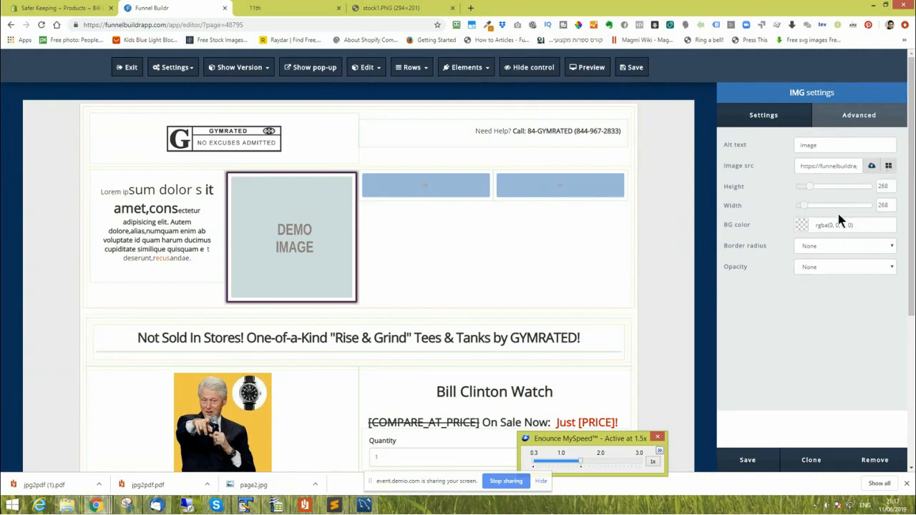
# - Search Google Images for "clinton" and open the picture of Bill Clinton with a microphone before the flag in a new tab
pyautogui.click(471, 9)
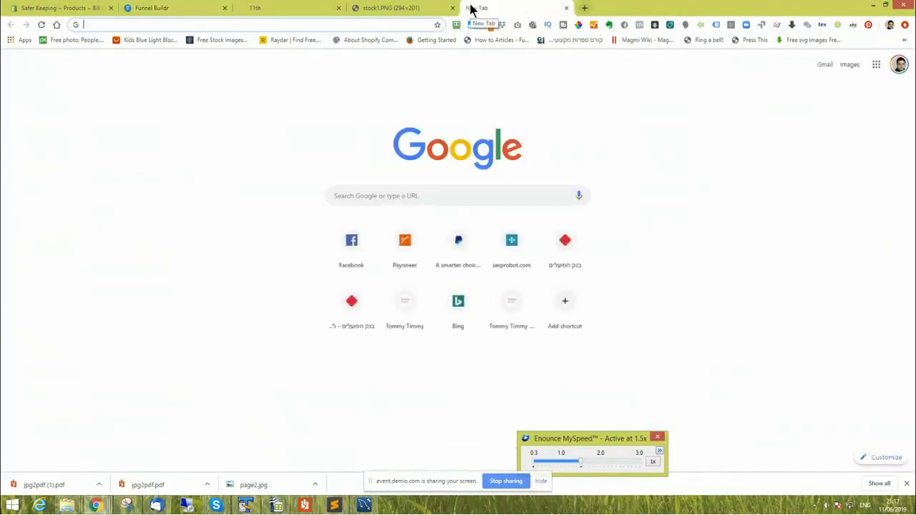
pyautogui.write('clinton')
pyautogui.press('Return')
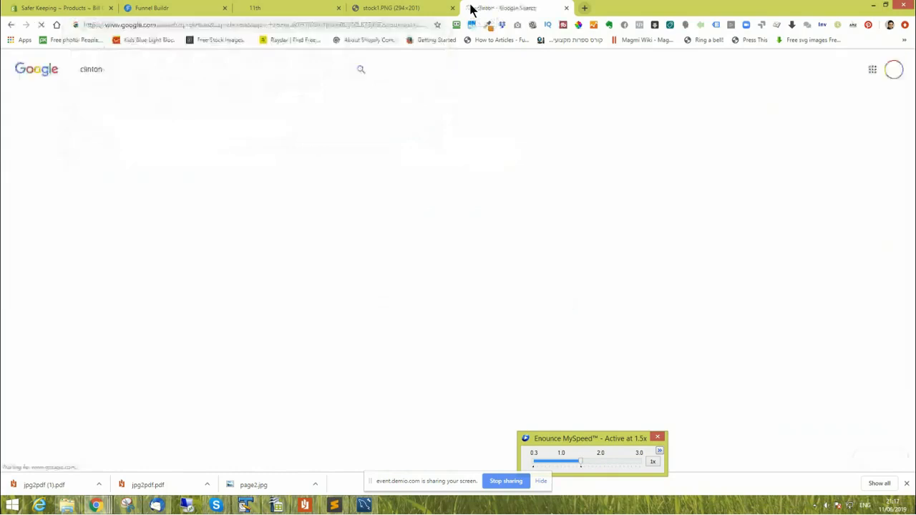
pyautogui.rightClick(208, 164)
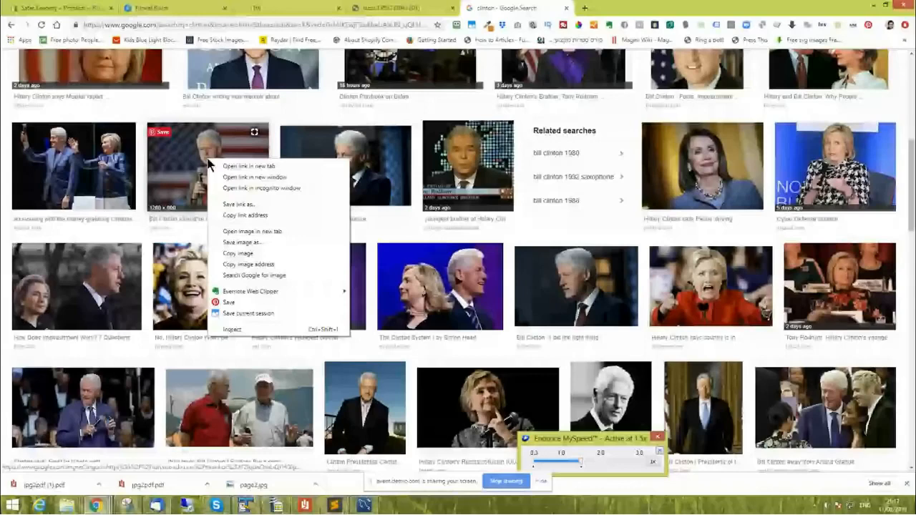
pyautogui.click(252, 231)
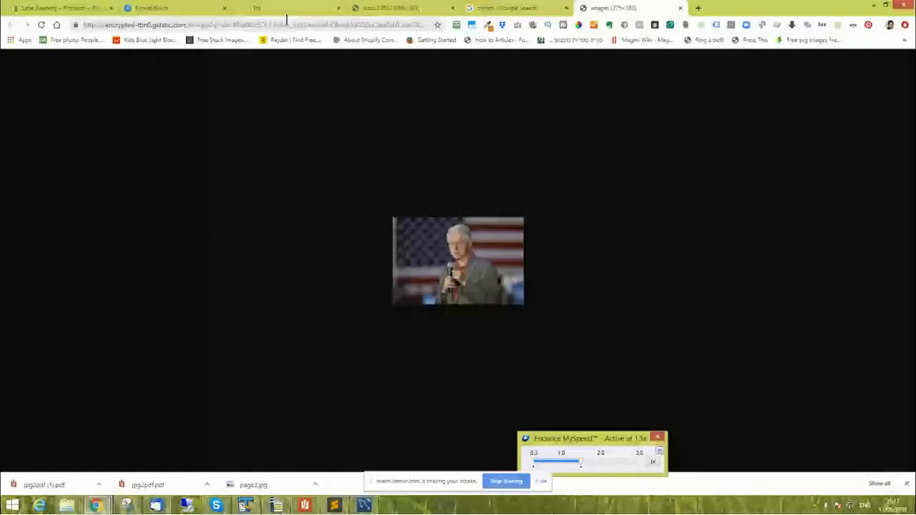
# - Open the Clinton NAFTA signing picture from the search results in a new tab and compare both opened images
pyautogui.hotkey('ctrl', 'shift', 'Tab')
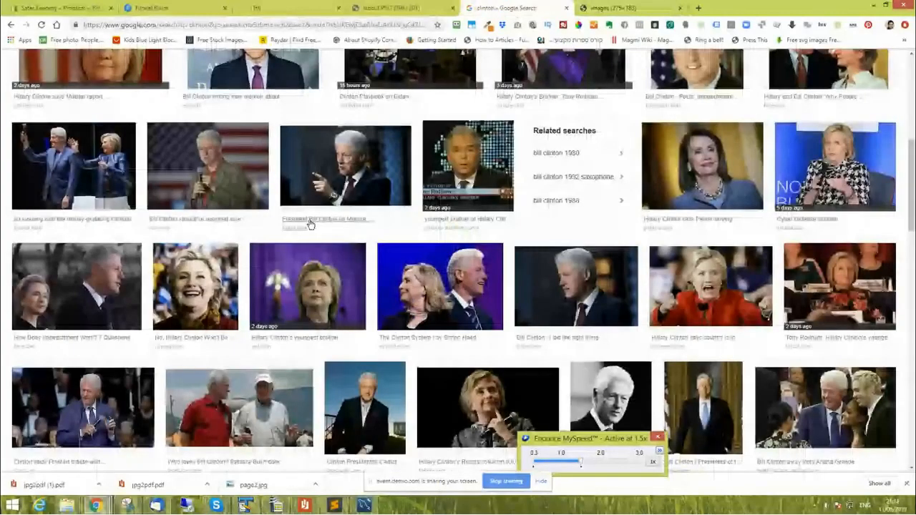
pyautogui.scroll(-5, 315, 236)
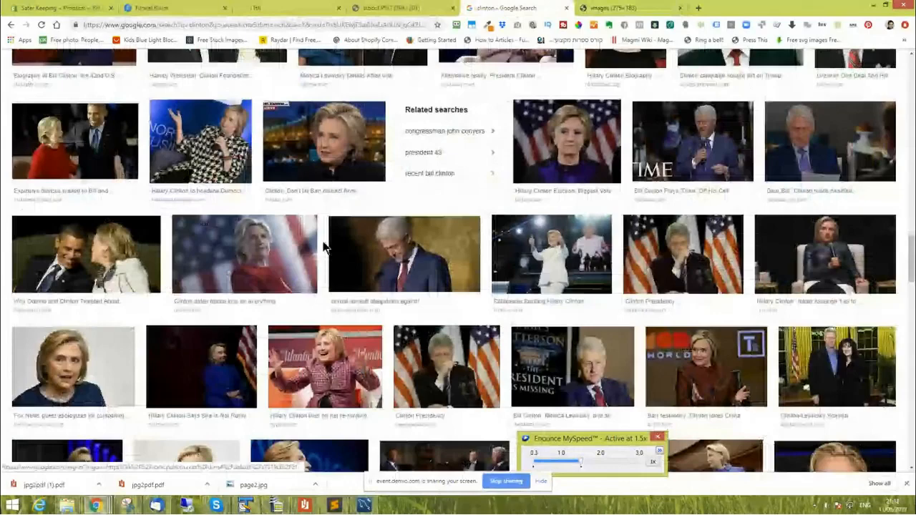
pyautogui.scroll(-5, 323, 247)
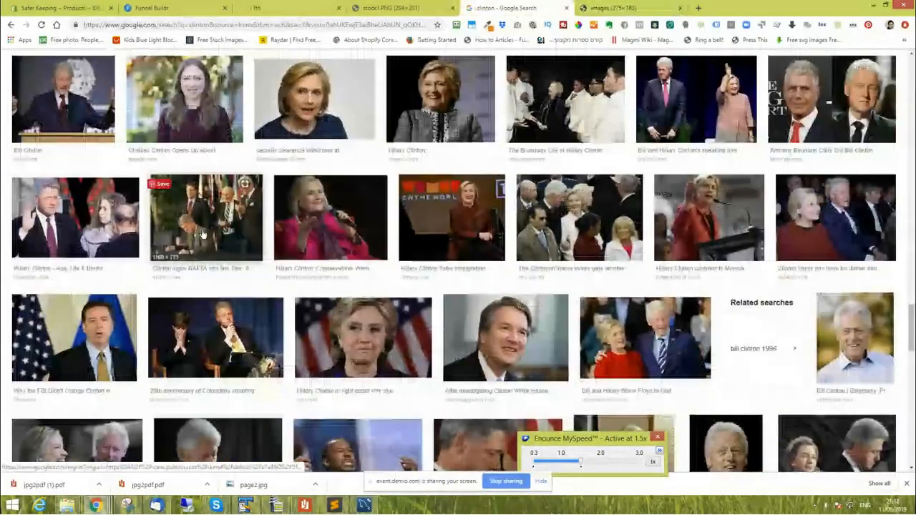
pyautogui.rightClick(196, 218)
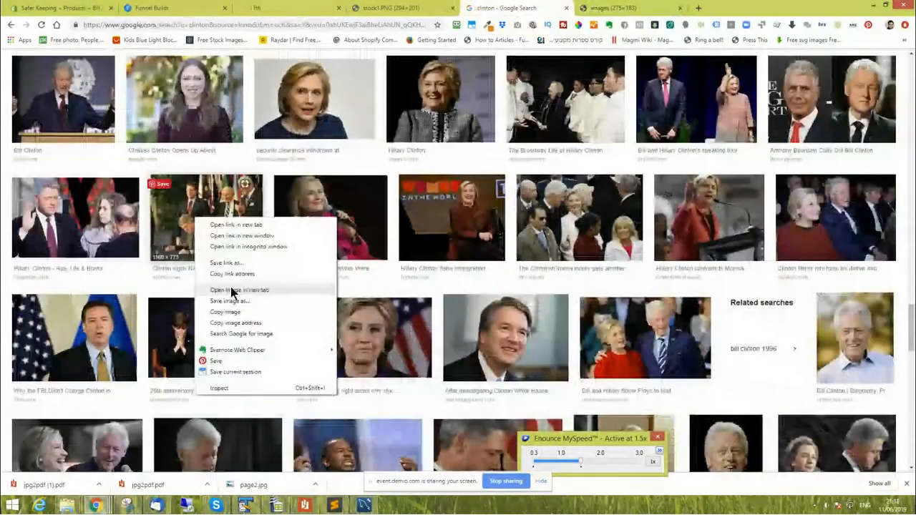
pyautogui.click(231, 292)
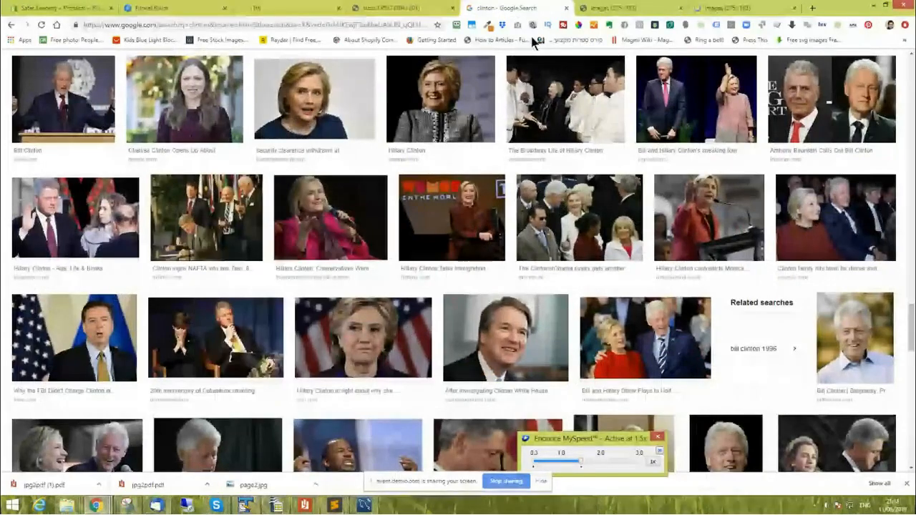
pyautogui.click(727, 8)
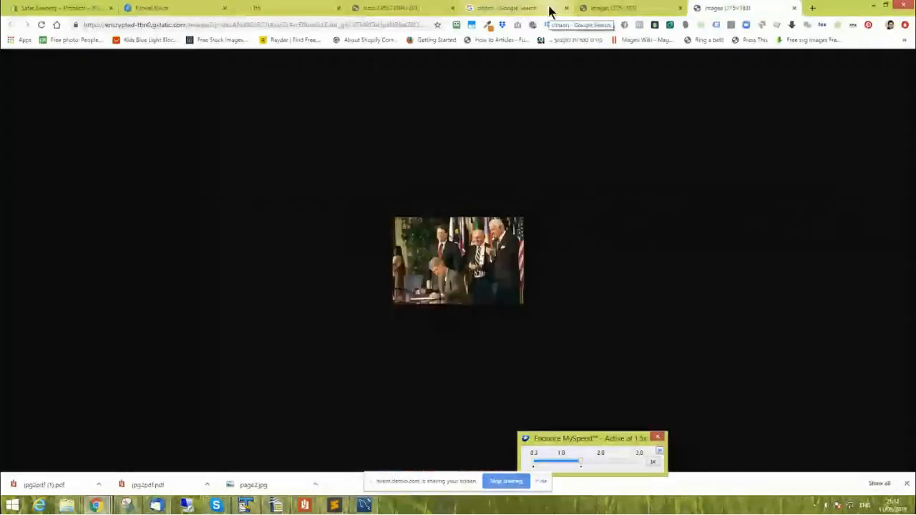
pyautogui.click(637, 9)
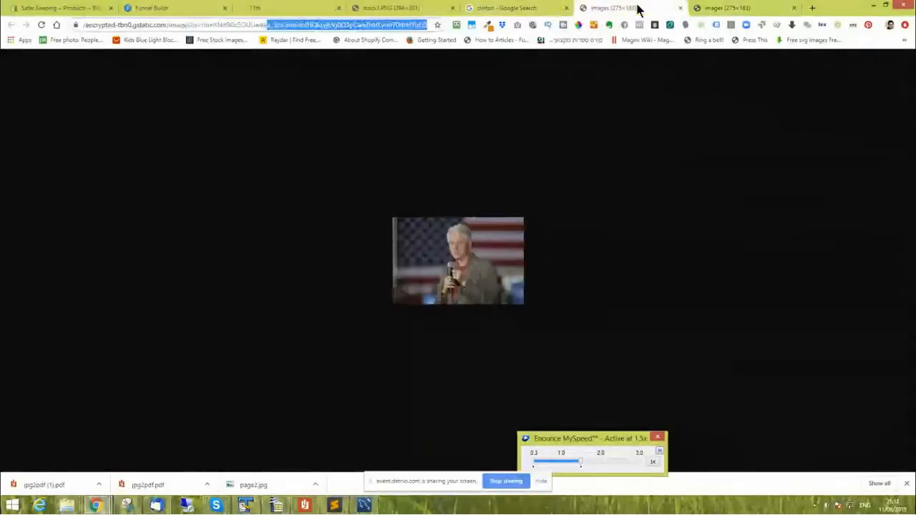
# - Find the Newsweek picture of Hillary Clinton in a pink jacket among the search results and open its article in a new tab
pyautogui.click(523, 8)
pyautogui.scroll(-6, 208, 324)
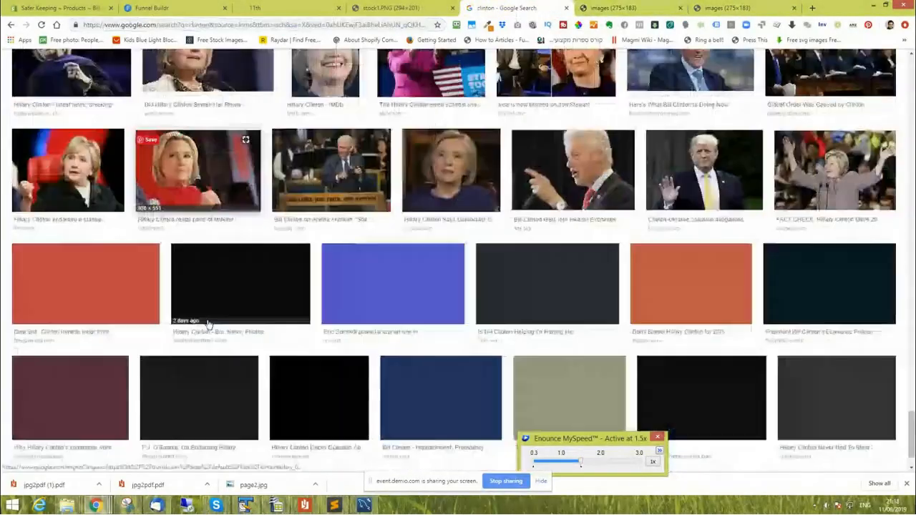
pyautogui.scroll(-1, 208, 323)
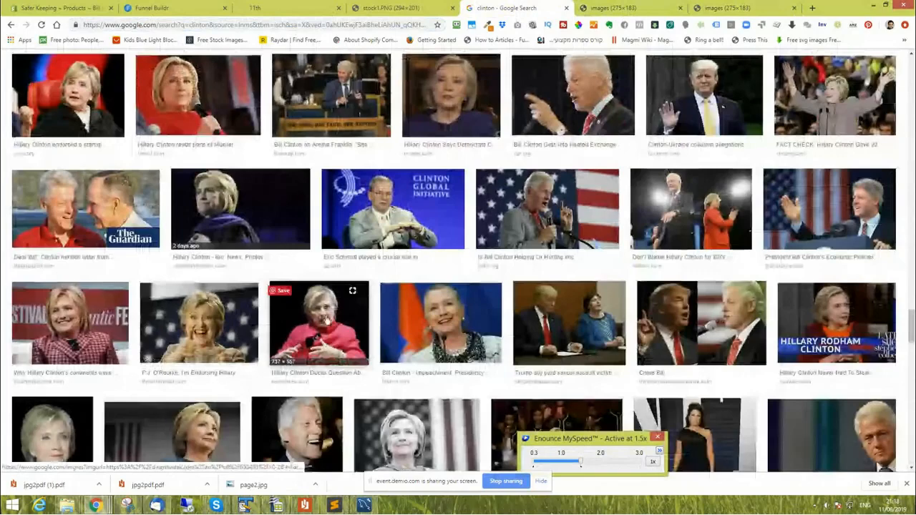
pyautogui.rightClick(319, 320)
pyautogui.click(335, 323)
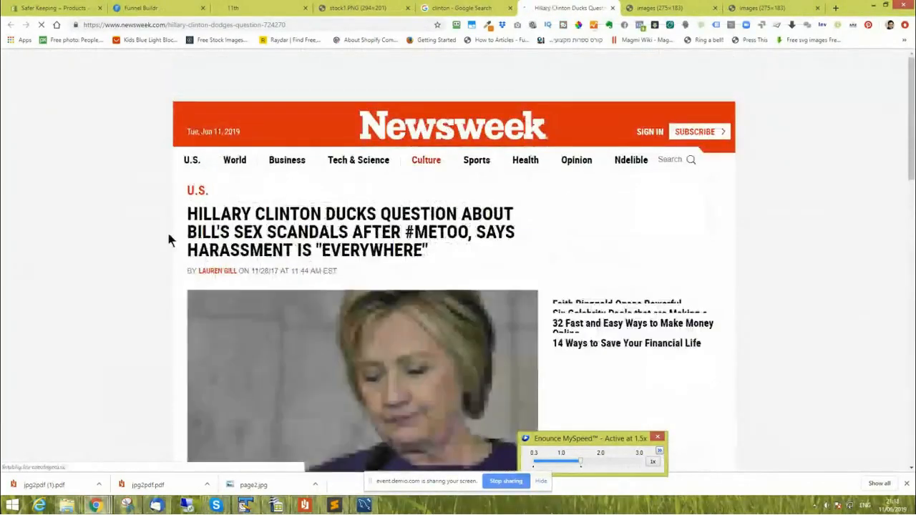
# - Open the Newsweek article's lead photo of Hillary Clinton in its own tab and copy the image address
pyautogui.rightClick(268, 350)
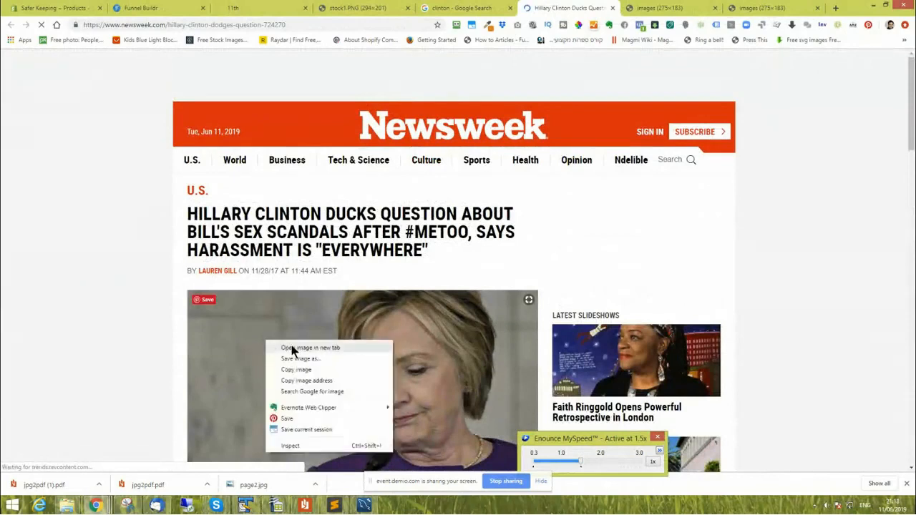
pyautogui.click(294, 350)
pyautogui.click(595, 7)
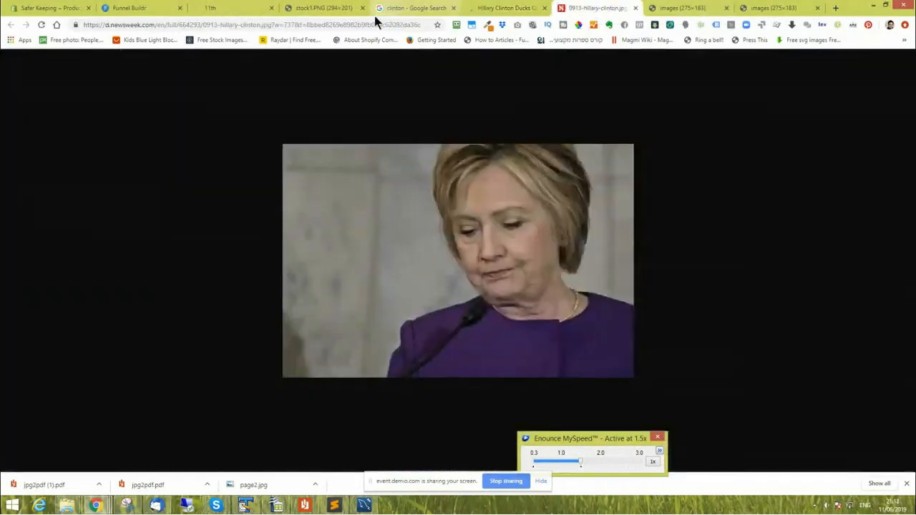
pyautogui.click(285, 25)
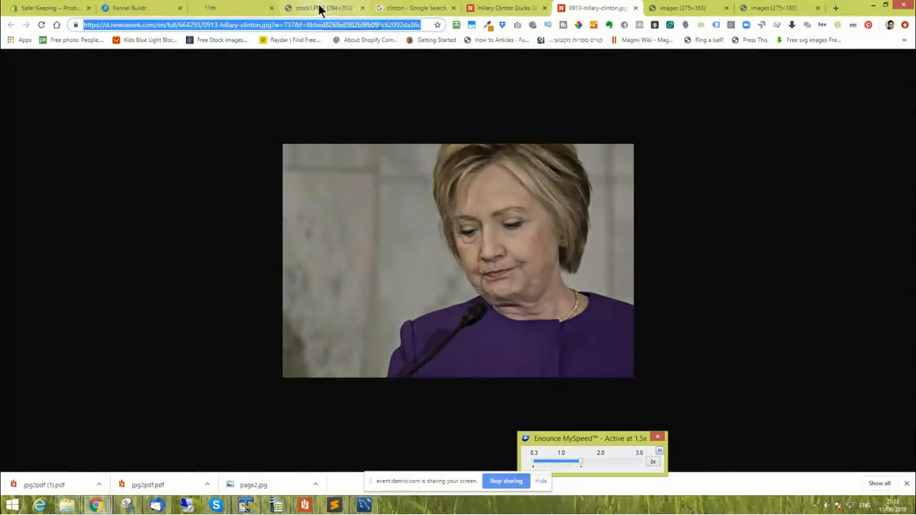
# - Return to the page editor, replace the second column's demo image source with the copied Newsweek address and save the image settings
pyautogui.click(136, 8)
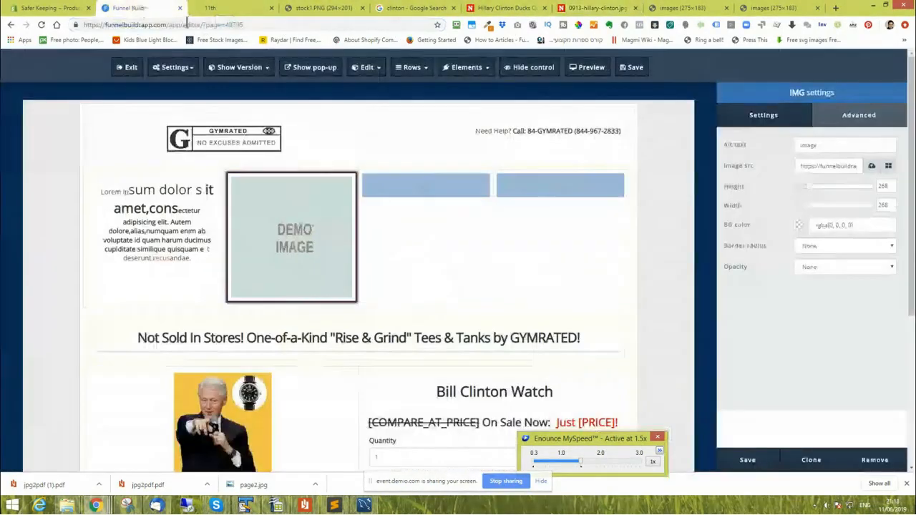
pyautogui.click(823, 166)
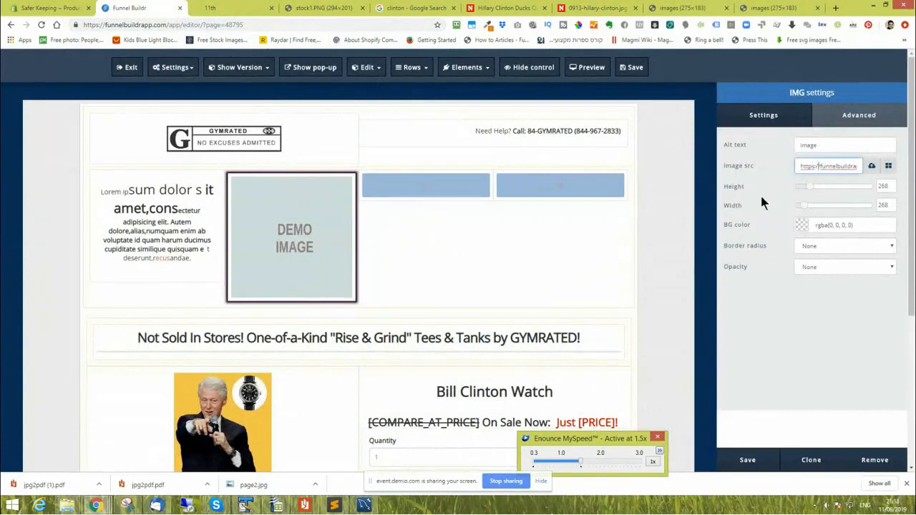
pyautogui.hotkey('ctrl', 'v')
pyautogui.click(748, 460)
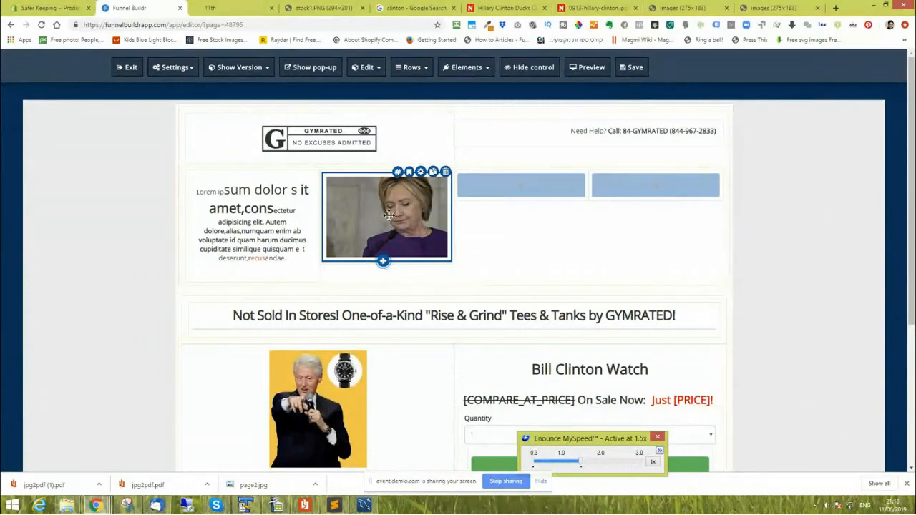
# - Set the second column image's width to 233 and its background color to red, rgba(255, 0, 0, 1)
pyautogui.click(421, 173)
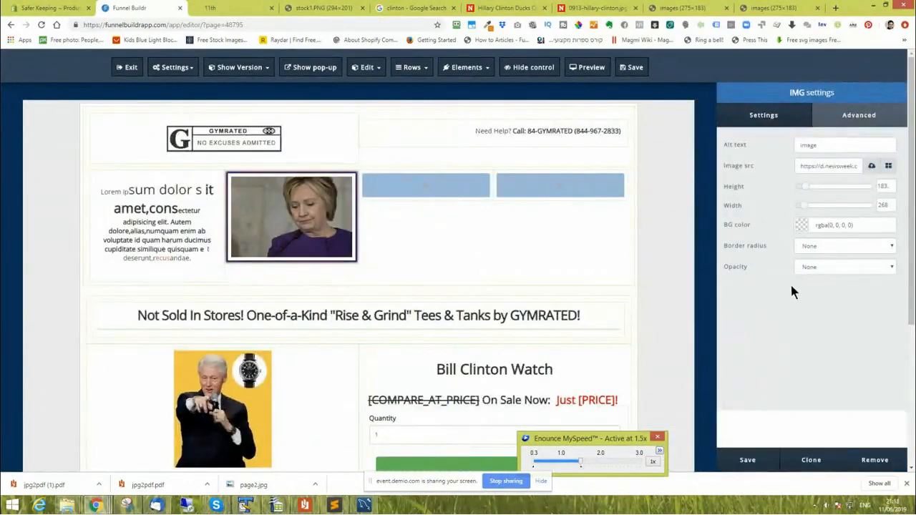
pyautogui.moveTo(804, 208); pyautogui.dragTo(799, 207)
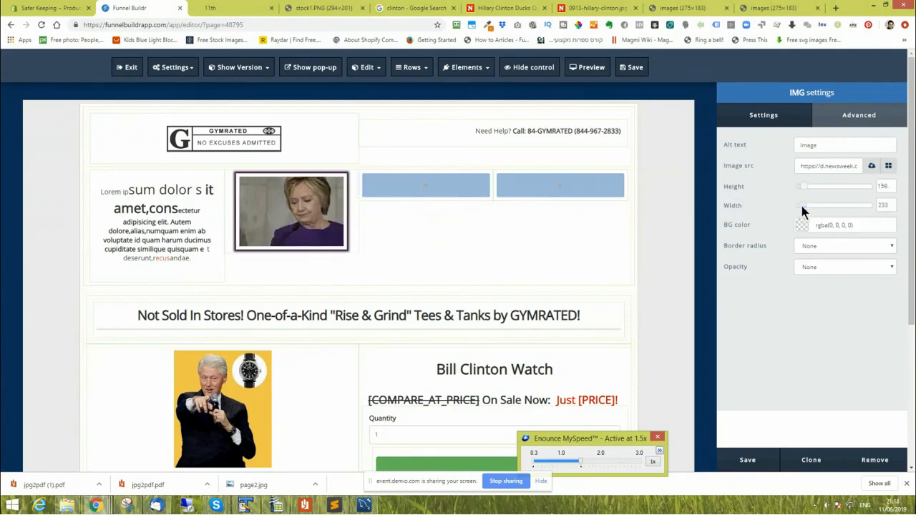
pyautogui.click(801, 226)
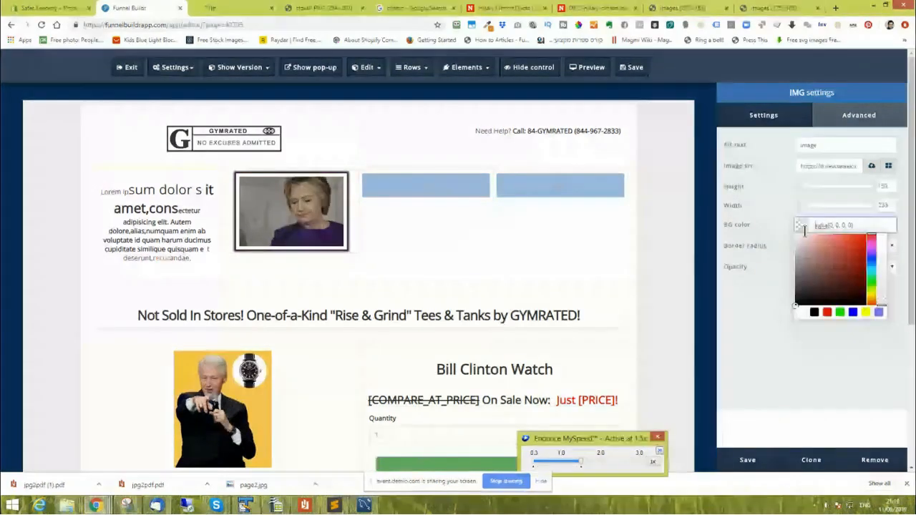
pyautogui.click(827, 312)
pyautogui.click(735, 320)
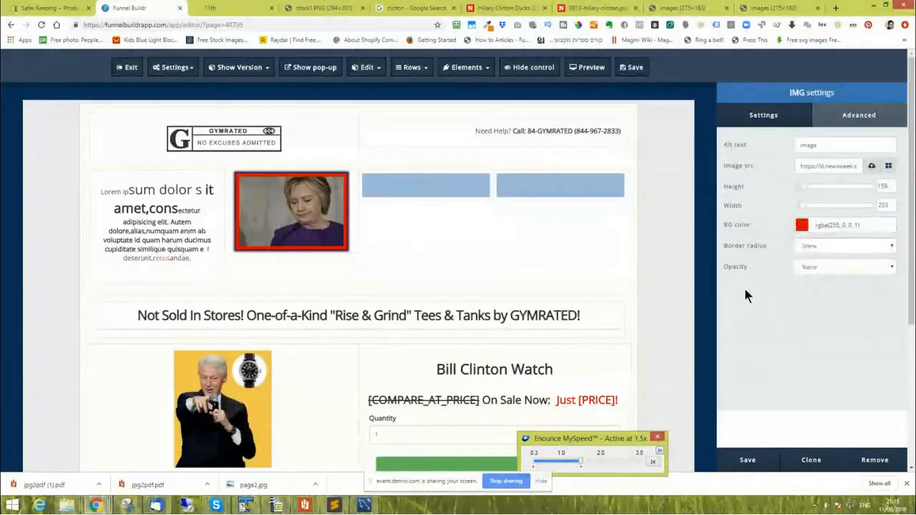
# - Review the image's advanced margin, padding and border settings and close the image settings
pyautogui.click(850, 120)
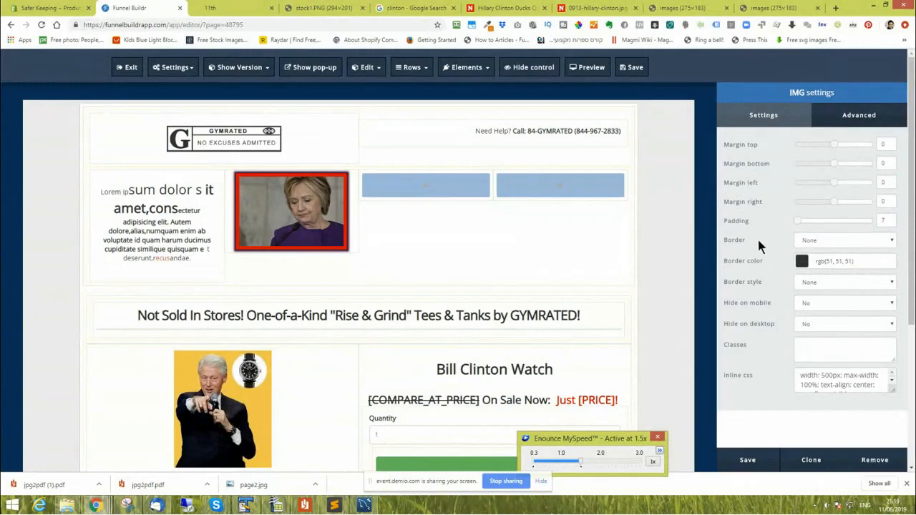
pyautogui.scroll(-1, 756, 253)
pyautogui.scroll(1, 756, 253)
pyautogui.click(655, 223)
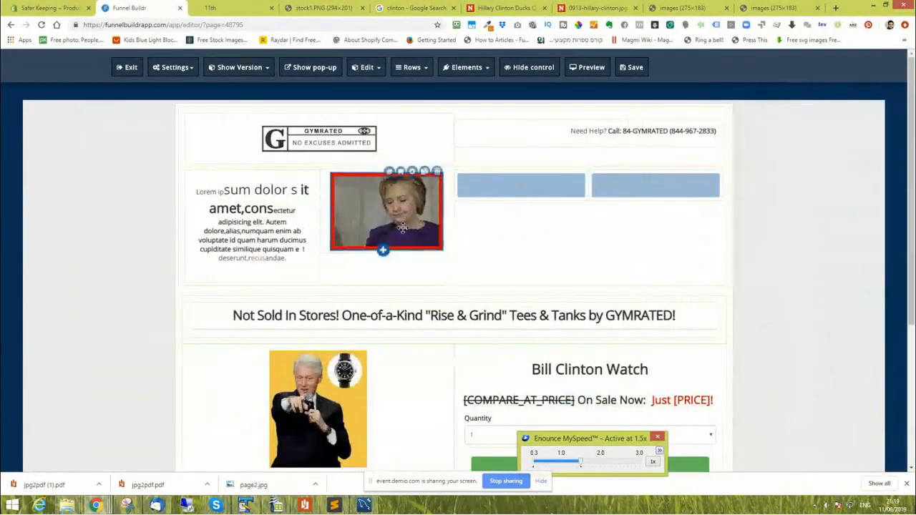
# - Save the page, reload the live 11th page and check the text and image in the first two columns
pyautogui.click(633, 67)
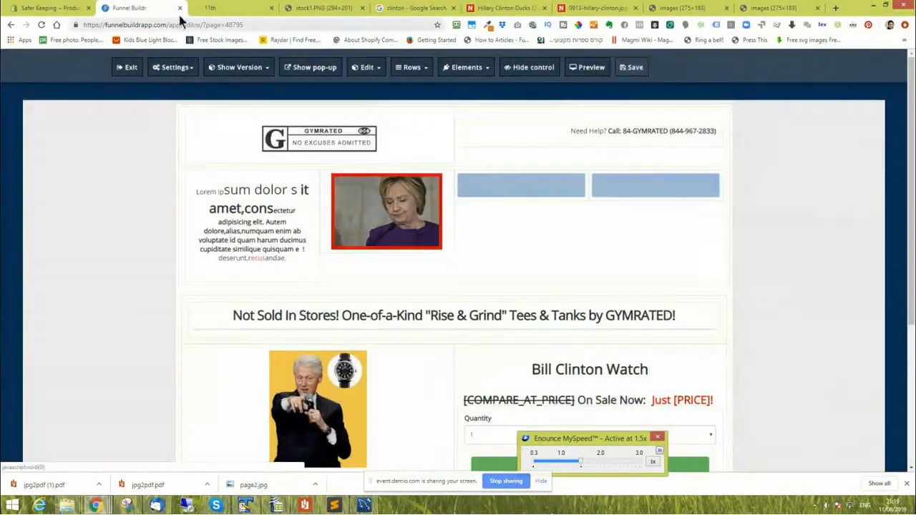
pyautogui.click(207, 8)
pyautogui.click(40, 24)
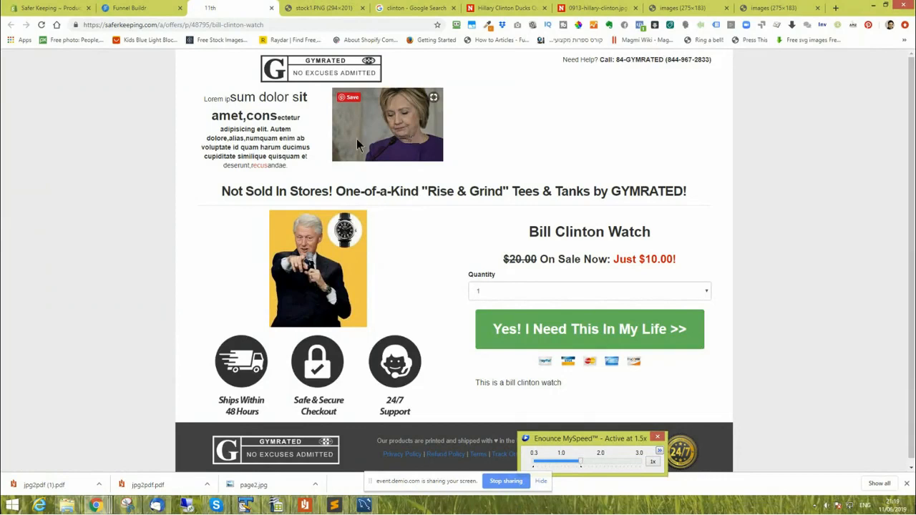
pyautogui.moveTo(245, 129); pyautogui.dragTo(245, 149)
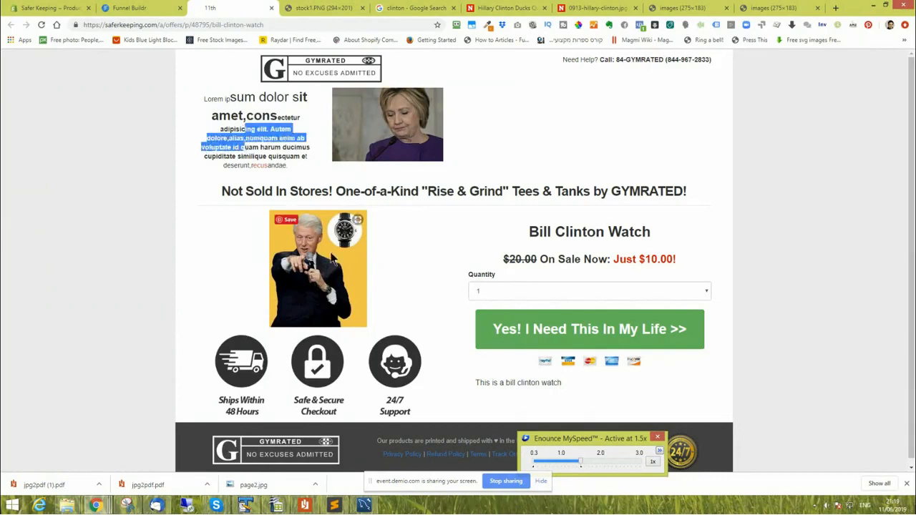
# - Test the quantity selector on the live Bill Clinton Watch page by choosing 10
pyautogui.click(491, 294)
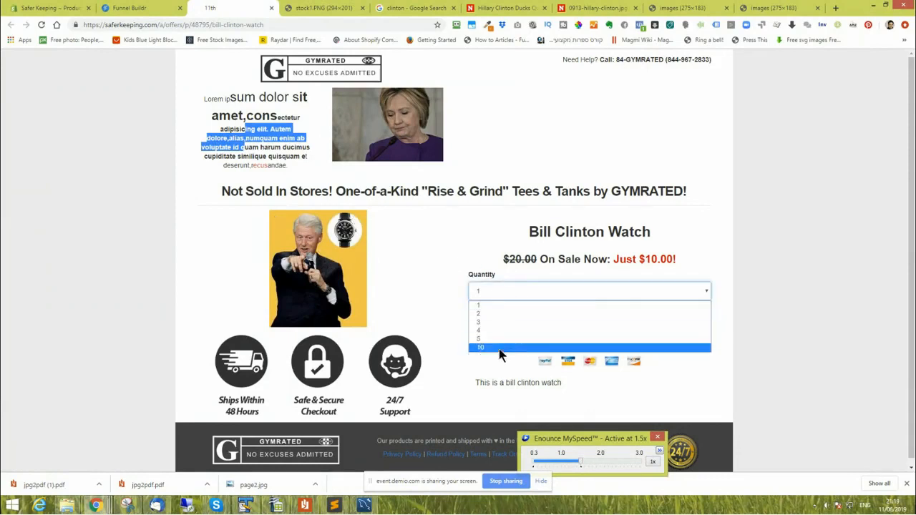
pyautogui.click(496, 350)
pyautogui.click(500, 294)
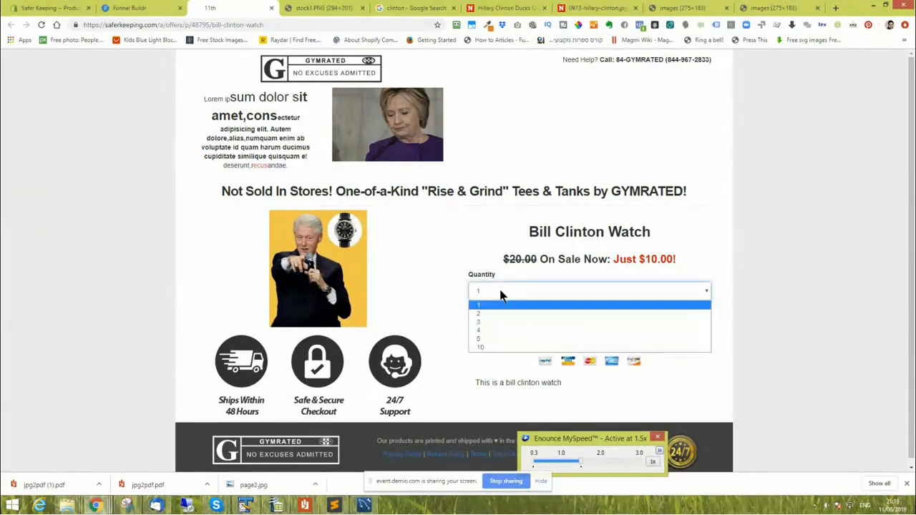
pyautogui.click(496, 347)
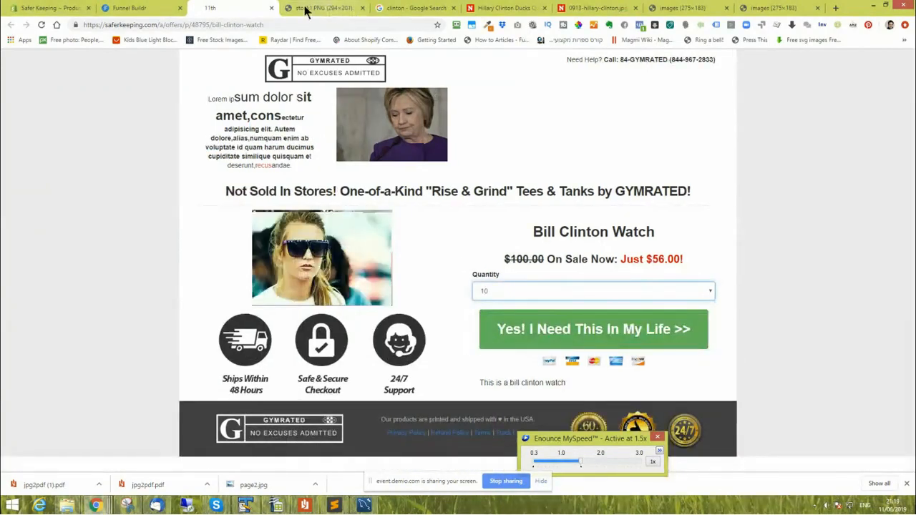
# - Back in the editor, insert the cartoon-character watch picture from the media library into the empty third column and remove it again
pyautogui.click(126, 8)
pyautogui.click(522, 193)
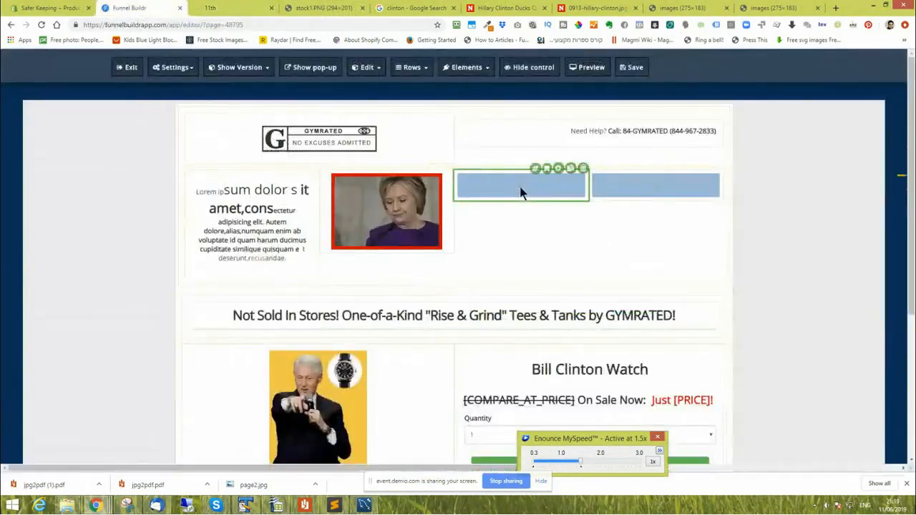
pyautogui.click(893, 139)
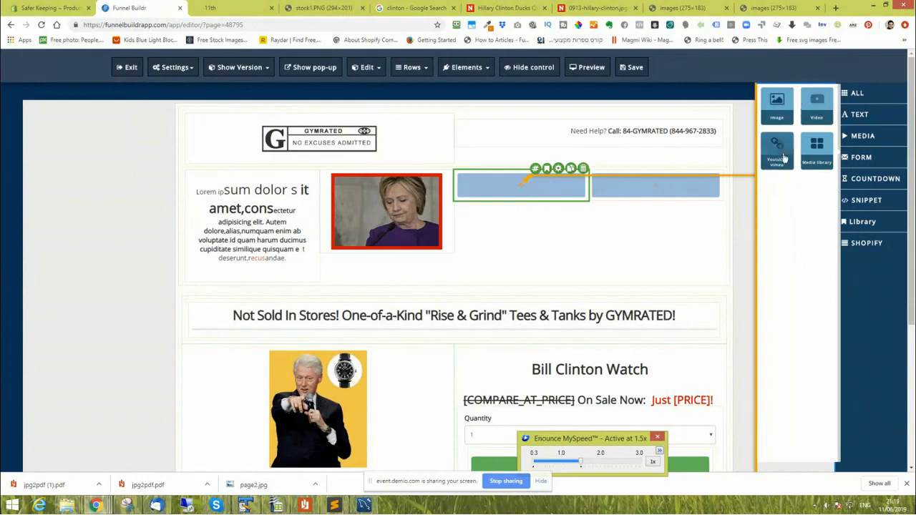
pyautogui.click(818, 153)
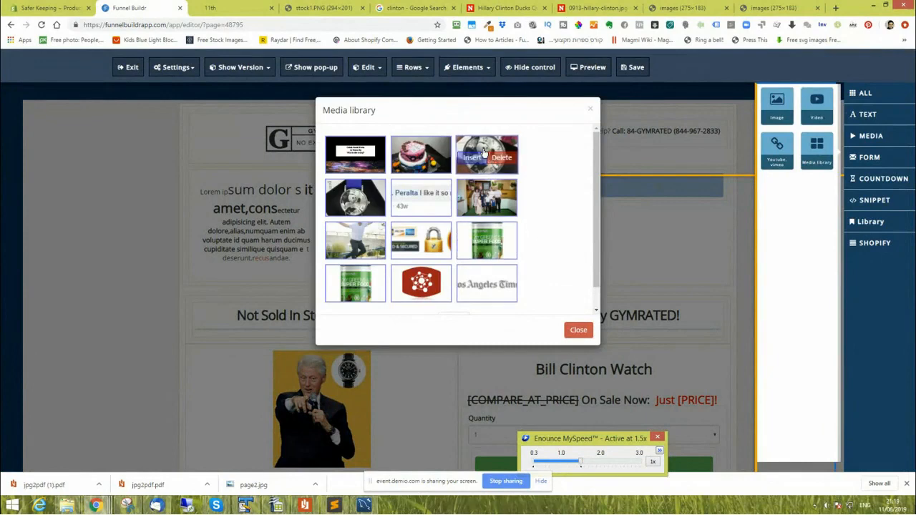
pyautogui.click(471, 157)
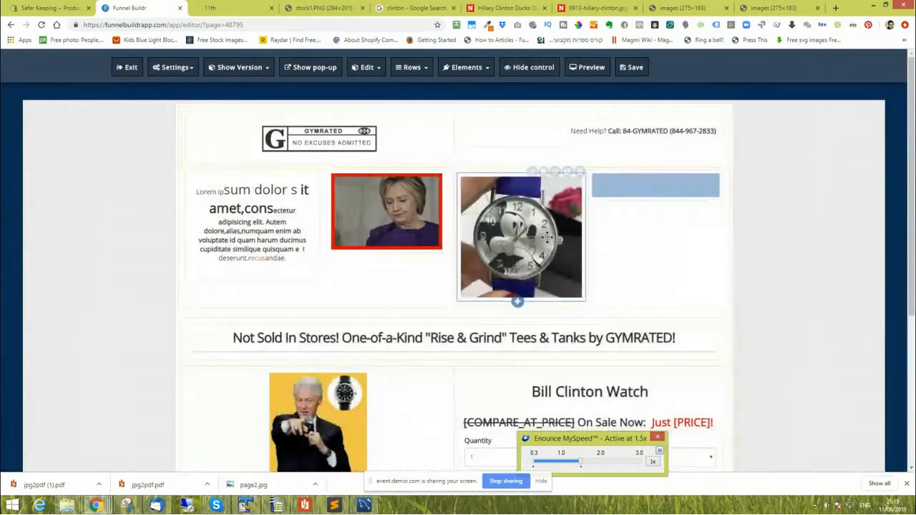
pyautogui.click(580, 172)
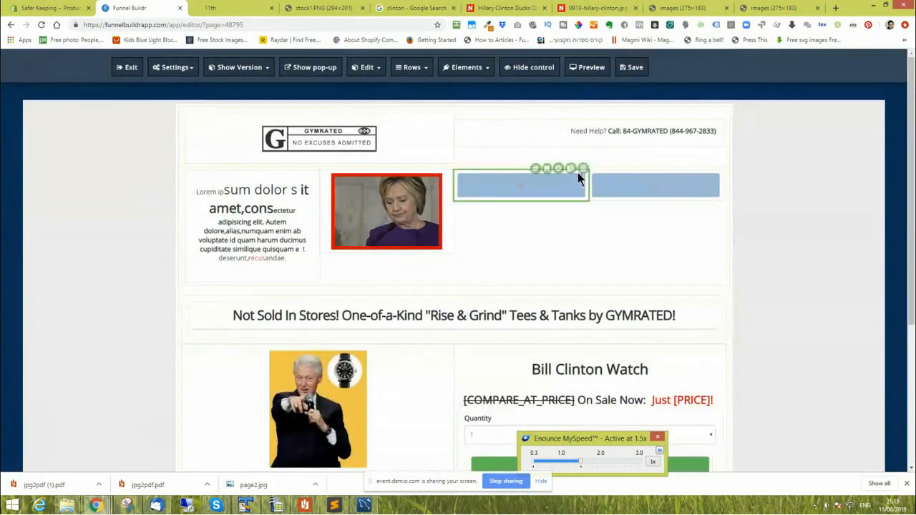
# - Browse the media, form and countdown elements for the third column, add a Date & time element and remove it
pyautogui.click(532, 191)
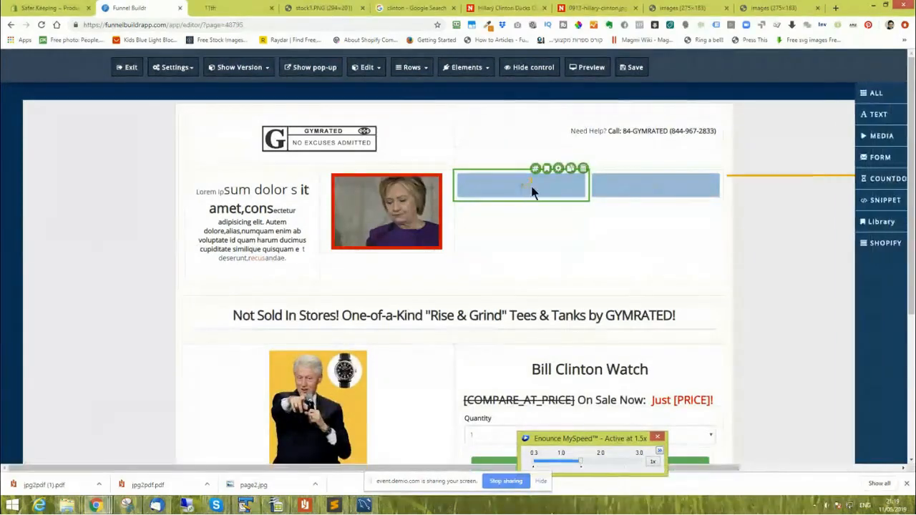
pyautogui.click(869, 136)
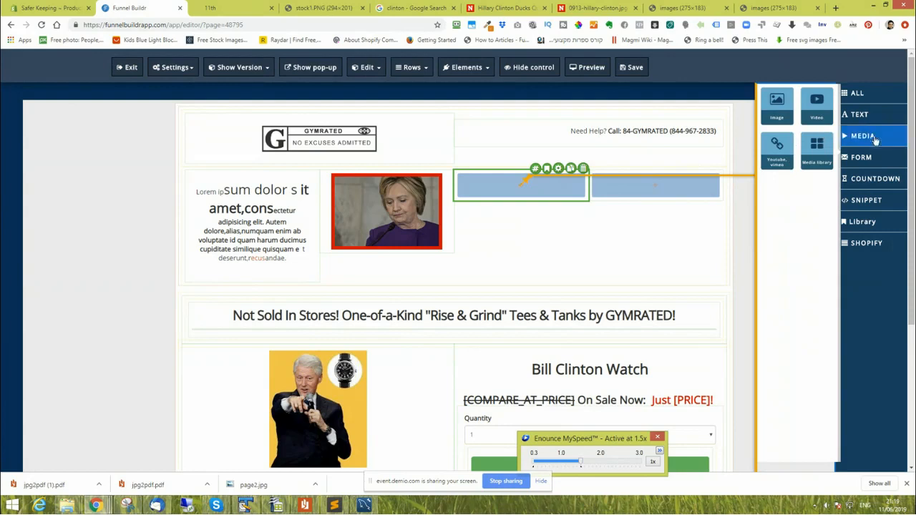
pyautogui.click(879, 158)
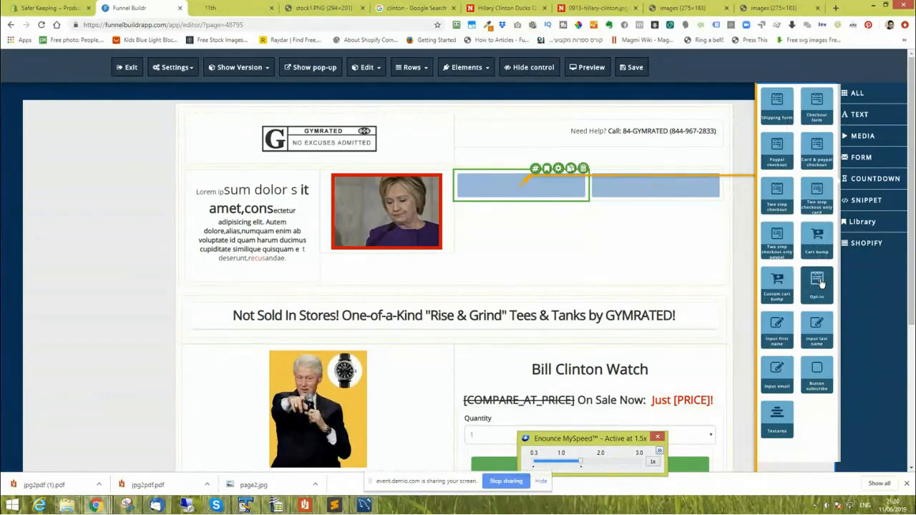
pyautogui.click(876, 179)
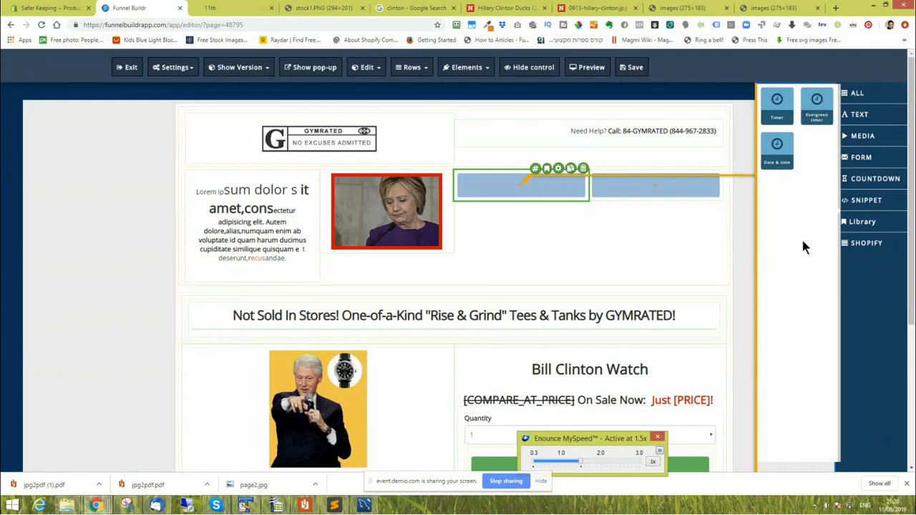
pyautogui.click(778, 146)
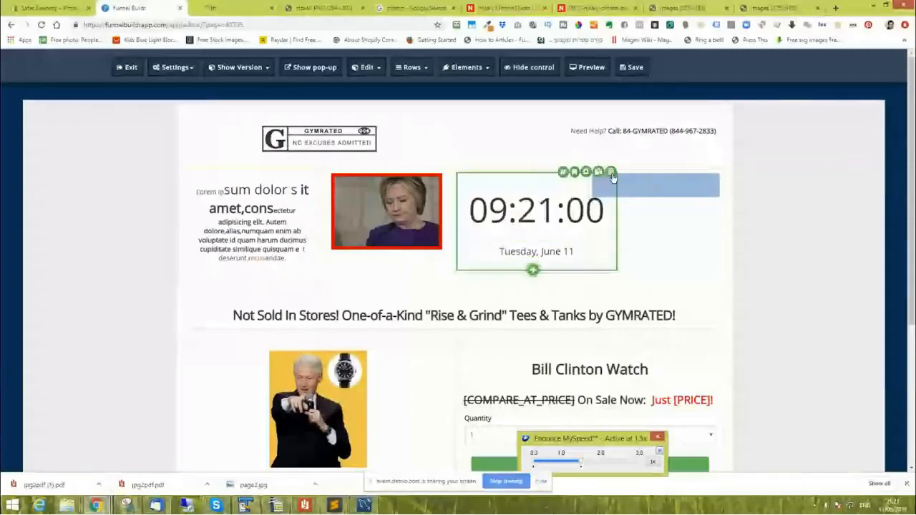
pyautogui.click(611, 174)
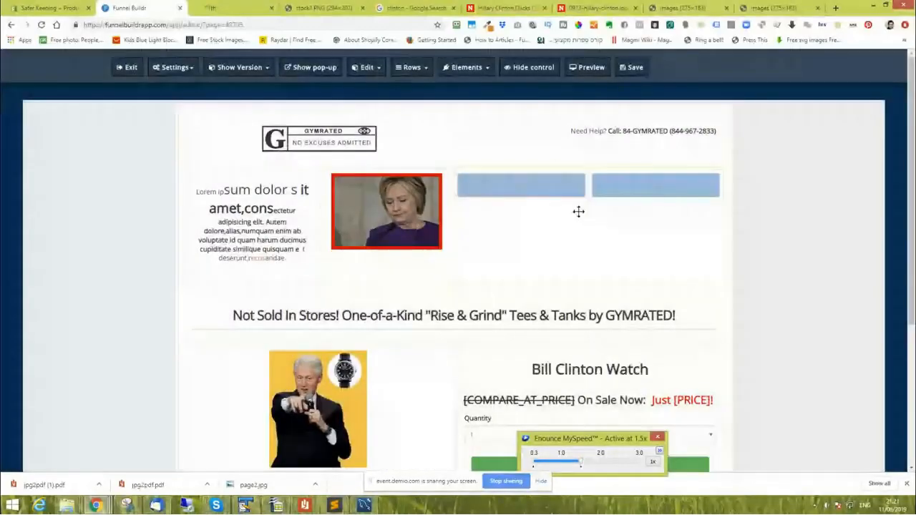
# - Add a Date & time countdown element to the empty third column
pyautogui.click(520, 190)
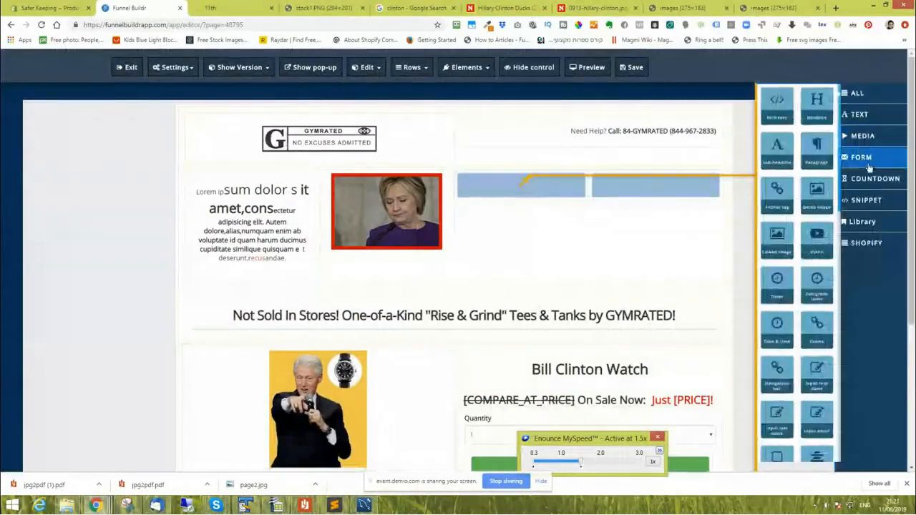
pyautogui.moveTo(868, 184)
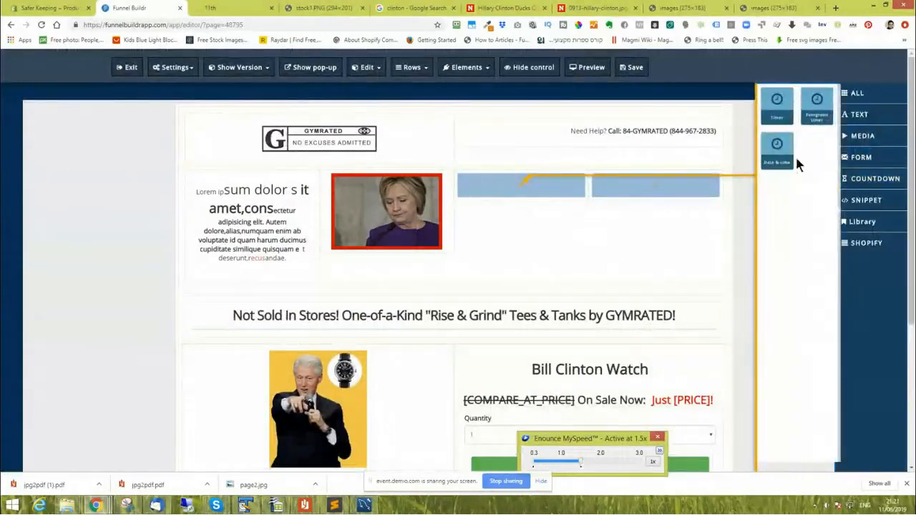
pyautogui.click(779, 146)
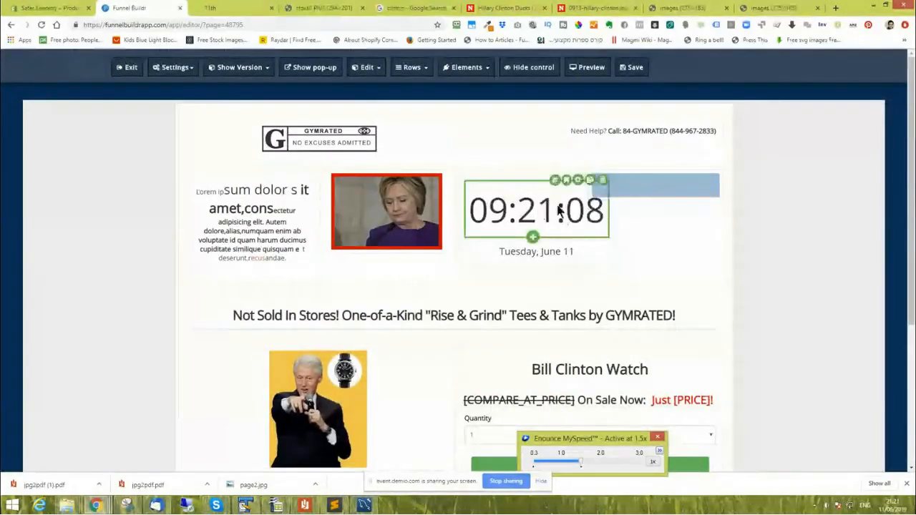
# - Undo the added Date & time element and insert an Evergreen timer into the third column instead
pyautogui.hotkey('ctrl', 'z')
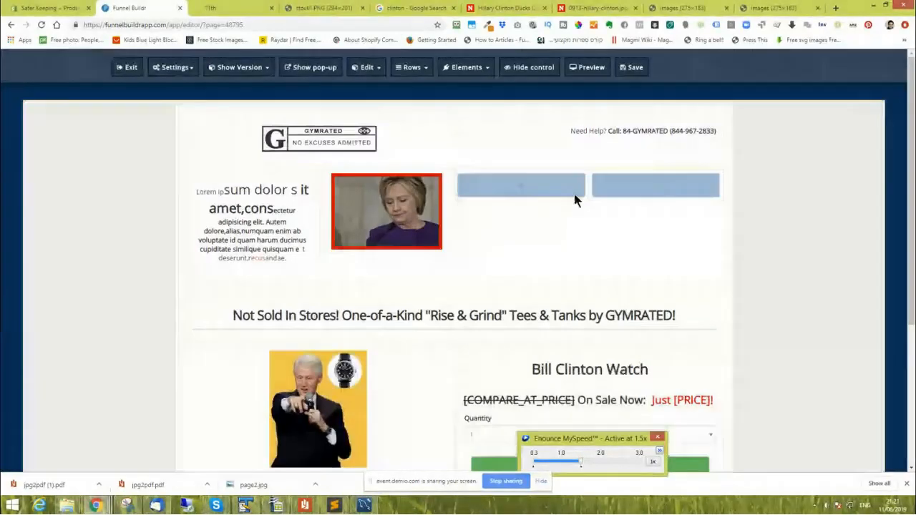
pyautogui.click(540, 189)
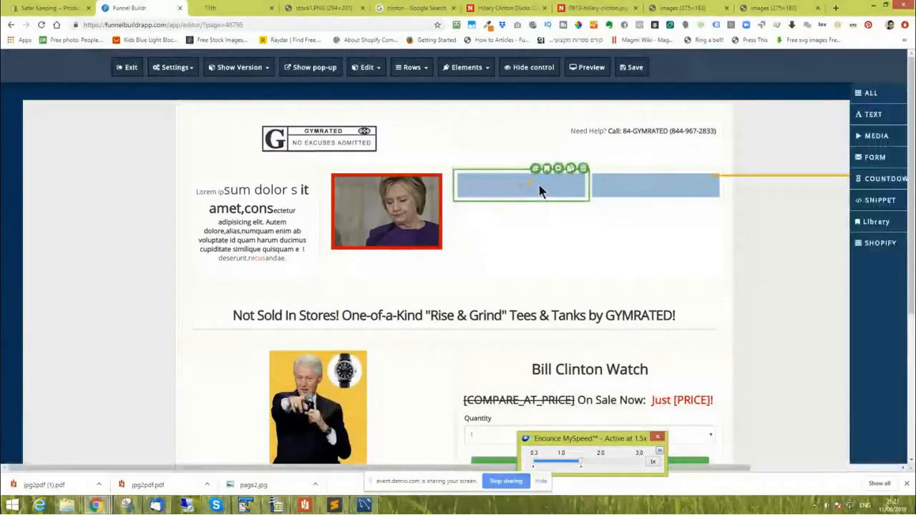
pyautogui.click(874, 182)
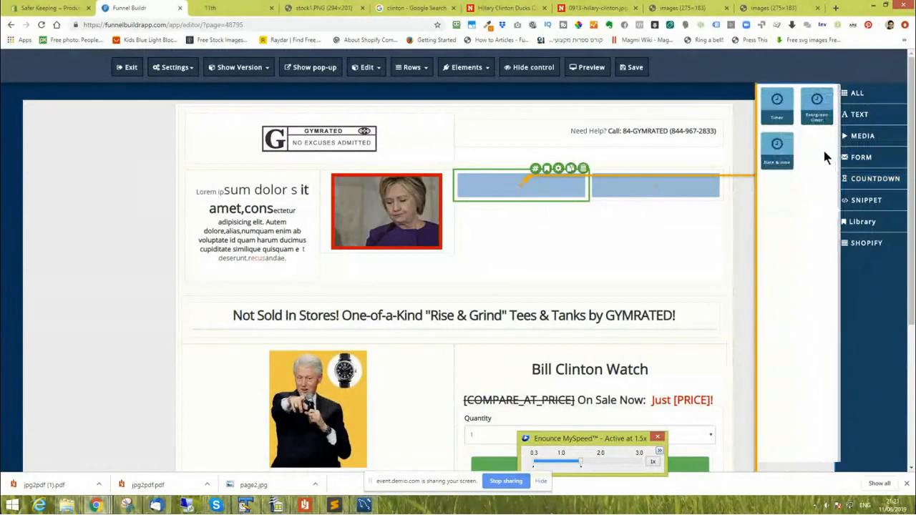
pyautogui.click(816, 108)
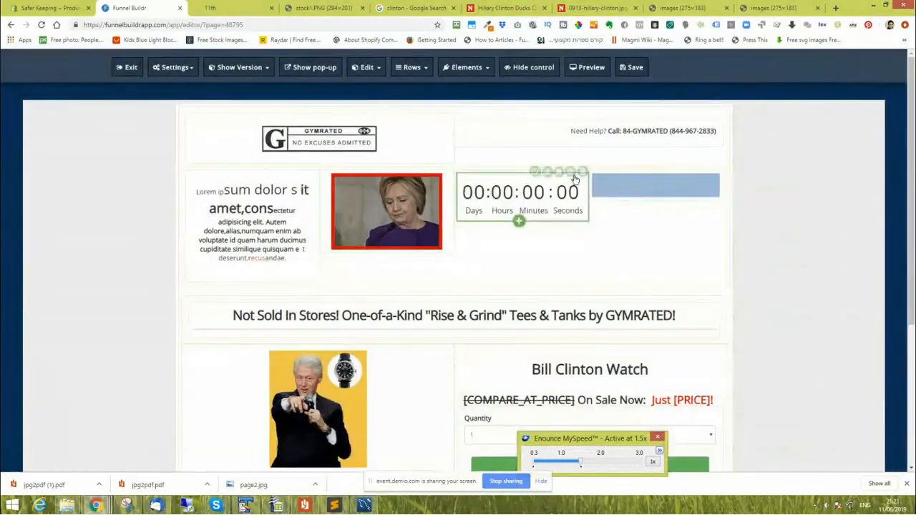
# - Set the Evergreen timer to 2 days, 3 hours, 2 minutes and 2 seconds and save its settings
pyautogui.click(535, 173)
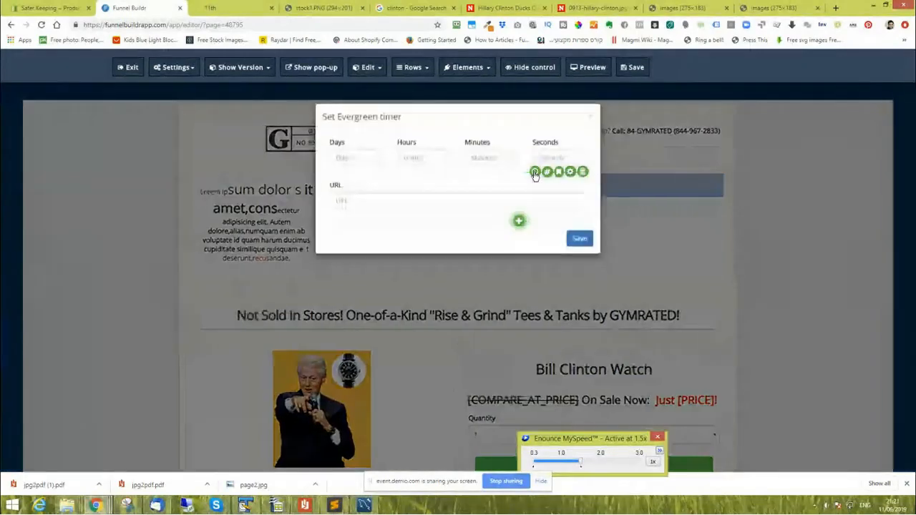
pyautogui.click(368, 166)
pyautogui.write('2')
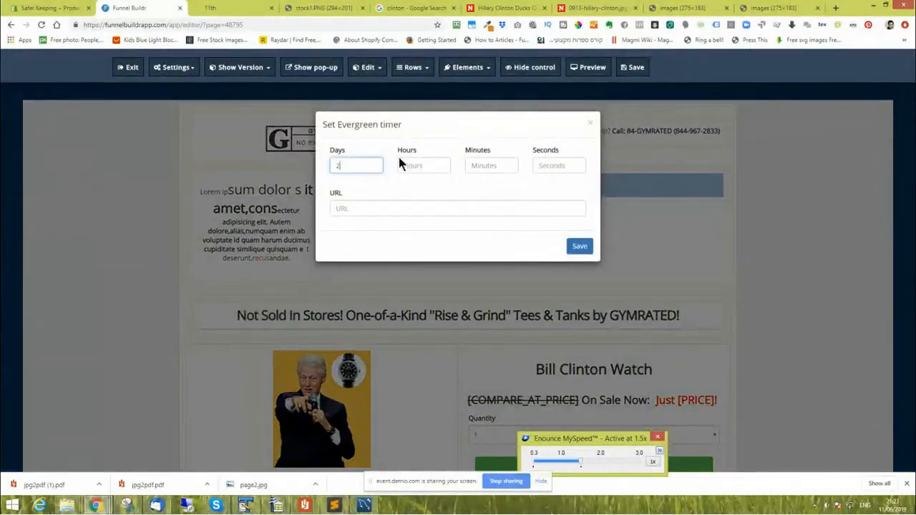
pyautogui.click(413, 164)
pyautogui.write('3')
pyautogui.click(497, 166)
pyautogui.write('2')
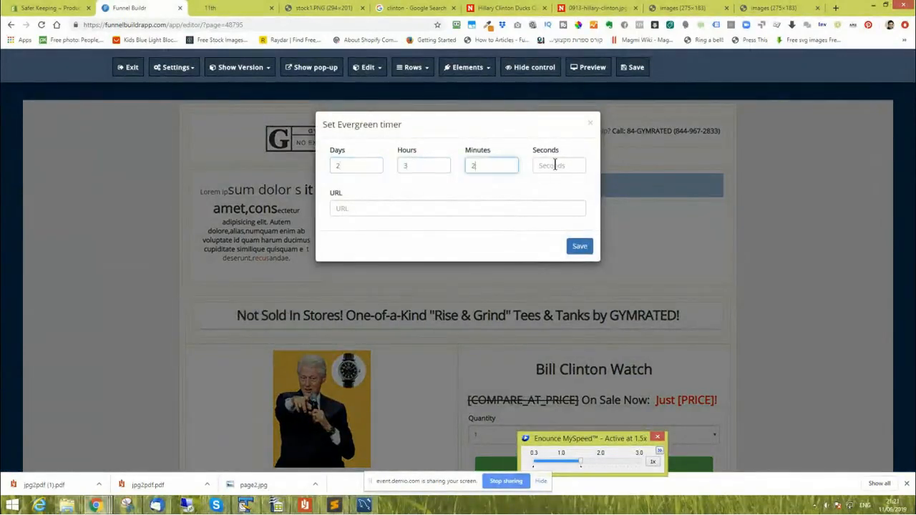
pyautogui.click(554, 166)
pyautogui.write('2')
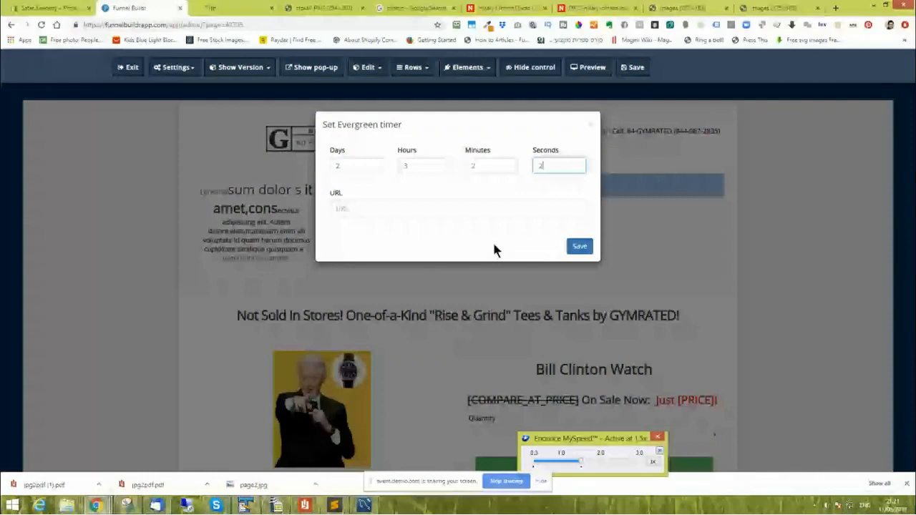
pyautogui.press('Return')
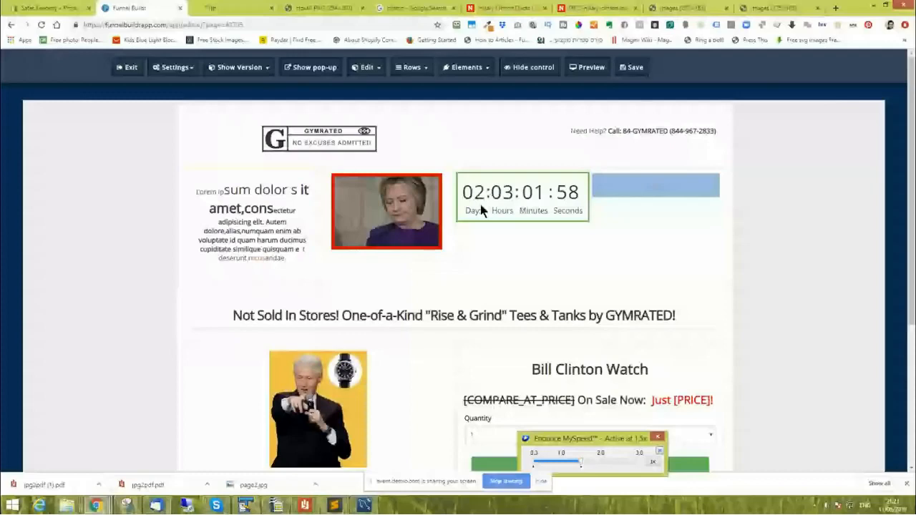
# - Check the countdown on the refreshed live page, and delete the Evergreen timer from the third column in the editor
pyautogui.click(215, 8)
pyautogui.click(42, 24)
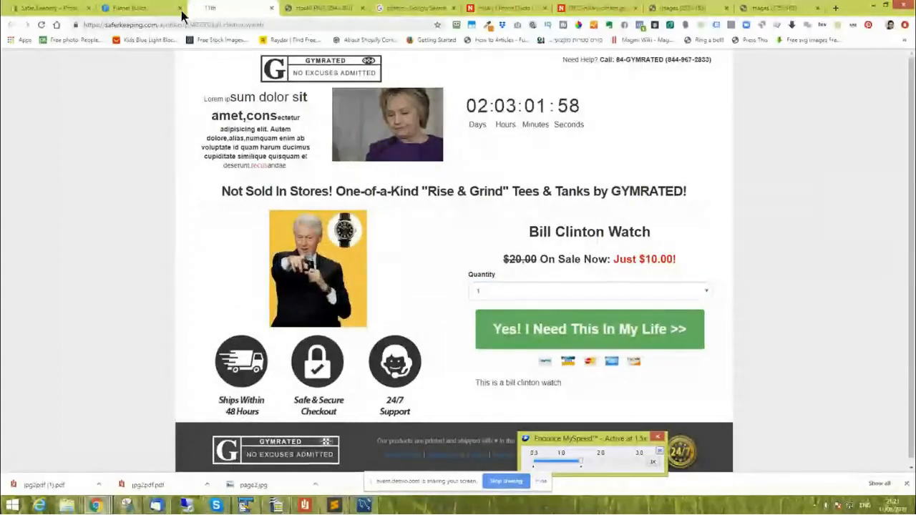
pyautogui.click(138, 8)
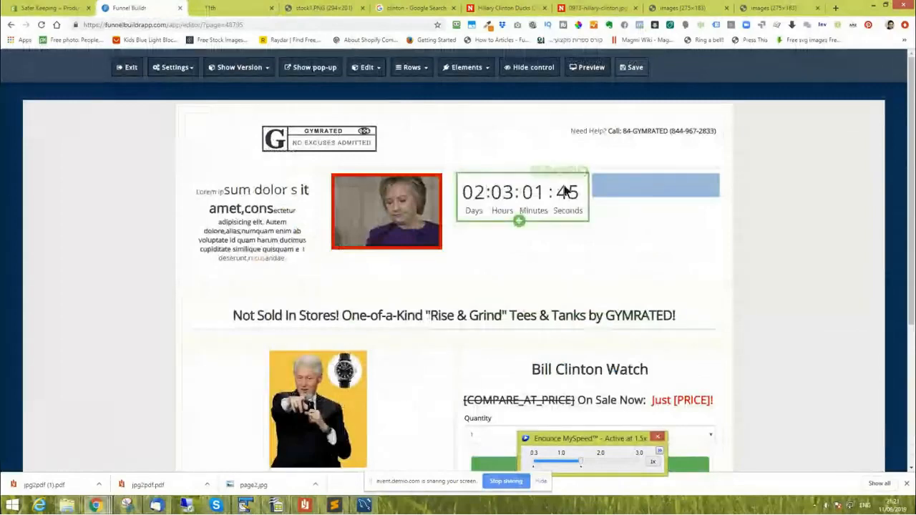
pyautogui.click(583, 173)
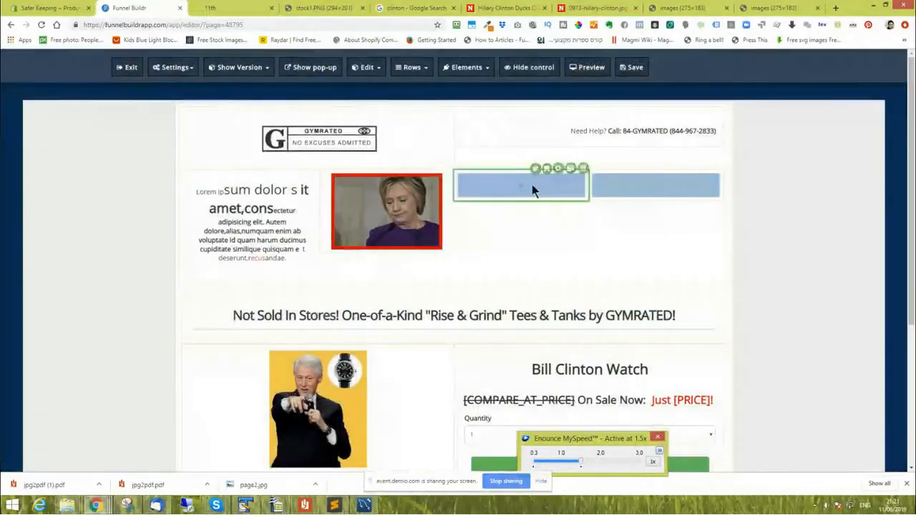
# - Insert the Divider 12 snippet from the Divider category and move it directly below the Bill Clinton Watch title
pyautogui.click(519, 185)
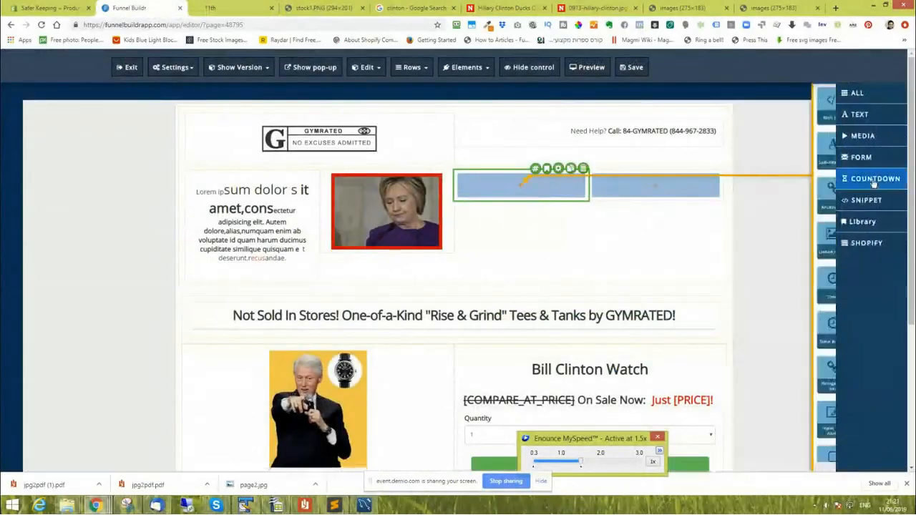
pyautogui.click(879, 205)
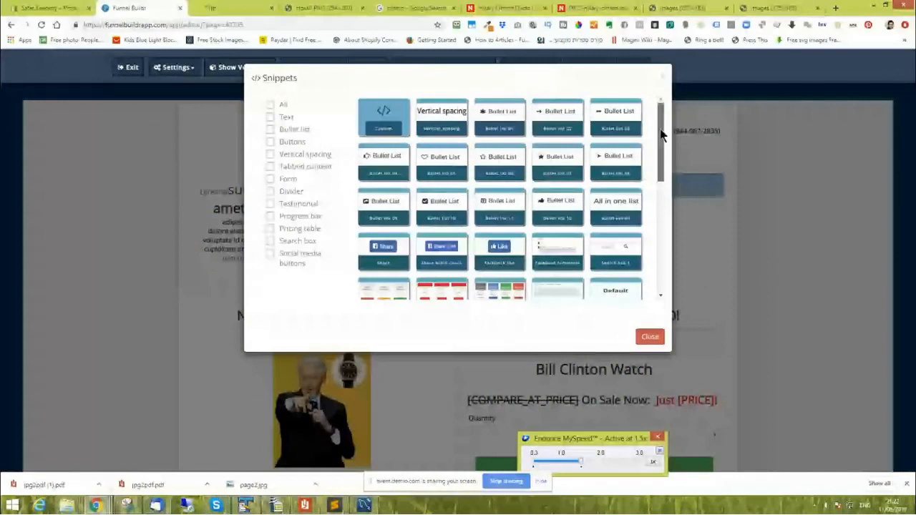
pyautogui.moveTo(663, 135); pyautogui.dragTo(660, 236)
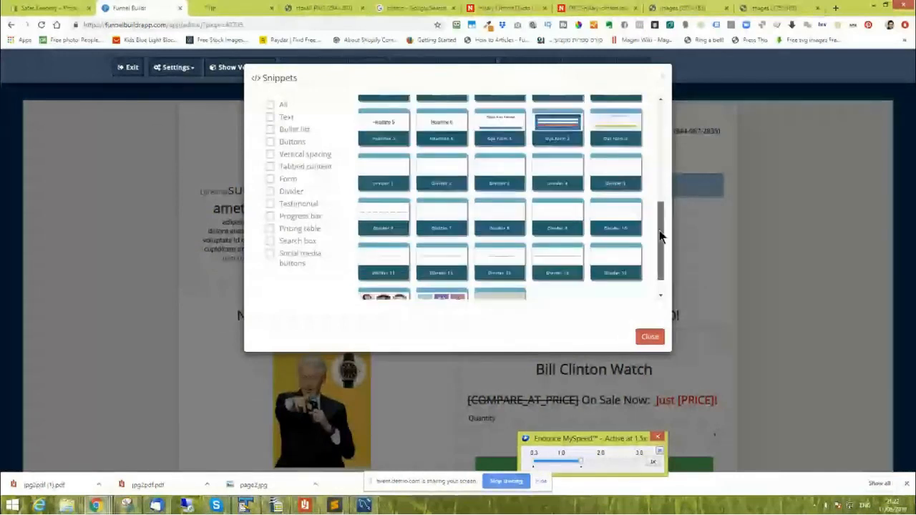
pyautogui.scroll(1, 516, 211)
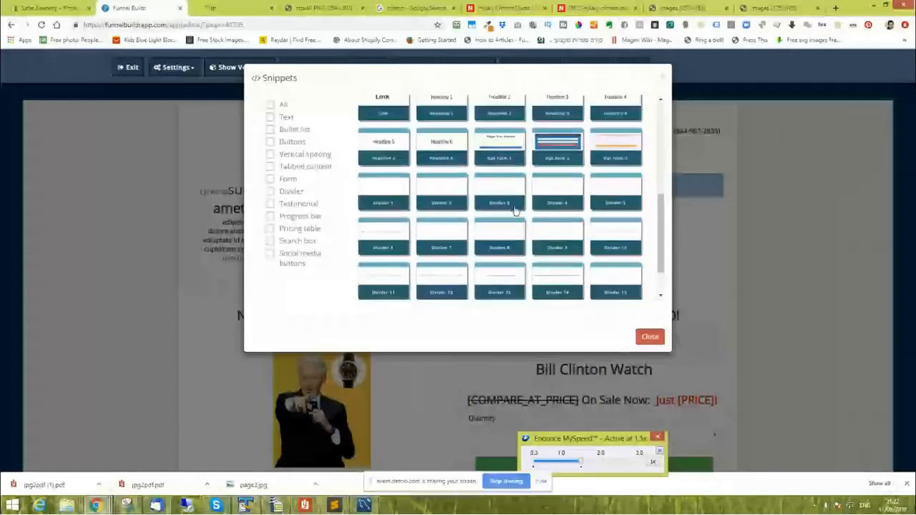
pyautogui.scroll(4, 515, 210)
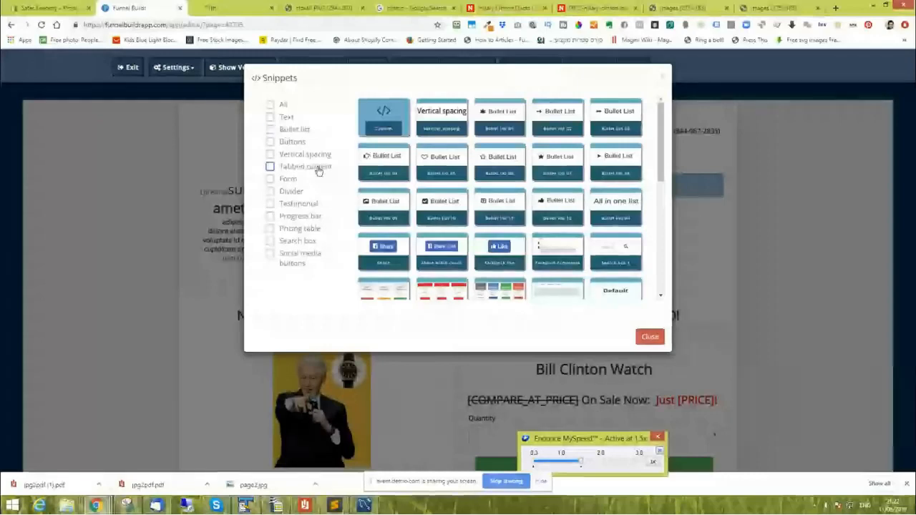
pyautogui.click(290, 192)
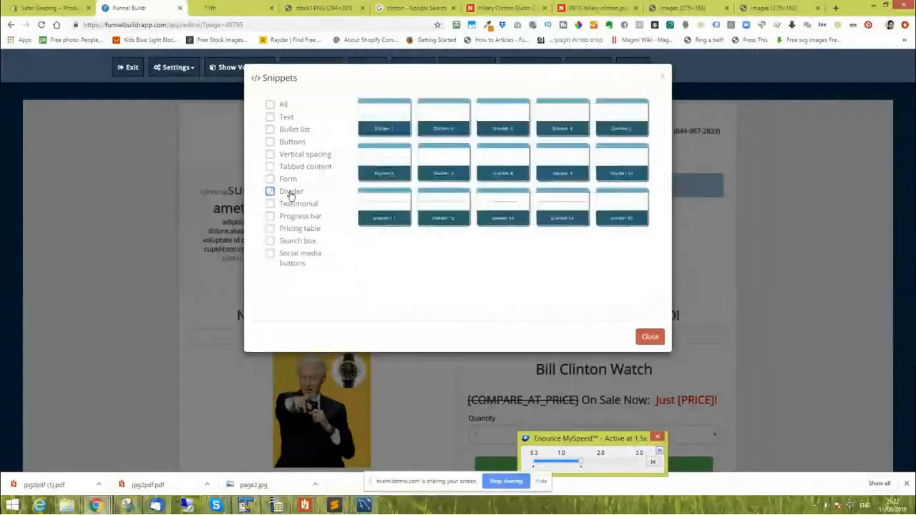
pyautogui.click(438, 208)
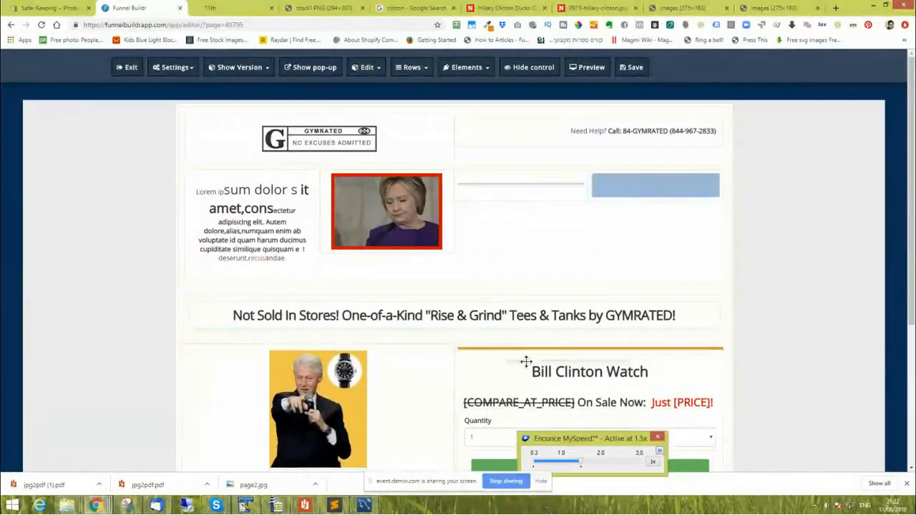
pyautogui.moveTo(527, 370); pyautogui.dragTo(529, 370)
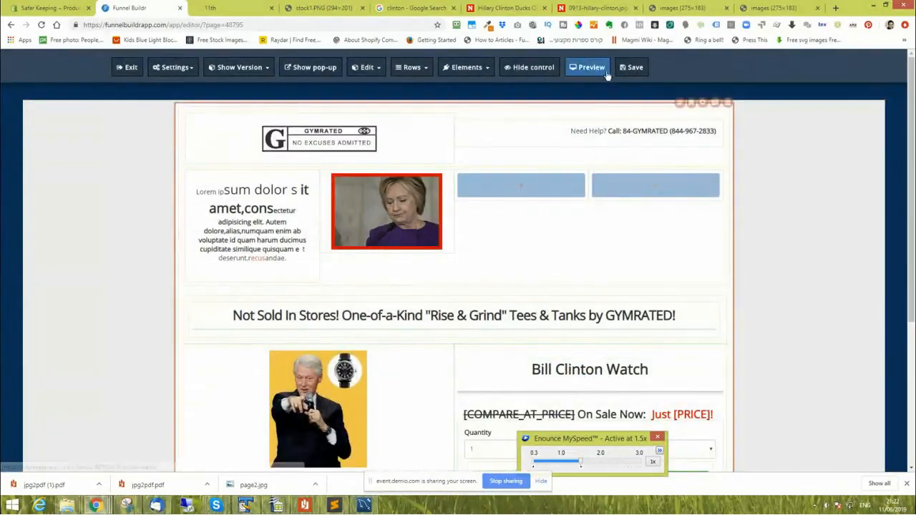
# - Save the page and reload the live Bill Clinton Watch page to check the divider
pyautogui.click(630, 69)
pyautogui.click(233, 8)
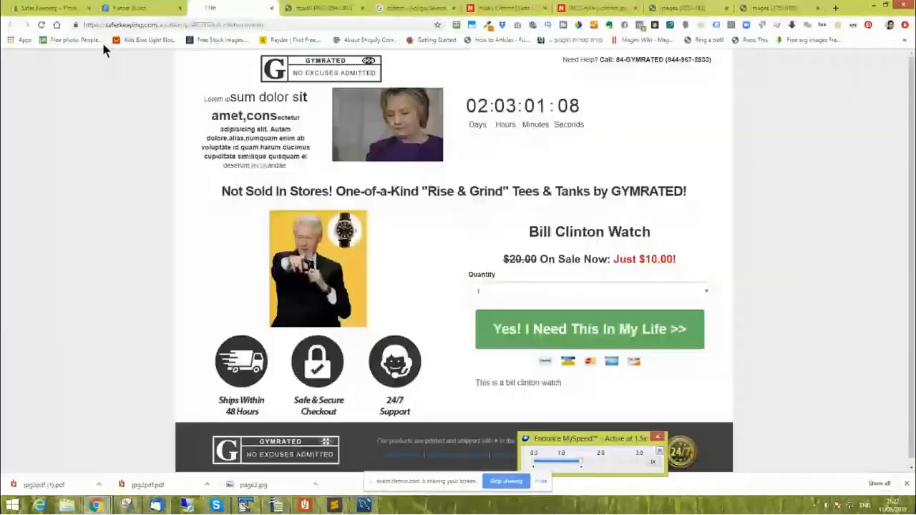
pyautogui.click(42, 24)
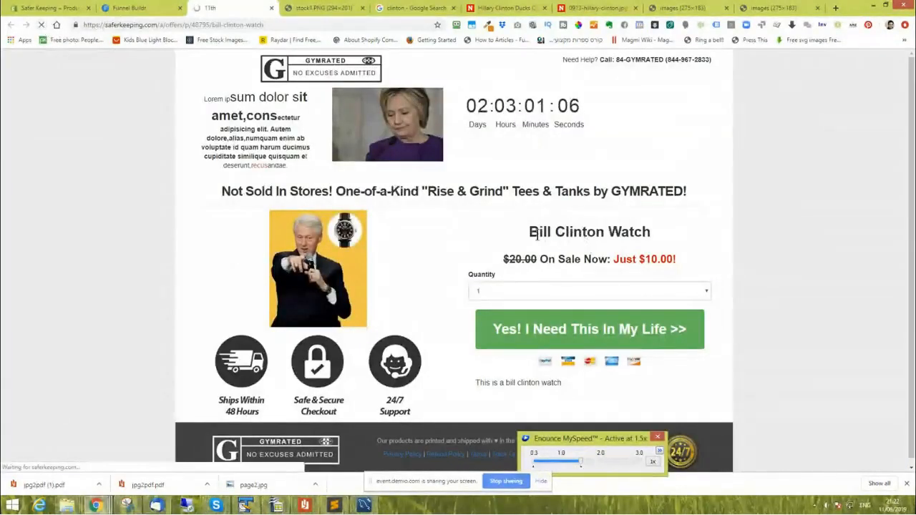
# - Back in the editor, add the footer links element to the personal library under the name menu and save the page
pyautogui.click(143, 8)
pyautogui.click(532, 187)
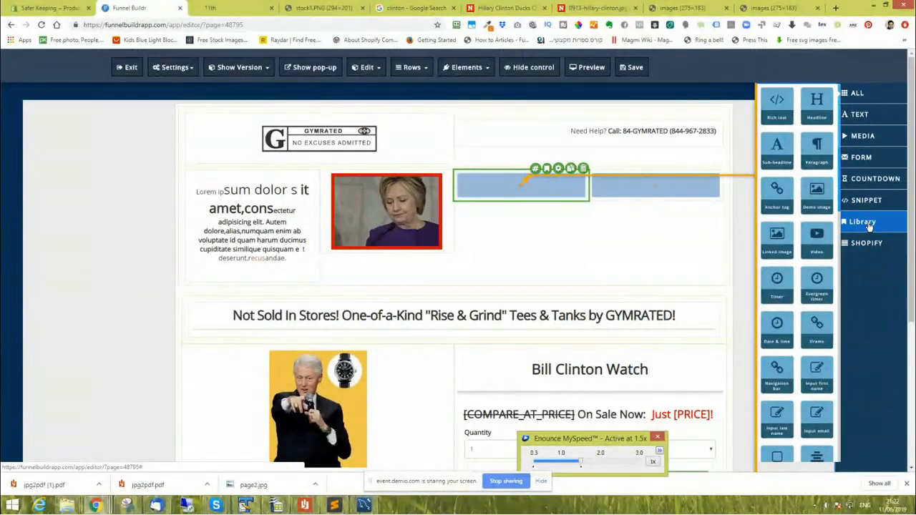
pyautogui.click(73, 308)
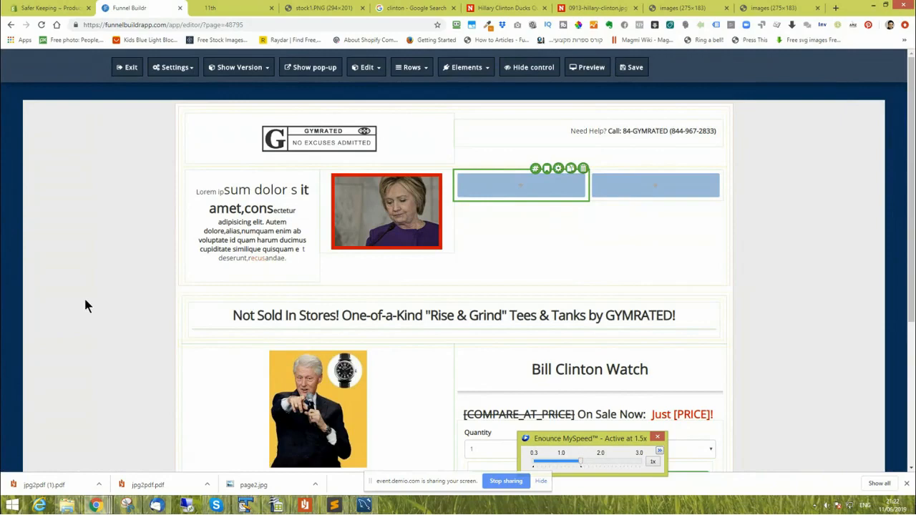
pyautogui.scroll(-3, 86, 304)
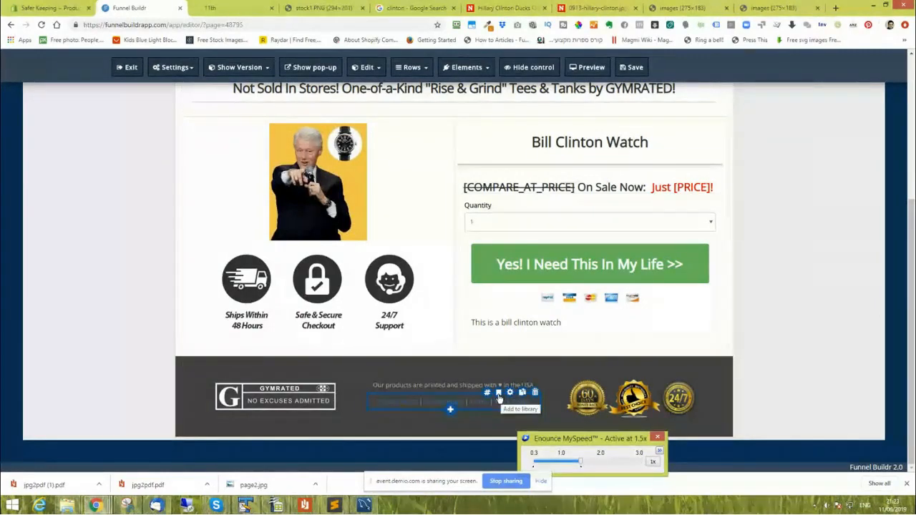
pyautogui.click(498, 393)
pyautogui.click(378, 149)
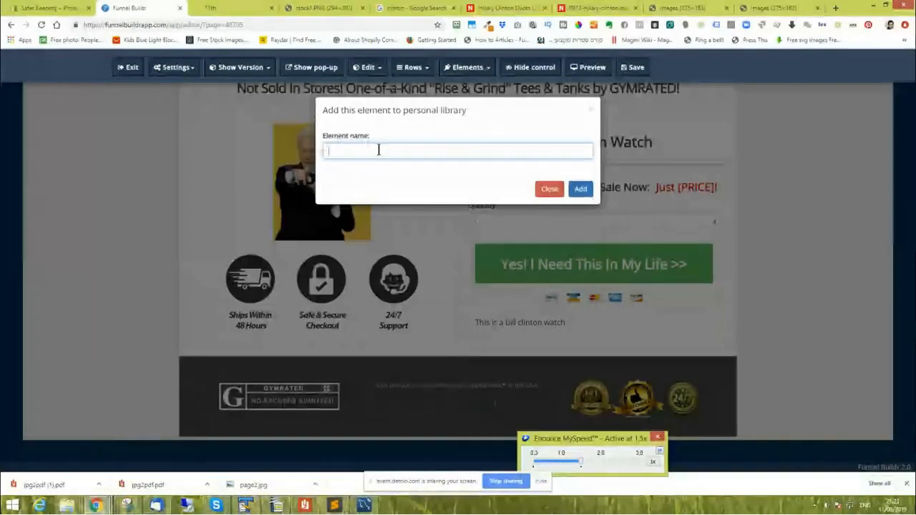
pyautogui.write('menu')
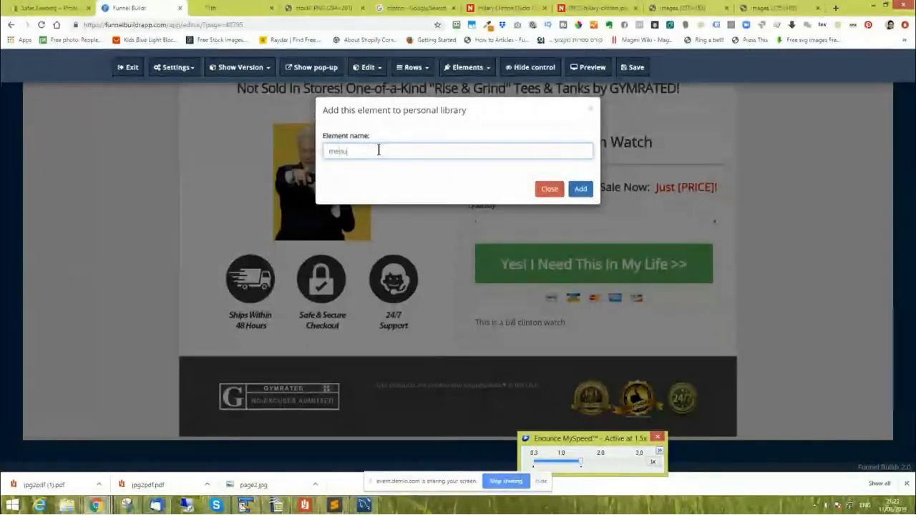
pyautogui.click(581, 189)
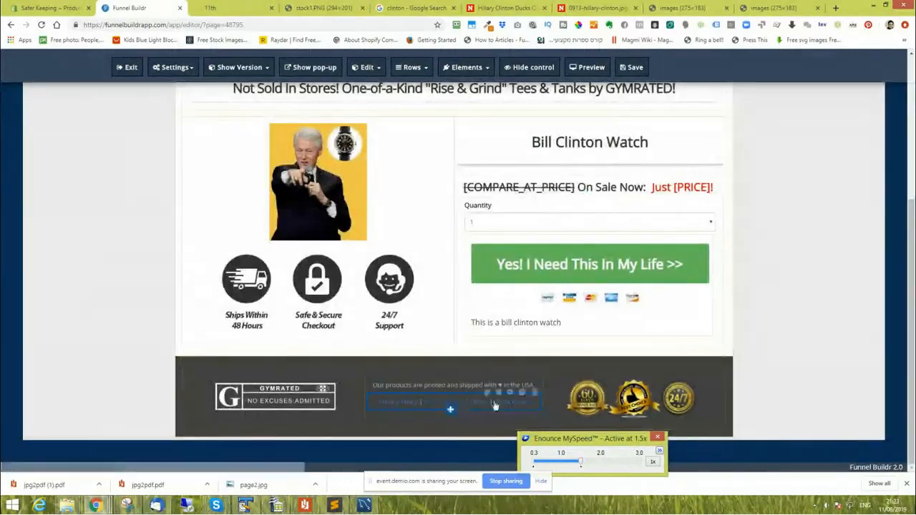
pyautogui.click(632, 68)
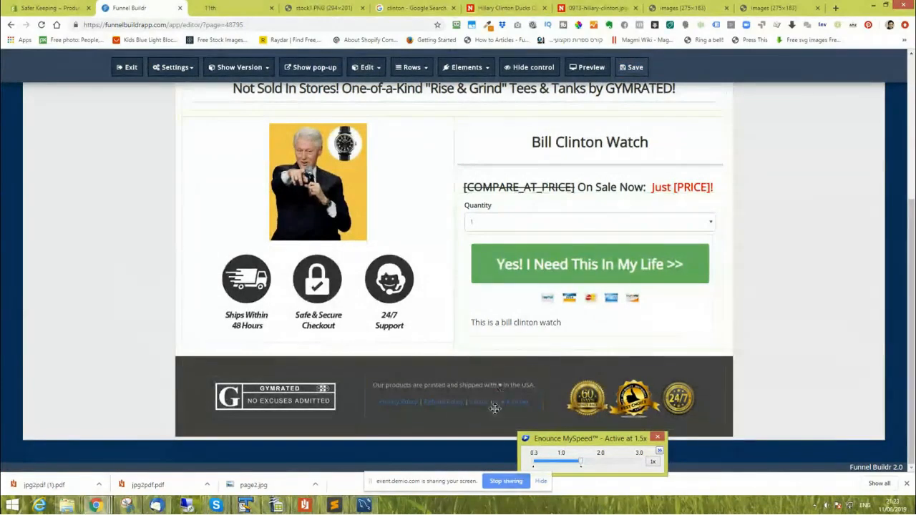
# - Look through the saved elements in the element library for the empty third column without inserting one
pyautogui.scroll(3, 494, 409)
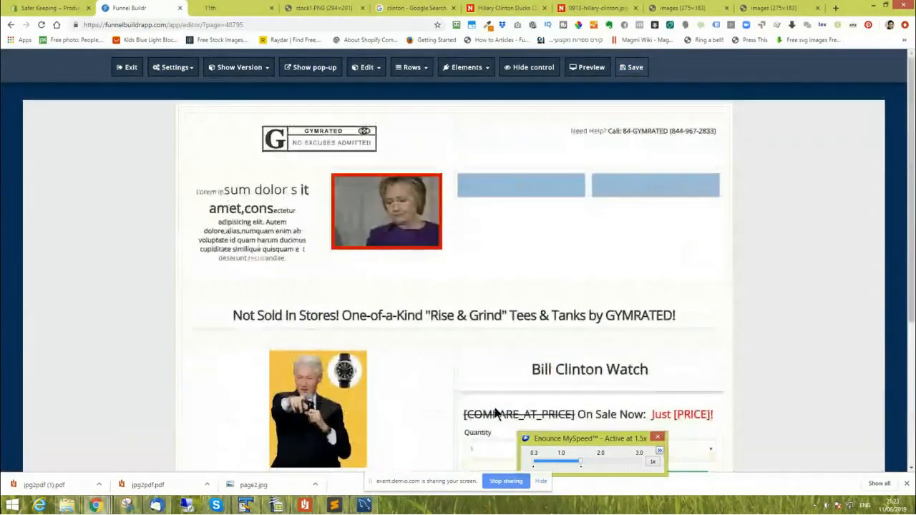
pyautogui.click(520, 184)
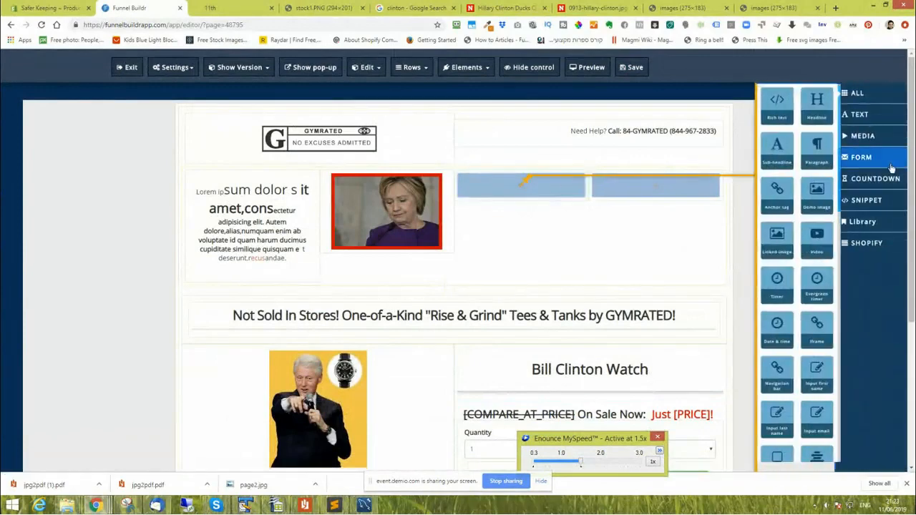
pyautogui.click(893, 226)
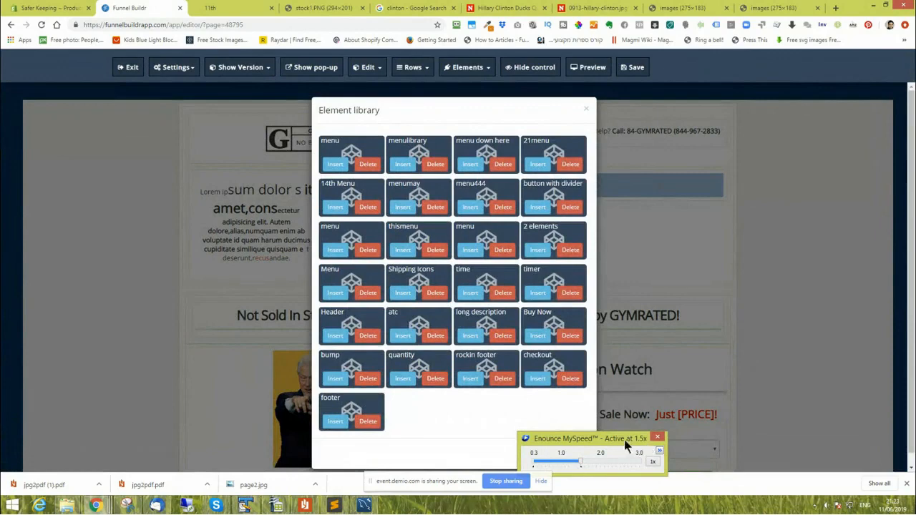
pyautogui.click(657, 438)
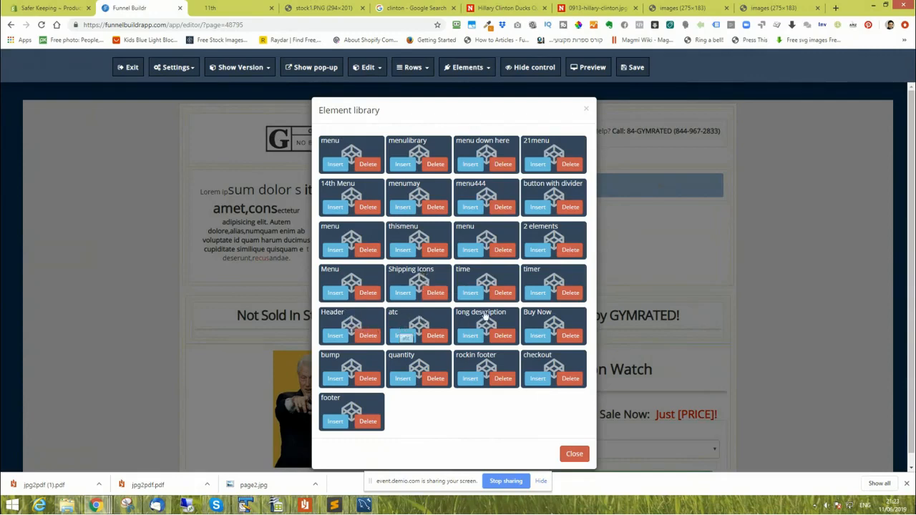
pyautogui.click(572, 455)
pyautogui.click(522, 188)
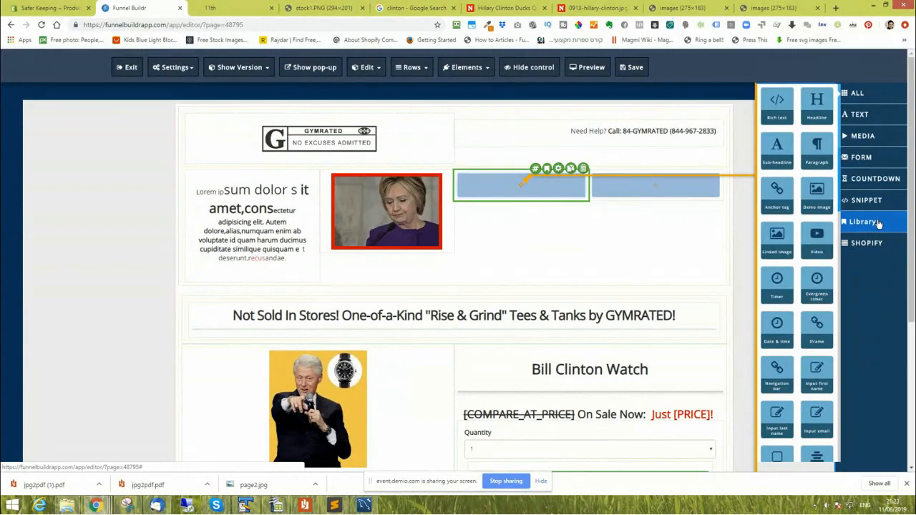
# - Save the page, then reload the live Bill Clinton Watch page and select quantity 4 to check the price
pyautogui.click(635, 67)
pyautogui.click(215, 8)
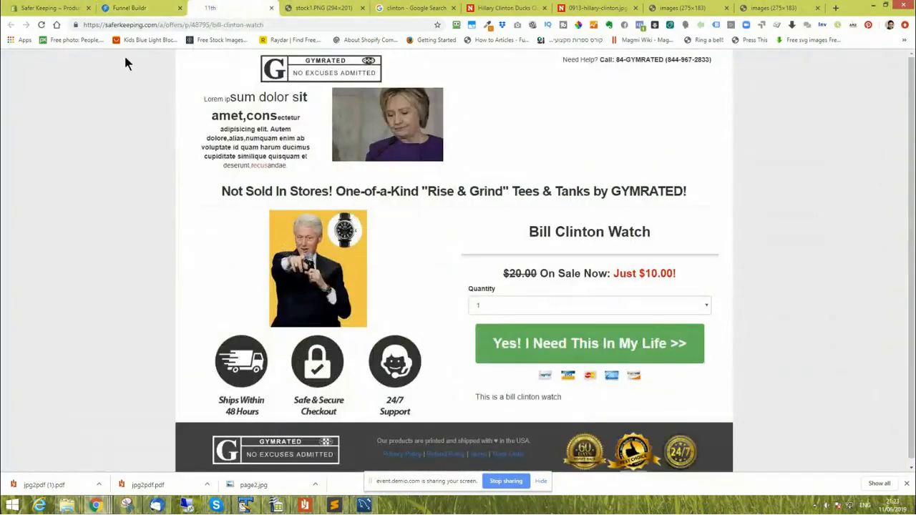
pyautogui.click(41, 24)
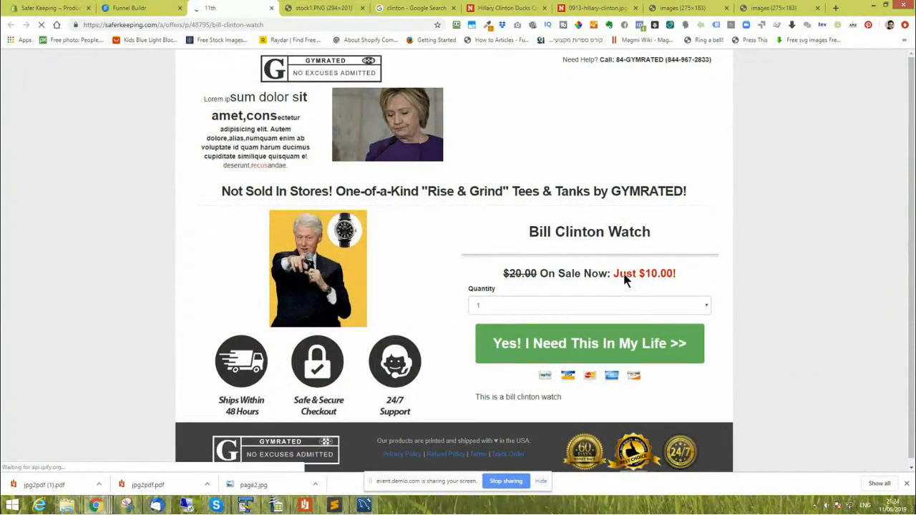
pyautogui.click(542, 304)
pyautogui.click(526, 350)
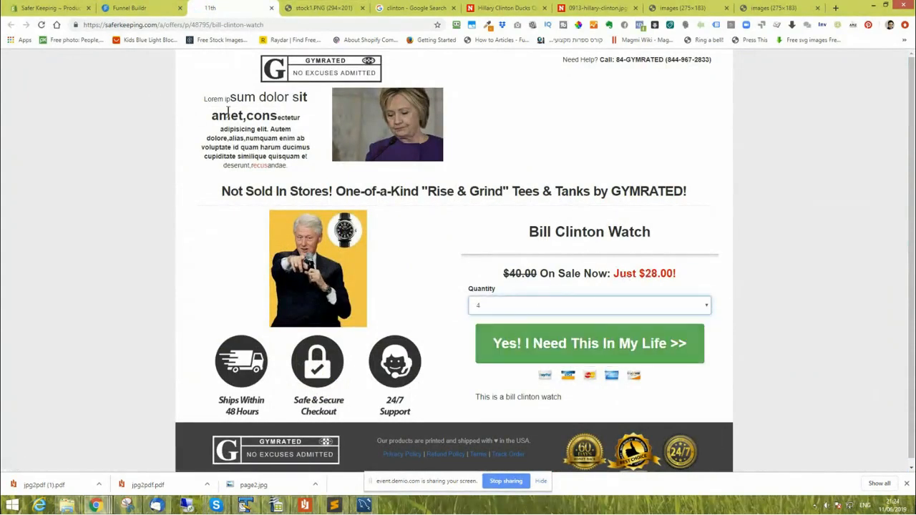
# - Return to the live Bill Clinton Watch page and select quantity 10 to check the price and product image
pyautogui.click(25, 7)
pyautogui.click(214, 7)
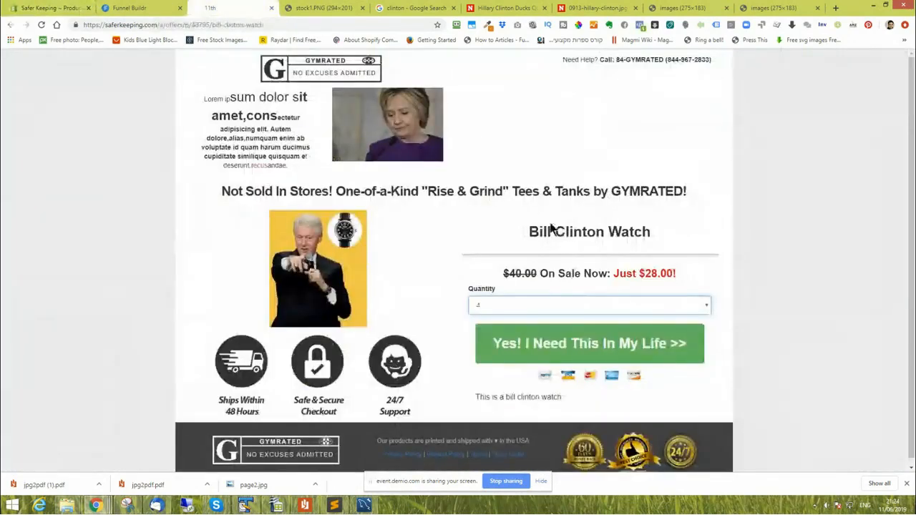
pyautogui.click(136, 7)
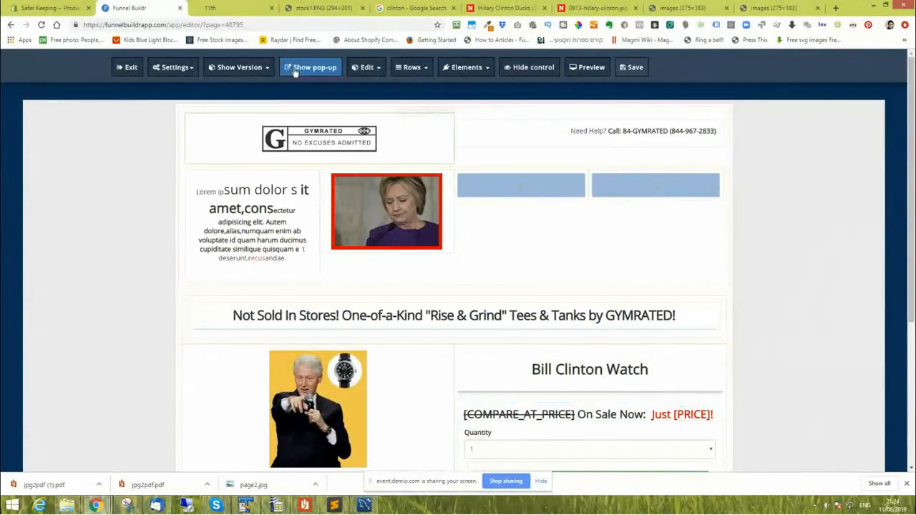
pyautogui.click(235, 8)
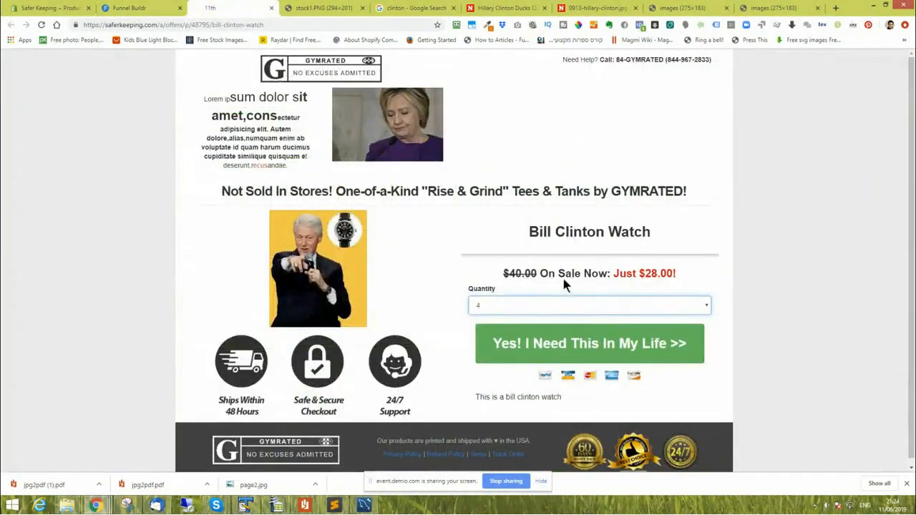
pyautogui.click(530, 306)
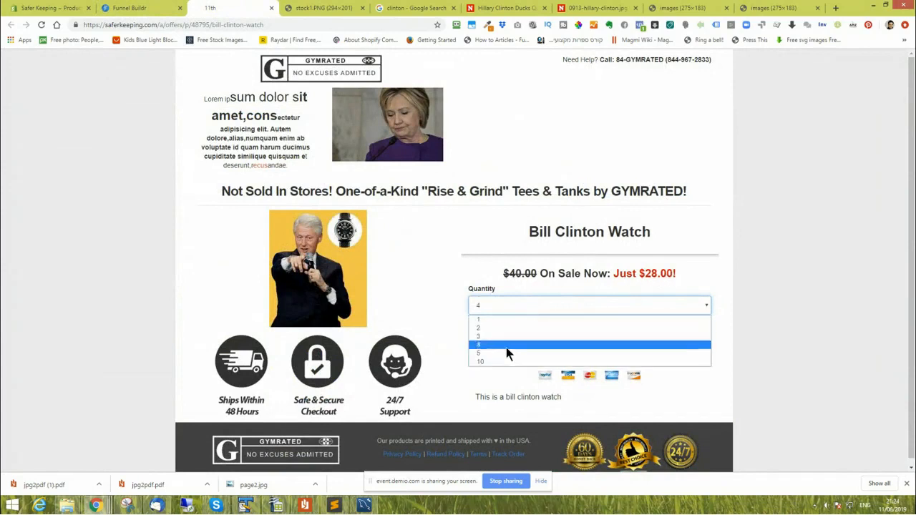
pyautogui.click(506, 359)
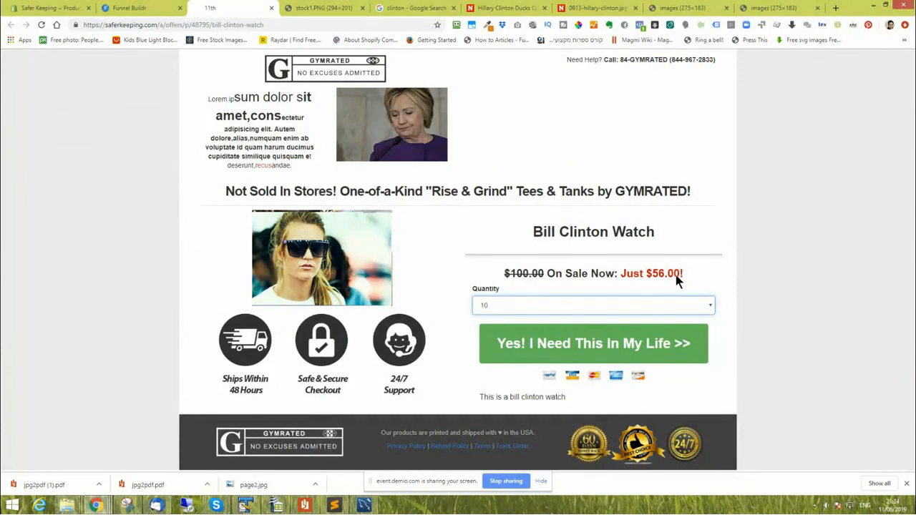
# - Back in the editor, insert the Shopify Product price element into the empty third column beside the Hillary Clinton image
pyautogui.click(143, 7)
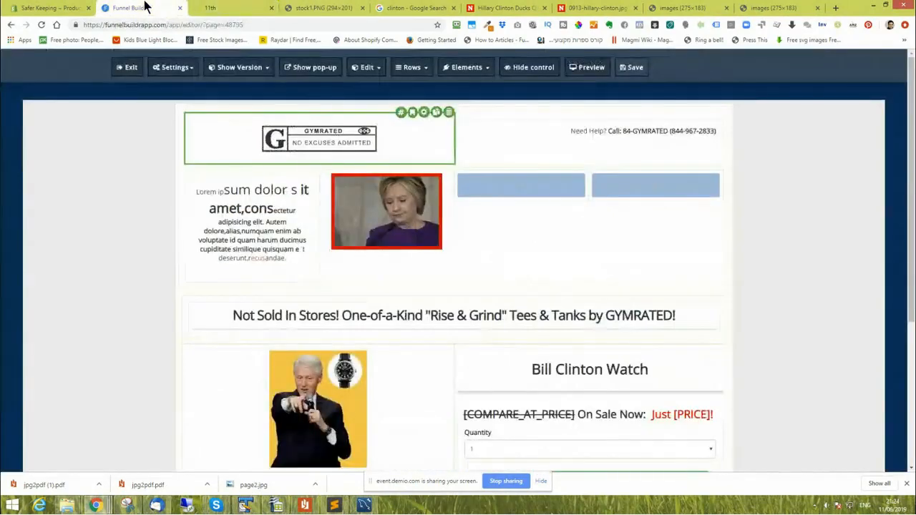
pyautogui.click(528, 186)
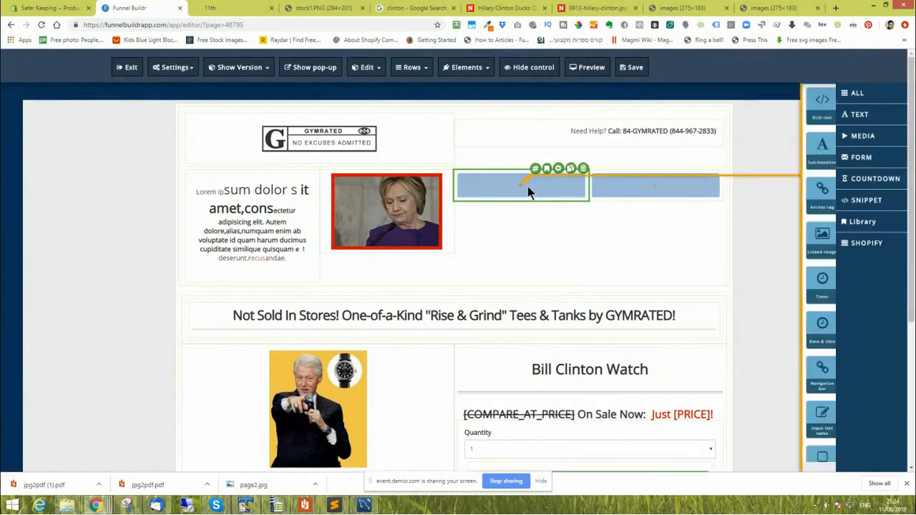
pyautogui.click(888, 246)
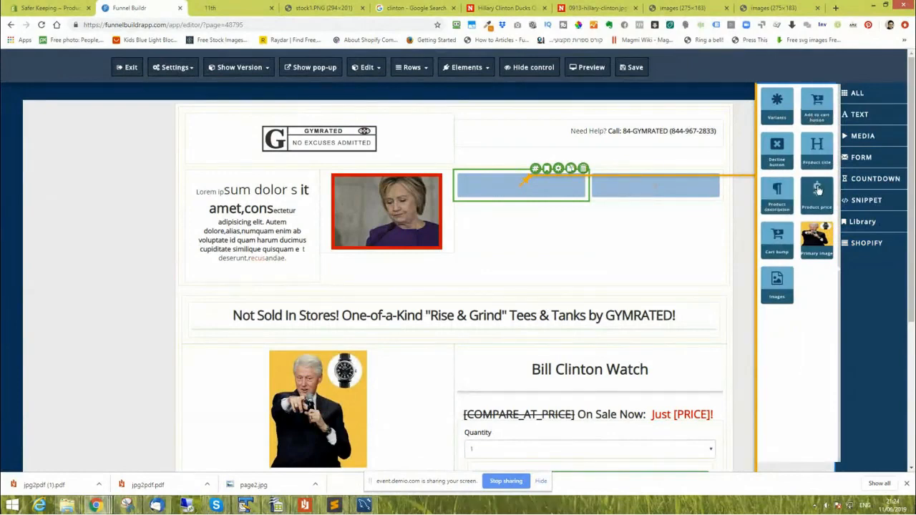
pyautogui.click(818, 188)
# - Save and reload the live page, then select quantity 4 to check that both price elements follow the quantity
pyautogui.click(632, 68)
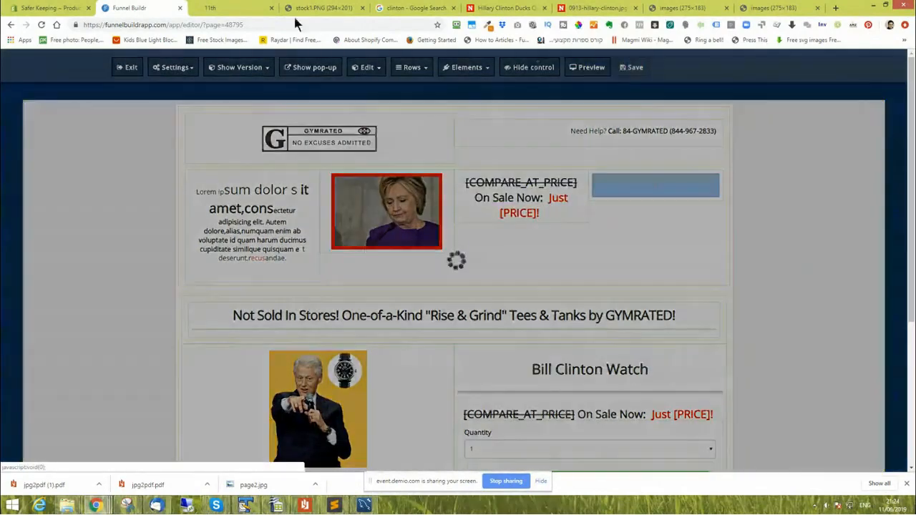
pyautogui.click(221, 9)
pyautogui.click(41, 25)
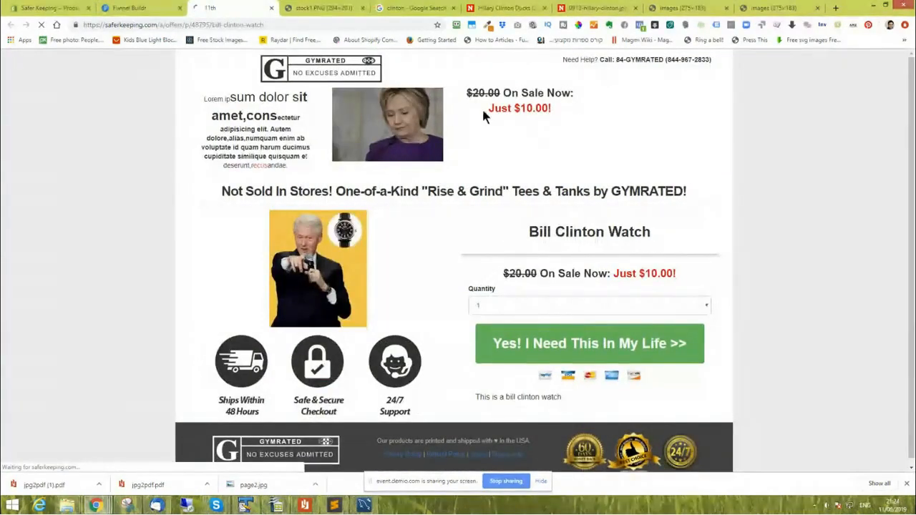
pyautogui.click(527, 306)
pyautogui.click(520, 341)
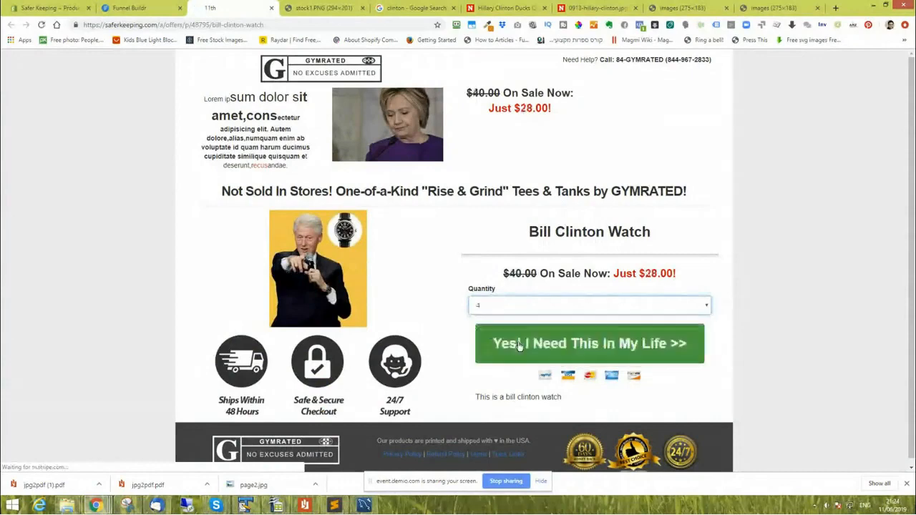
# - Back in the editor, replace the product price element in the third column with the Shopify Variants element
pyautogui.click(136, 8)
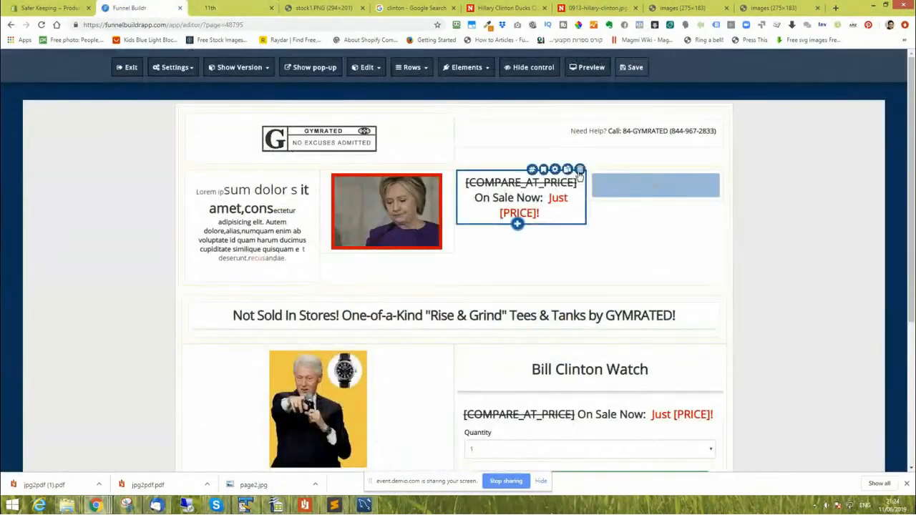
pyautogui.click(580, 171)
pyautogui.click(524, 190)
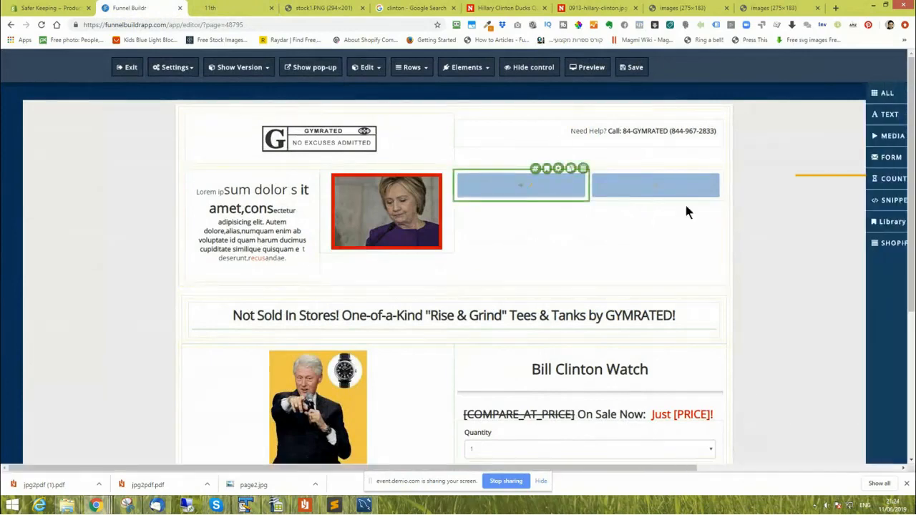
pyautogui.click(866, 243)
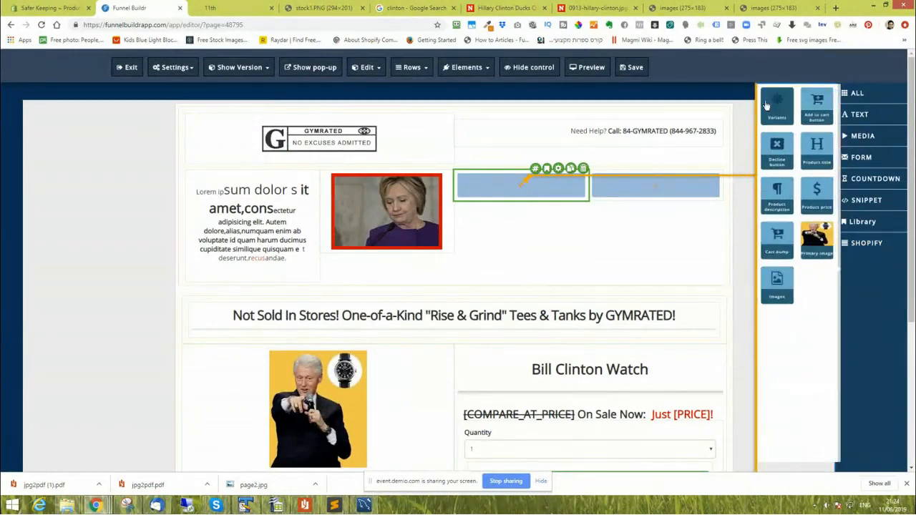
pyautogui.click(39, 8)
pyautogui.click(130, 8)
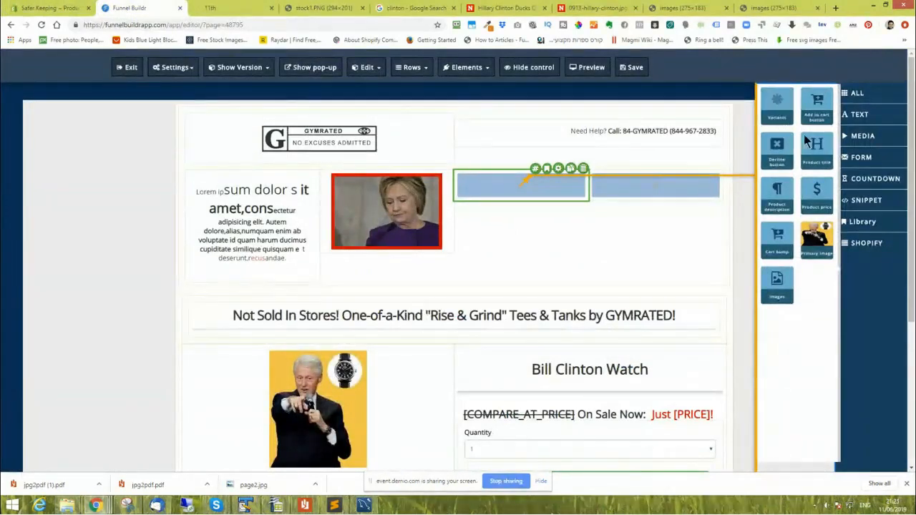
pyautogui.click(777, 104)
pyautogui.scroll(-3, 487, 226)
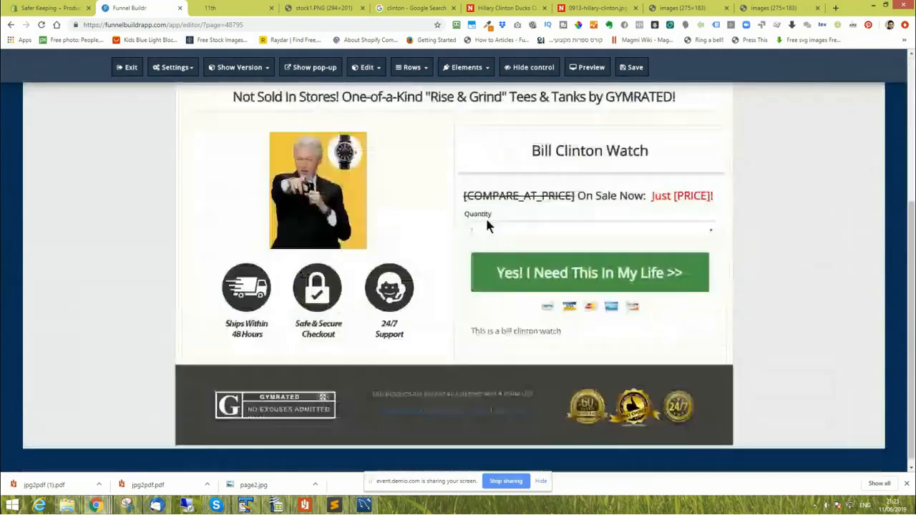
pyautogui.scroll(3, 572, 287)
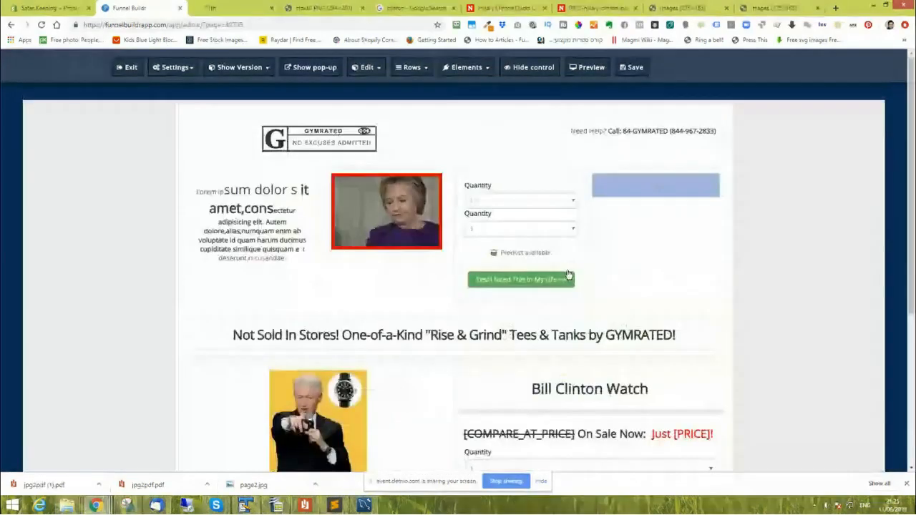
# - Remove the second Quantity selector and the Product available row from the new variants block in the third column
pyautogui.moveTo(490, 191)
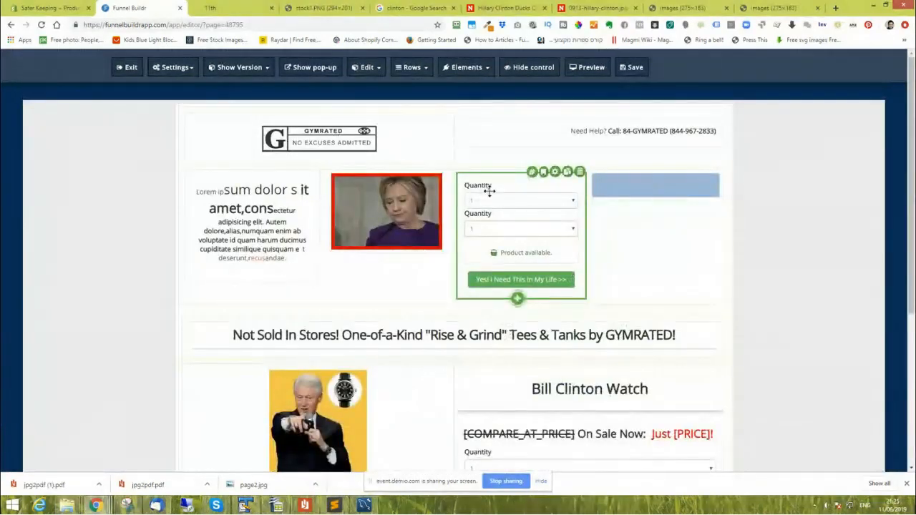
pyautogui.moveTo(544, 215)
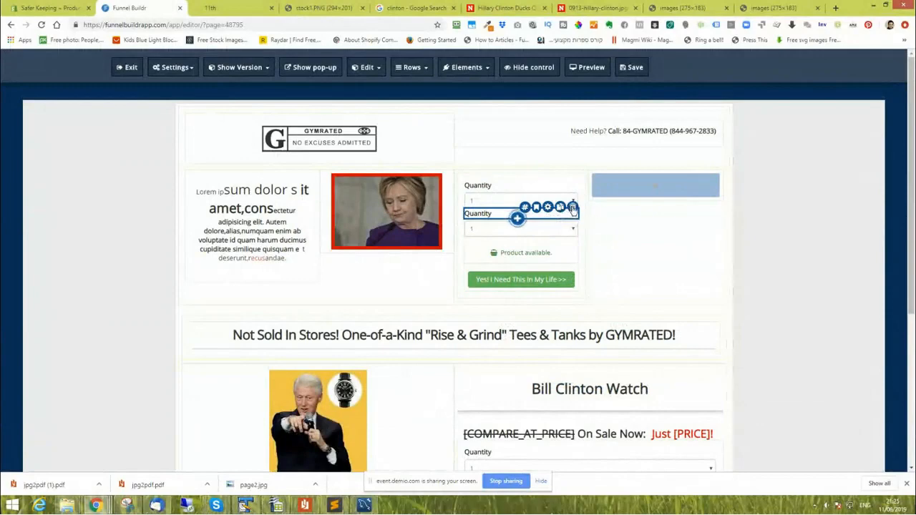
pyautogui.click(572, 207)
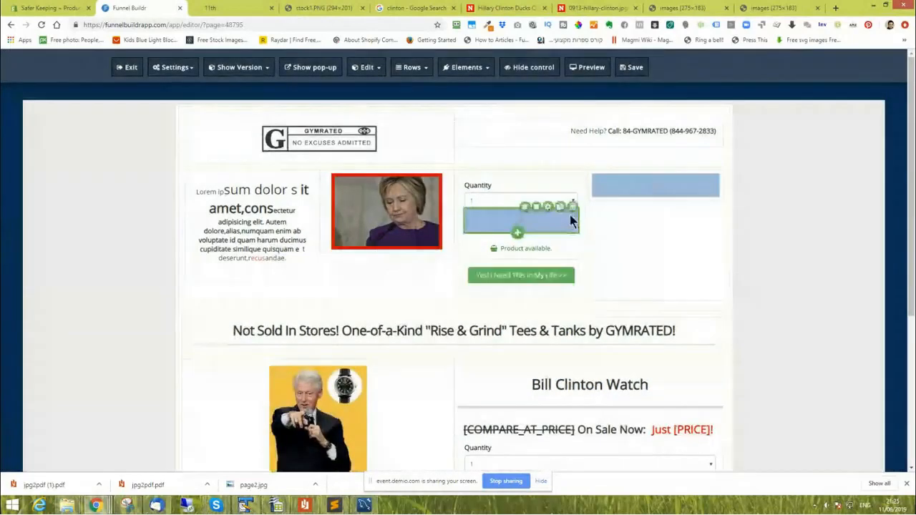
pyautogui.click(574, 209)
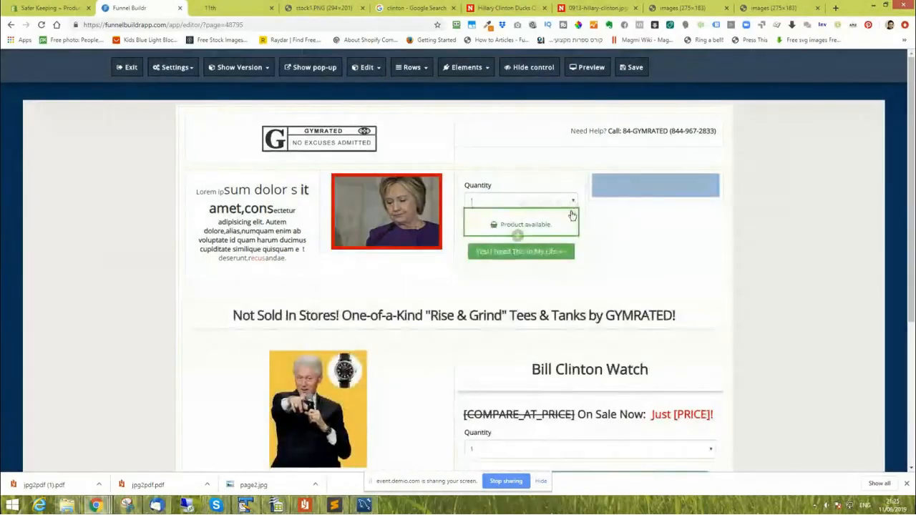
pyautogui.click(573, 209)
# - Save and reload the live page, then select quantity 5 in the new upper selector to check that the product block follows
pyautogui.click(632, 68)
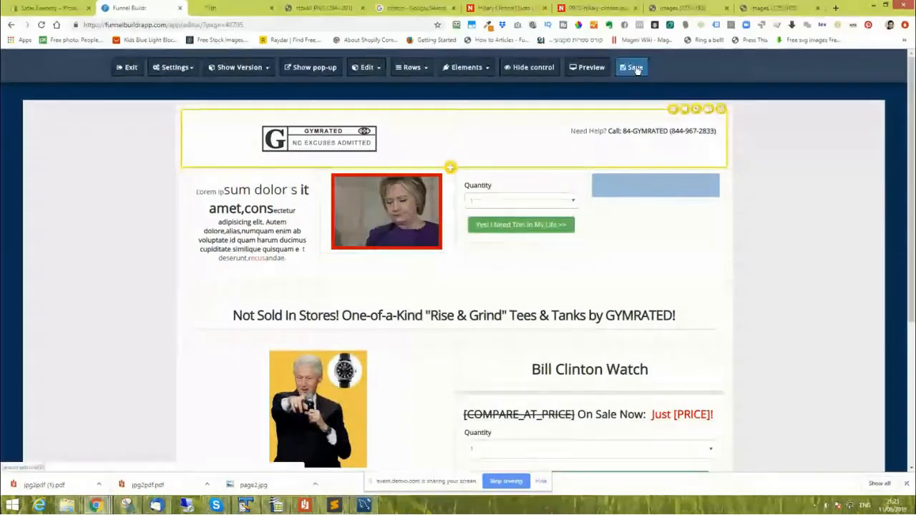
pyautogui.click(213, 8)
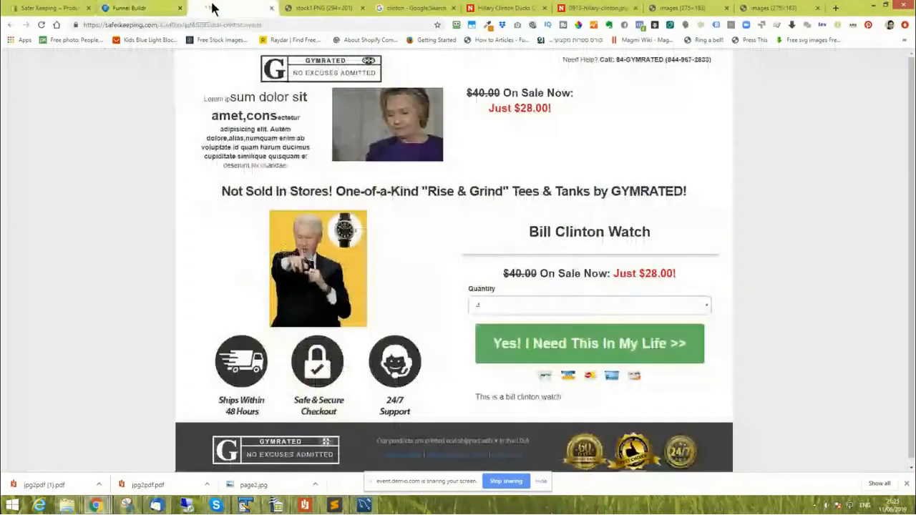
pyautogui.click(41, 26)
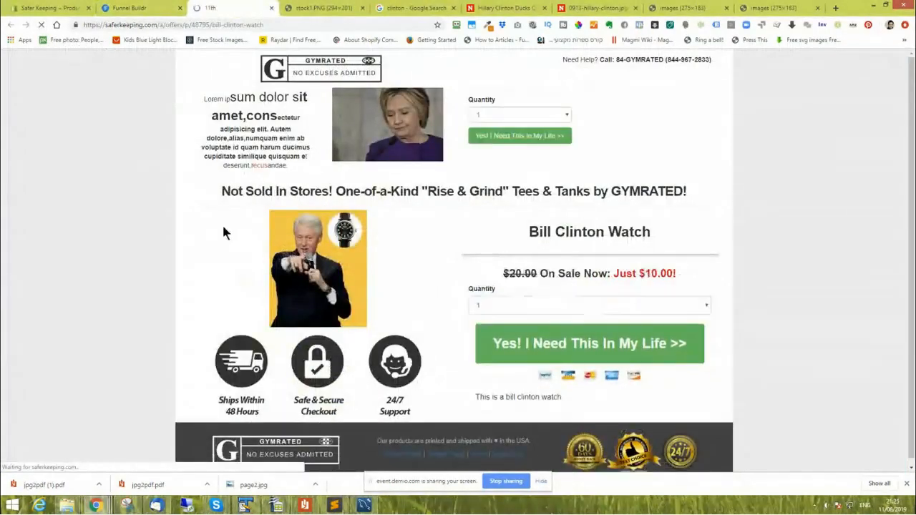
pyautogui.click(493, 121)
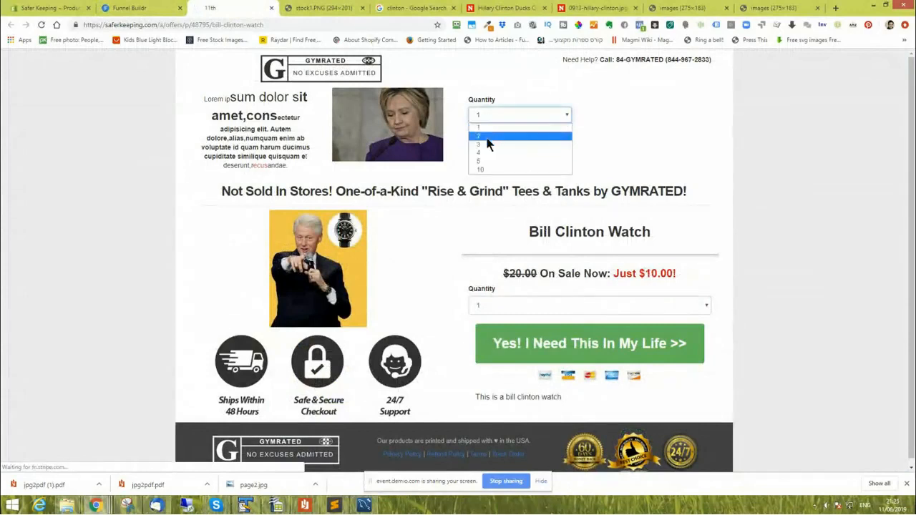
pyautogui.click(478, 160)
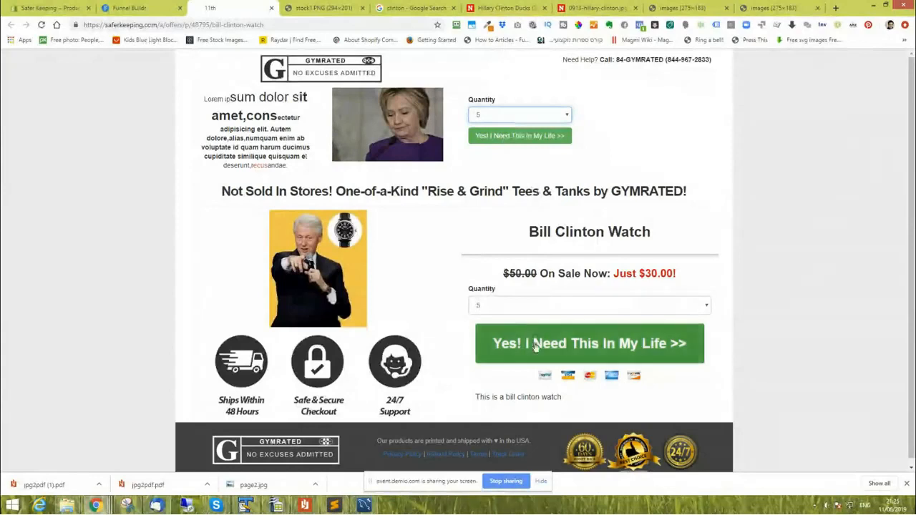
# - Set the quantity below the Bill Clinton Watch title to 10 and to 3 to check that the upper selector follows
pyautogui.click(517, 305)
pyautogui.click(508, 361)
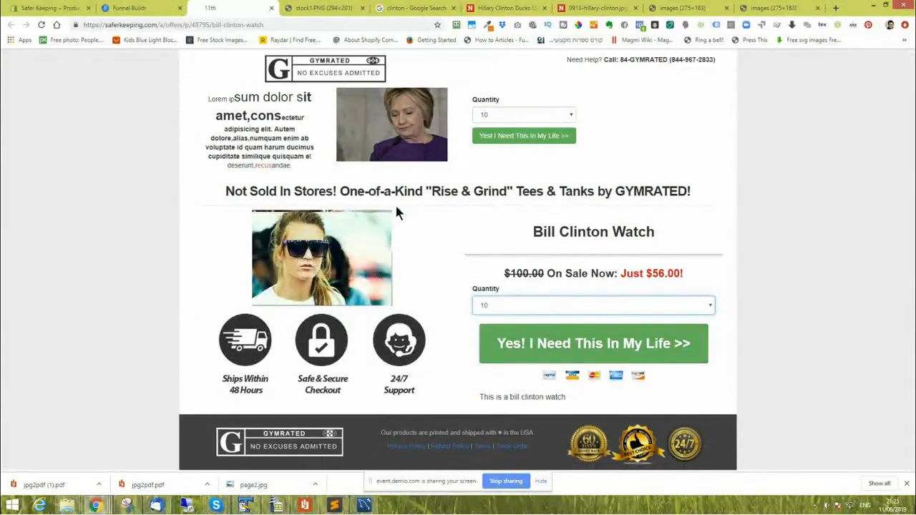
pyautogui.click(506, 305)
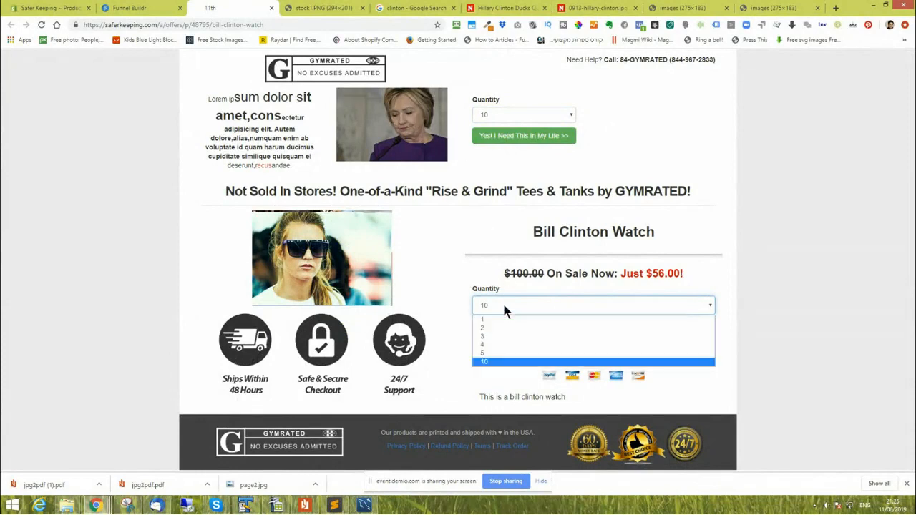
pyautogui.click(504, 338)
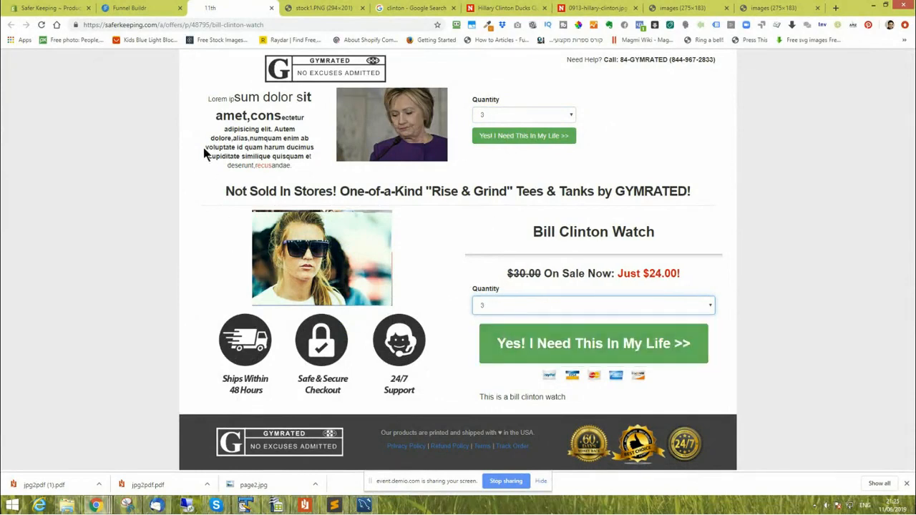
# - Back in the editor, remove the variants block from the third column
pyautogui.click(129, 9)
pyautogui.moveTo(574, 180)
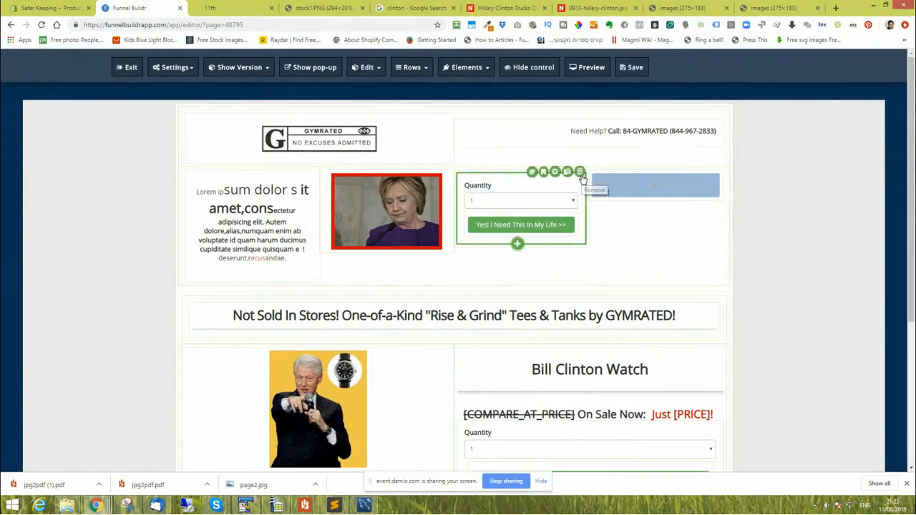
pyautogui.click(581, 174)
# - Browse the Shopify elements and the product images that can be added to the empty third column
pyautogui.click(537, 185)
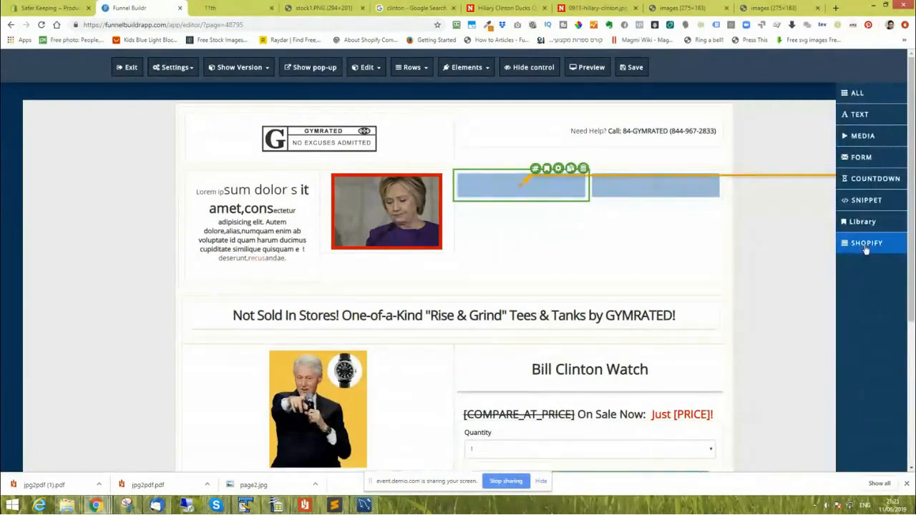
pyautogui.click(866, 245)
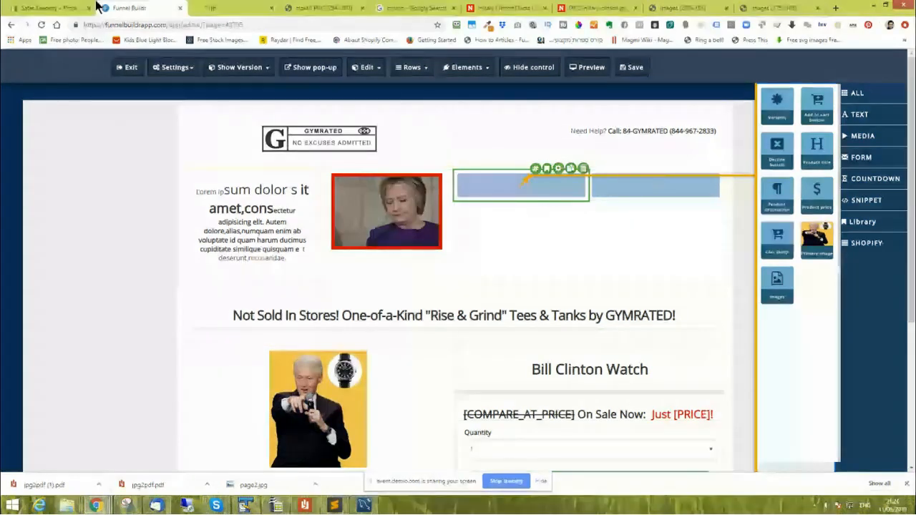
pyautogui.click(777, 285)
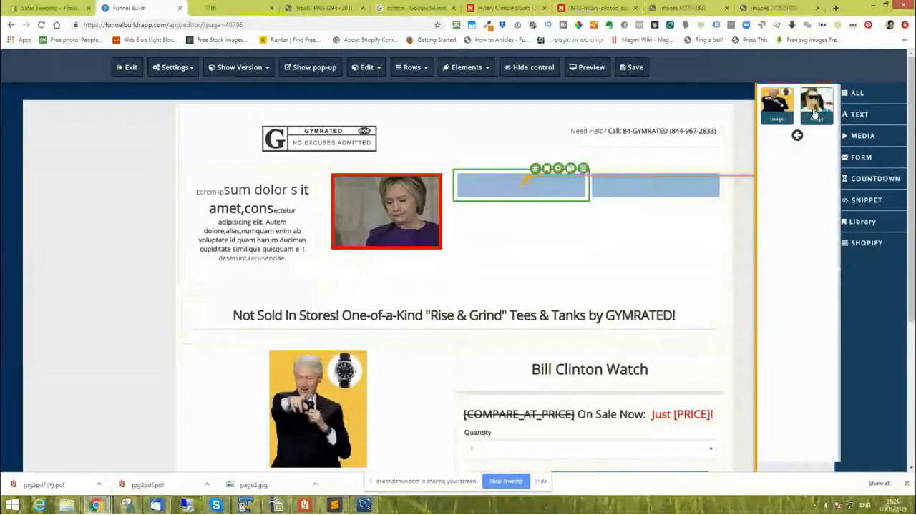
pyautogui.click(798, 135)
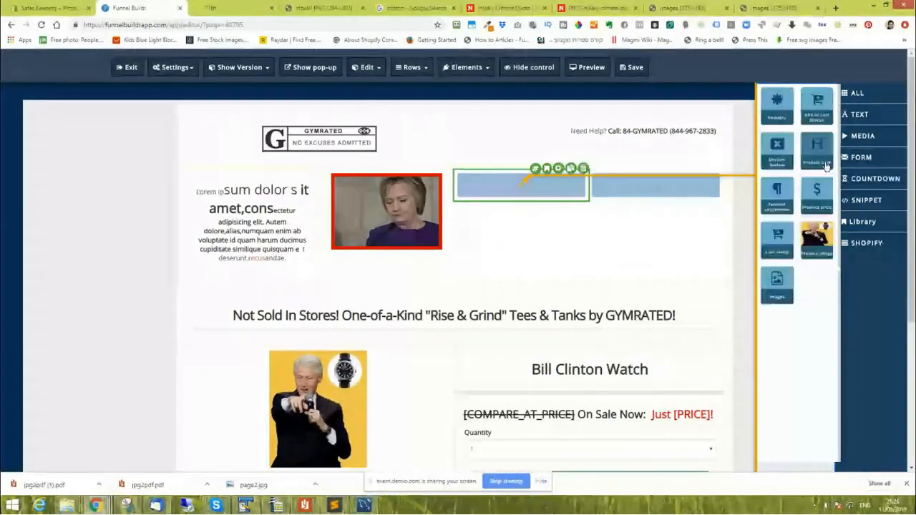
pyautogui.click(874, 244)
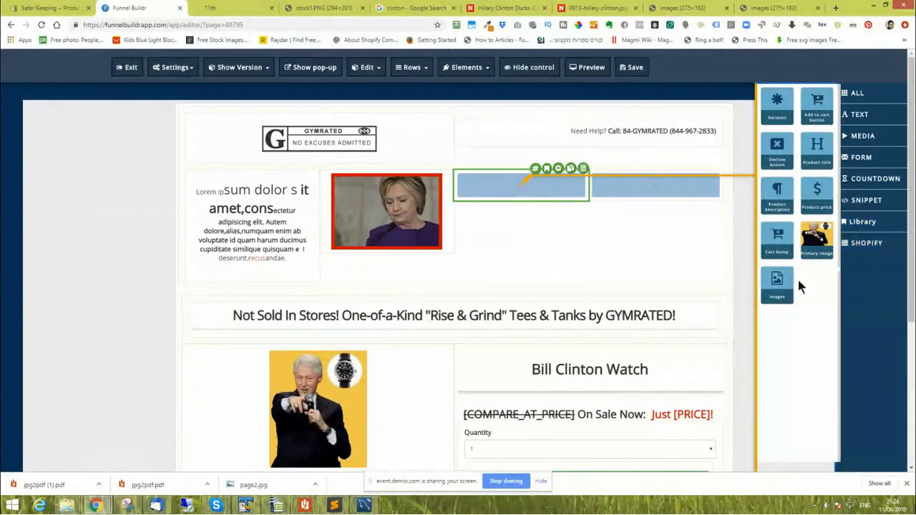
pyautogui.click(743, 243)
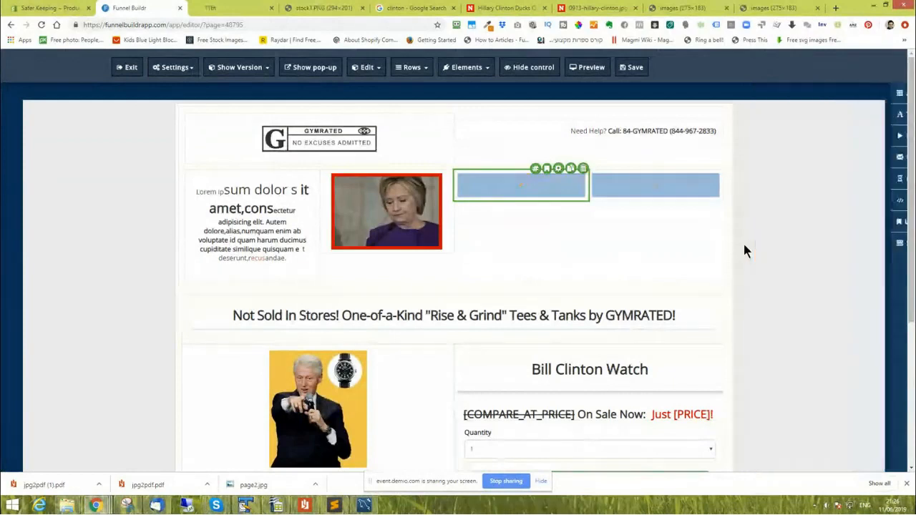
# - Hide the editing controls to view the page layout without outlines, and show them again
pyautogui.click(631, 69)
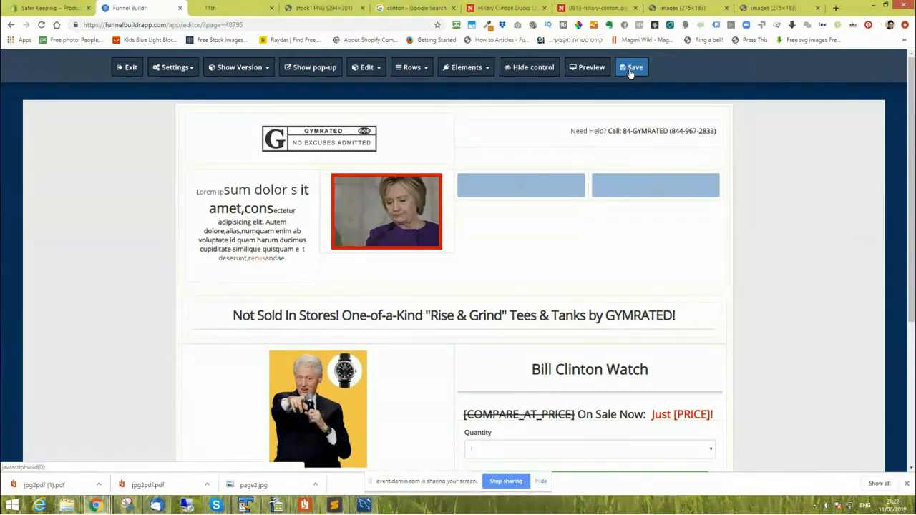
pyautogui.click(586, 67)
pyautogui.click(213, 14)
pyautogui.click(121, 7)
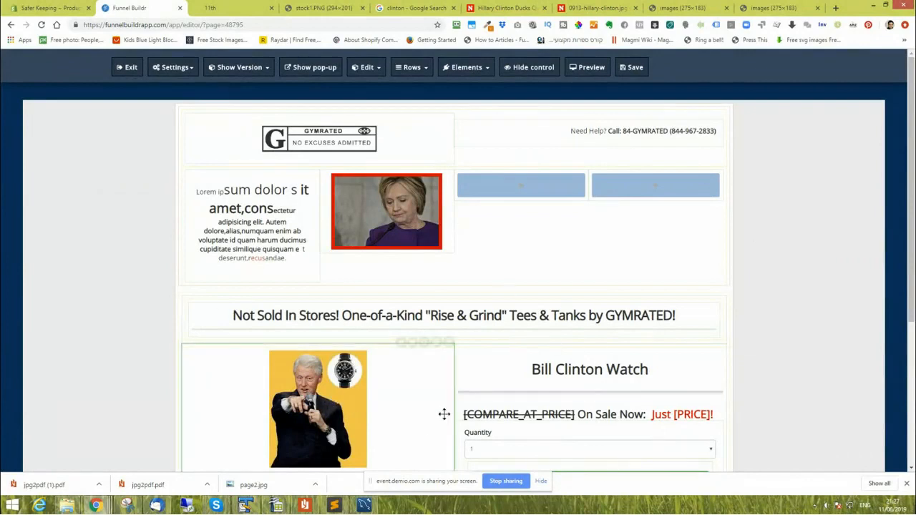
pyautogui.click(532, 67)
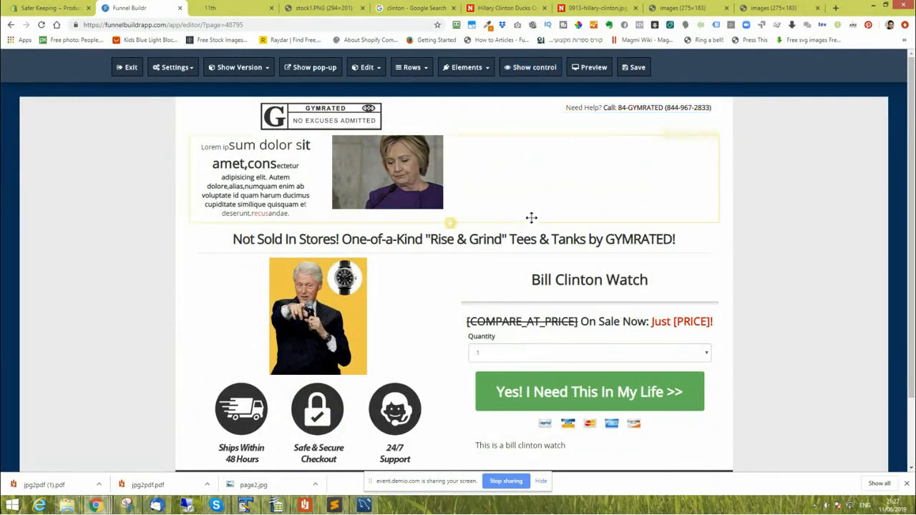
pyautogui.click(537, 68)
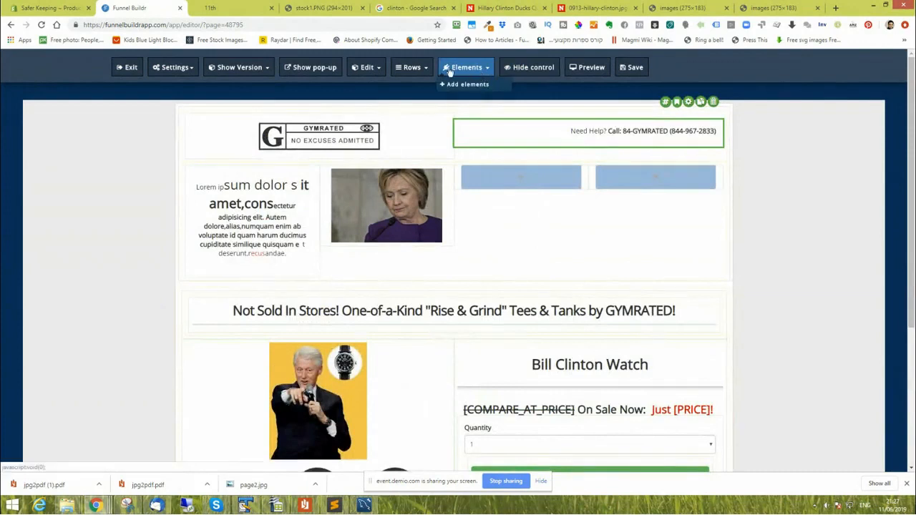
pyautogui.moveTo(462, 76)
pyautogui.moveTo(421, 75)
pyautogui.moveTo(359, 70)
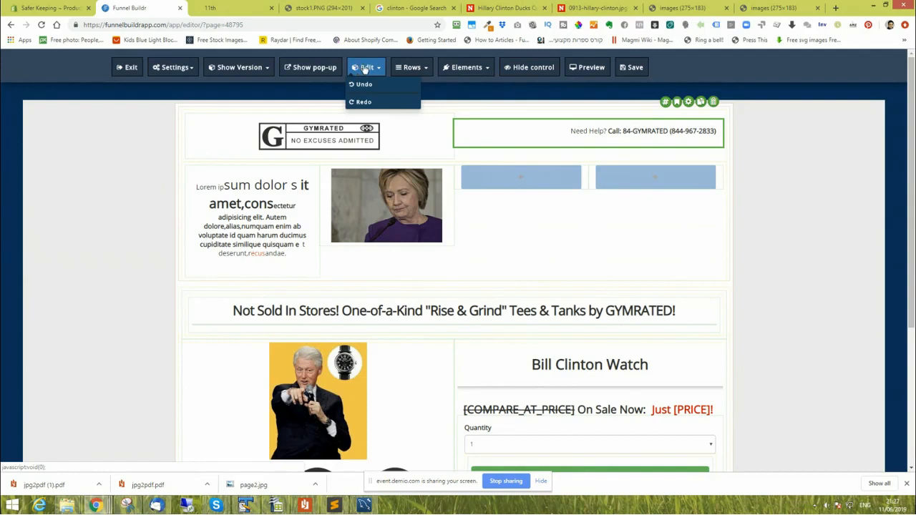
# - Open the exit popup for editing and add an Opt-in form to its empty block
pyautogui.click(304, 68)
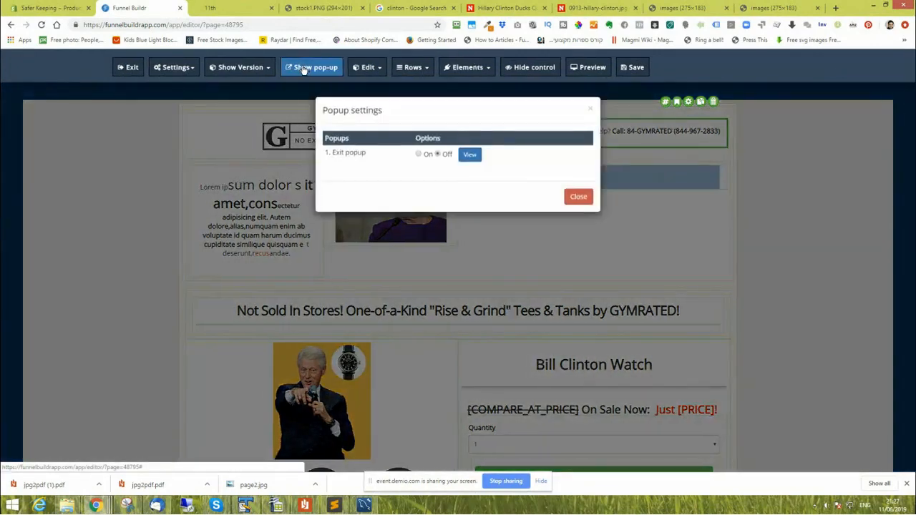
pyautogui.click(419, 155)
pyautogui.click(469, 155)
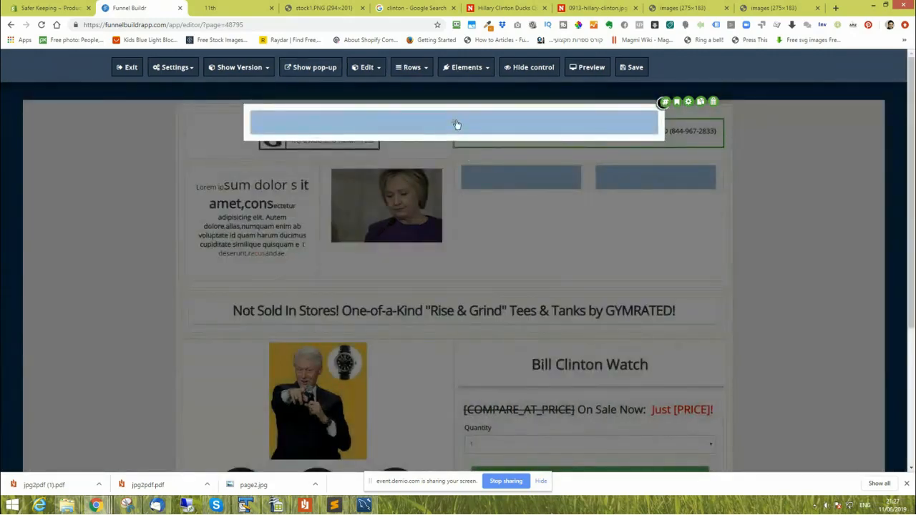
pyautogui.click(457, 125)
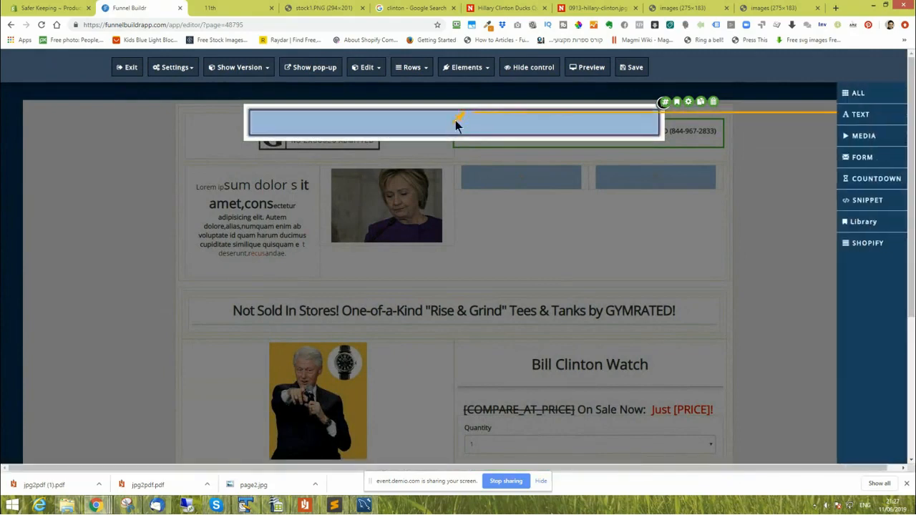
pyautogui.click(870, 157)
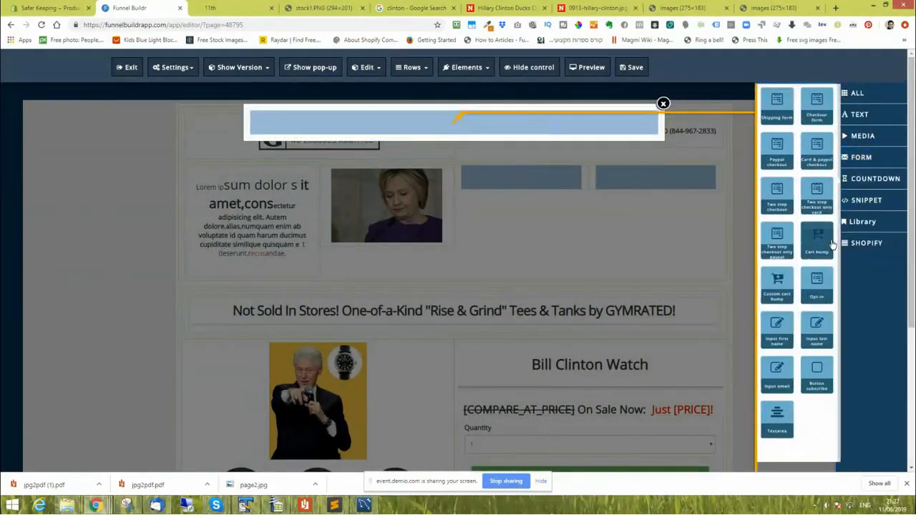
pyautogui.click(819, 288)
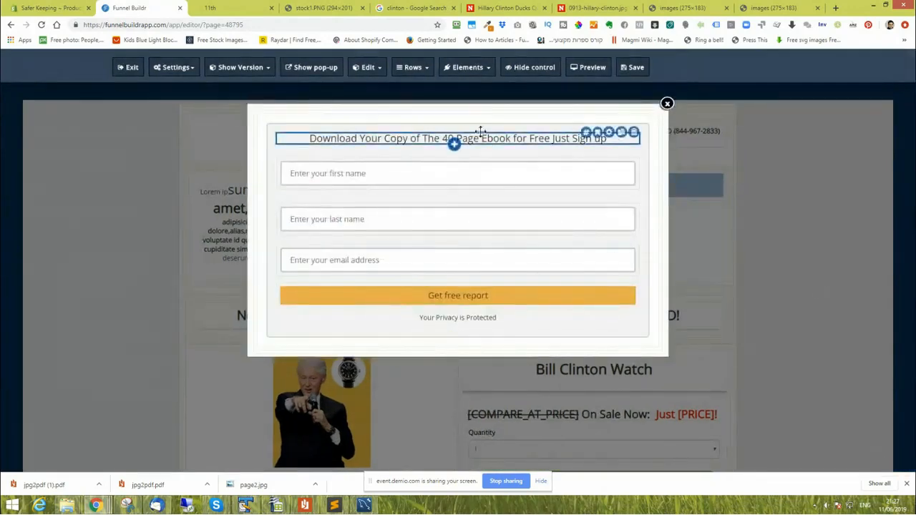
# - Remove the first and last name fields with their empty block from the popup form, and change its button text to "Get free book"
pyautogui.click(631, 160)
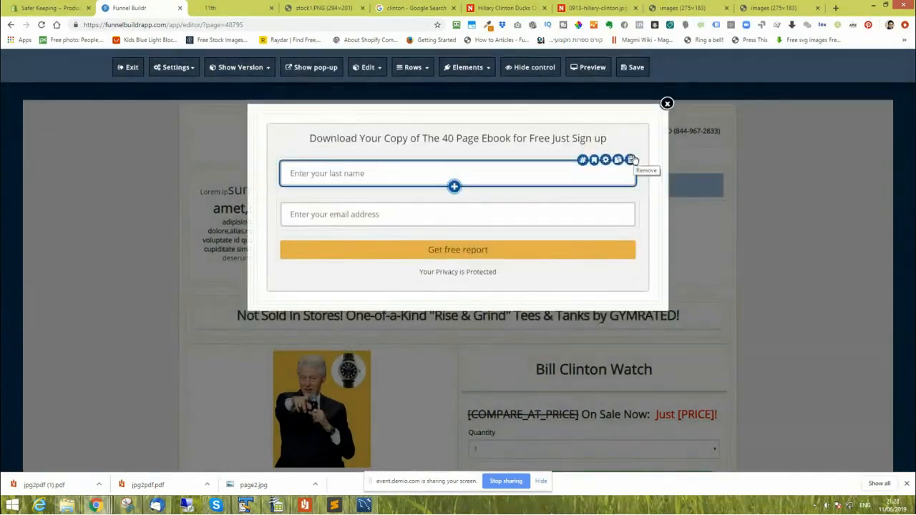
pyautogui.click(634, 157)
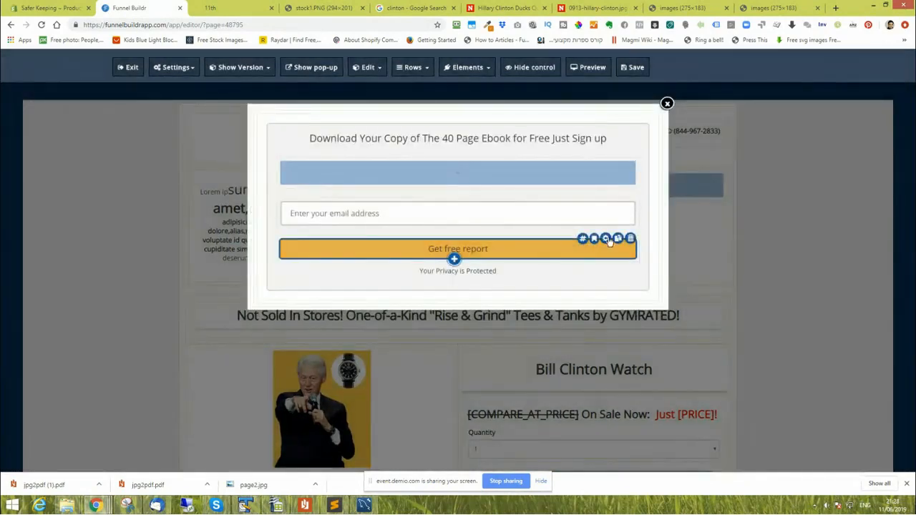
pyautogui.click(605, 239)
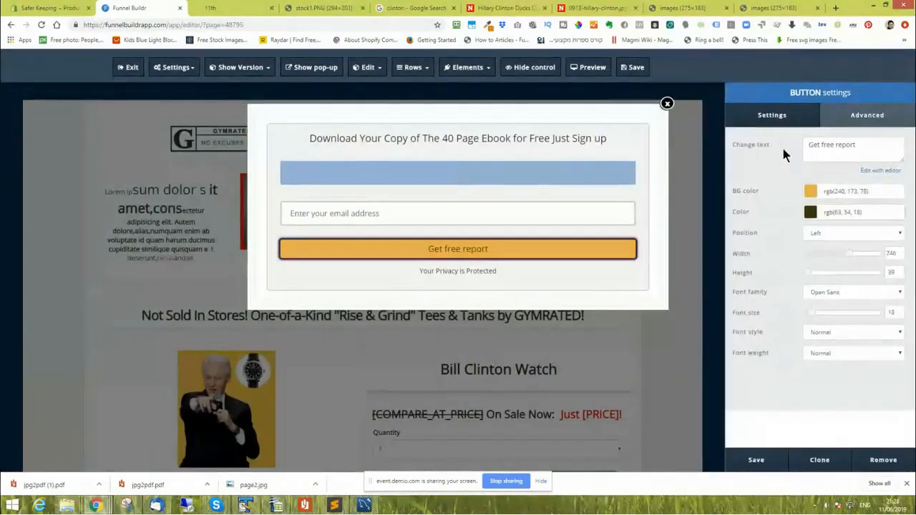
pyautogui.doubleClick(846, 145)
pyautogui.write('book')
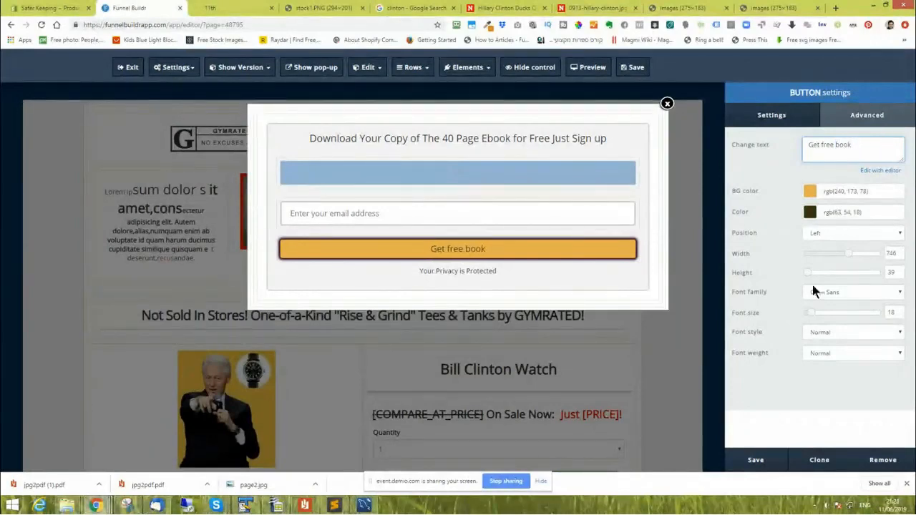
pyautogui.click(755, 461)
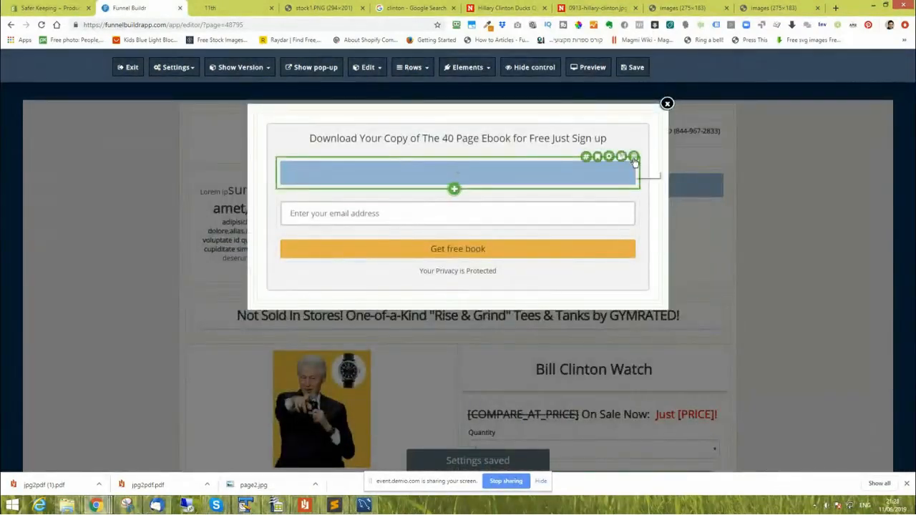
pyautogui.click(631, 155)
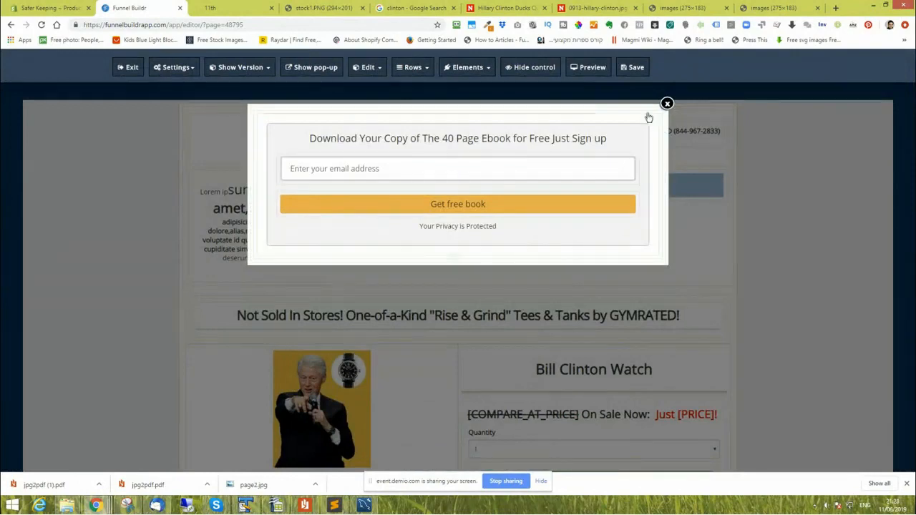
# - Check the exit popup's on/off options, leave it off, and close the popup to return to the page
pyautogui.click(302, 68)
pyautogui.click(438, 154)
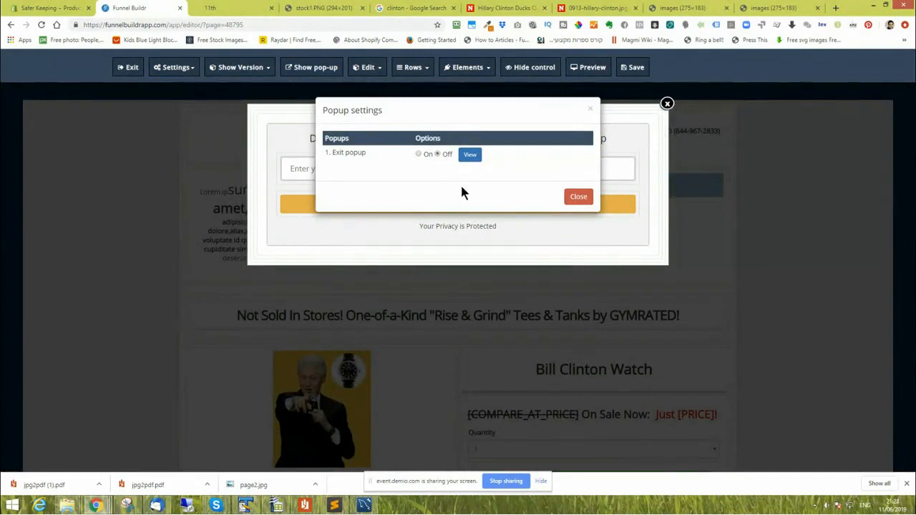
pyautogui.click(577, 197)
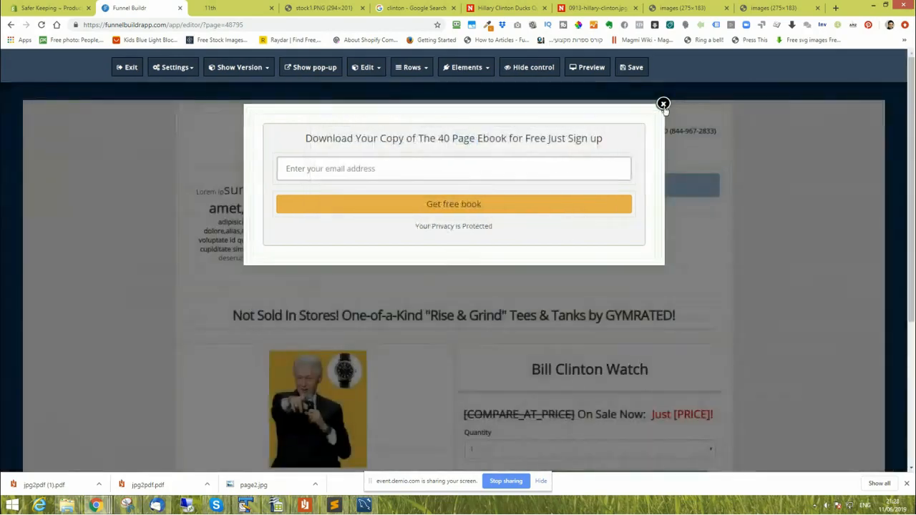
pyautogui.click(663, 105)
pyautogui.moveTo(297, 220)
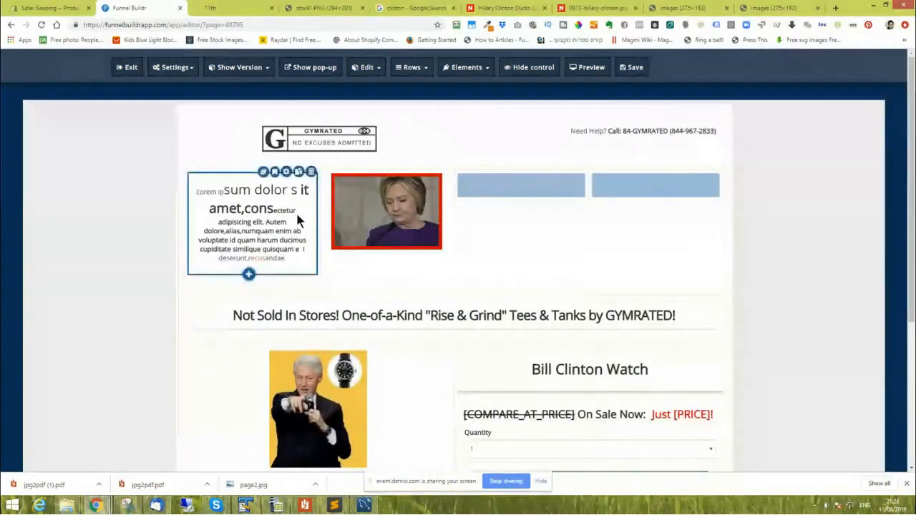
pyautogui.moveTo(431, 245)
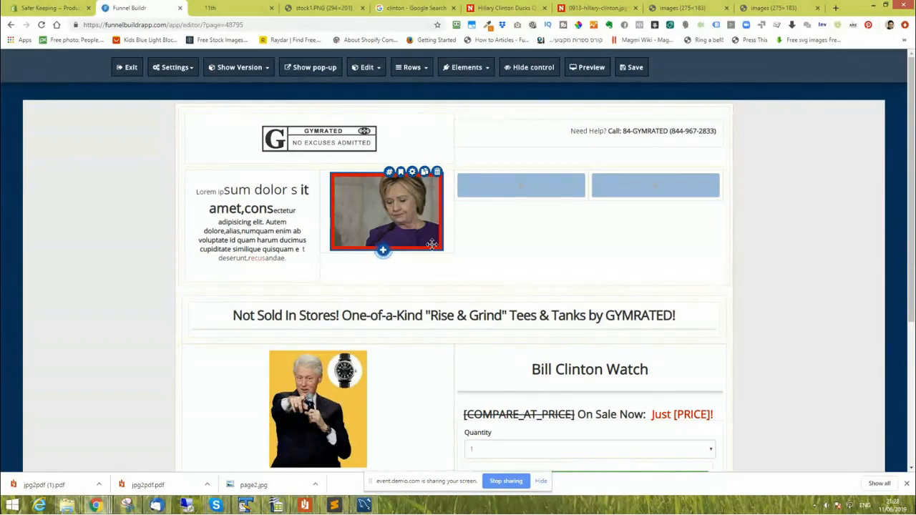
# - View the page's opt-in settings for choosing an AWeber list, and close them without changes
pyautogui.click(173, 67)
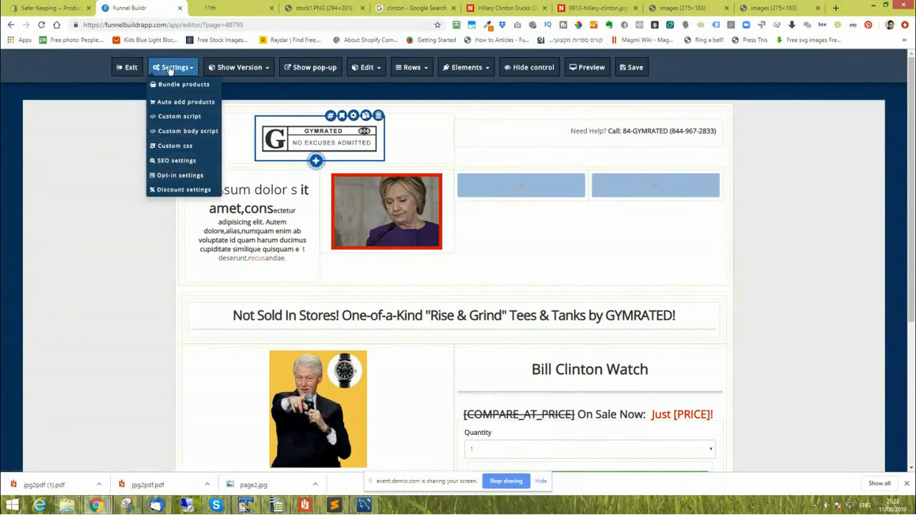
pyautogui.click(181, 175)
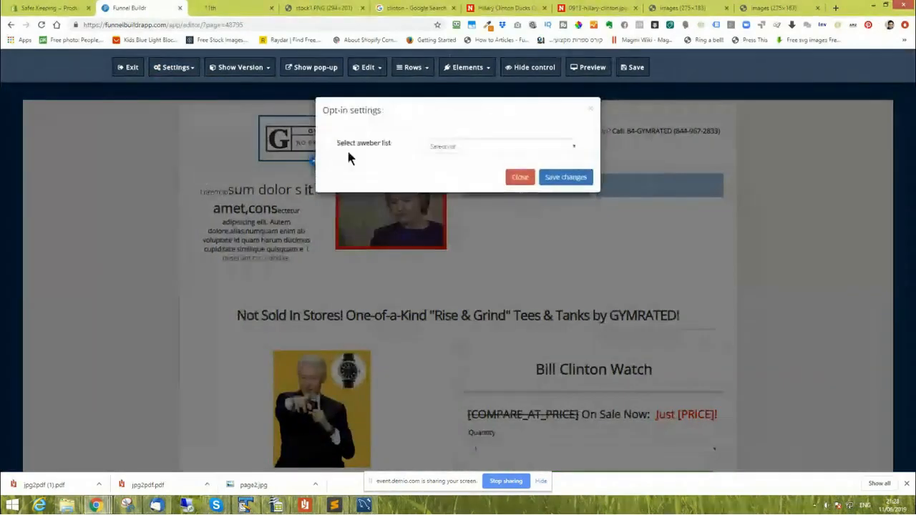
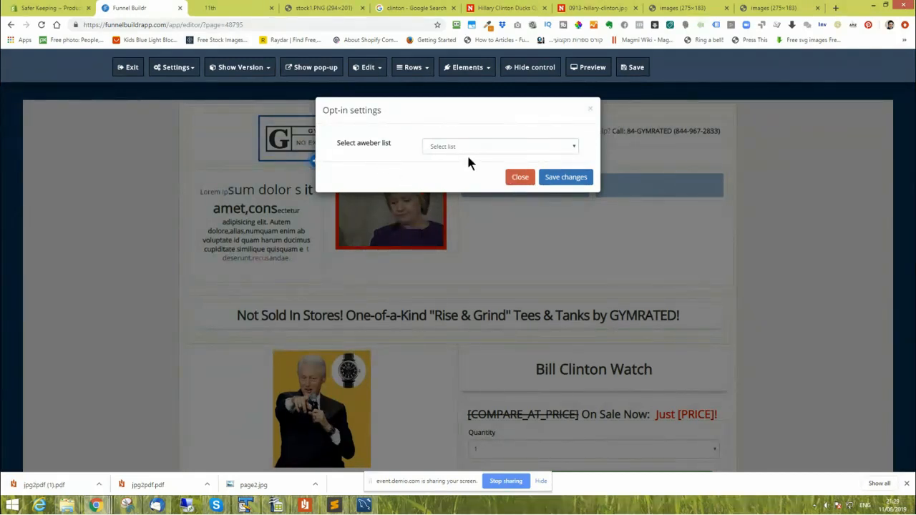
pyautogui.click(520, 178)
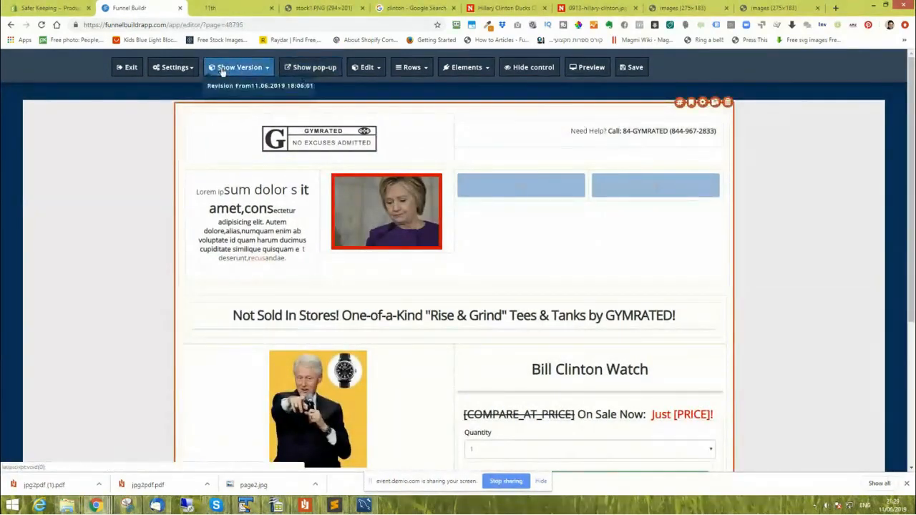
# - Save the page, exit to the dashboard and reopen page 11th in the editor
pyautogui.click(635, 67)
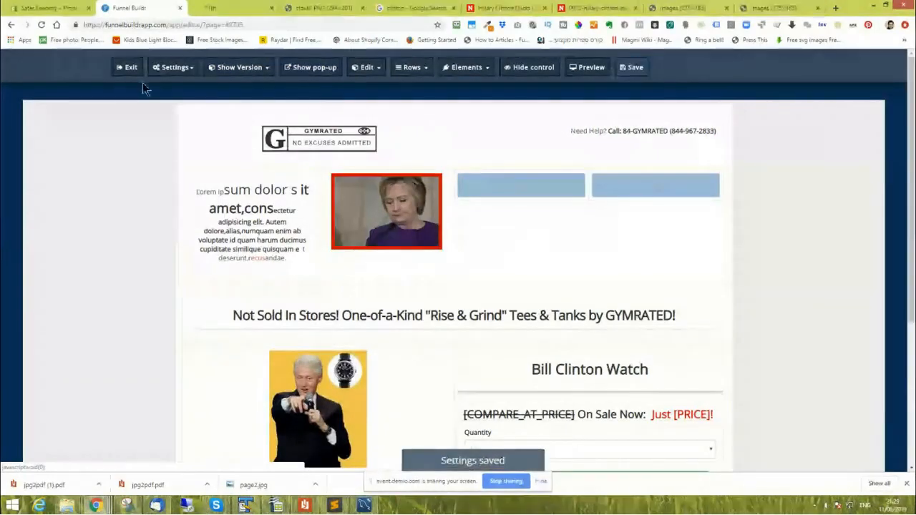
pyautogui.click(128, 70)
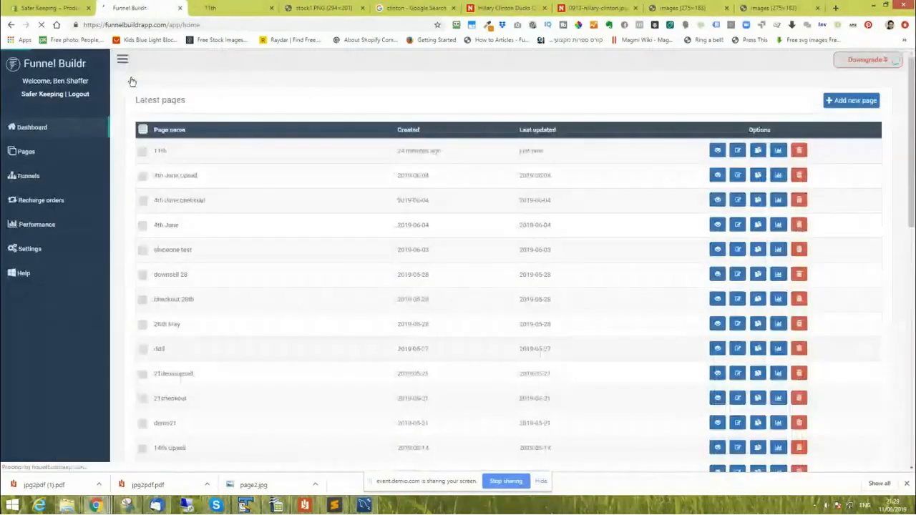
pyautogui.click(160, 151)
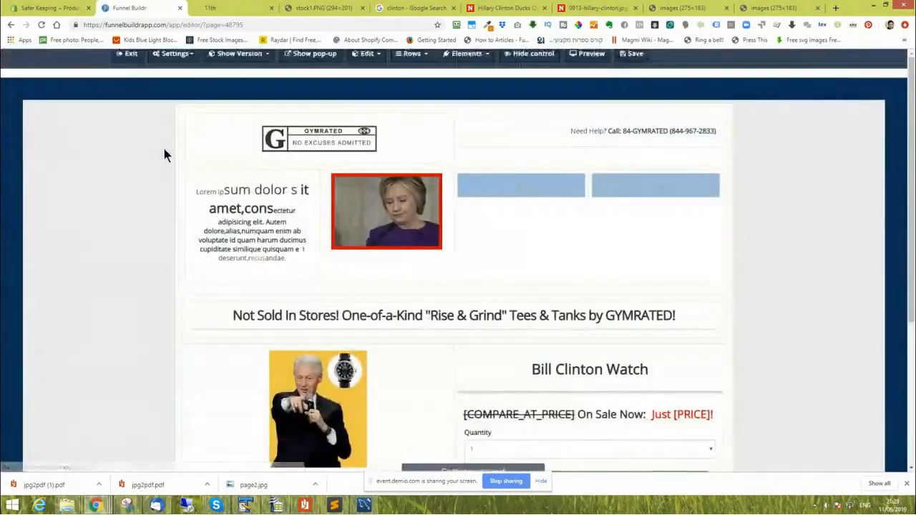
# - Look through the list of saved page revisions from 11.06.2019, from the newest to the oldest
pyautogui.click(243, 67)
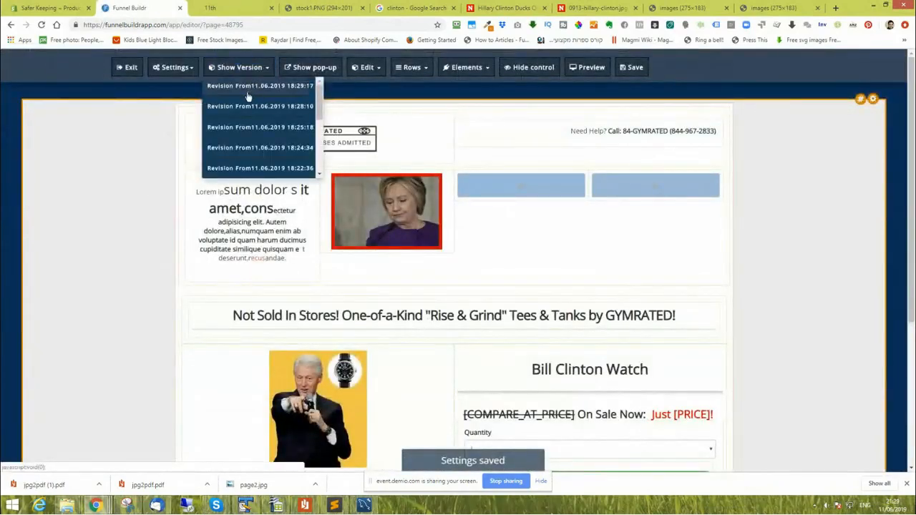
pyautogui.scroll(-5, 246, 98)
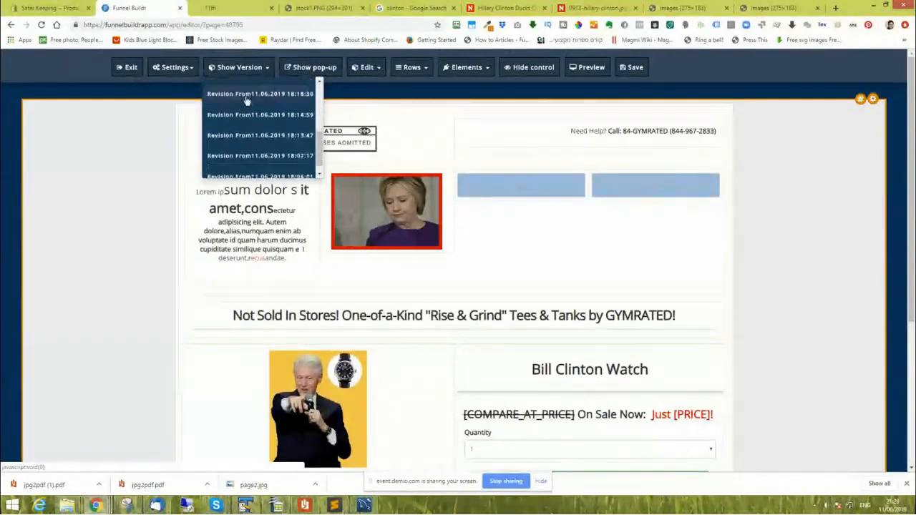
pyautogui.scroll(3, 247, 100)
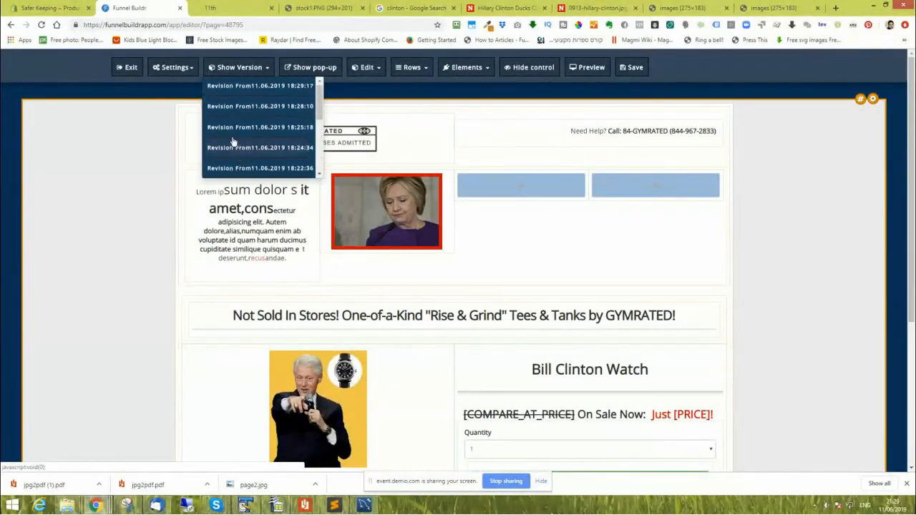
pyautogui.scroll(-3, 236, 99)
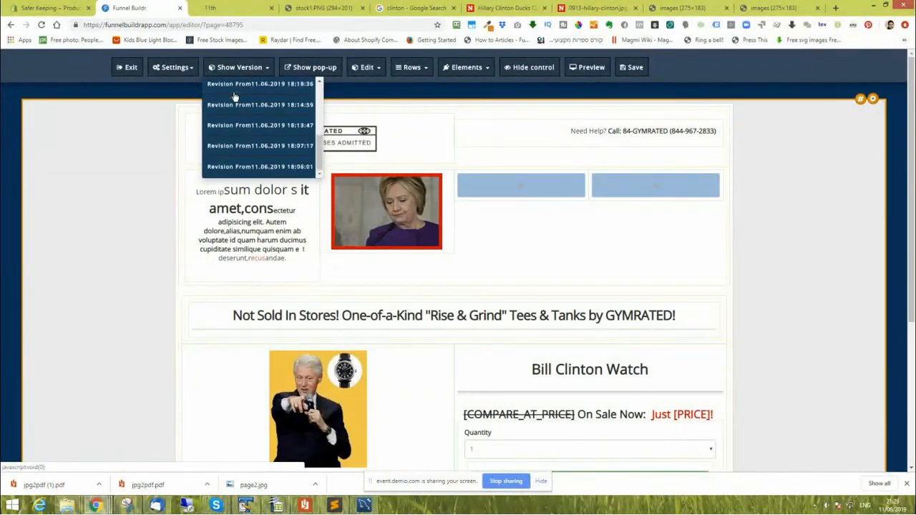
pyautogui.scroll(2, 235, 98)
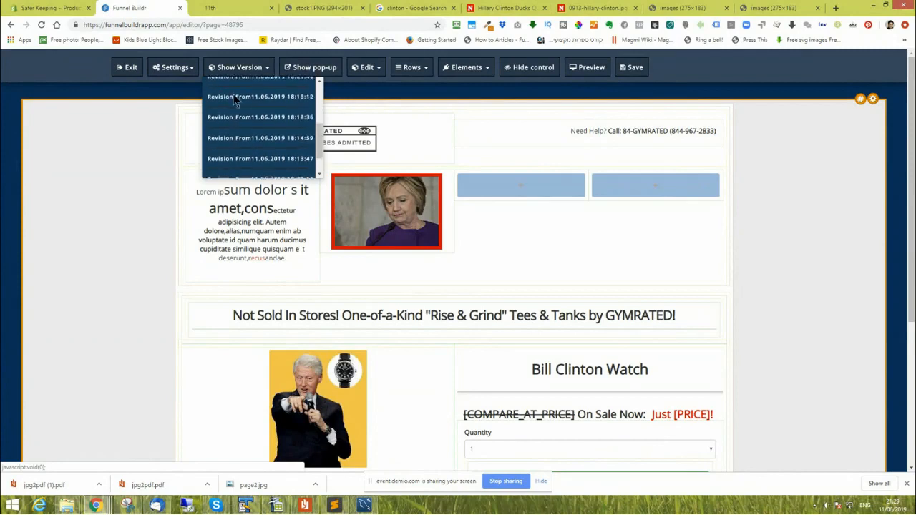
pyautogui.scroll(3, 238, 107)
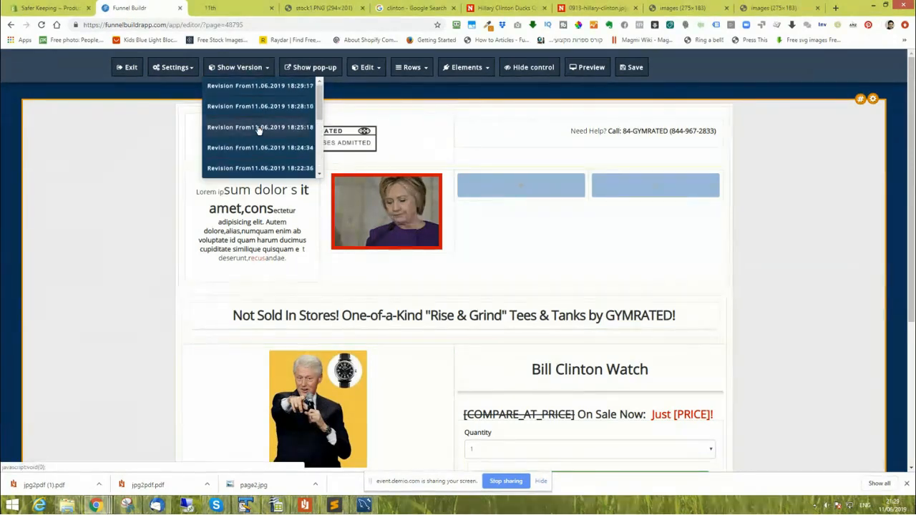
pyautogui.scroll(-6, 259, 130)
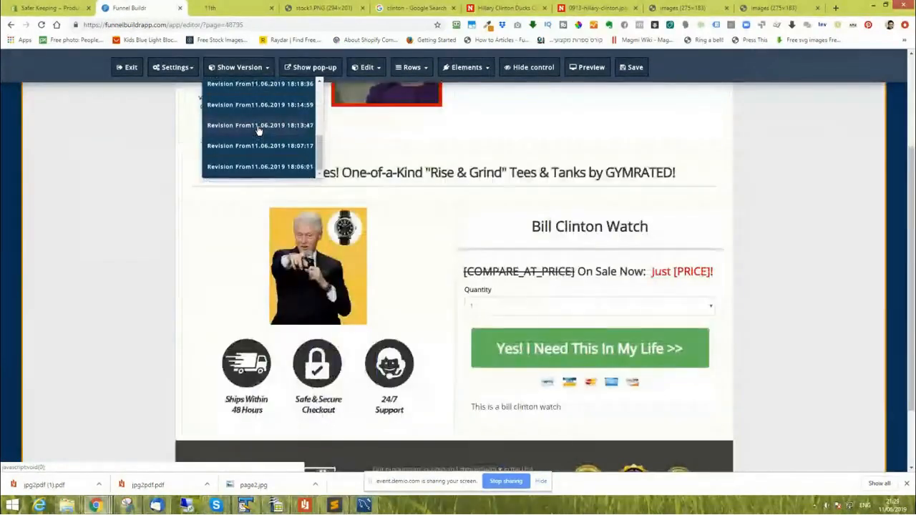
pyautogui.scroll(4, 259, 130)
pyautogui.click(240, 66)
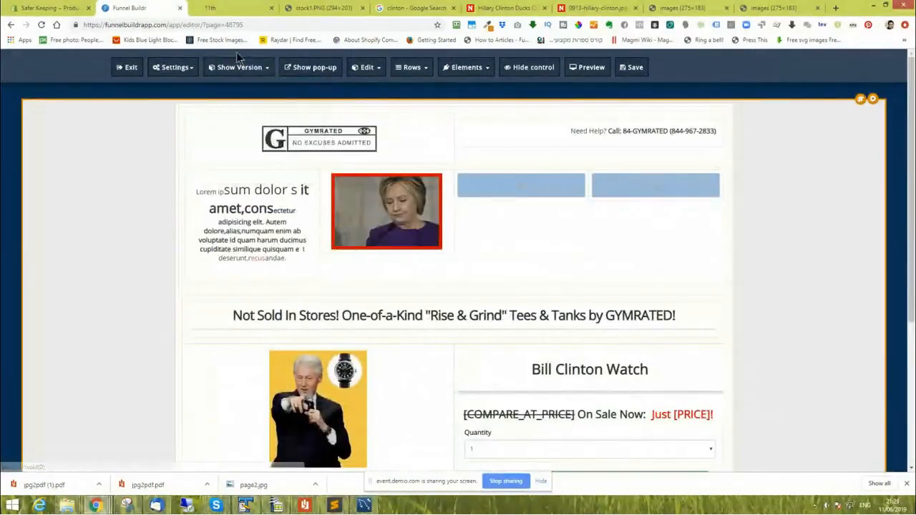
pyautogui.click(237, 66)
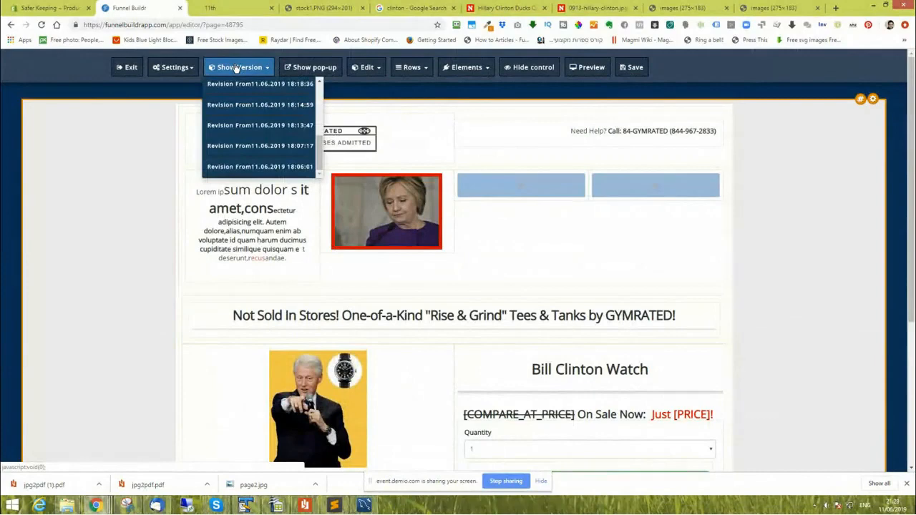
# - Try adding the Clickbump Secret Clock Safe with the Default Title variant as a bundle product, searching for "e", and delete it from the bundle
pyautogui.click(162, 67)
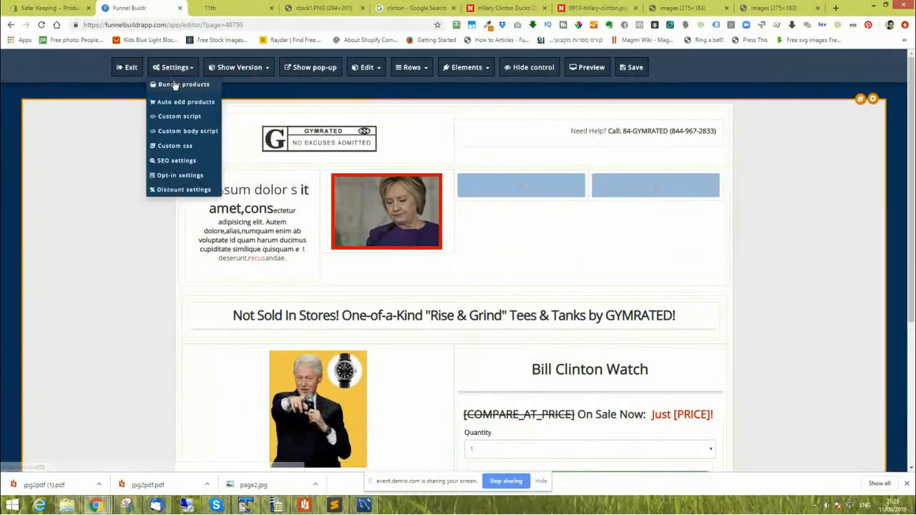
pyautogui.click(174, 84)
pyautogui.click(407, 138)
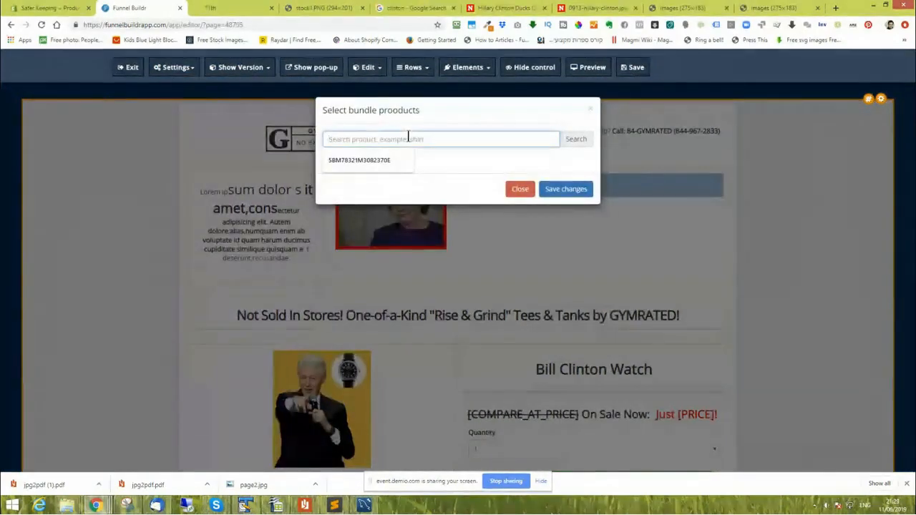
pyautogui.write('e')
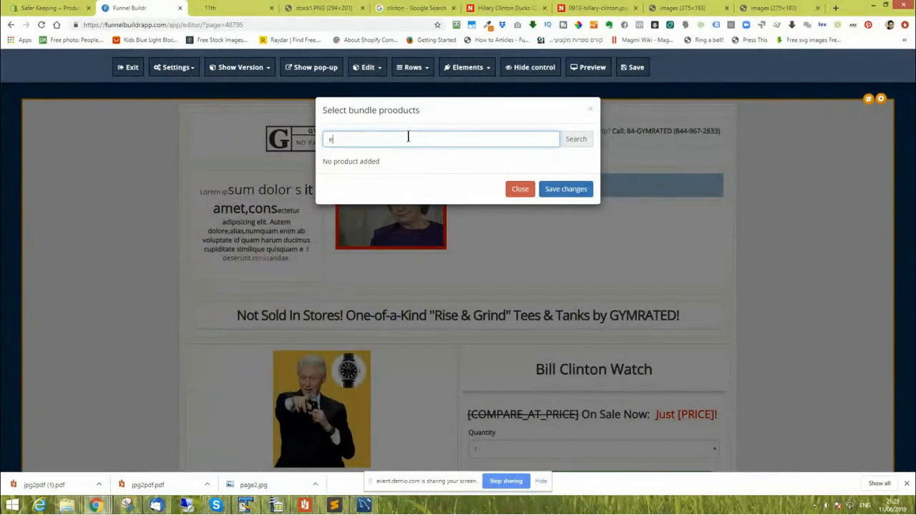
pyautogui.click(577, 142)
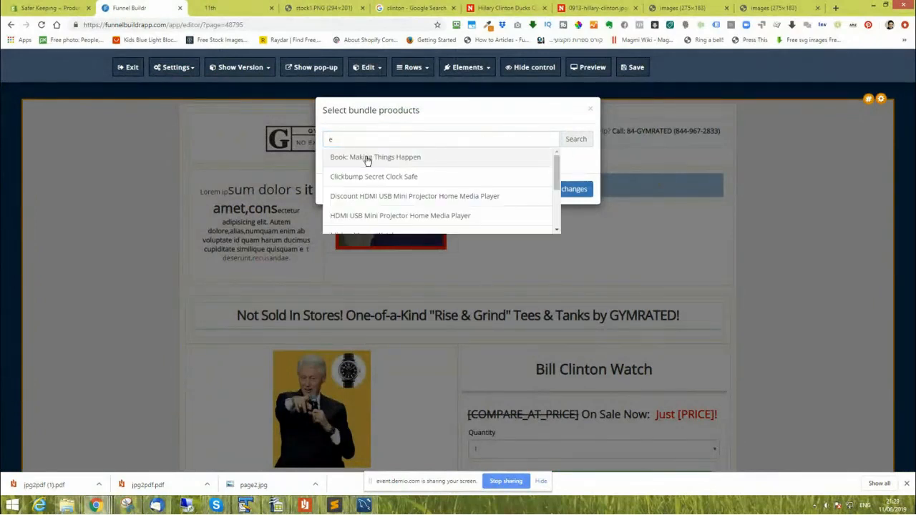
pyautogui.click(358, 178)
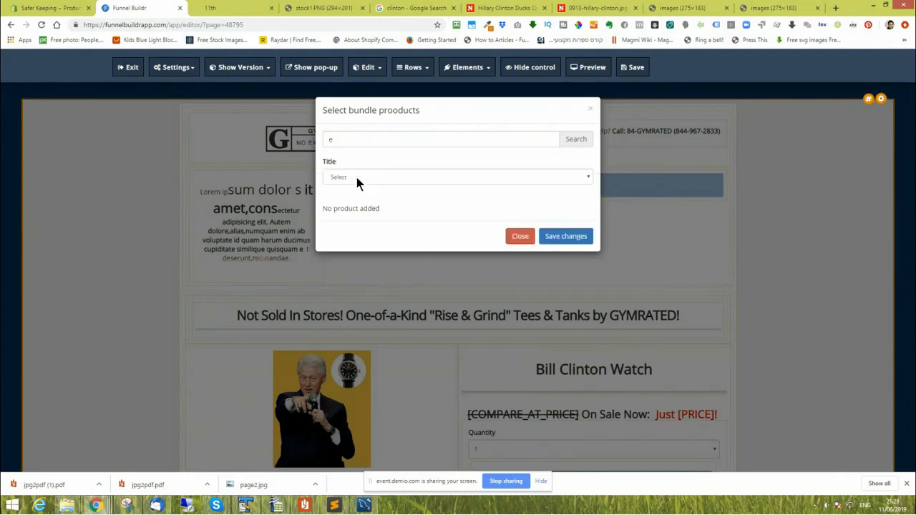
pyautogui.click(358, 183)
pyautogui.click(344, 197)
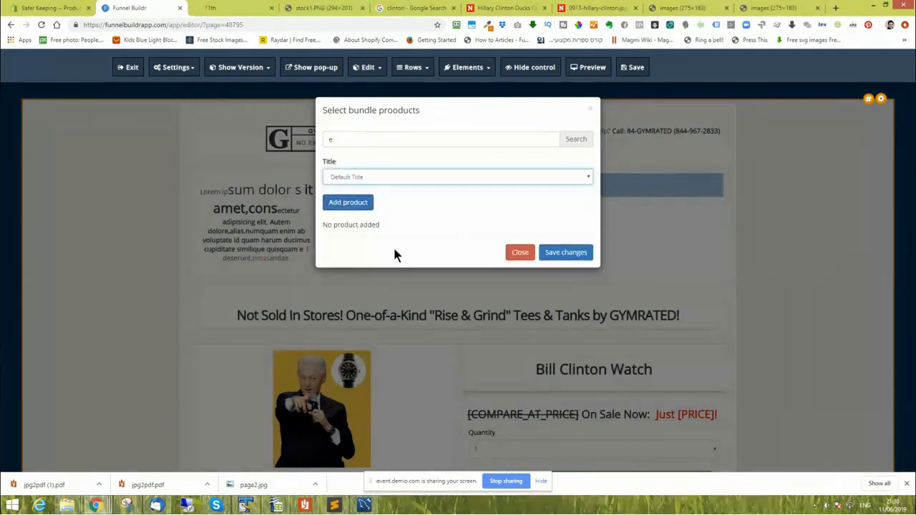
pyautogui.click(360, 203)
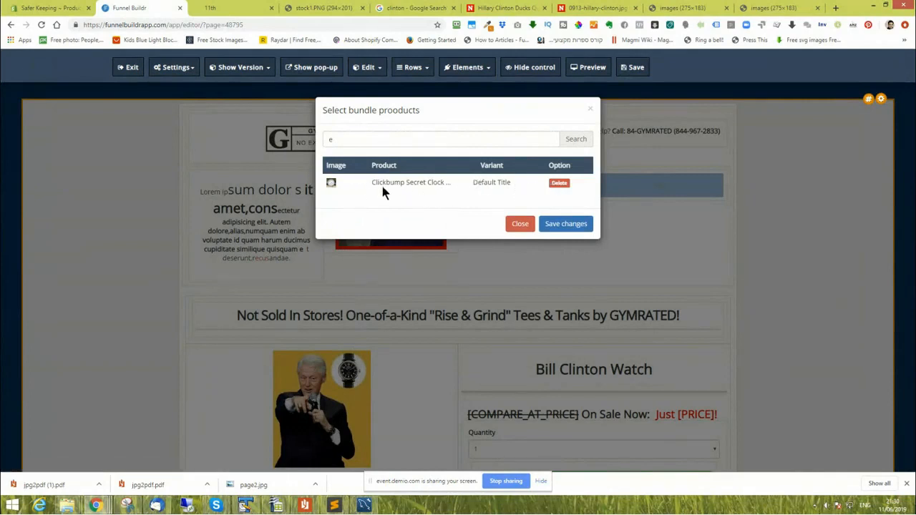
pyautogui.click(559, 183)
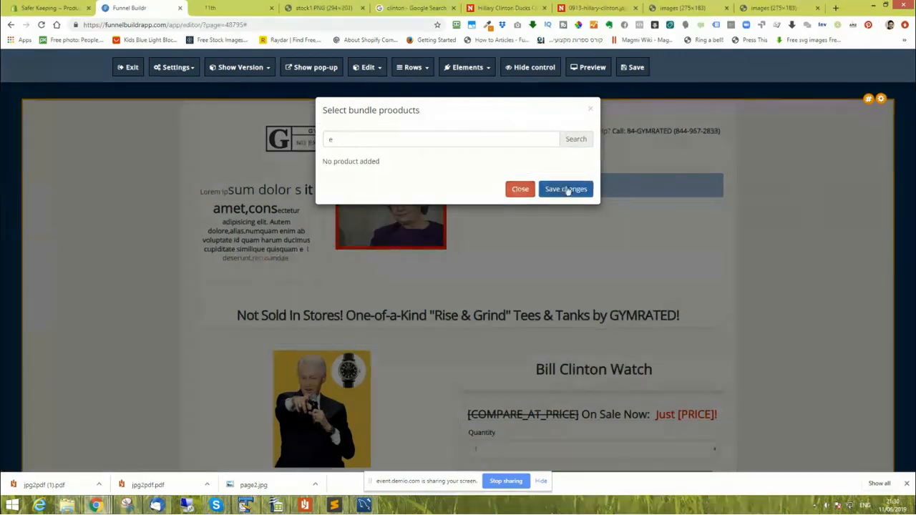
# - Save the bundle products selection with no product added
pyautogui.click(566, 188)
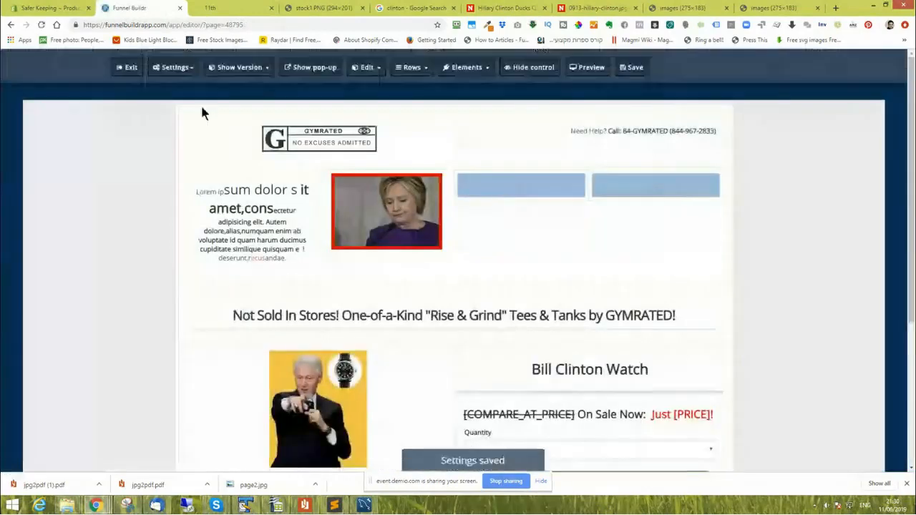
# - Search the auto add products for "e" and add Discount HDMI USB Mini Projector Home Media Player in the Default Title variant
pyautogui.click(170, 69)
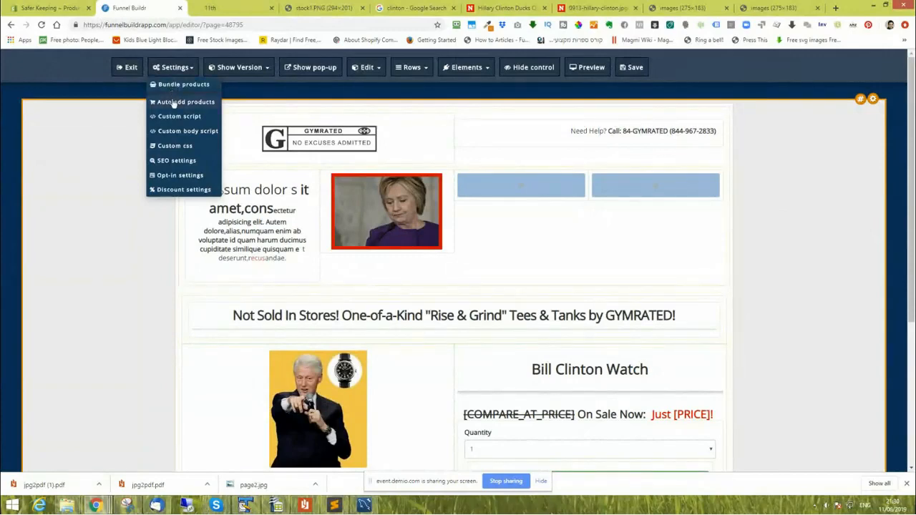
pyautogui.click(176, 101)
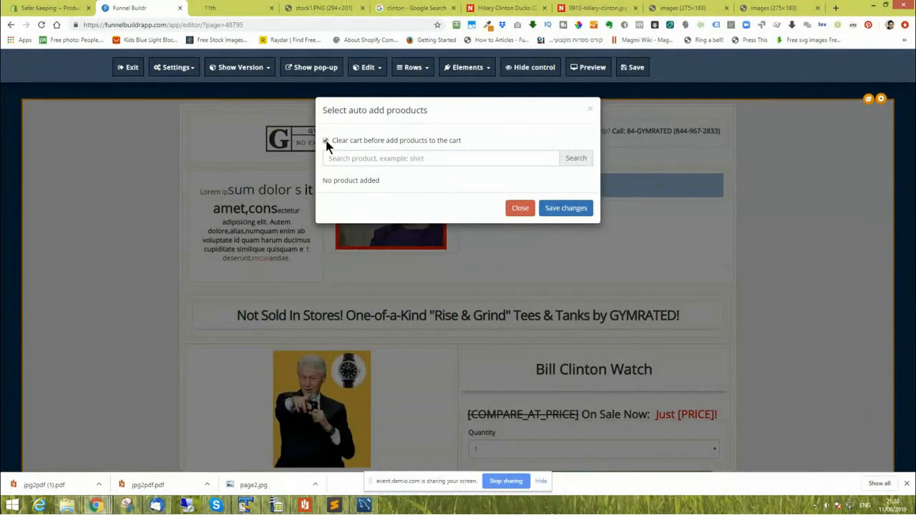
pyautogui.click(386, 159)
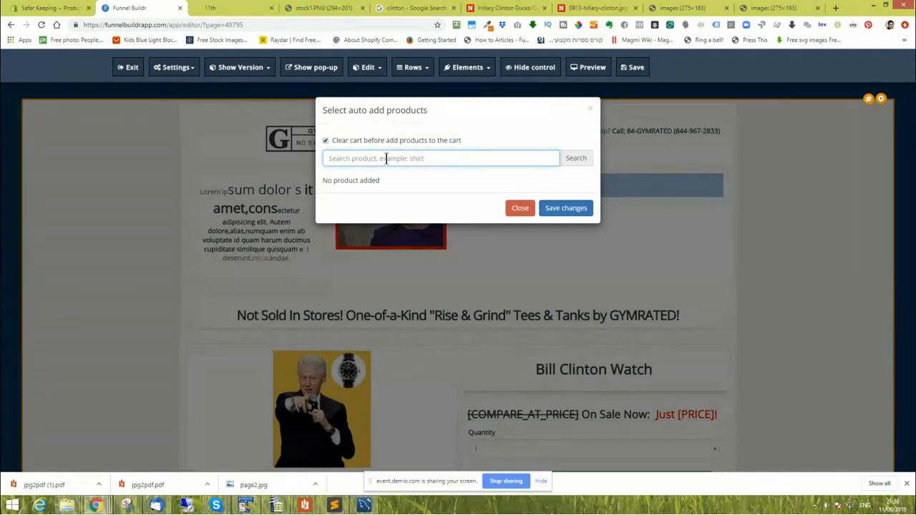
pyautogui.write('e')
pyautogui.click(574, 161)
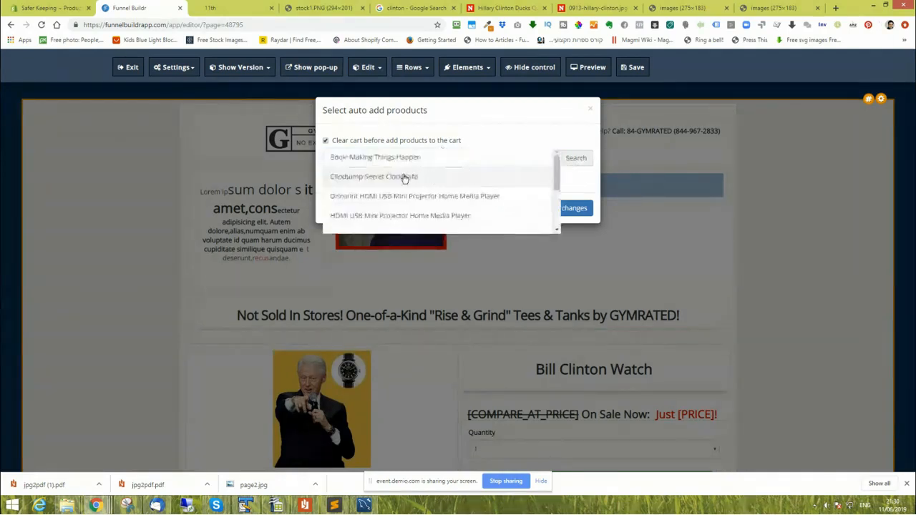
pyautogui.click(358, 200)
pyautogui.click(356, 197)
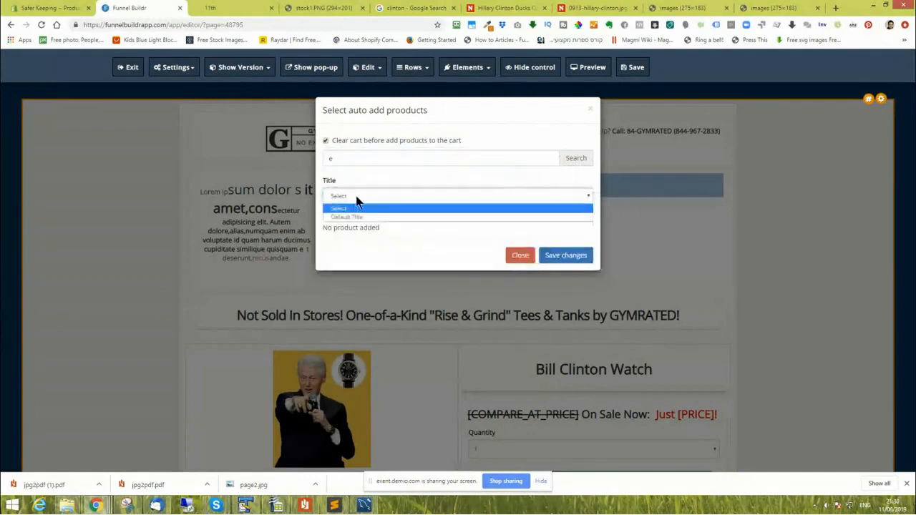
pyautogui.click(350, 216)
pyautogui.click(358, 221)
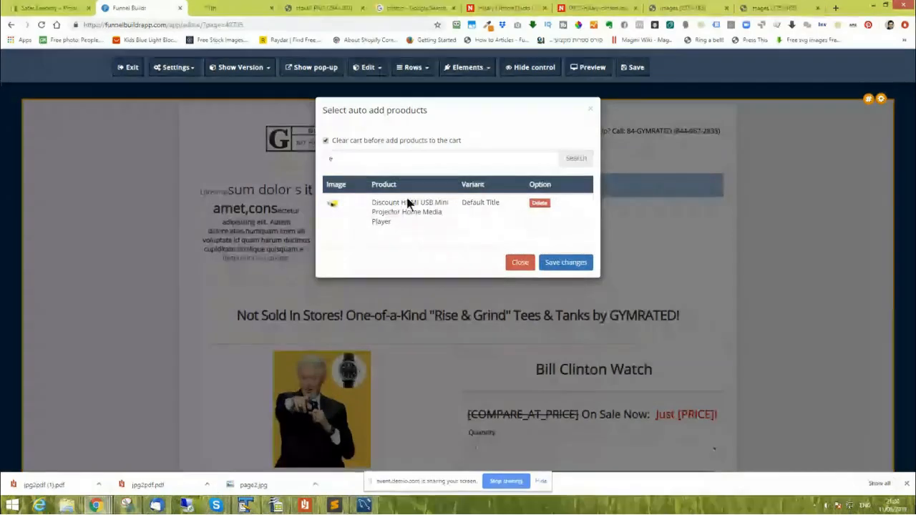
# - Turn off clearing the cart before adding products, delete the projector from the auto add list and save
pyautogui.click(326, 141)
pyautogui.click(540, 203)
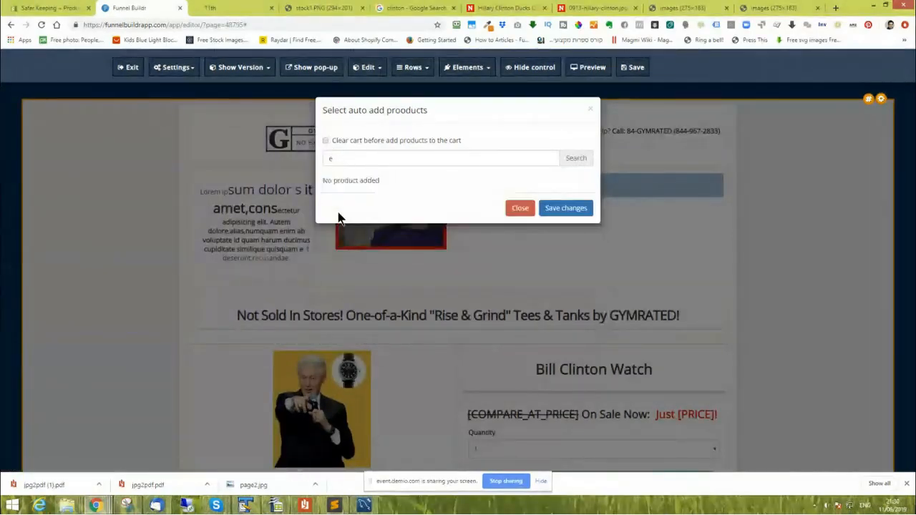
pyautogui.click(570, 209)
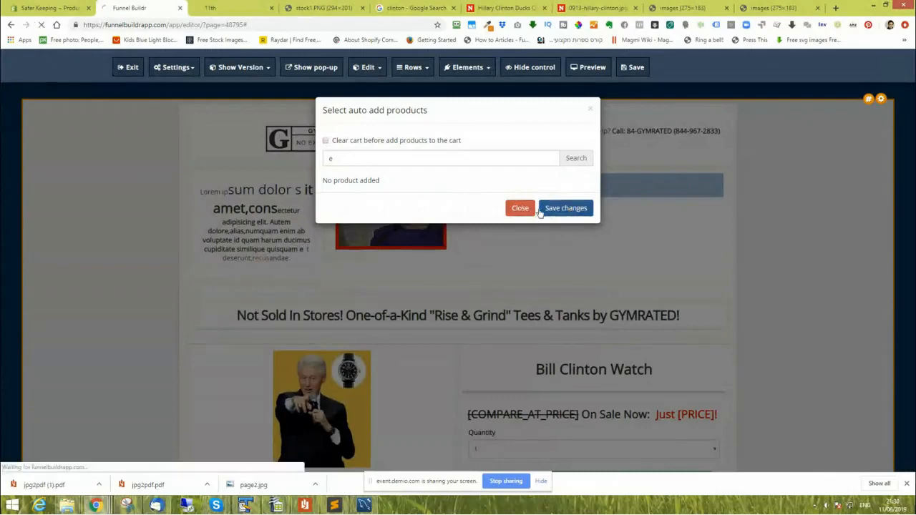
pyautogui.click(521, 210)
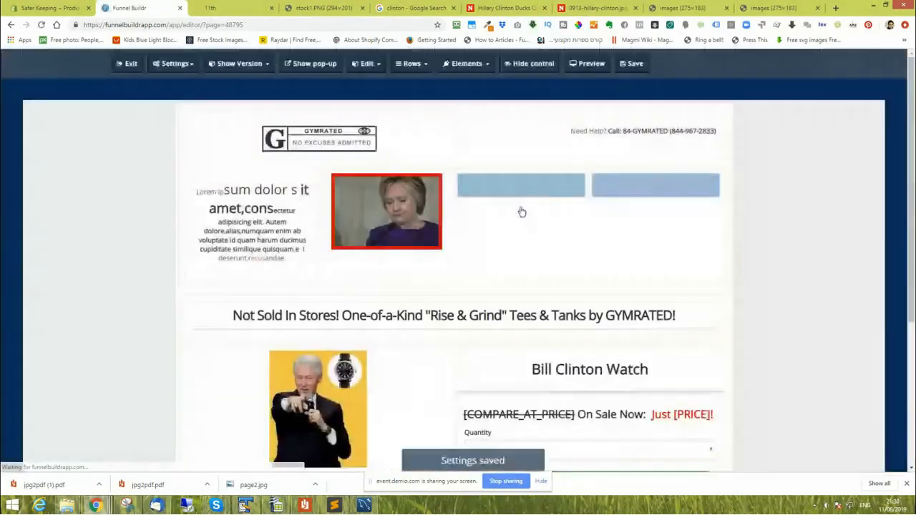
pyautogui.click(640, 72)
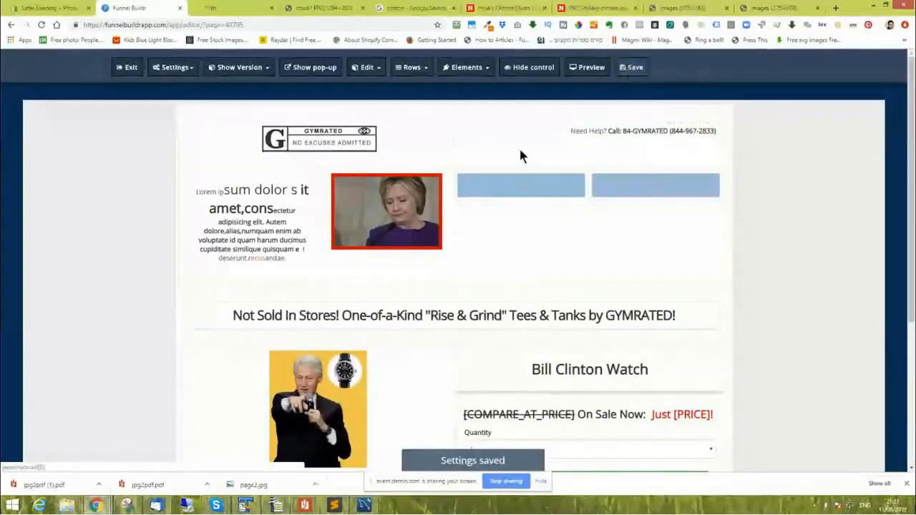
# - Examine the custom script and custom CSS settings of the page, closing each without changes
pyautogui.click(173, 67)
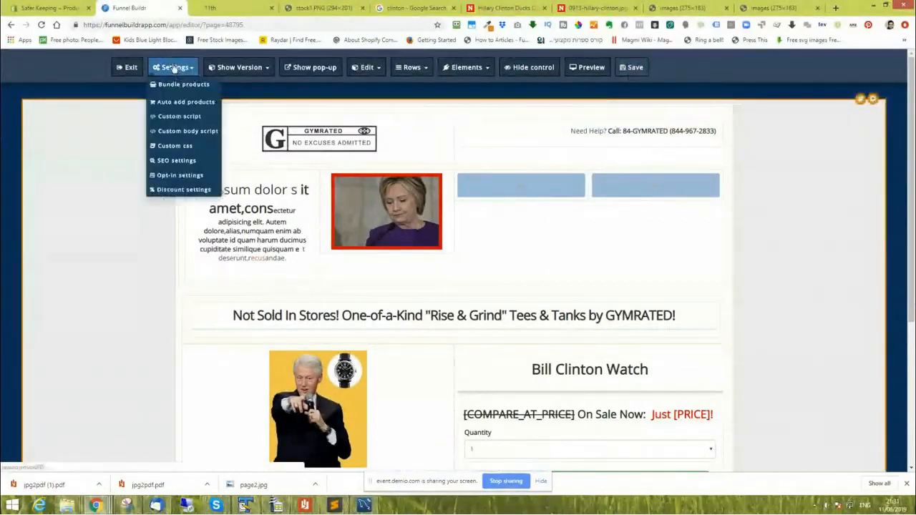
pyautogui.click(178, 117)
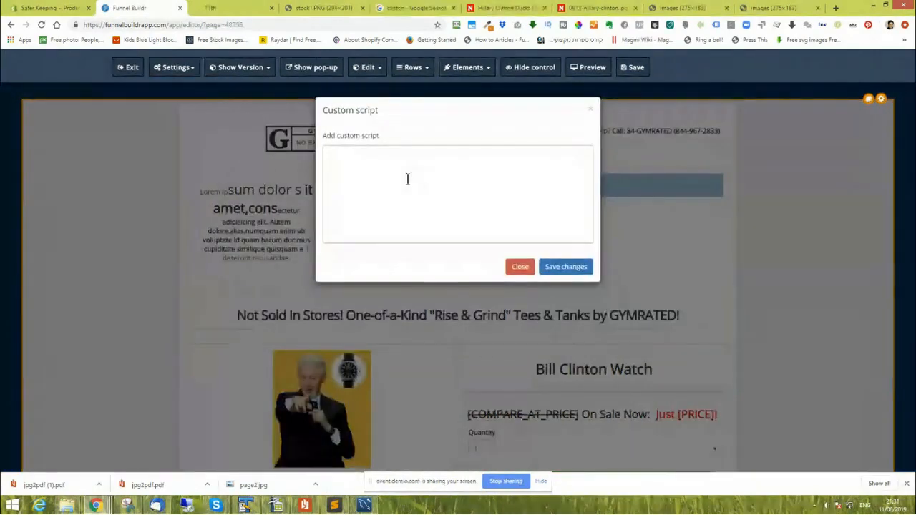
pyautogui.click(407, 178)
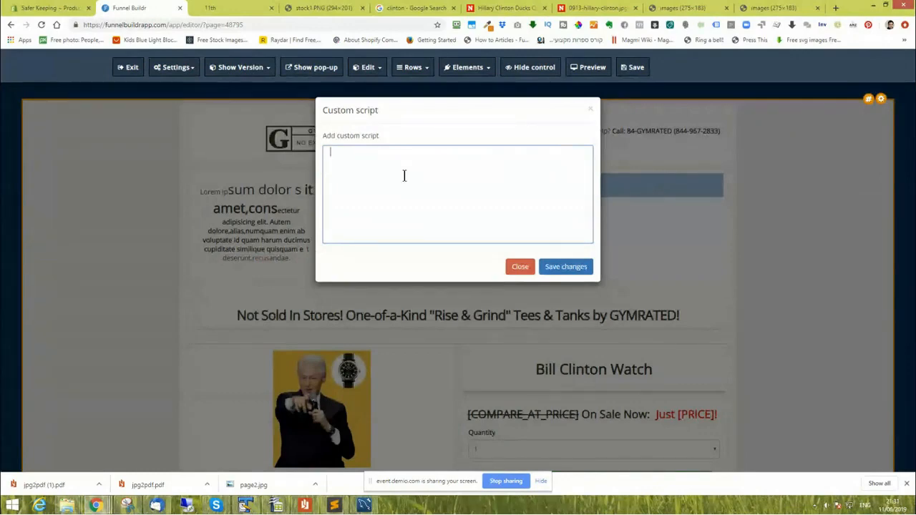
pyautogui.click(520, 266)
pyautogui.click(166, 72)
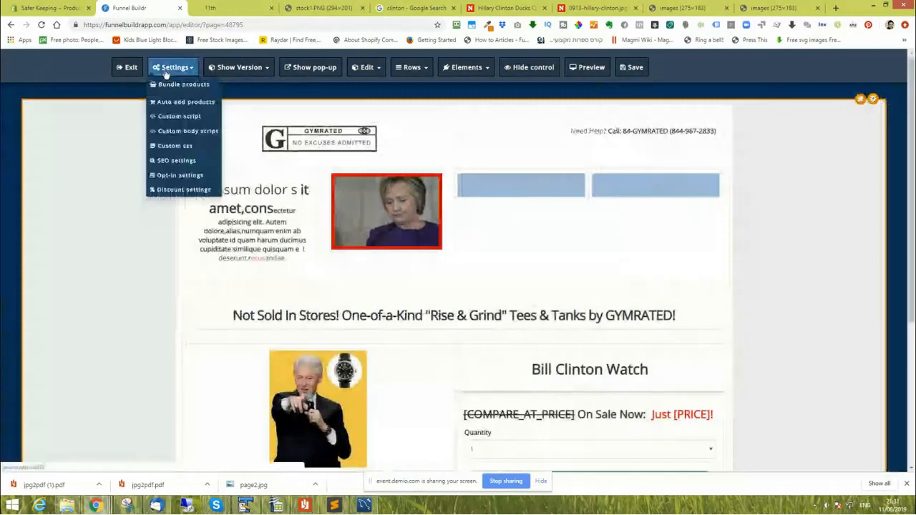
pyautogui.click(181, 146)
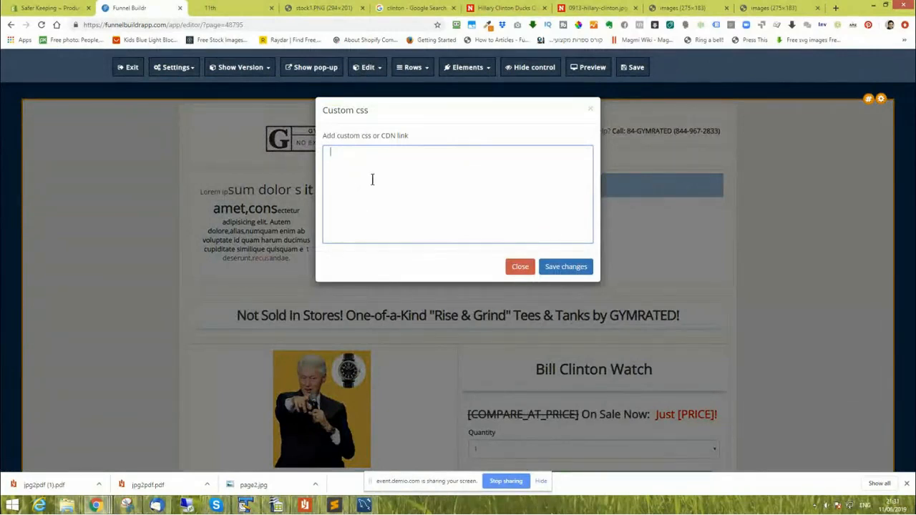
pyautogui.click(519, 266)
# - Open the SEO settings and examine the page title and page description fields
pyautogui.click(169, 68)
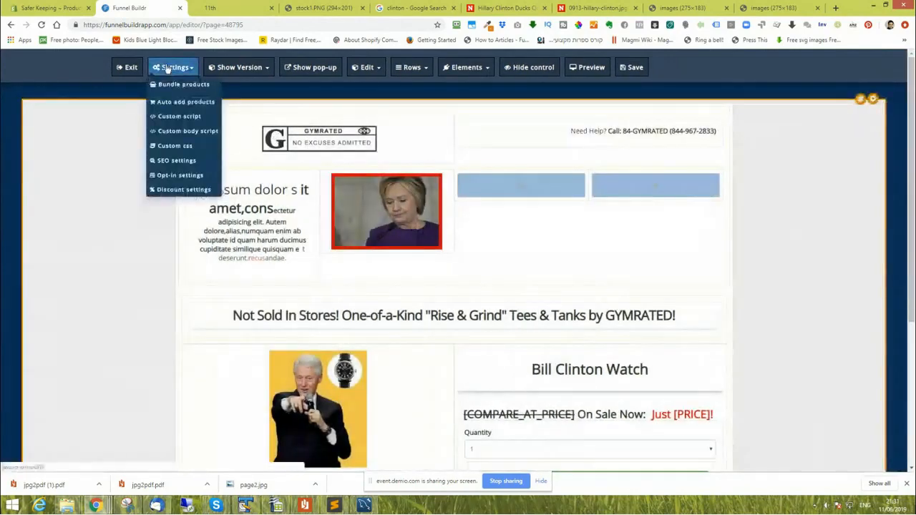
pyautogui.click(177, 161)
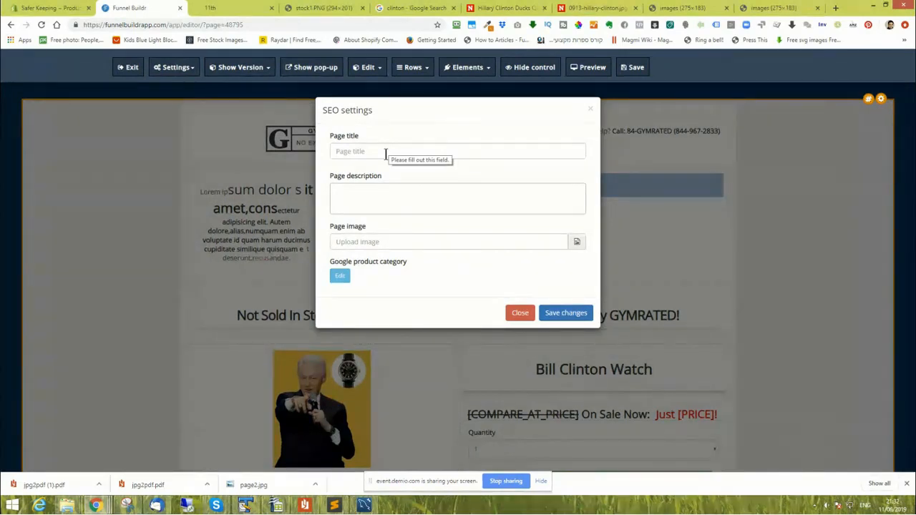
pyautogui.click(385, 153)
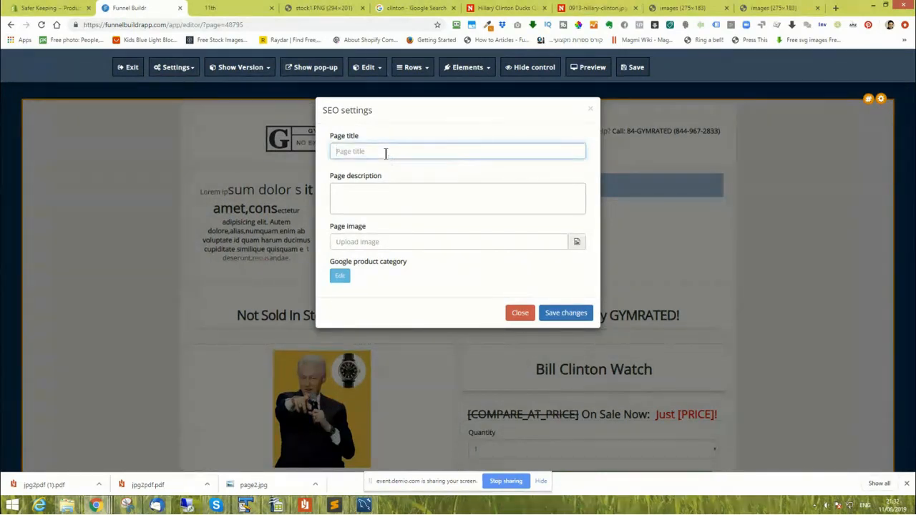
pyautogui.click(360, 196)
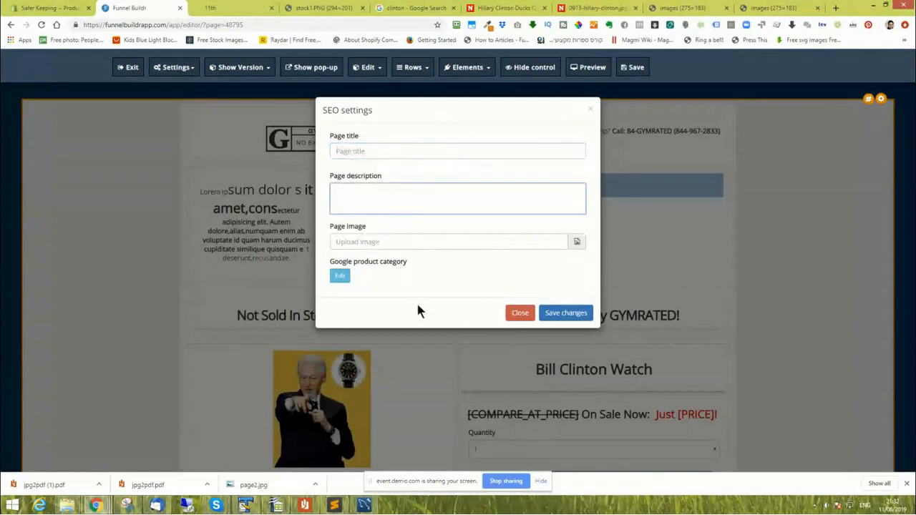
# - Choose the Google product category Cameras & Optics > Cameras > Disposable Cameras and close the SEO settings without saving
pyautogui.click(340, 276)
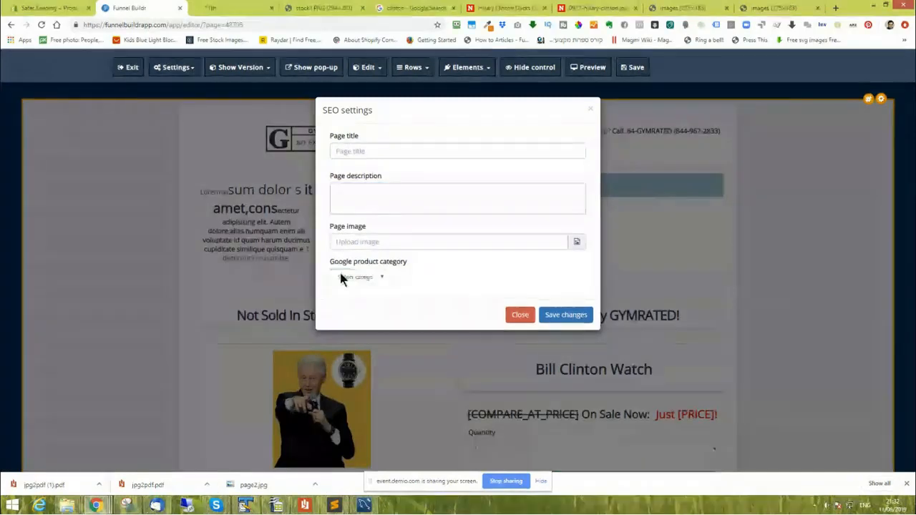
pyautogui.click(344, 277)
pyautogui.click(358, 340)
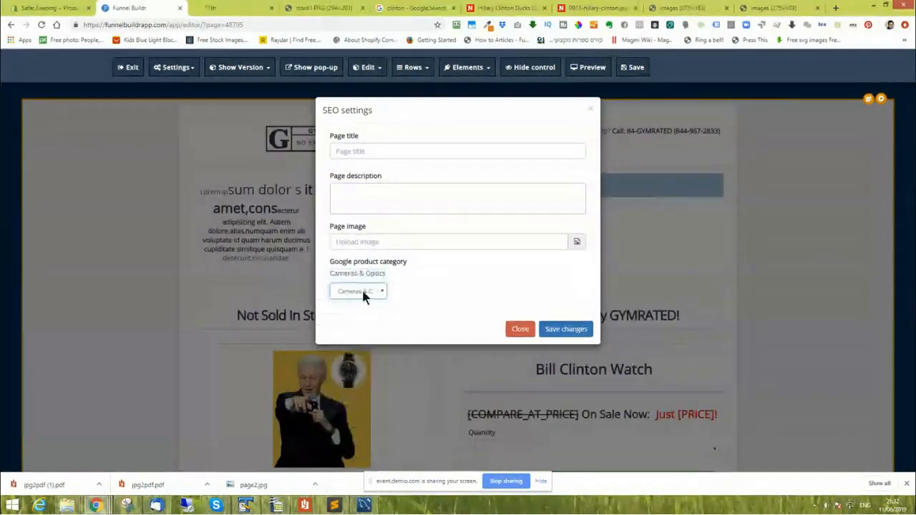
pyautogui.click(363, 294)
pyautogui.click(419, 292)
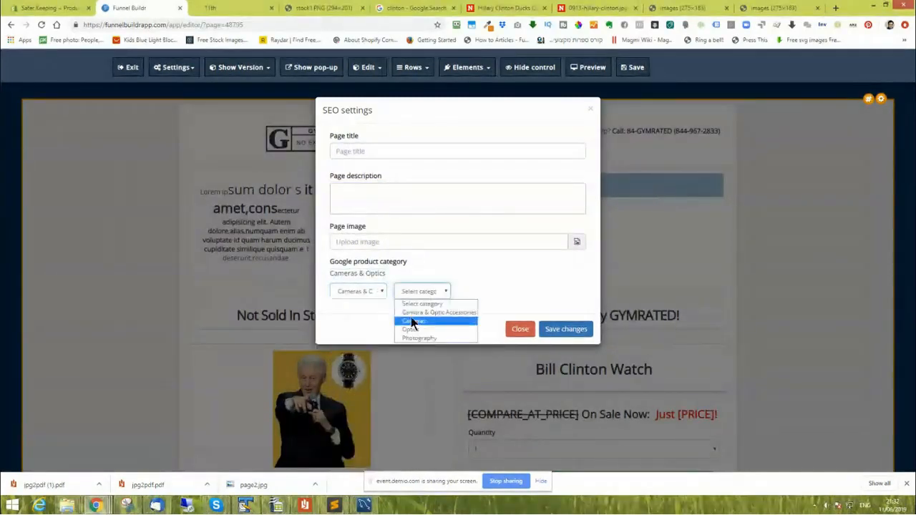
pyautogui.click(413, 323)
pyautogui.click(481, 292)
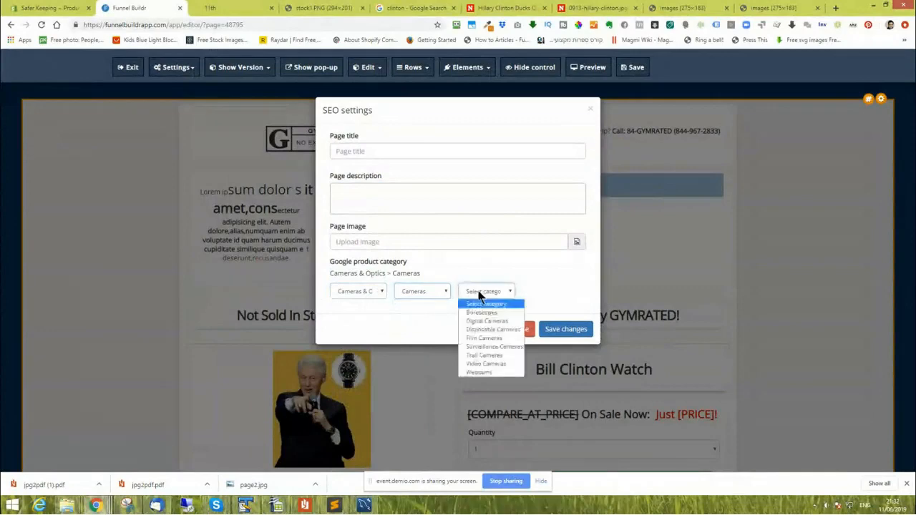
pyautogui.click(481, 330)
pyautogui.click(518, 331)
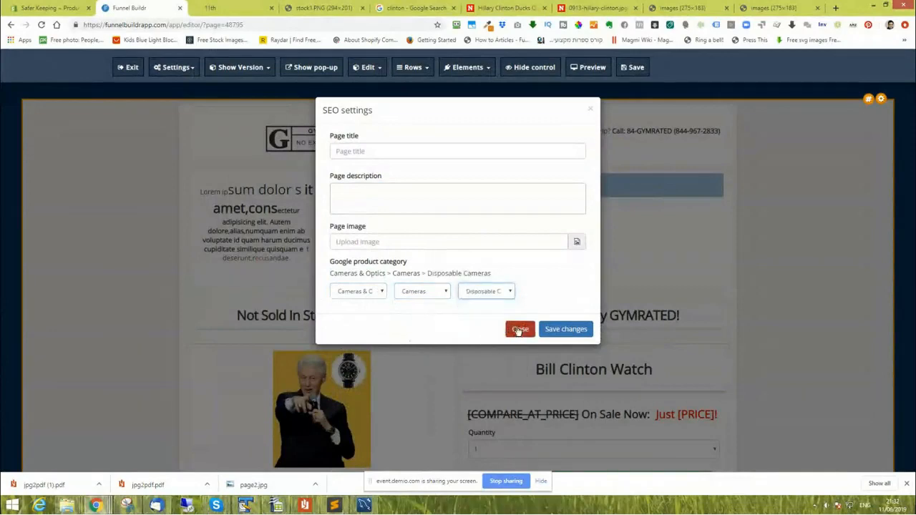
# - Examine the discount settings, including the discount types and value, and close them without saving
pyautogui.click(173, 67)
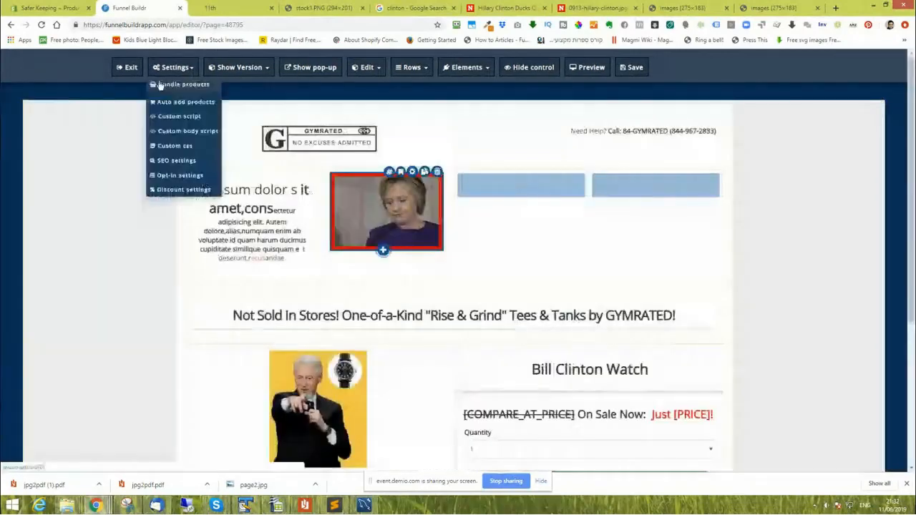
pyautogui.click(181, 189)
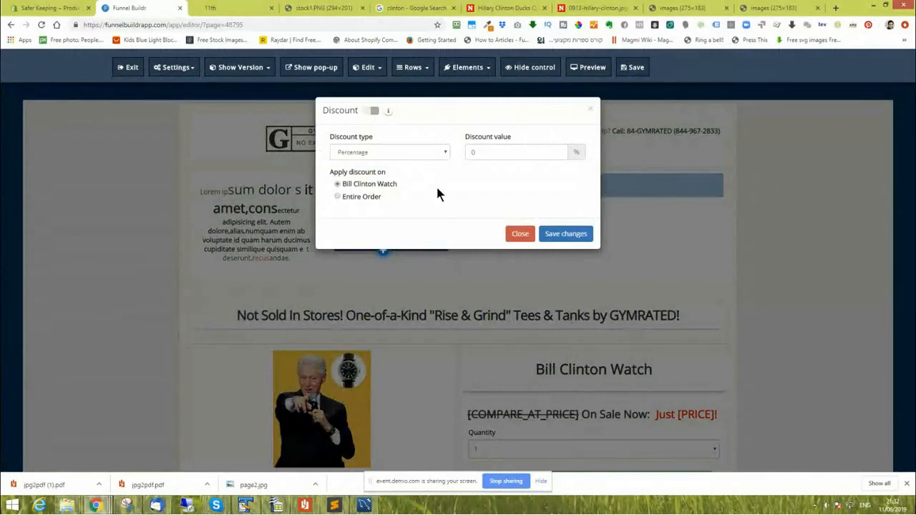
pyautogui.click(367, 154)
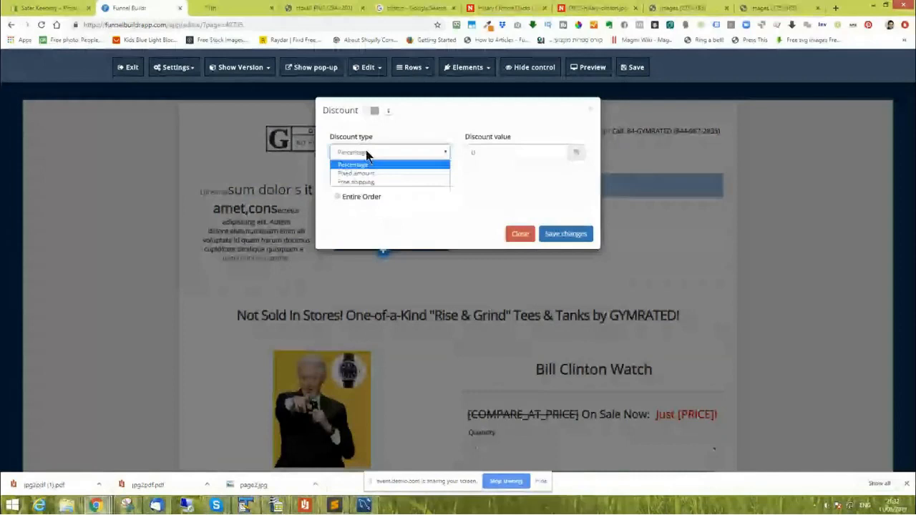
pyautogui.click(512, 151)
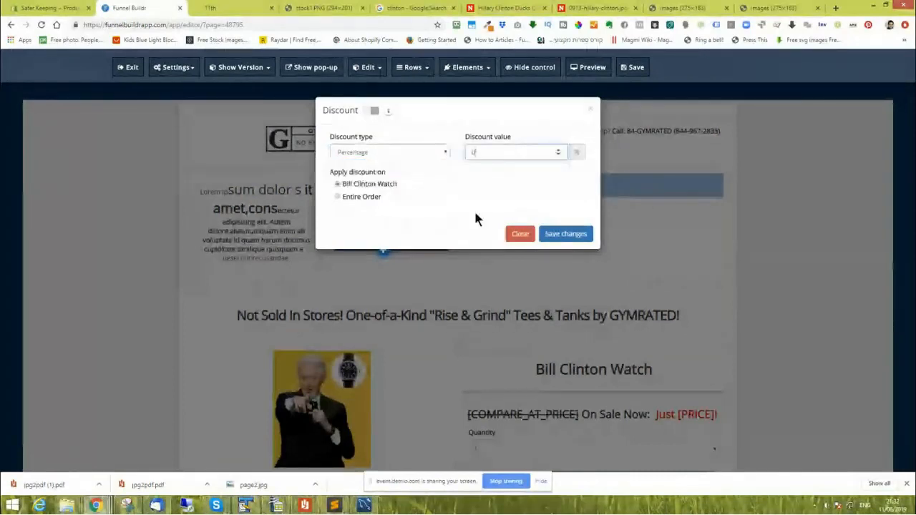
pyautogui.moveTo(388, 111)
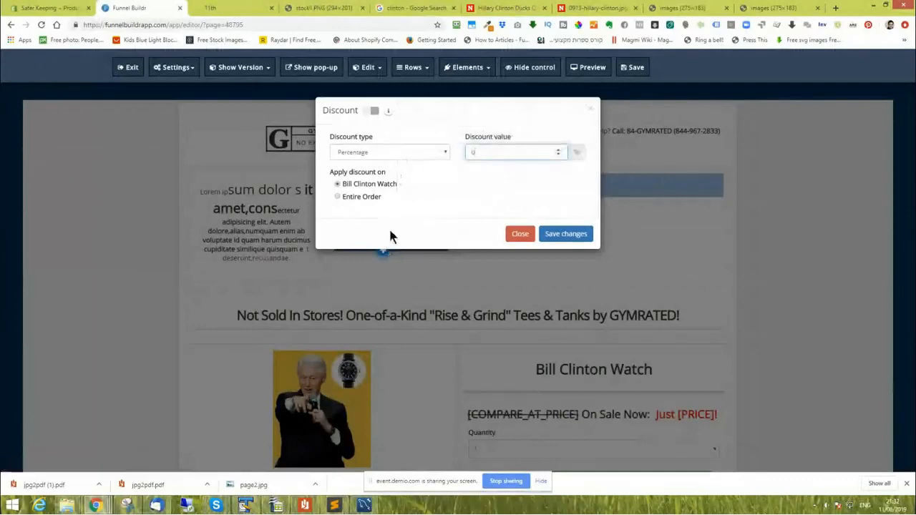
pyautogui.click(509, 234)
pyautogui.click(175, 67)
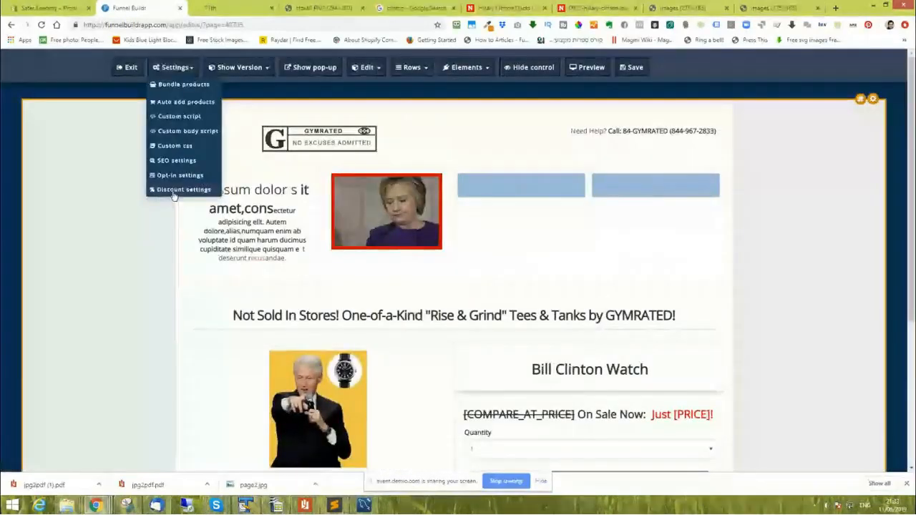
pyautogui.click(86, 223)
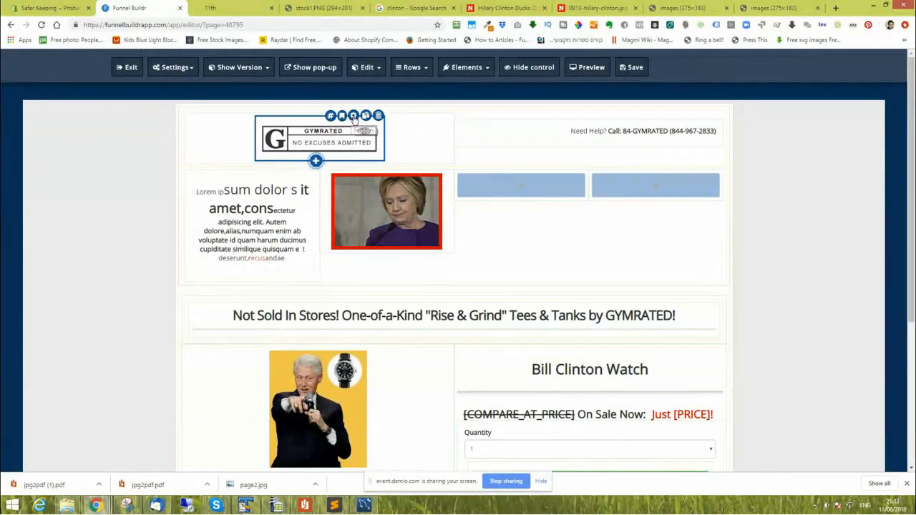
# - Replace the GYMRATED logo at the top of the page with the media library's black image containing a white text box
pyautogui.click(353, 116)
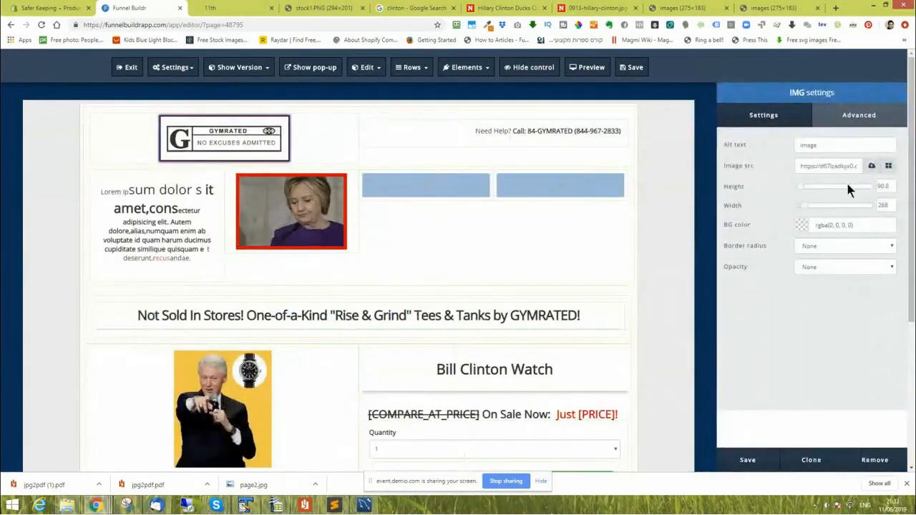
pyautogui.click(893, 167)
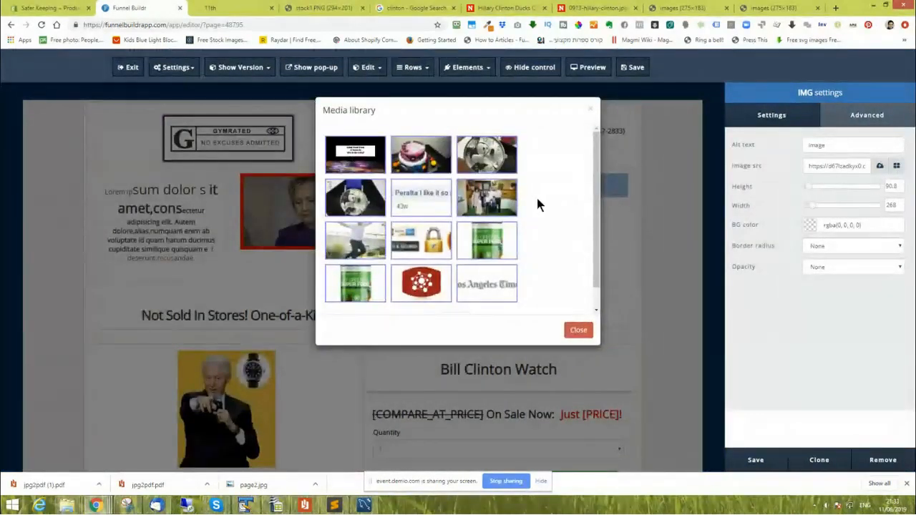
pyautogui.moveTo(379, 155)
pyautogui.click(340, 157)
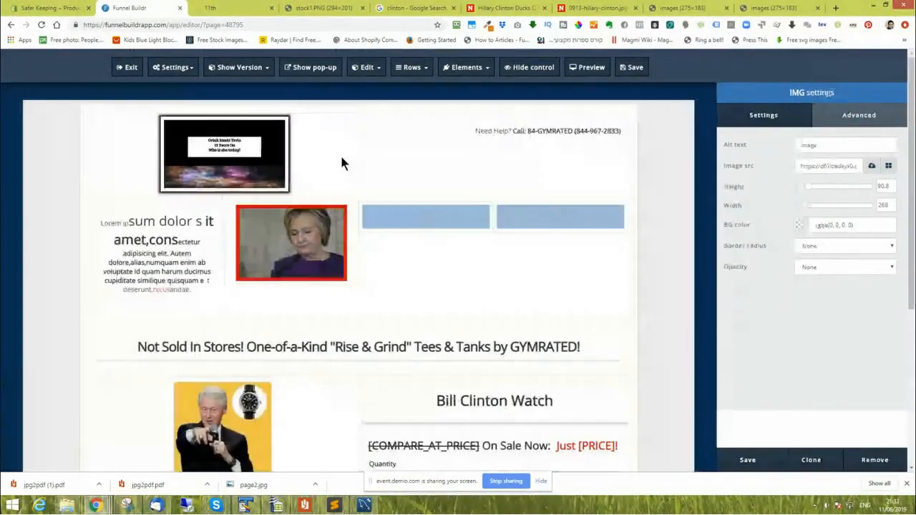
# - Change the final digits of the phone number in the header's Need Help text, save the page and exit the editor
pyautogui.click(457, 175)
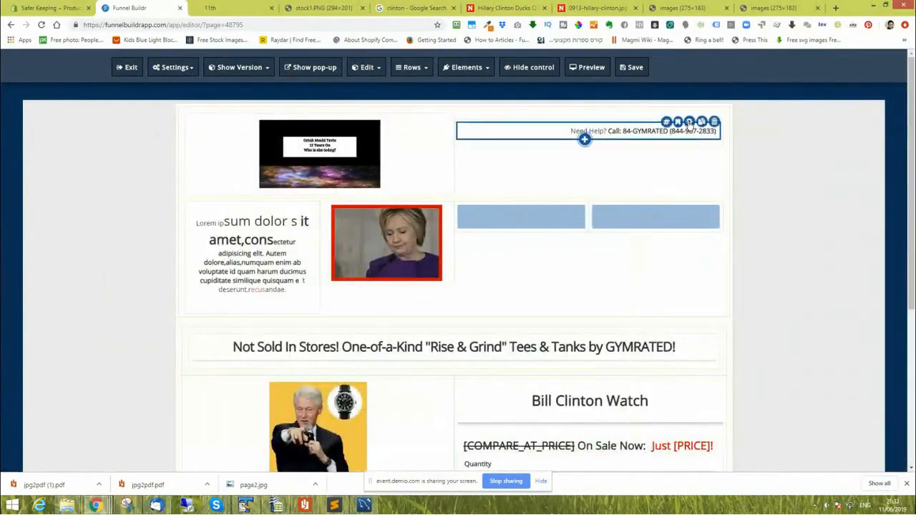
pyautogui.click(689, 122)
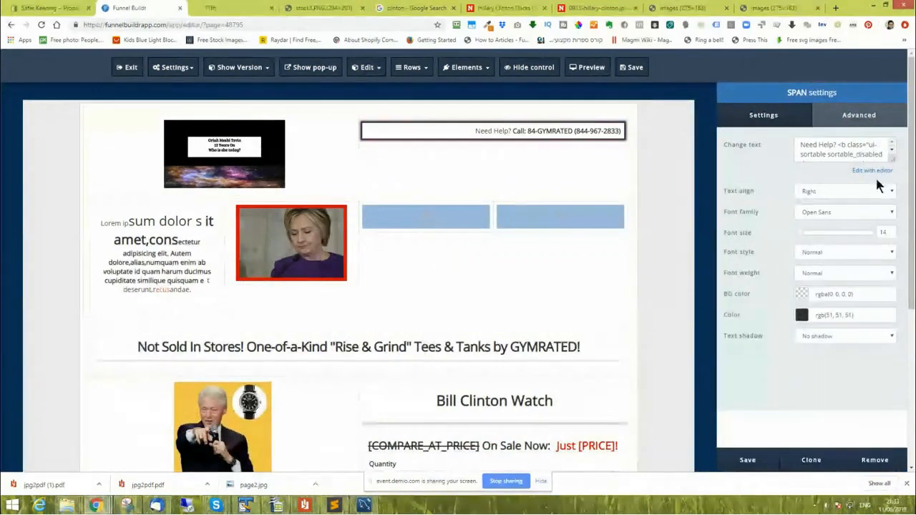
pyautogui.click(871, 171)
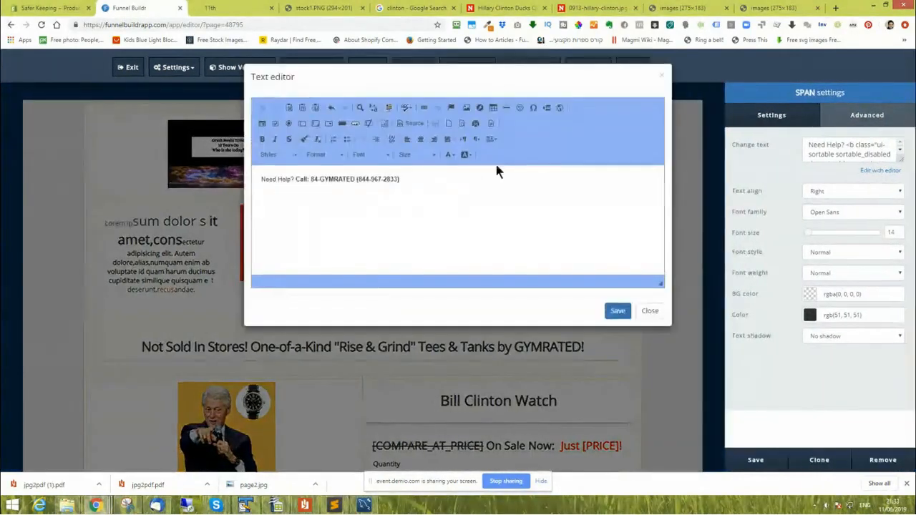
pyautogui.click(386, 179)
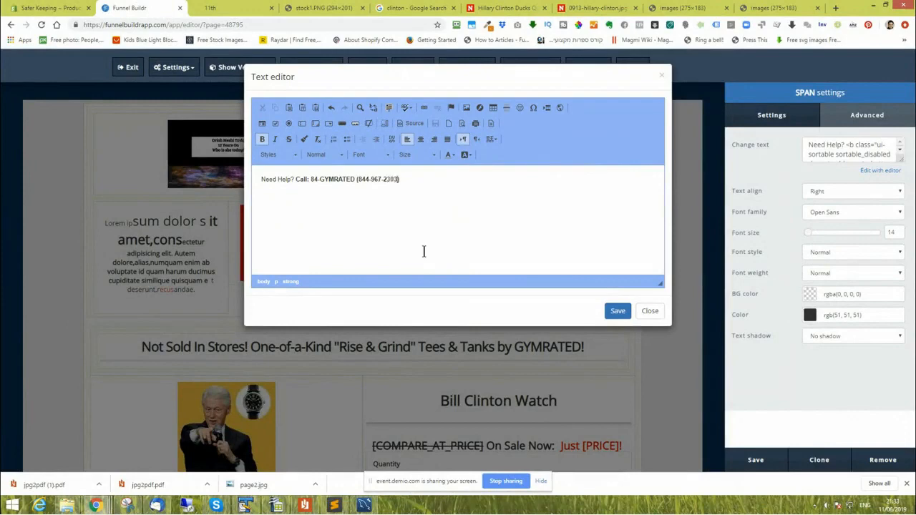
pyautogui.click(615, 310)
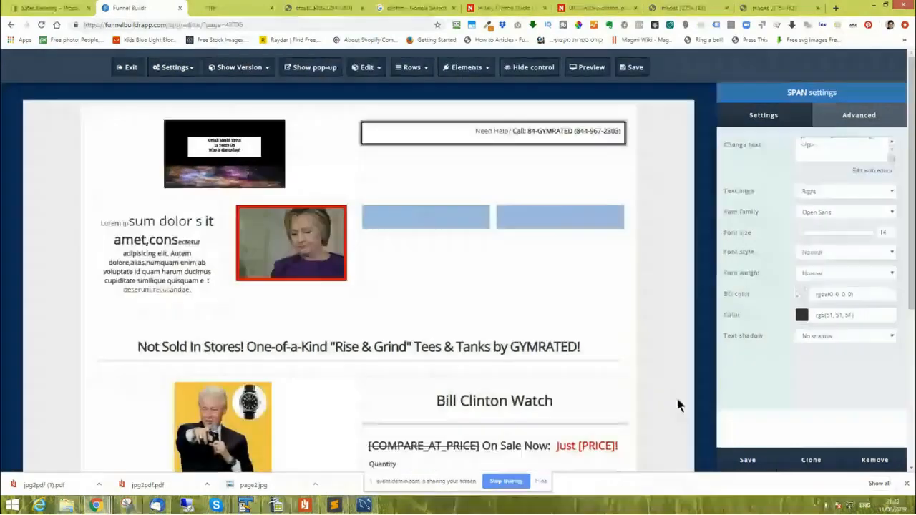
pyautogui.click(748, 461)
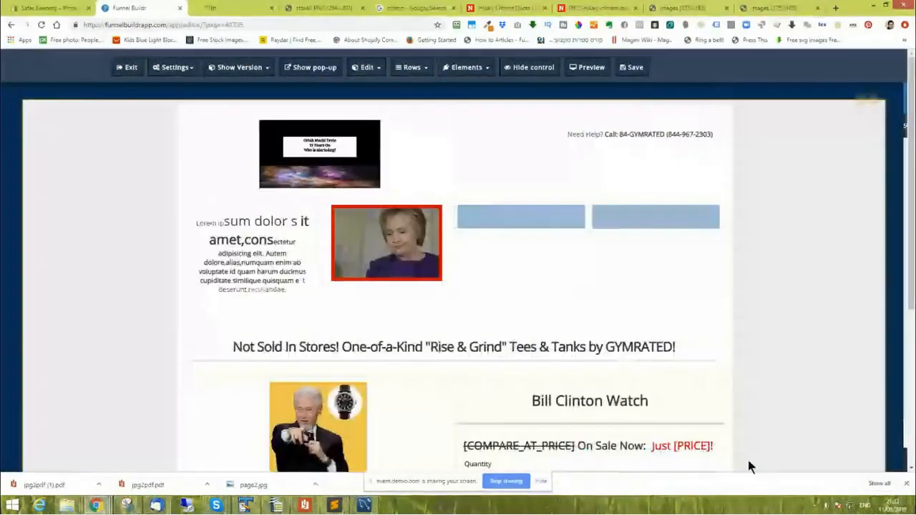
pyautogui.click(627, 73)
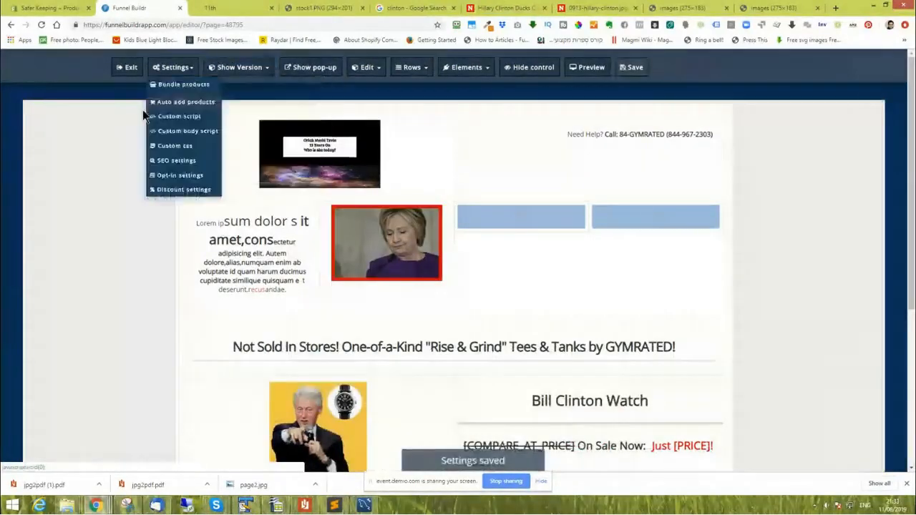
pyautogui.click(128, 68)
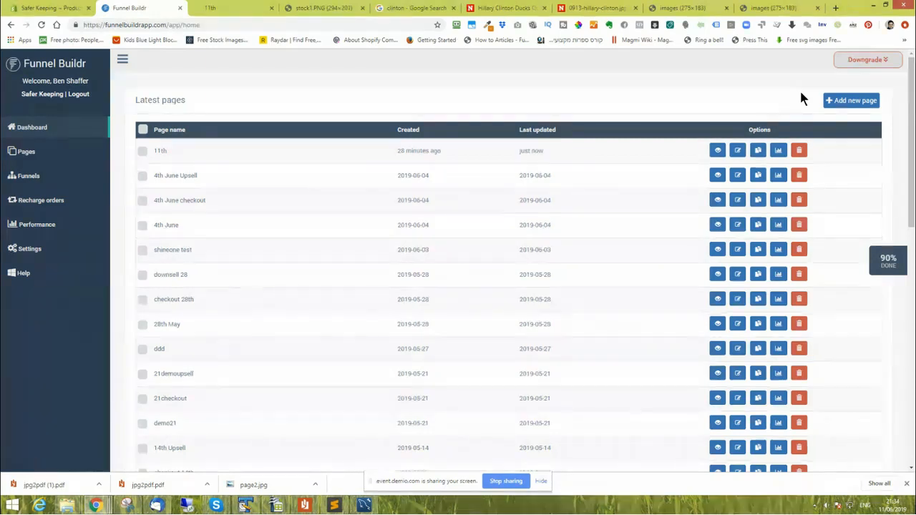
# - Start a new page with checkout as both its page name and page title
pyautogui.click(854, 101)
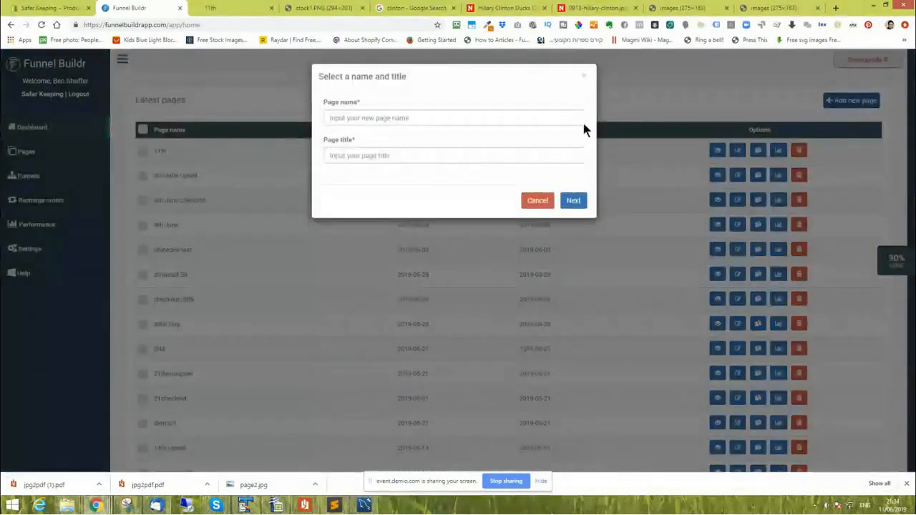
pyautogui.click(383, 118)
pyautogui.write('c')
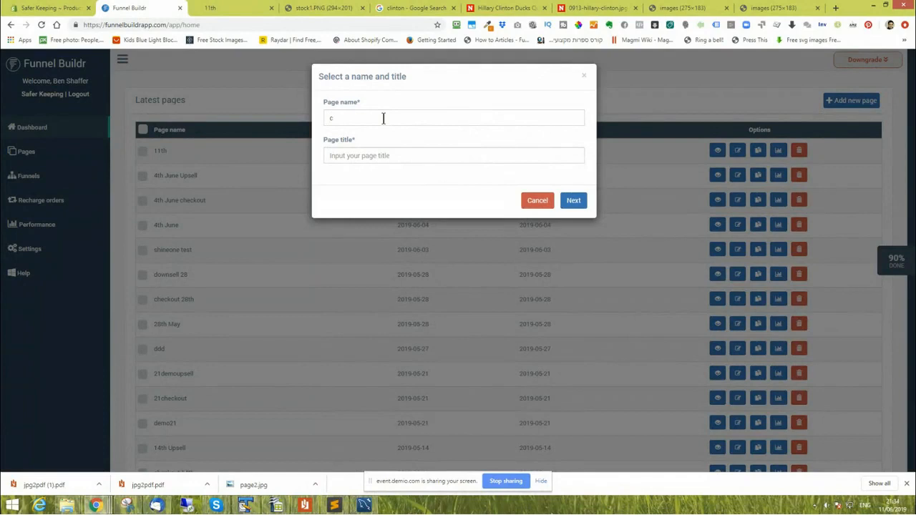
pyautogui.write('heckout')
pyautogui.hotkey('ctrl', 'a')
pyautogui.hotkey('ctrl', 'c')
pyautogui.click(352, 154)
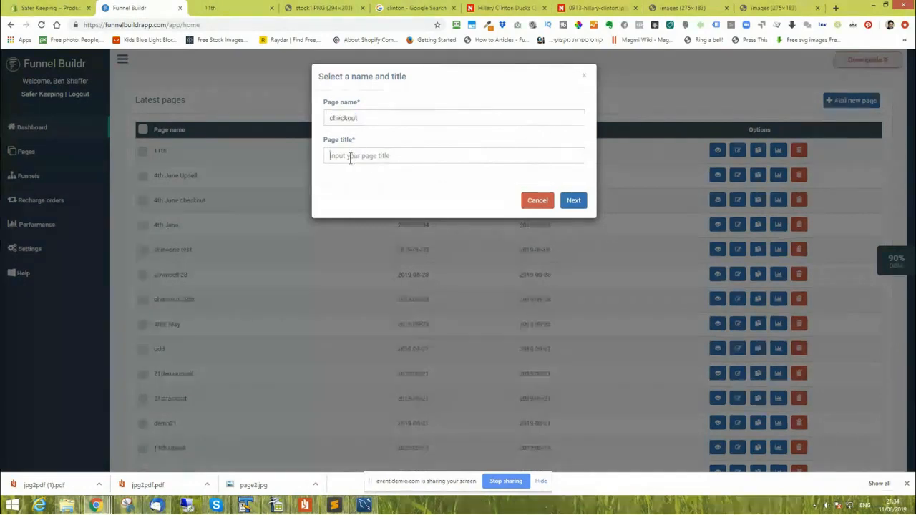
pyautogui.hotkey('ctrl', 'v')
pyautogui.click(571, 202)
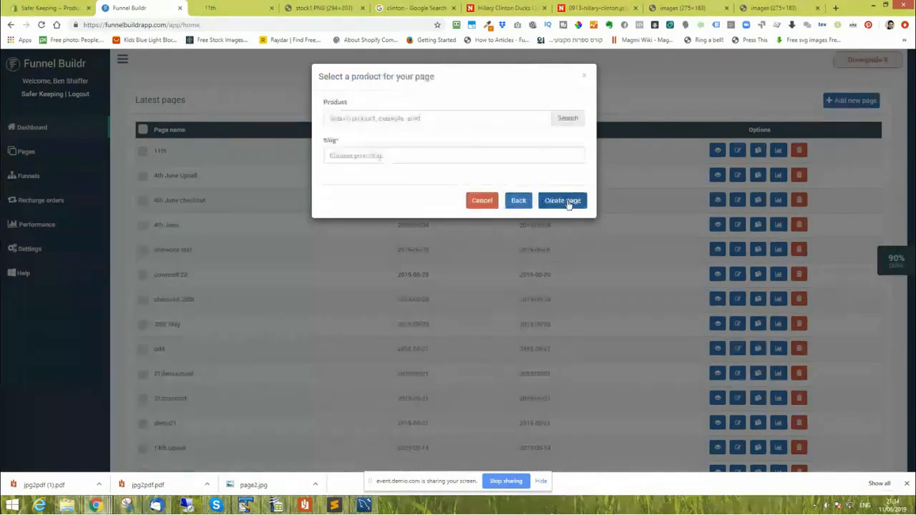
# - Assign the Bill Clinton Watch product to the new page and create it from the Single page checkout template
pyautogui.click(503, 117)
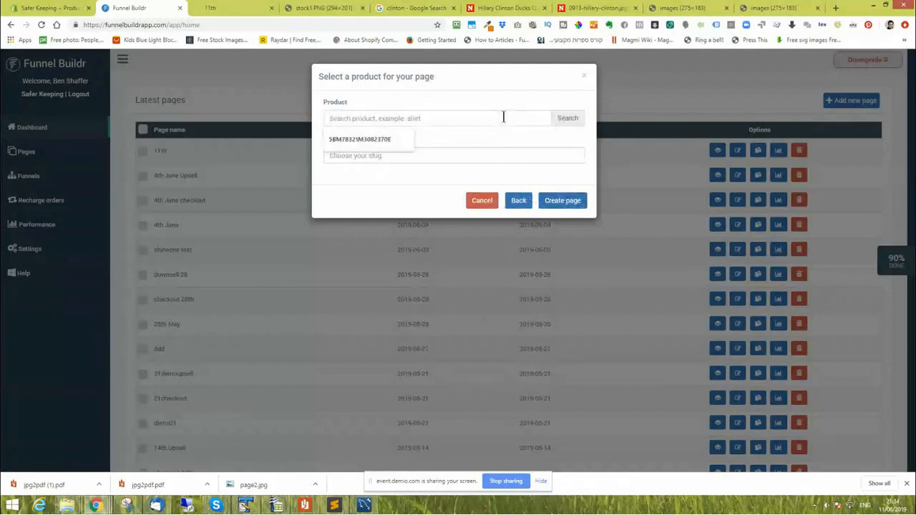
pyautogui.write('c')
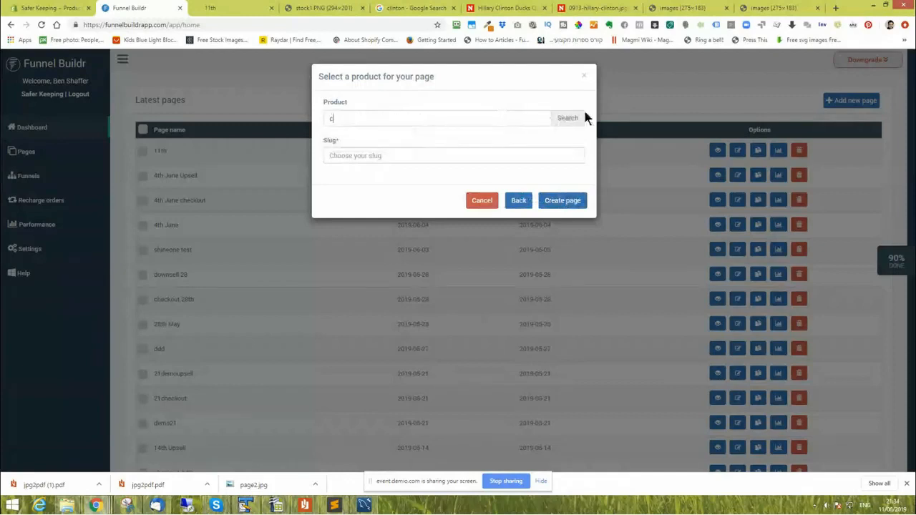
pyautogui.click(576, 118)
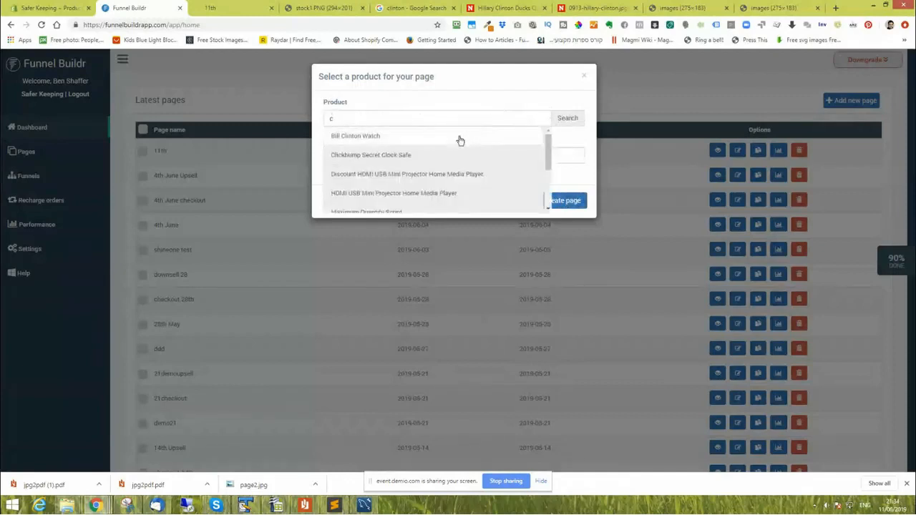
pyautogui.click(460, 140)
pyautogui.click(566, 194)
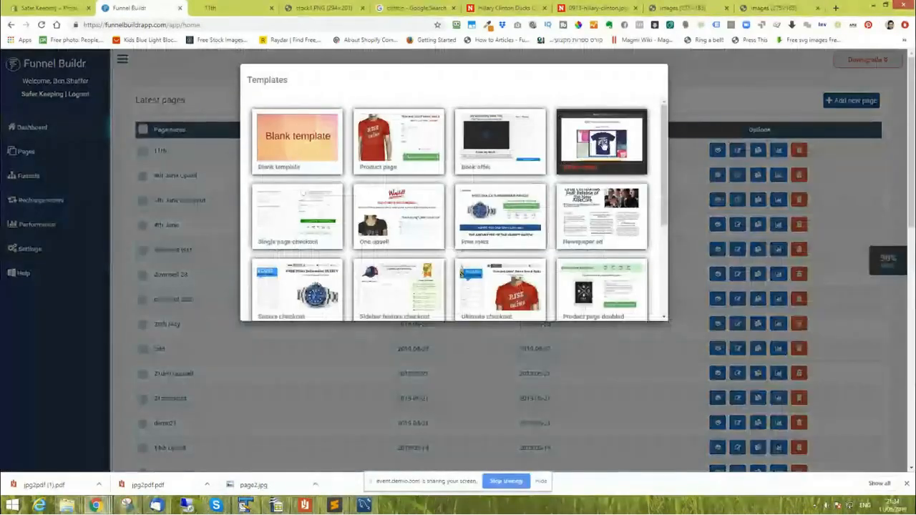
pyautogui.click(294, 216)
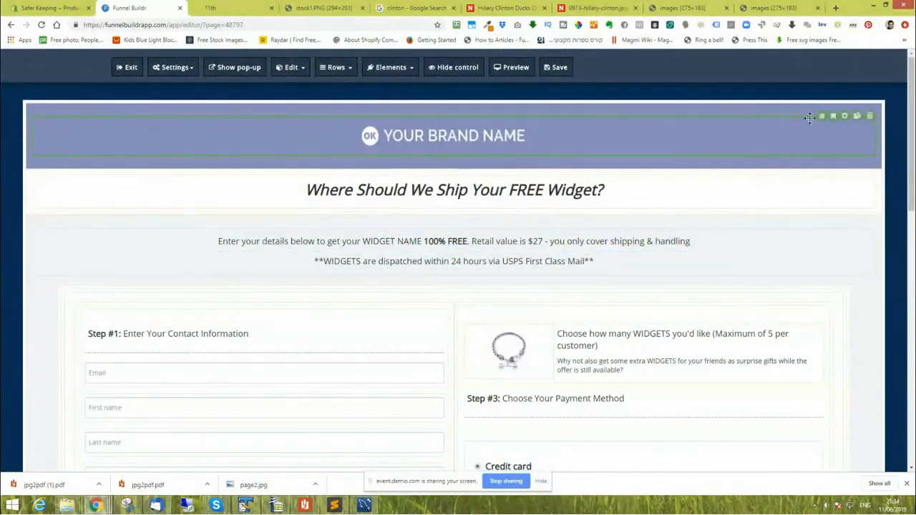
# - Remove the YOUR BRAND NAME banner, reword the headline as "Where Should We Ship Your FREE BOOK?" and save the page
pyautogui.moveTo(871, 117)
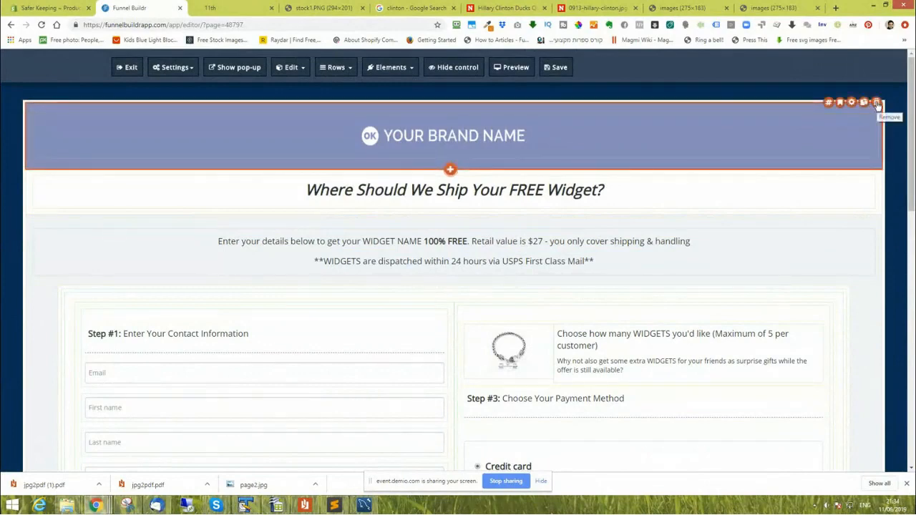
pyautogui.click(873, 112)
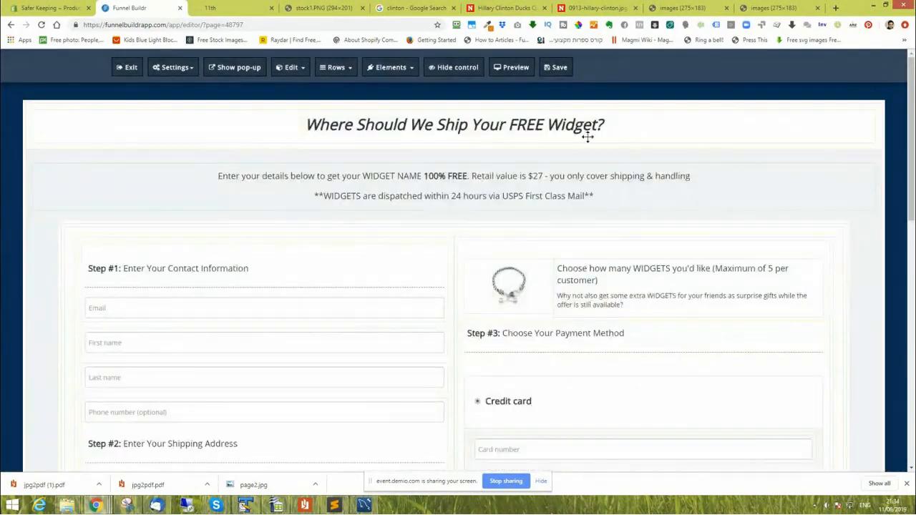
pyautogui.moveTo(665, 122)
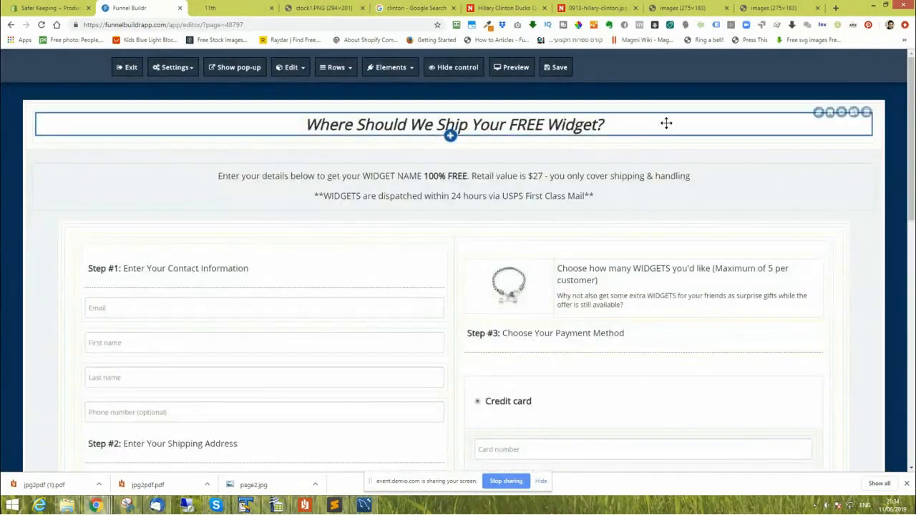
pyautogui.click(773, 127)
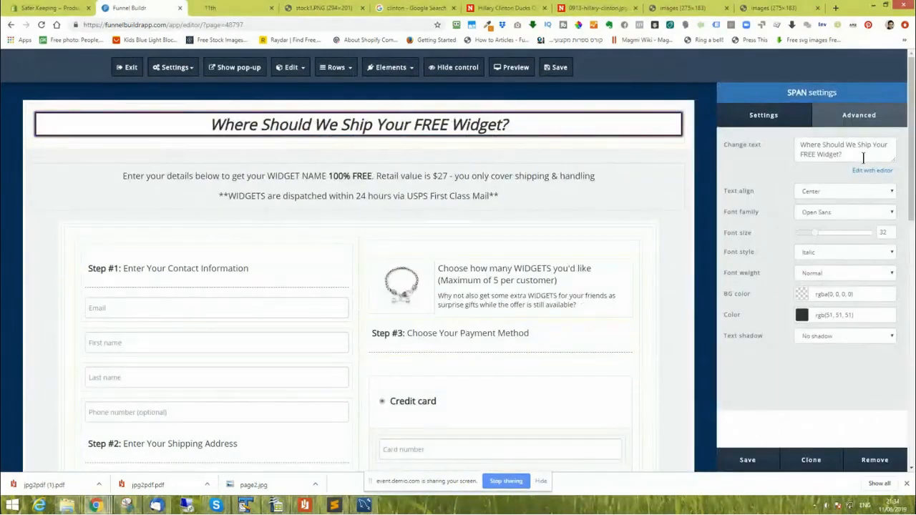
pyautogui.doubleClick(826, 156)
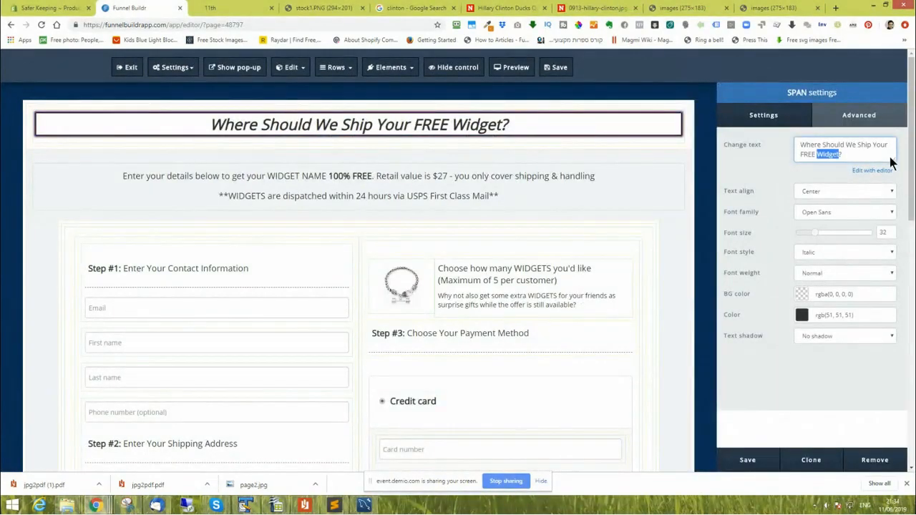
pyautogui.write('BOOK')
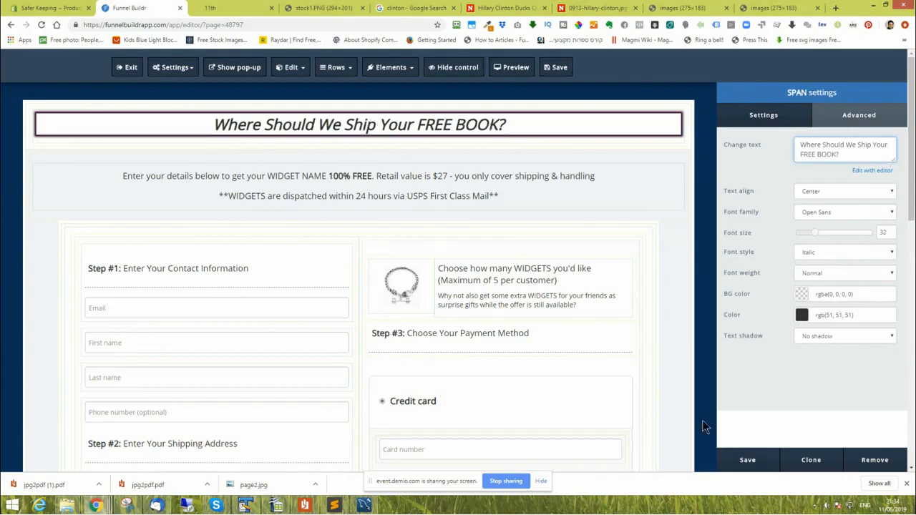
pyautogui.click(747, 461)
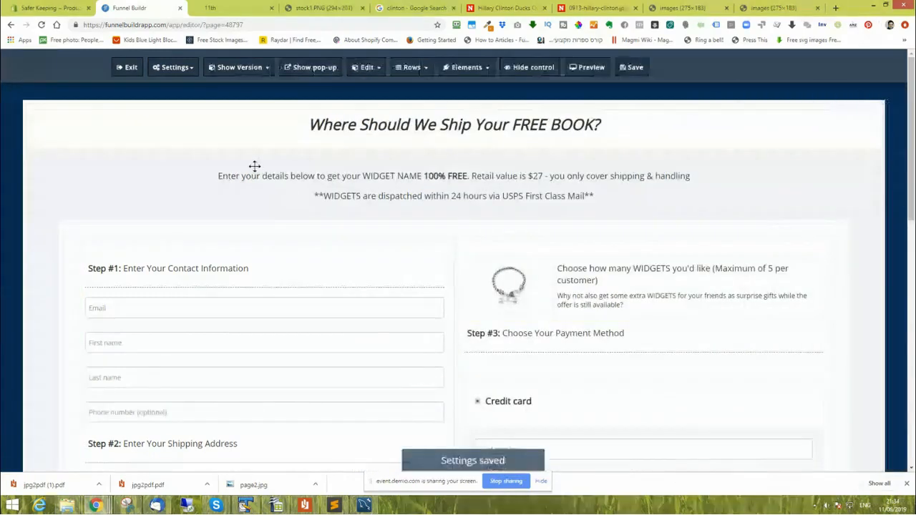
pyautogui.scroll(-3, 250, 174)
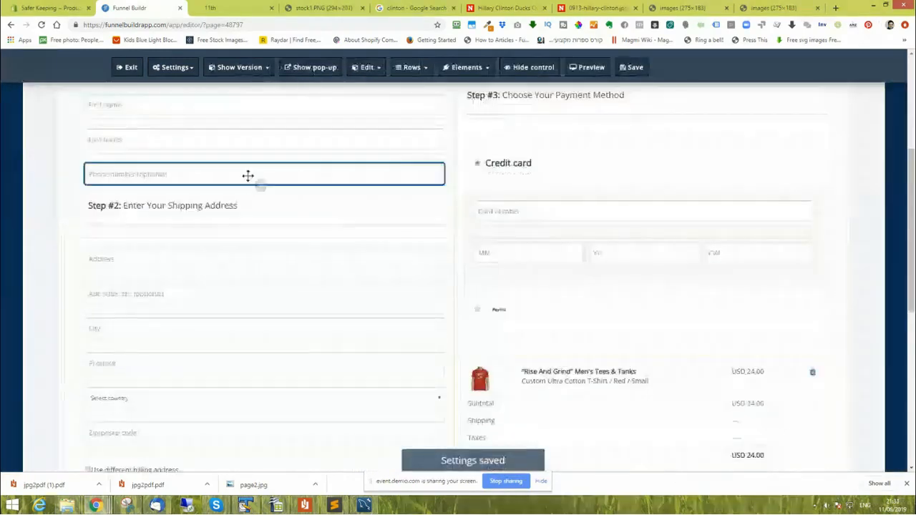
pyautogui.click(632, 68)
# - Insert the first saved "menu" element from the element library below the footer's copyright line
pyautogui.scroll(-5, 223, 298)
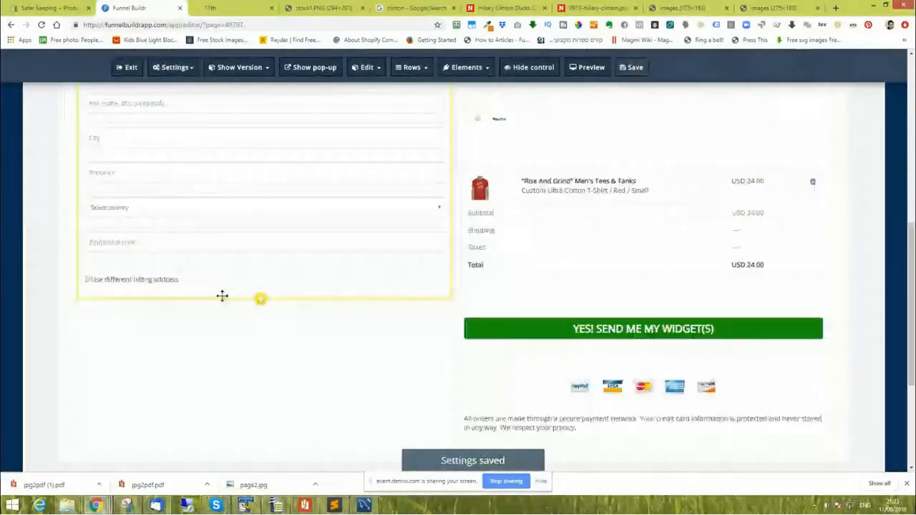
pyautogui.scroll(-1, 223, 295)
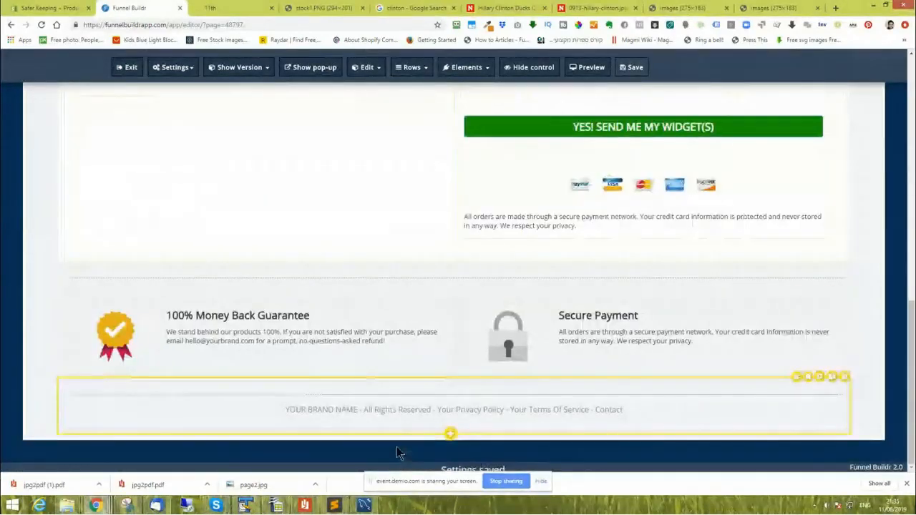
pyautogui.moveTo(461, 421)
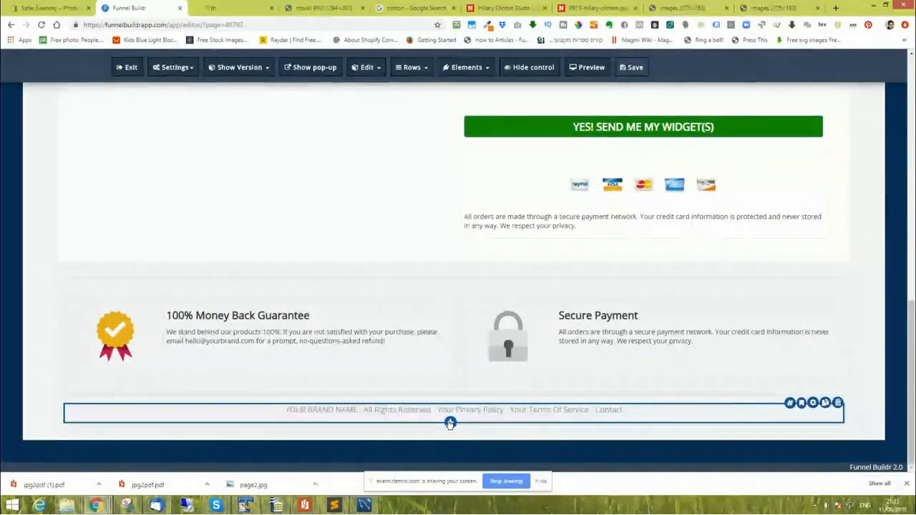
pyautogui.click(451, 424)
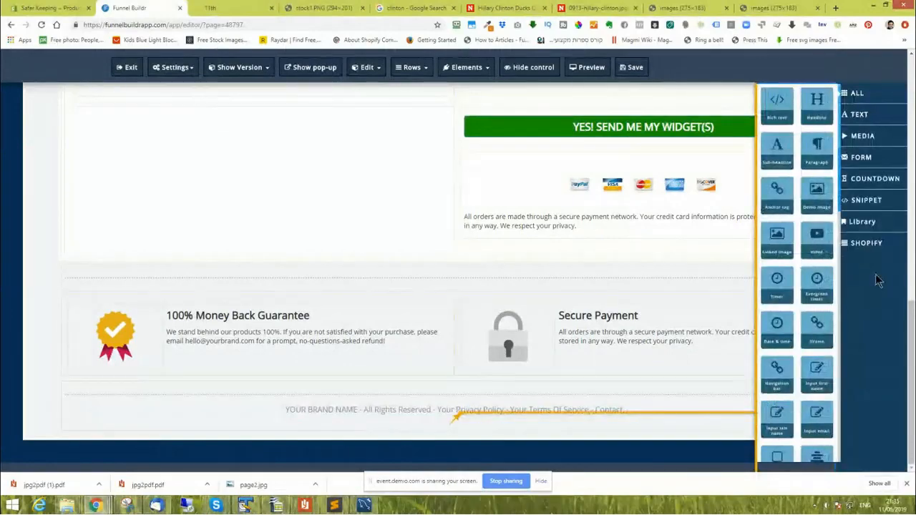
pyautogui.click(877, 224)
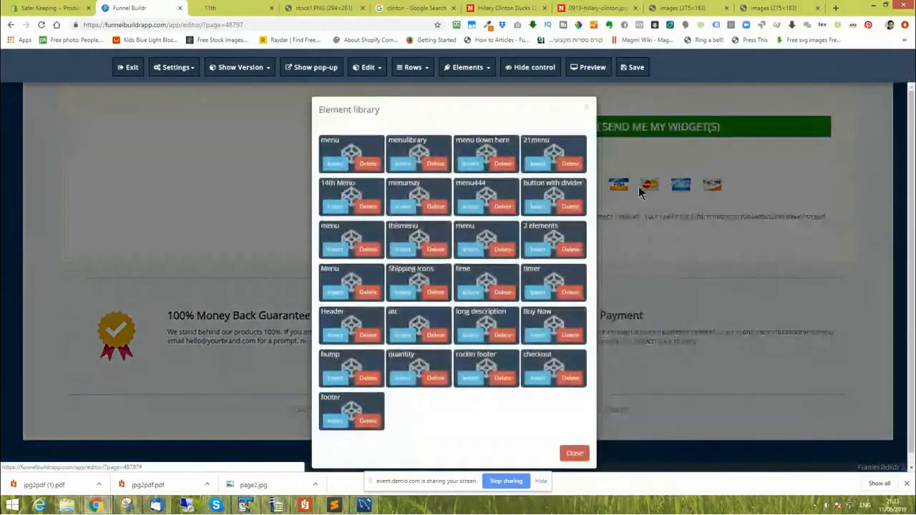
pyautogui.click(335, 164)
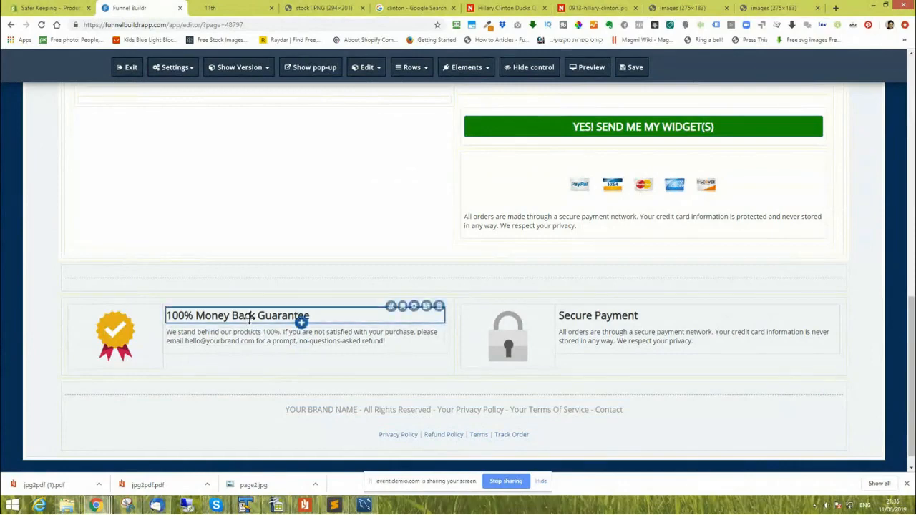
# - Review the checkout page's guarantee text, contact and shipping fields, order summary and payment icons
pyautogui.click(223, 341)
pyautogui.click(600, 389)
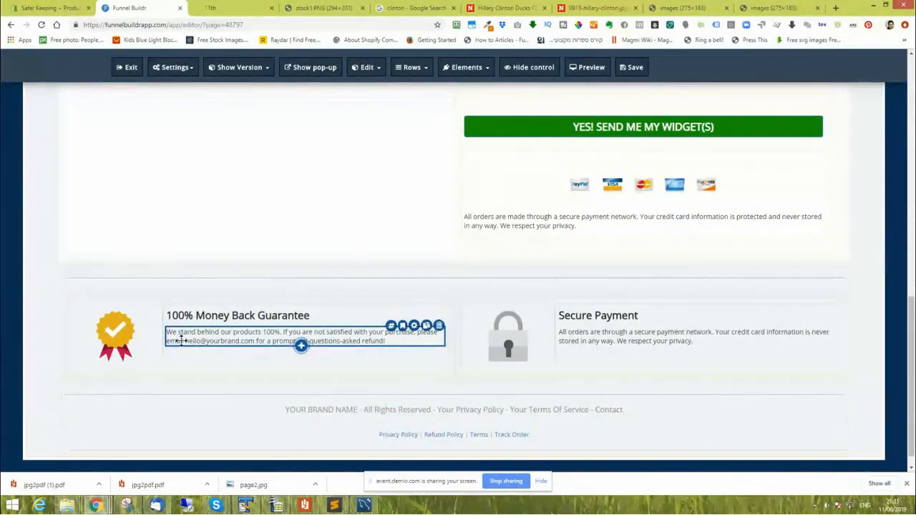
pyautogui.scroll(7, 280, 343)
pyautogui.scroll(2, 280, 344)
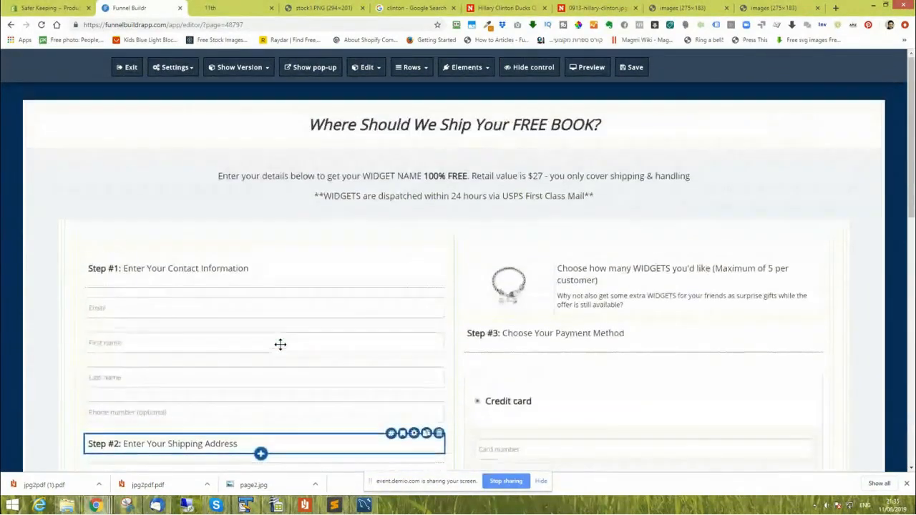
pyautogui.scroll(-8, 280, 344)
pyautogui.scroll(3, 287, 344)
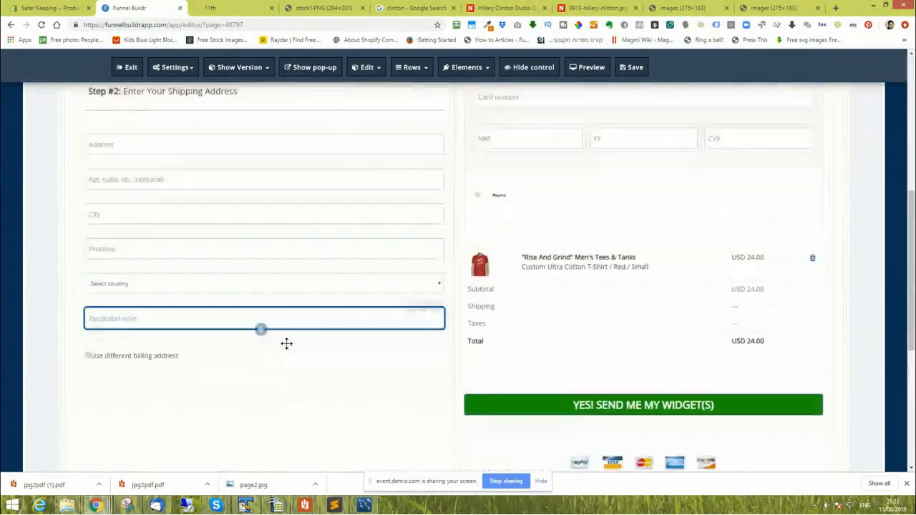
pyautogui.scroll(-2, 287, 344)
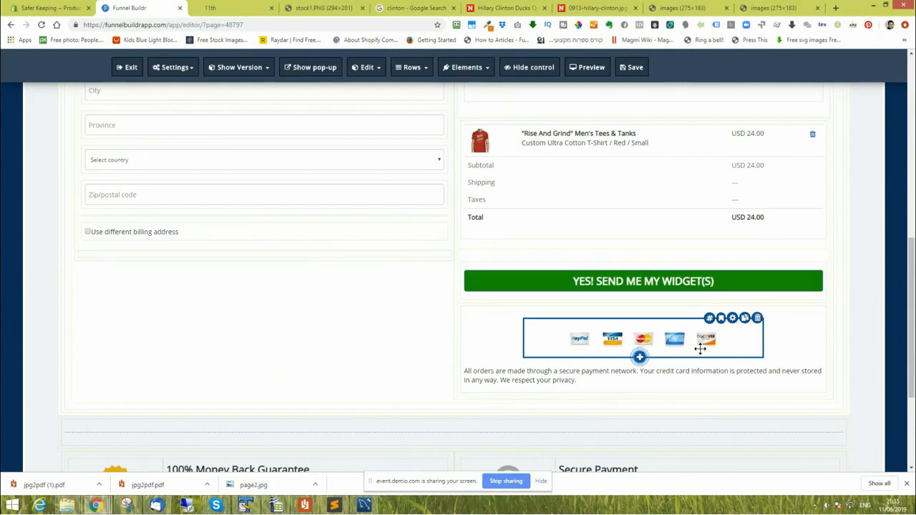
# - Insert a Custom cart bump form element directly below the green "YES! SEND ME MY WIDGET(S)" button
pyautogui.click(641, 294)
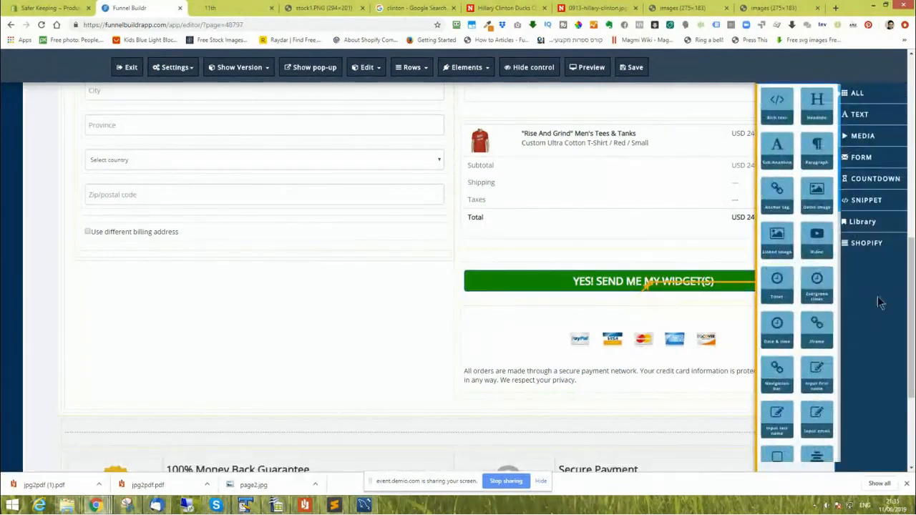
pyautogui.click(880, 159)
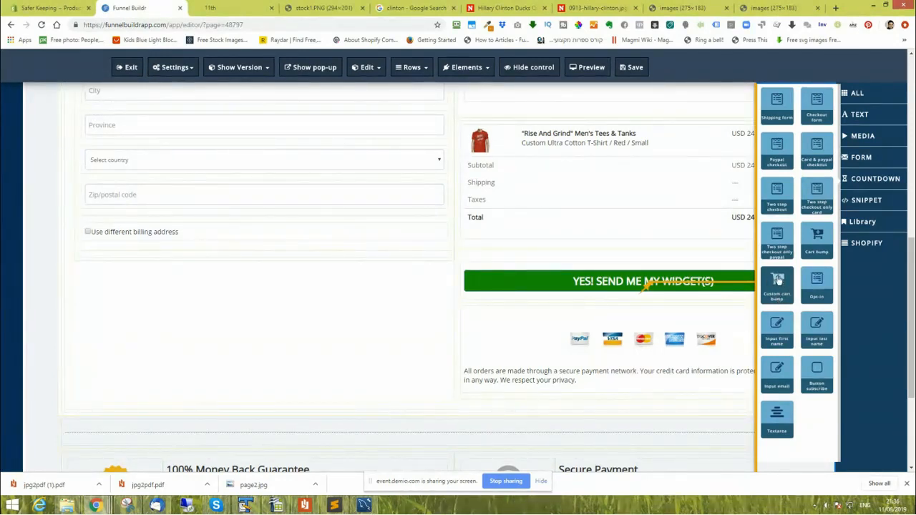
pyautogui.moveTo(778, 281); pyautogui.dragTo(777, 278)
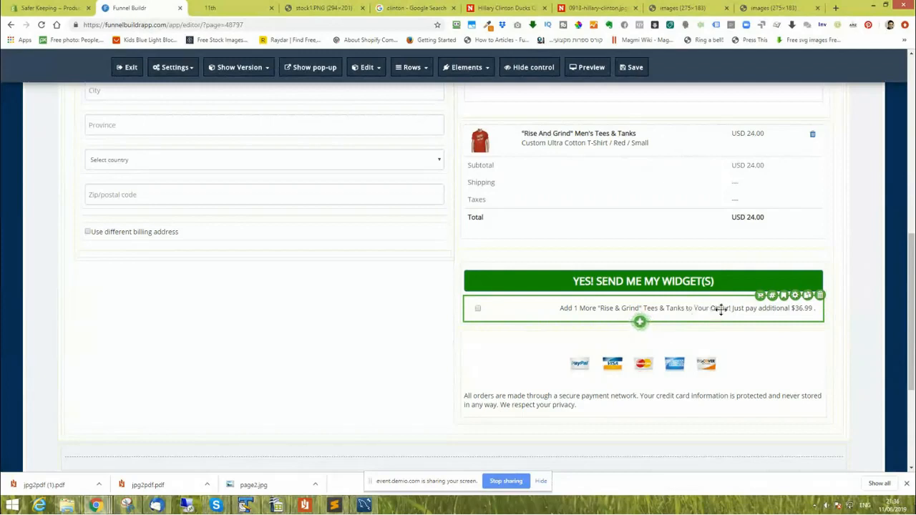
# - Search the products for "e" and assign "Book: Making Things Happen" as the cart bump product
pyautogui.click(760, 295)
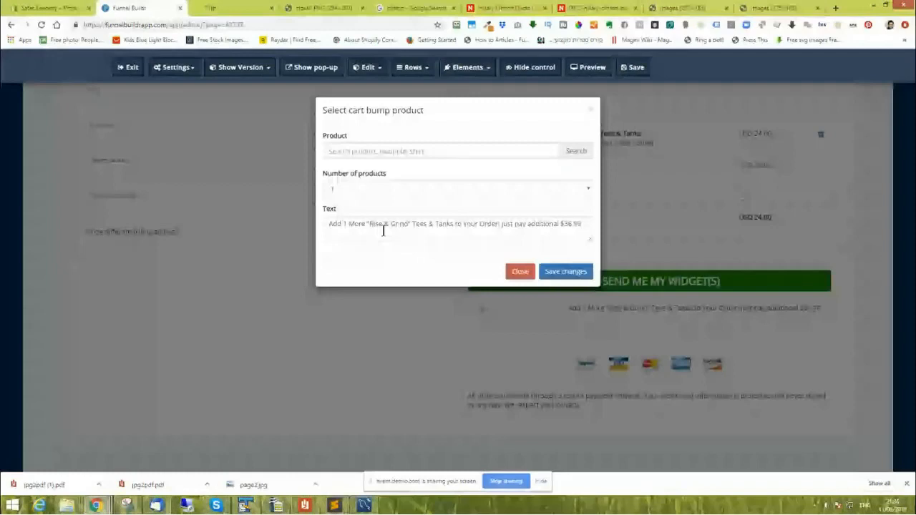
pyautogui.click(429, 152)
pyautogui.write('e')
pyautogui.click(569, 155)
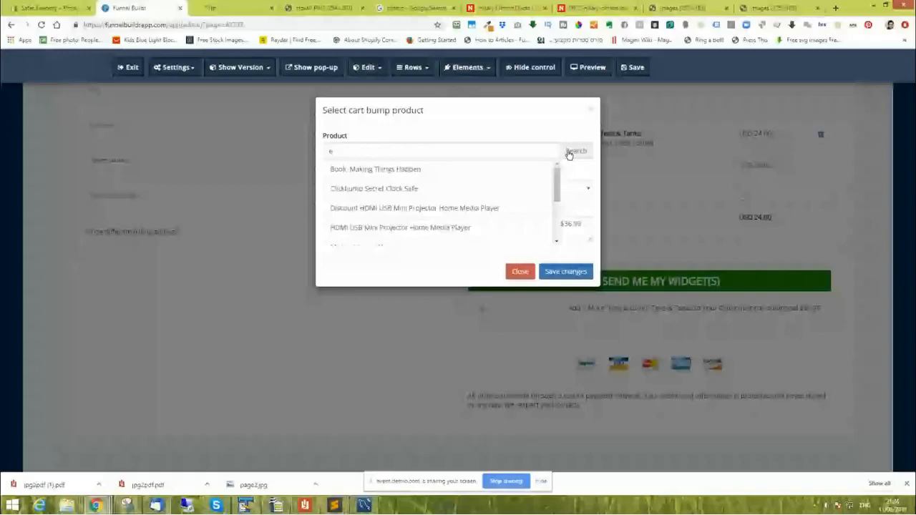
pyautogui.click(375, 169)
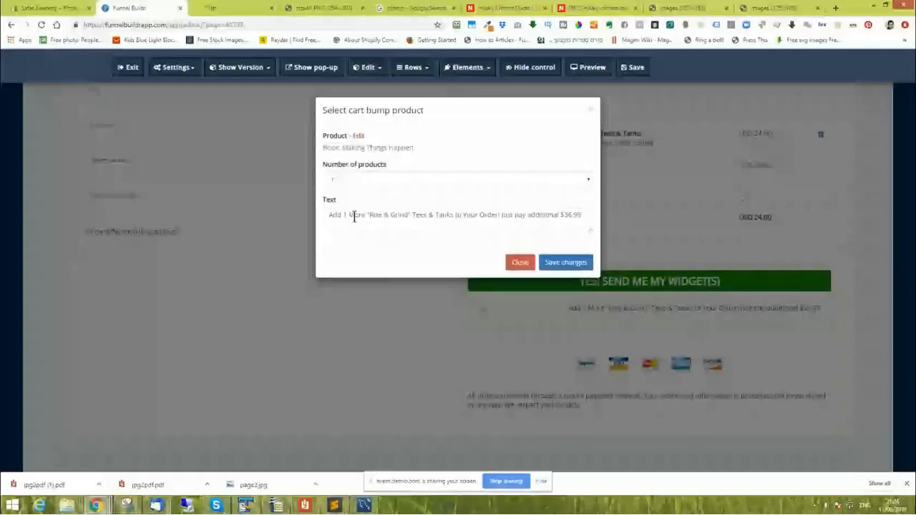
# - Replace the cart bump text with "Add the ebook to make things happen!" and save the changes
pyautogui.tripleClick(365, 224)
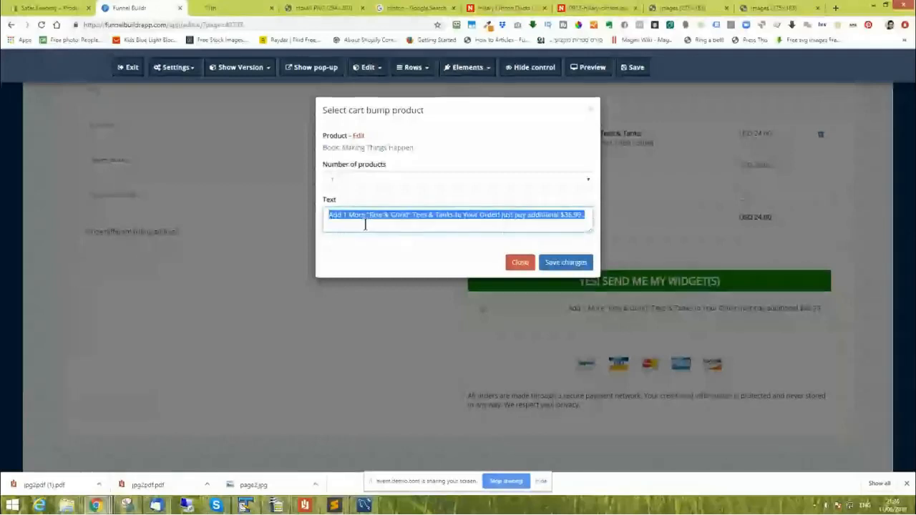
pyautogui.write('Add the ebook')
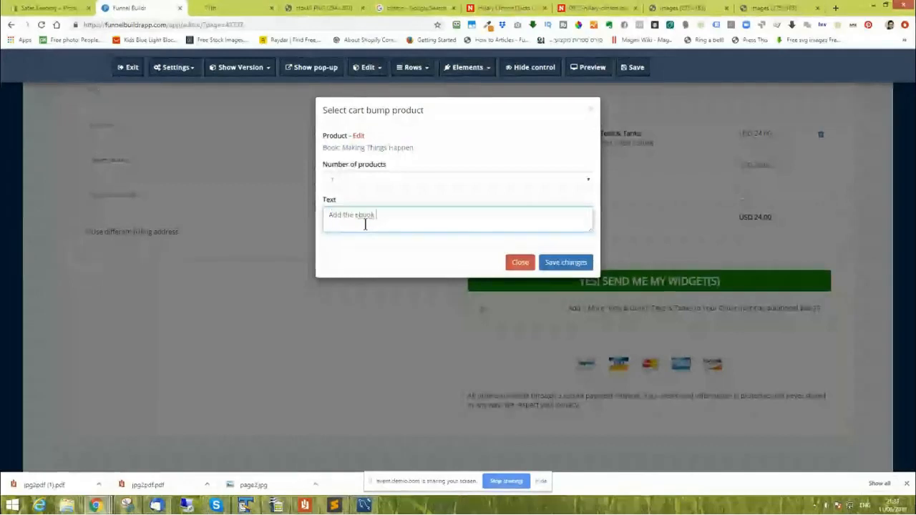
pyautogui.write(' to make')
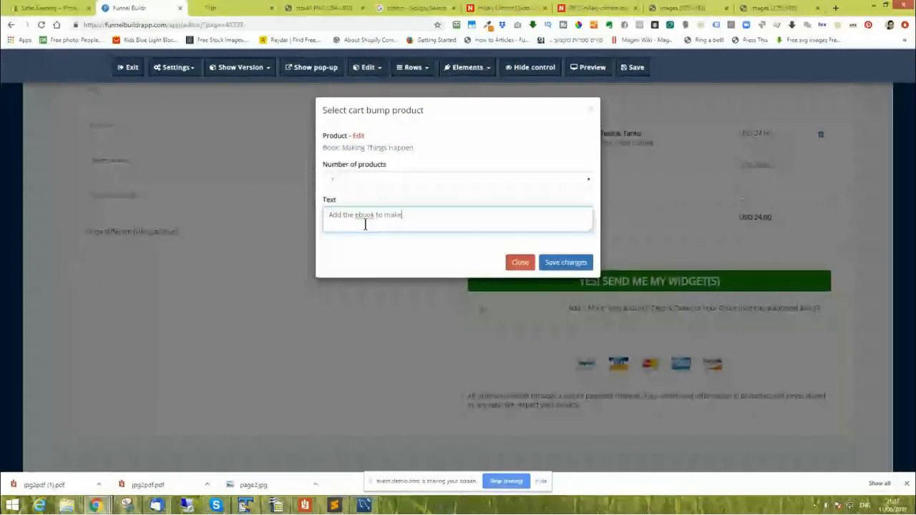
pyautogui.write(' things ')
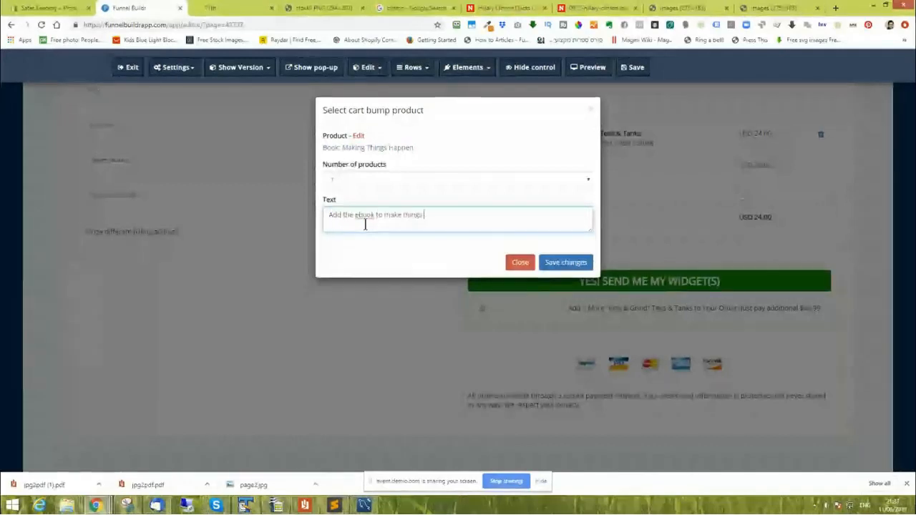
pyautogui.write('happen!')
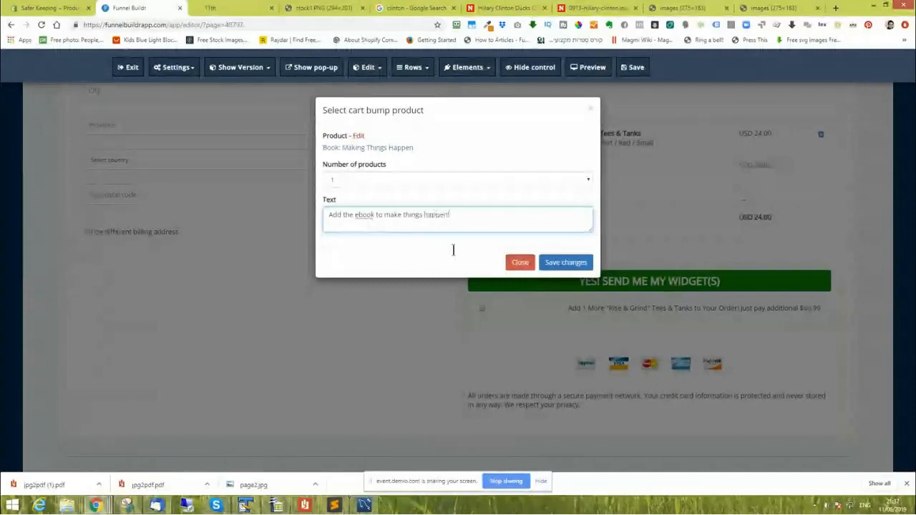
pyautogui.click(556, 265)
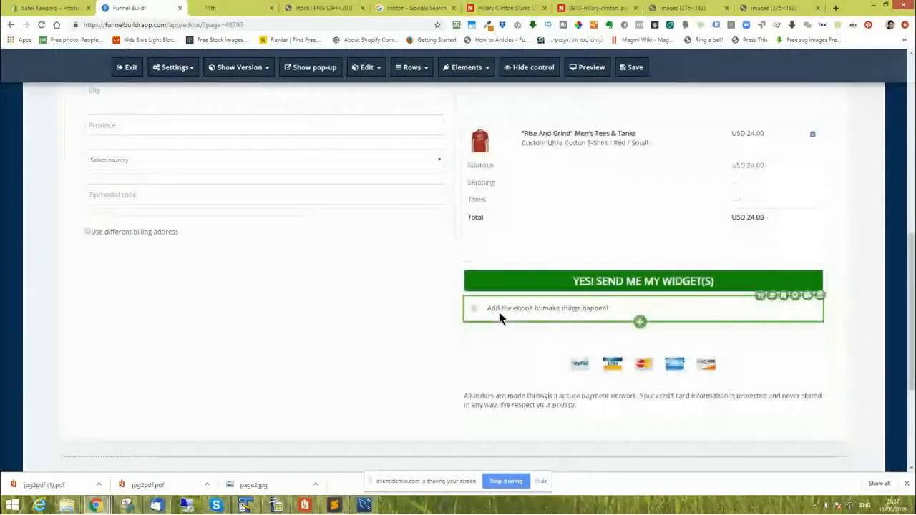
# - Save the checkout page and preview its order summary with the new cart bump
pyautogui.click(636, 67)
pyautogui.click(597, 67)
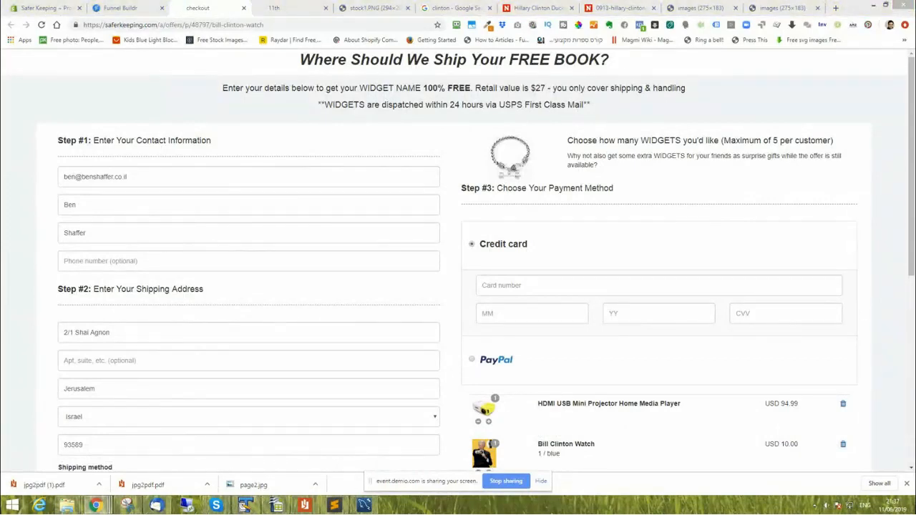
pyautogui.scroll(-3, 613, 334)
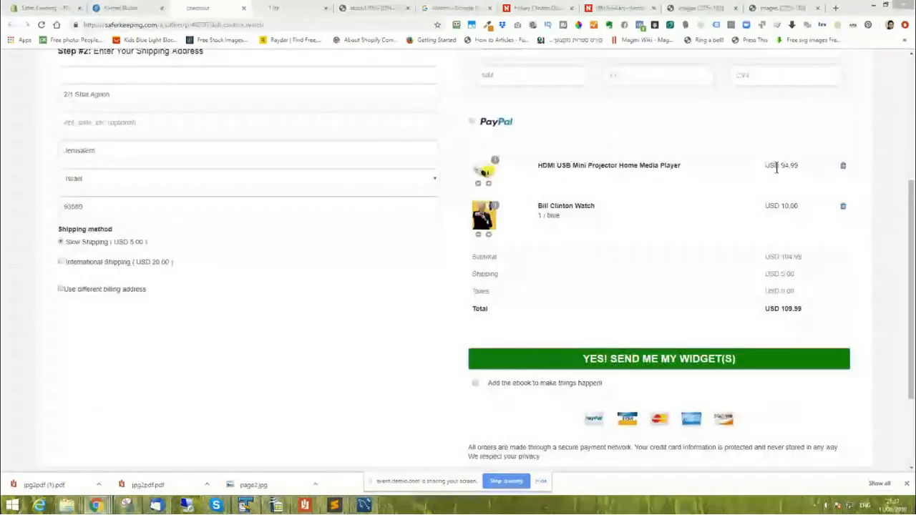
# - Remove the Bill Clinton Watch and the HDMI projector from the previewed order and add the ebook through the cart bump
pyautogui.click(843, 206)
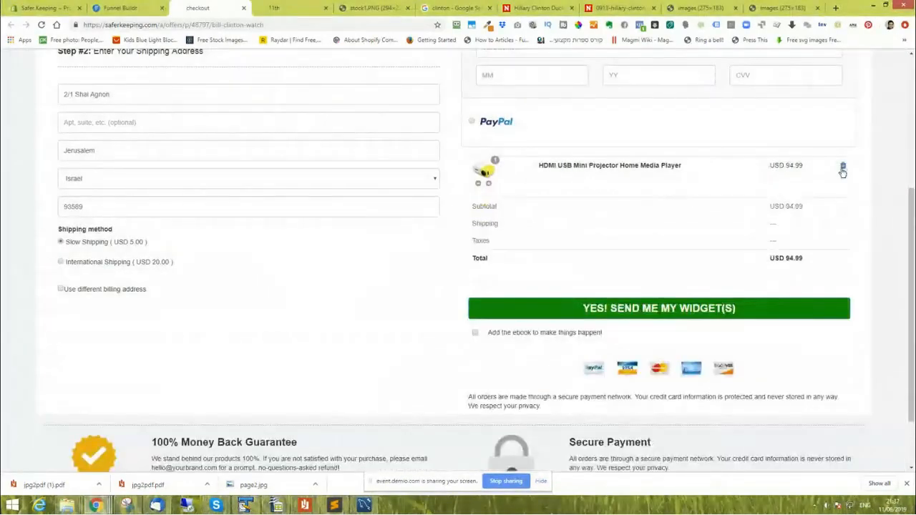
pyautogui.click(843, 167)
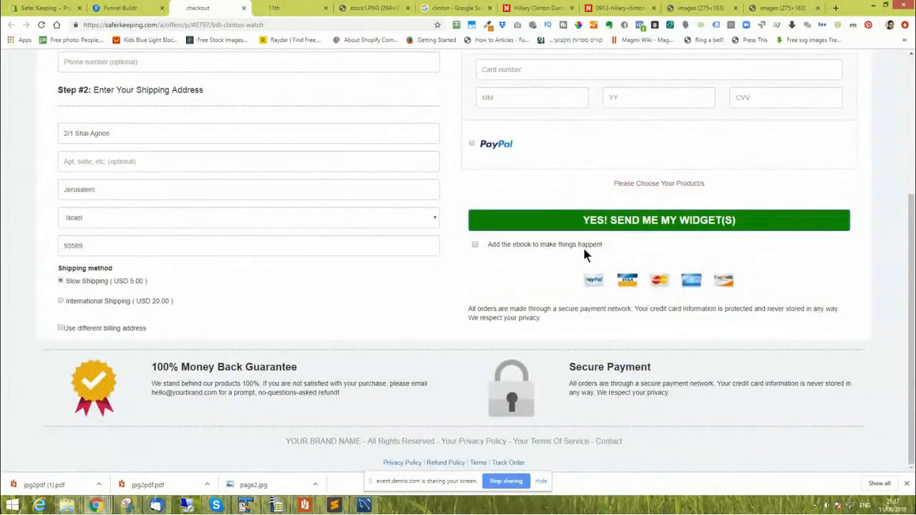
pyautogui.click(475, 245)
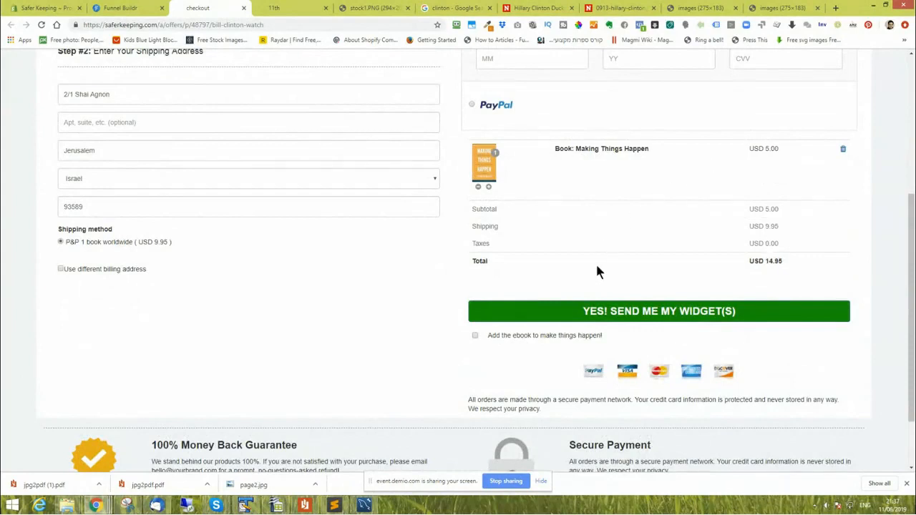
# - Return to the page editor and move the ebook cart bump above the green "YES! SEND ME MY WIDGET(S)" button
pyautogui.click(136, 10)
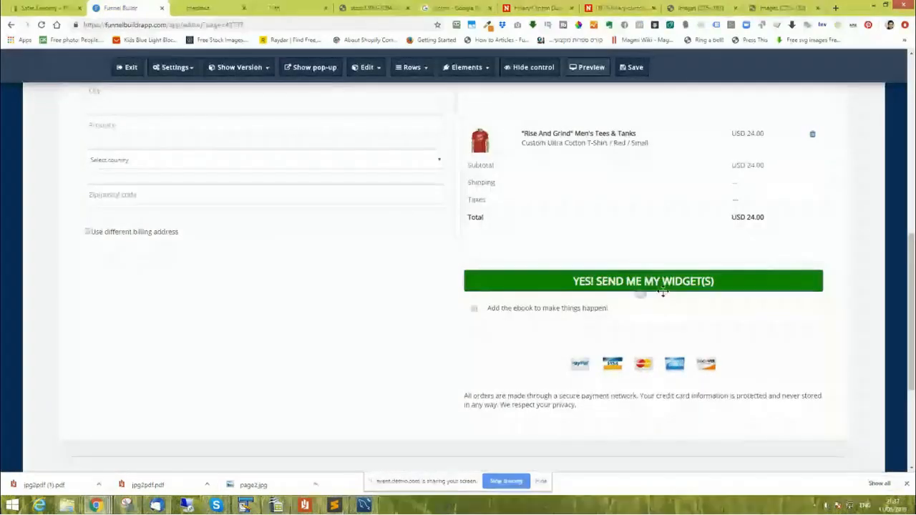
pyautogui.moveTo(596, 313)
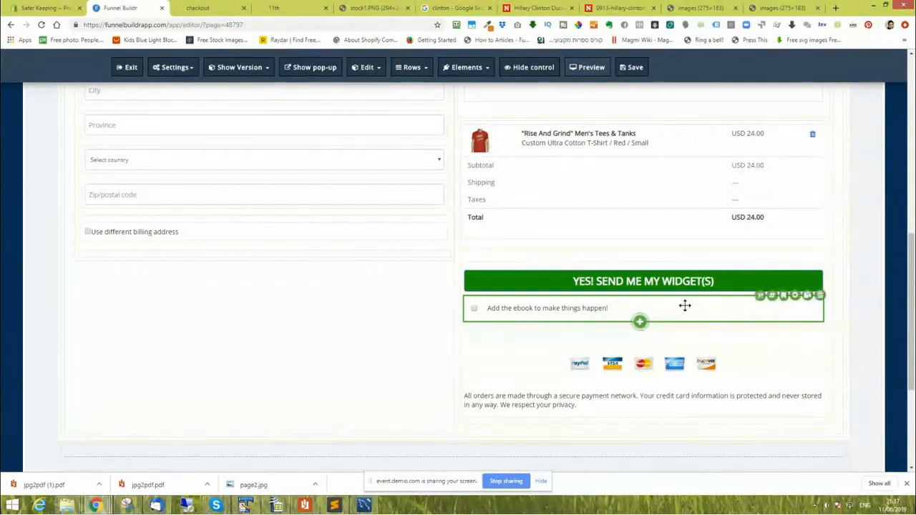
pyautogui.moveTo(685, 305); pyautogui.dragTo(673, 262)
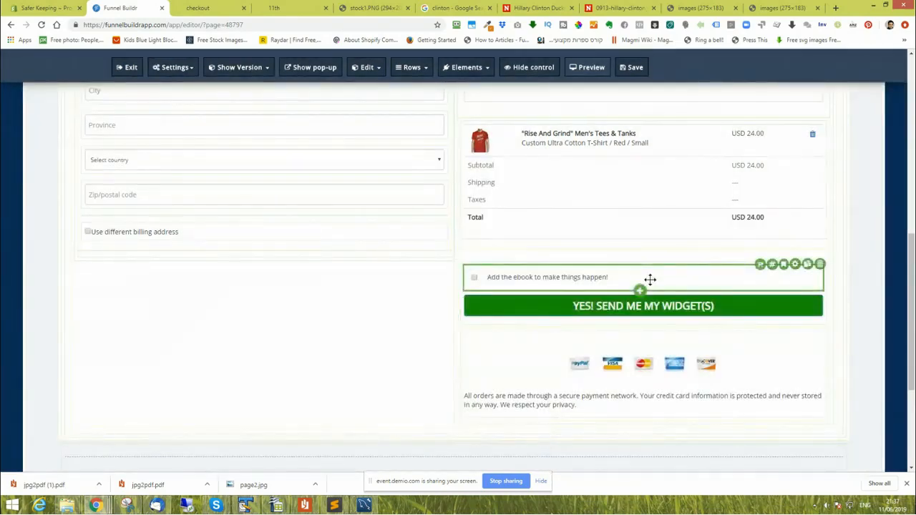
# - Give the ebook cart bump box a Dotted border style with a 3px border width
pyautogui.click(793, 265)
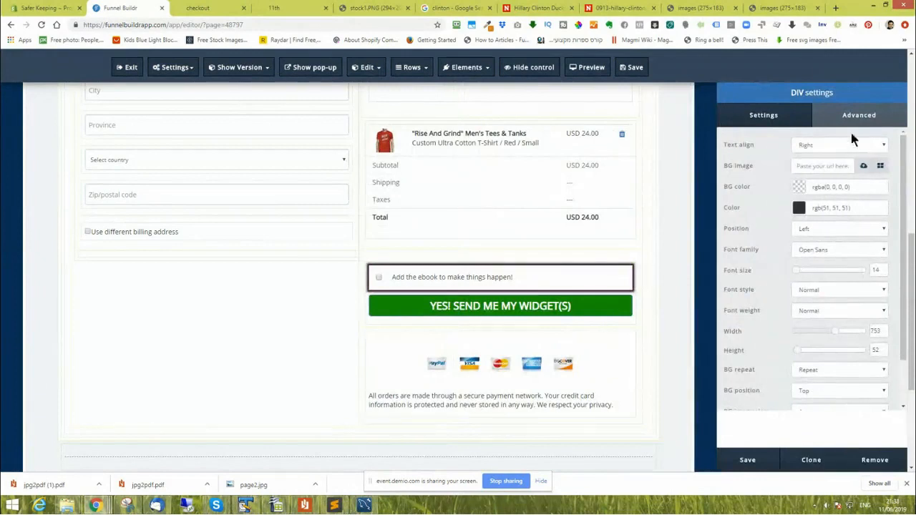
pyautogui.click(868, 116)
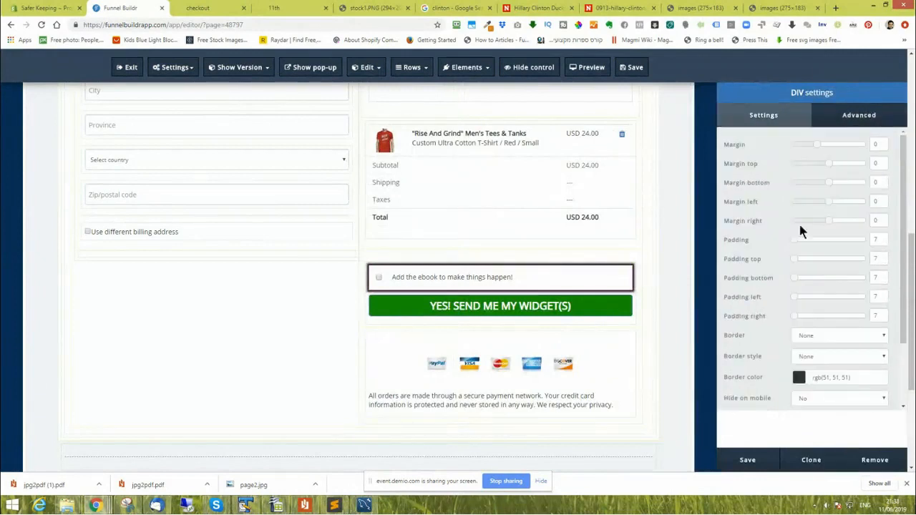
pyautogui.click(810, 357)
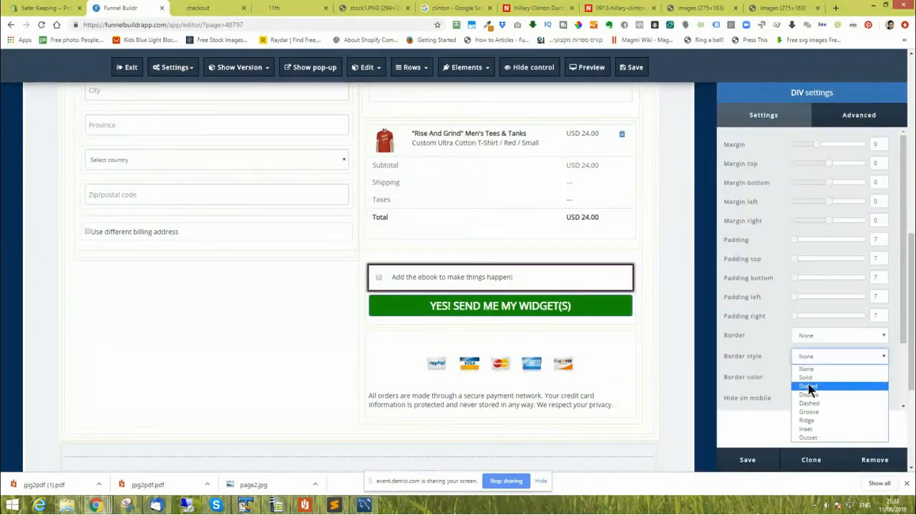
pyautogui.click(811, 387)
pyautogui.click(822, 336)
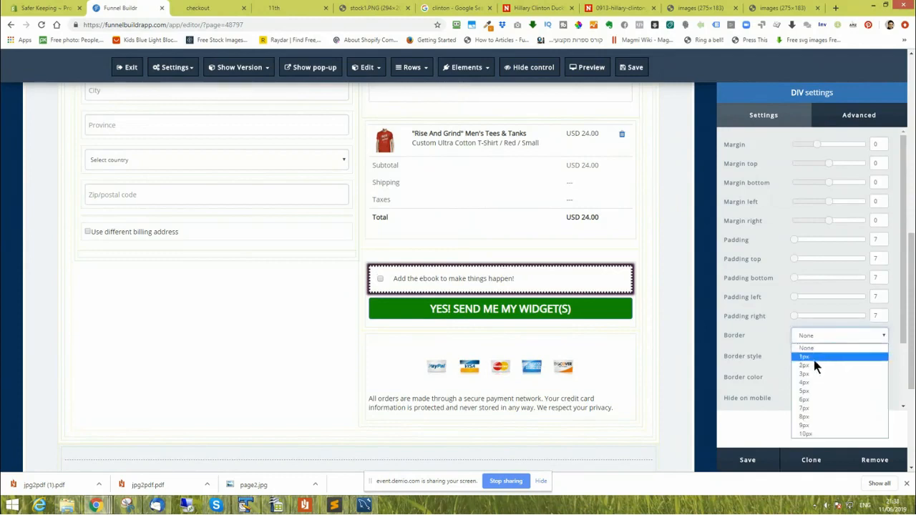
pyautogui.click(813, 372)
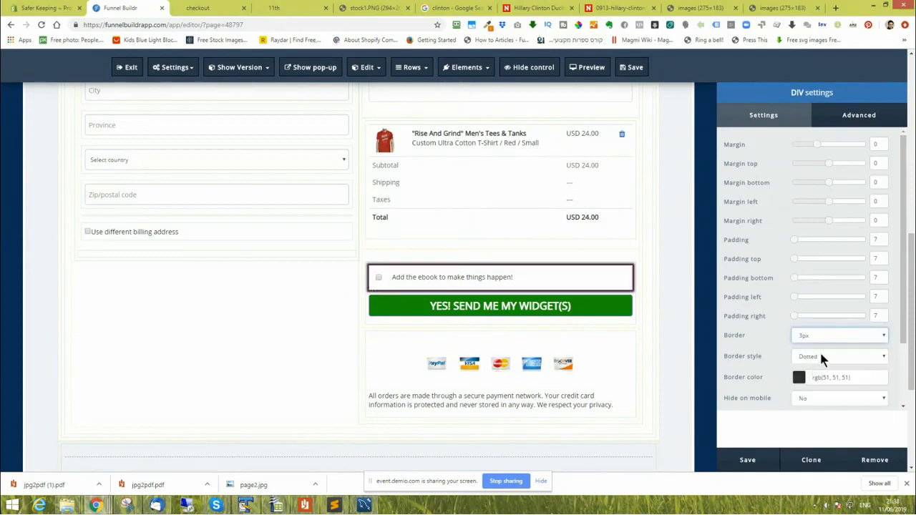
# - Try the Groove border style on the ebook cart bump and reapply the Dotted style
pyautogui.click(817, 358)
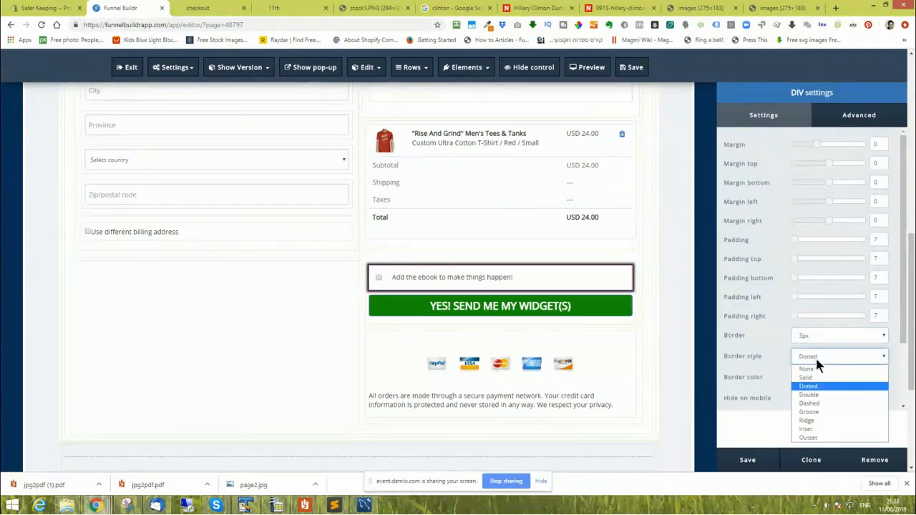
pyautogui.click(813, 415)
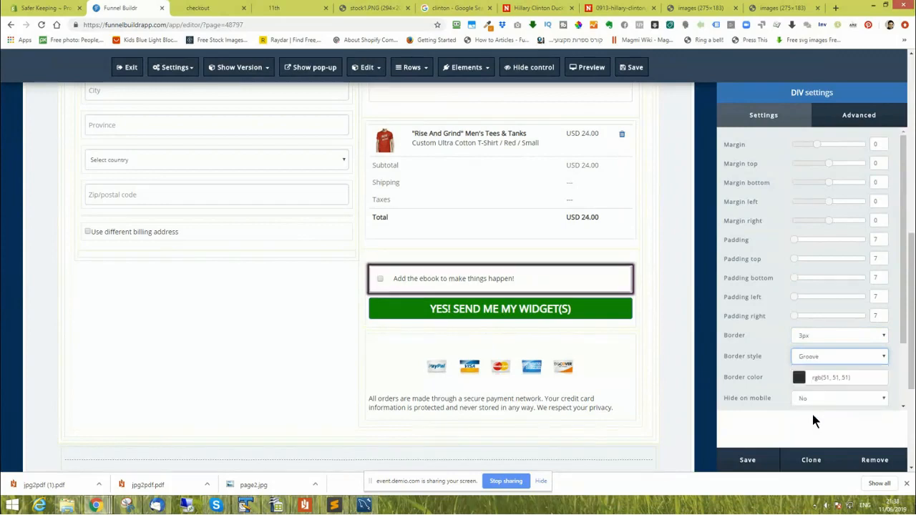
pyautogui.click(817, 354)
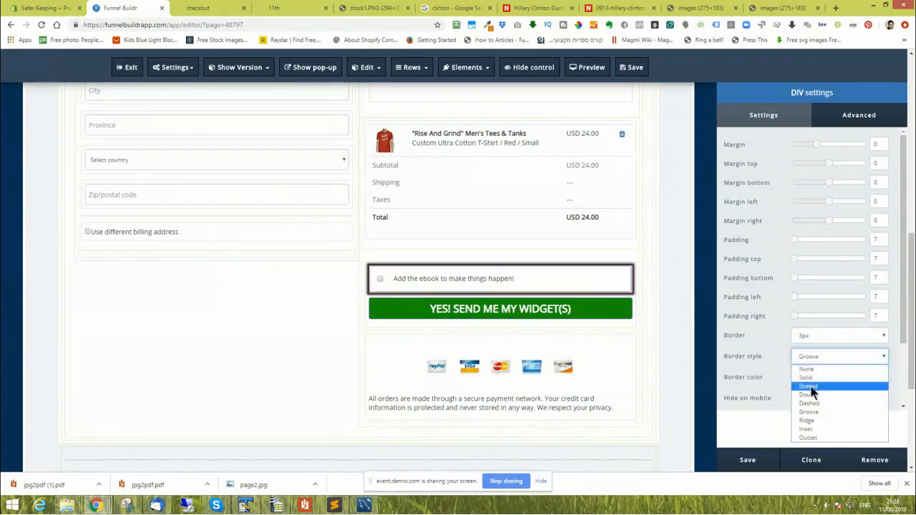
pyautogui.click(811, 381)
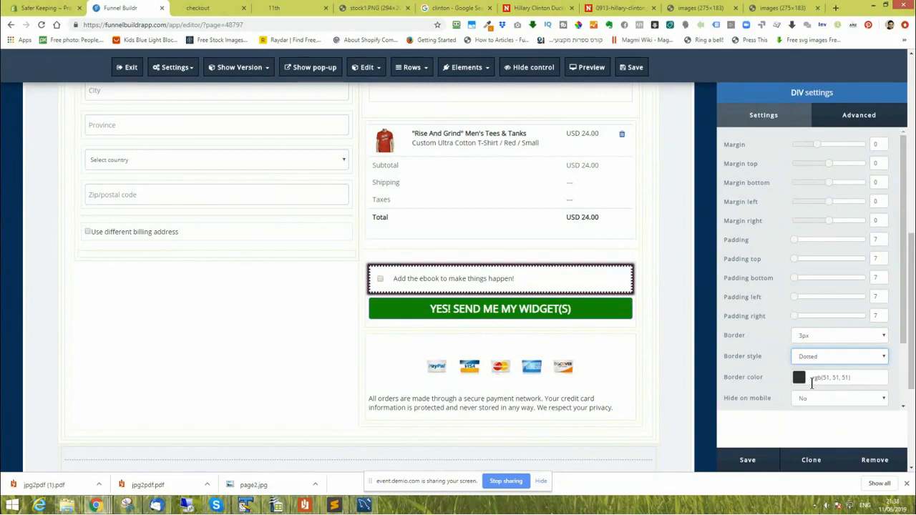
# - Color the cart bump's border red, rgba(255, 0, 0, 1), and save the element settings
pyautogui.click(798, 377)
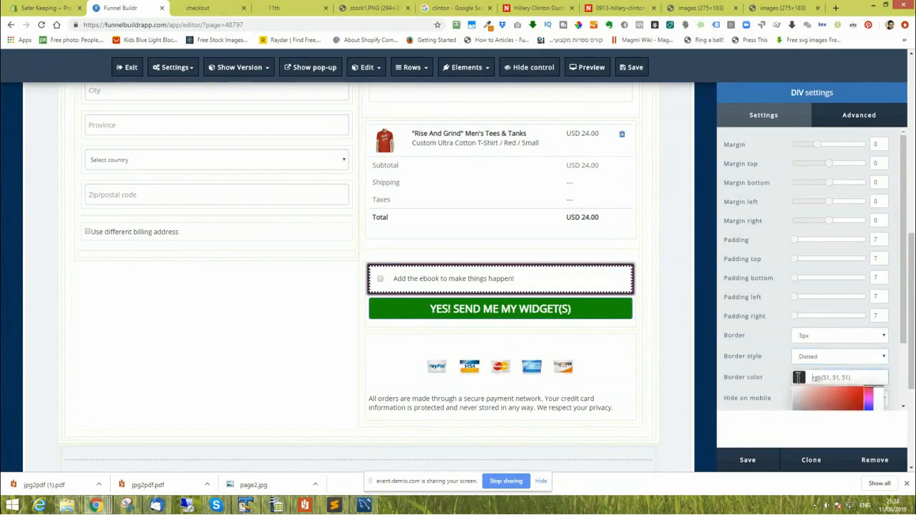
pyautogui.scroll(-1, 824, 358)
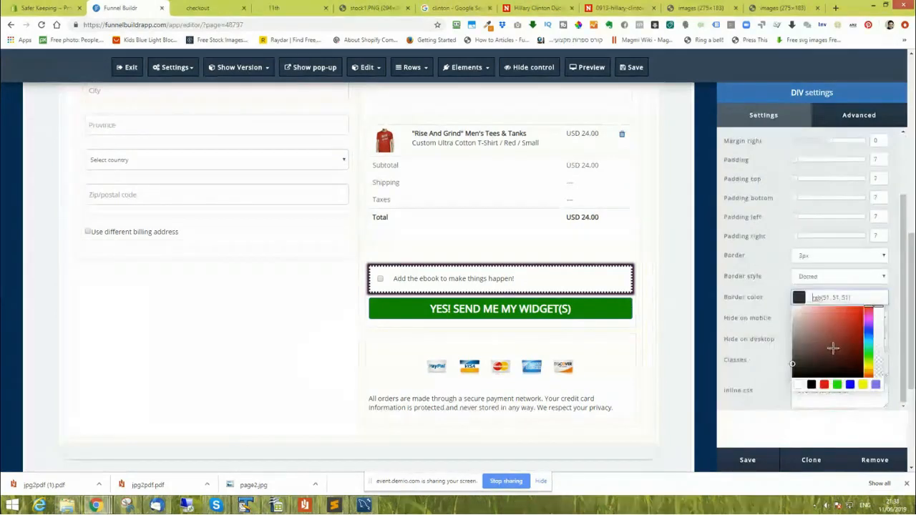
pyautogui.click(824, 384)
pyautogui.click(745, 359)
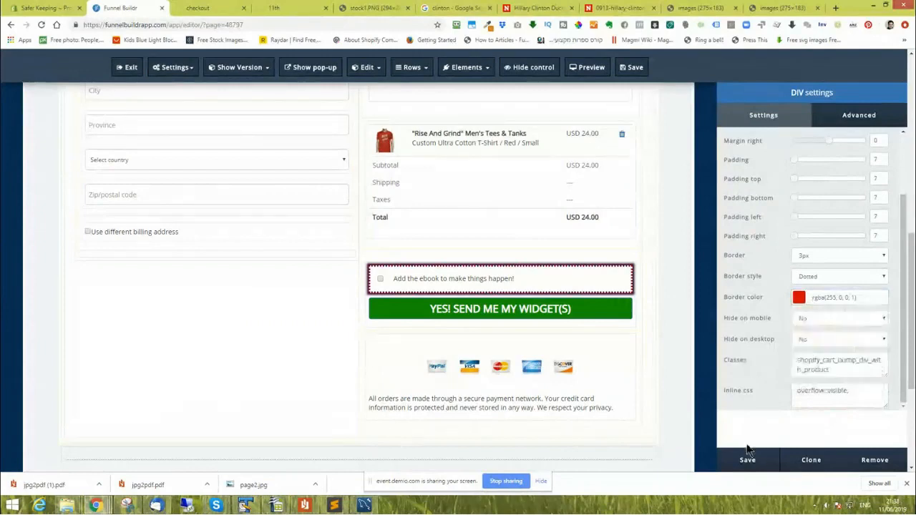
pyautogui.click(746, 463)
# - Give the ebook cart bump box a pale yellow background color and save the element settings
pyautogui.scroll(-3, 711, 343)
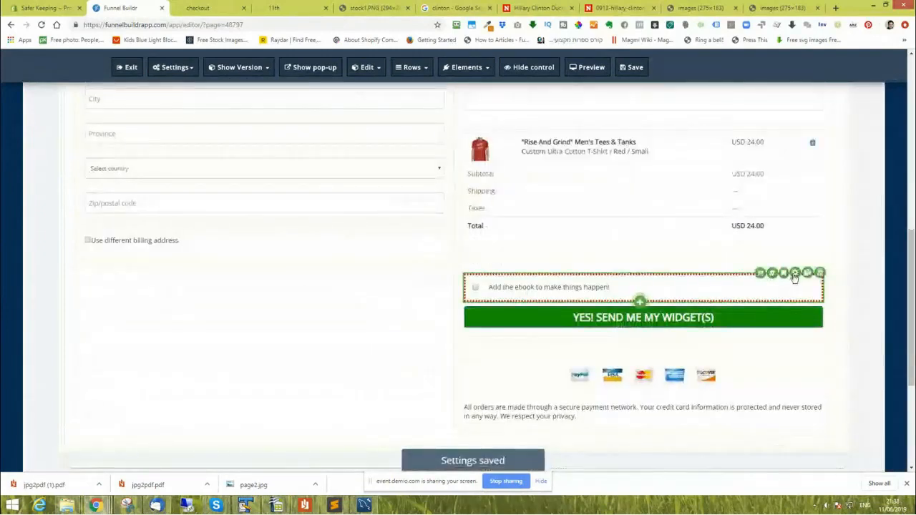
pyautogui.click(788, 273)
pyautogui.click(848, 115)
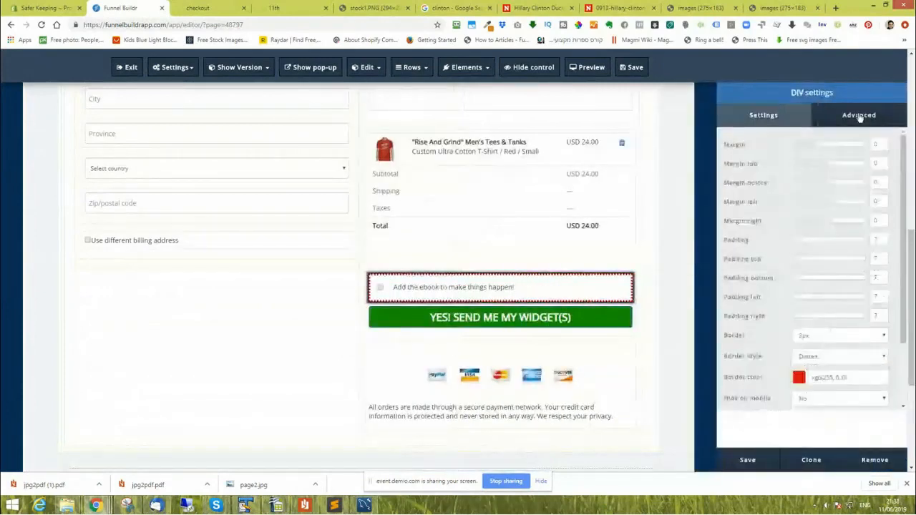
pyautogui.click(763, 115)
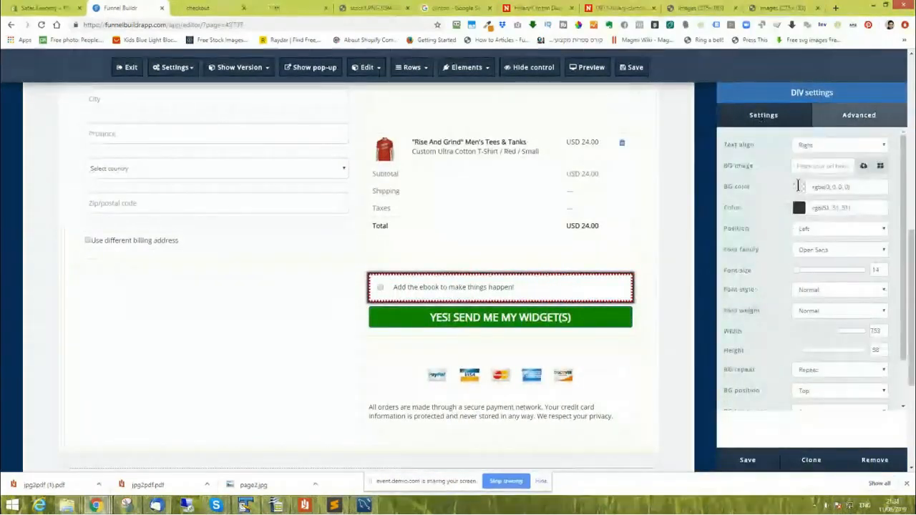
pyautogui.click(798, 187)
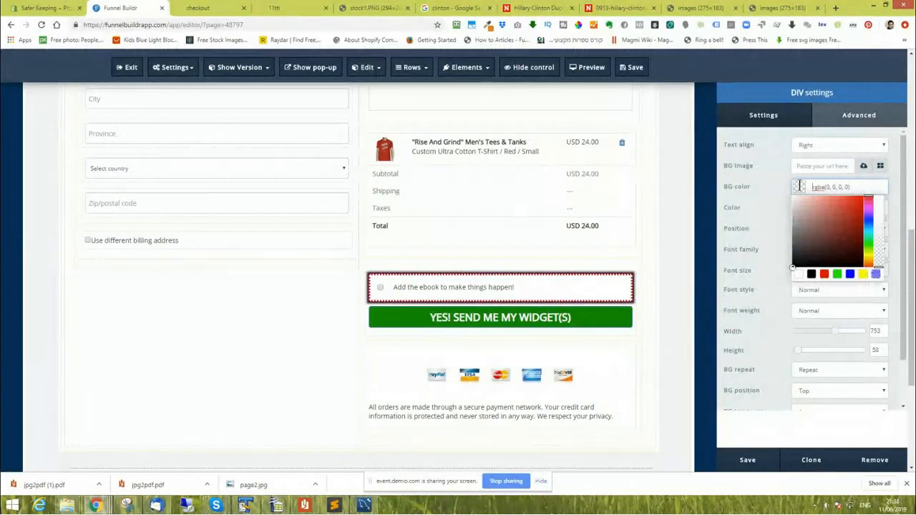
pyautogui.click(863, 274)
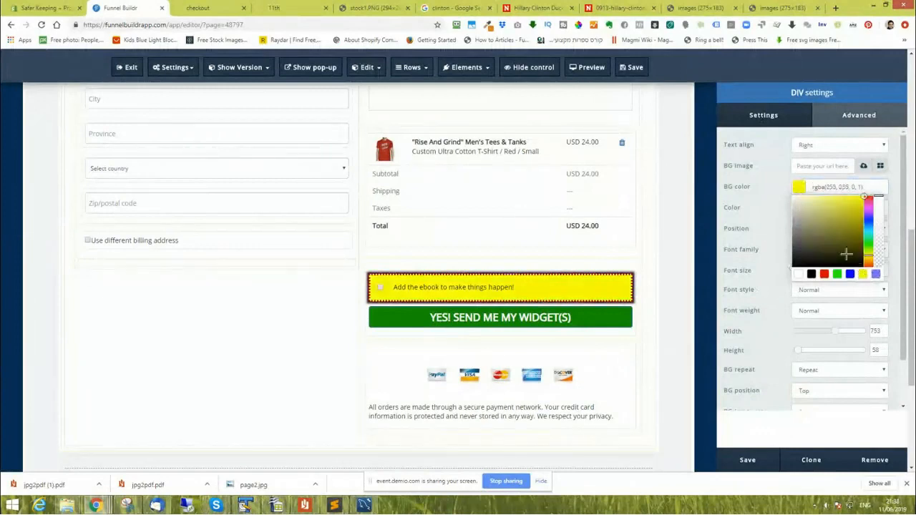
pyautogui.click(807, 197)
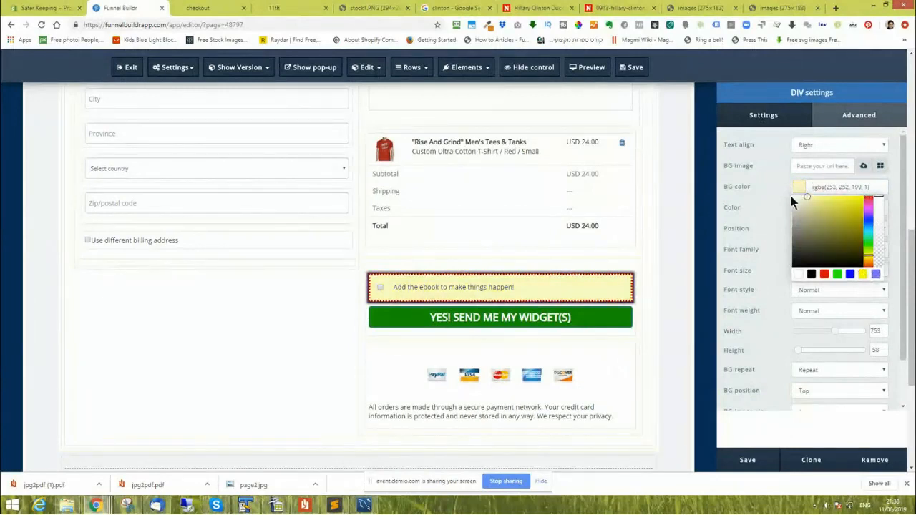
pyautogui.click(798, 200)
pyautogui.click(747, 461)
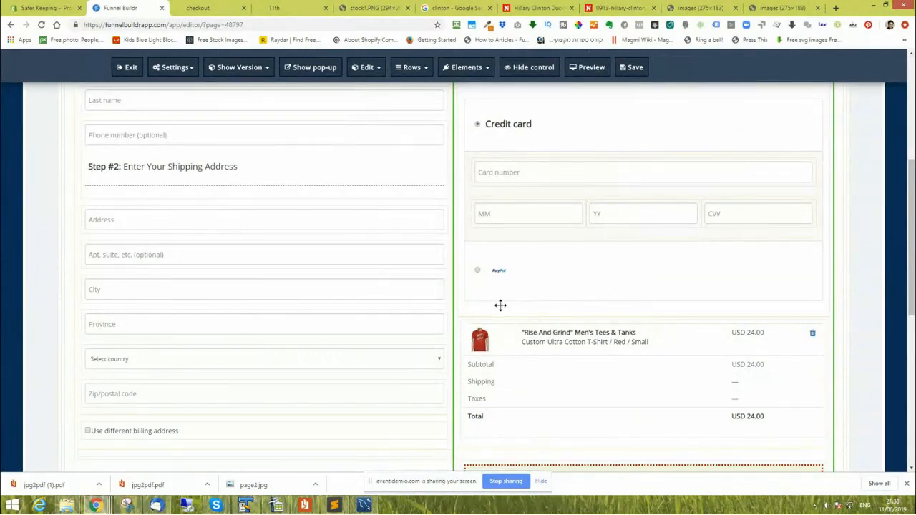
pyautogui.scroll(-3, 556, 346)
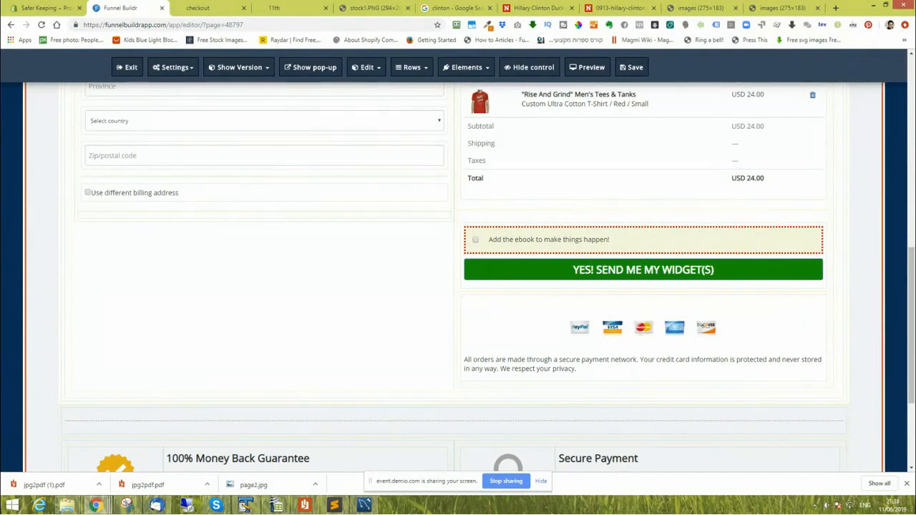
# - Check the product availability options of the Clickbump Secret Clock Safe in the Shopify store admin, leaving them as they are
pyautogui.click(35, 9)
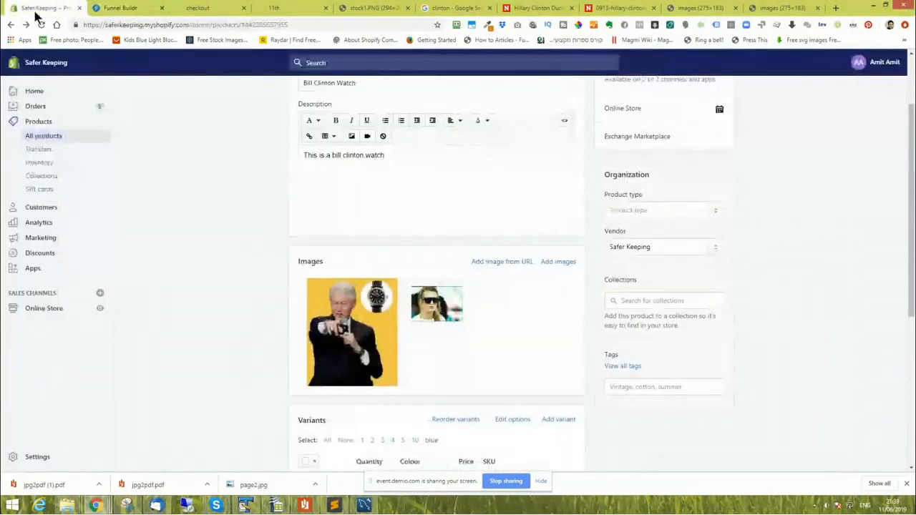
pyautogui.click(33, 139)
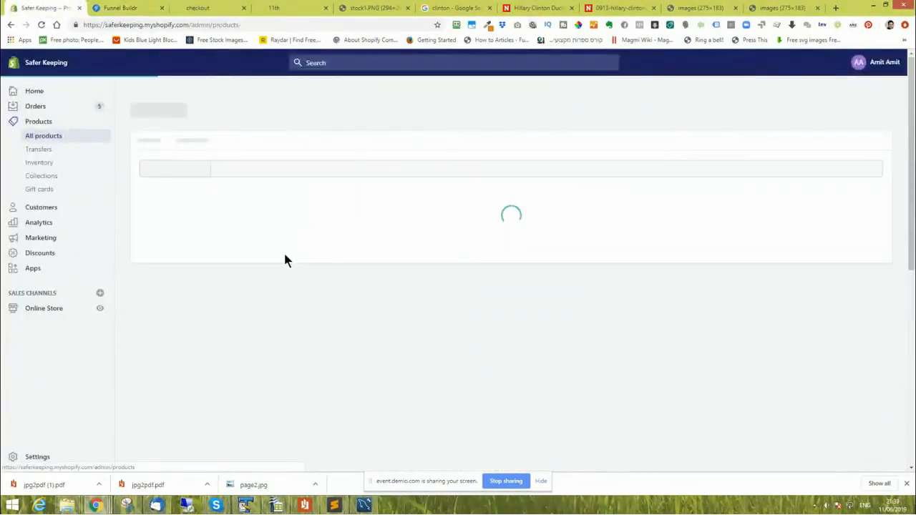
pyautogui.scroll(-1, 437, 325)
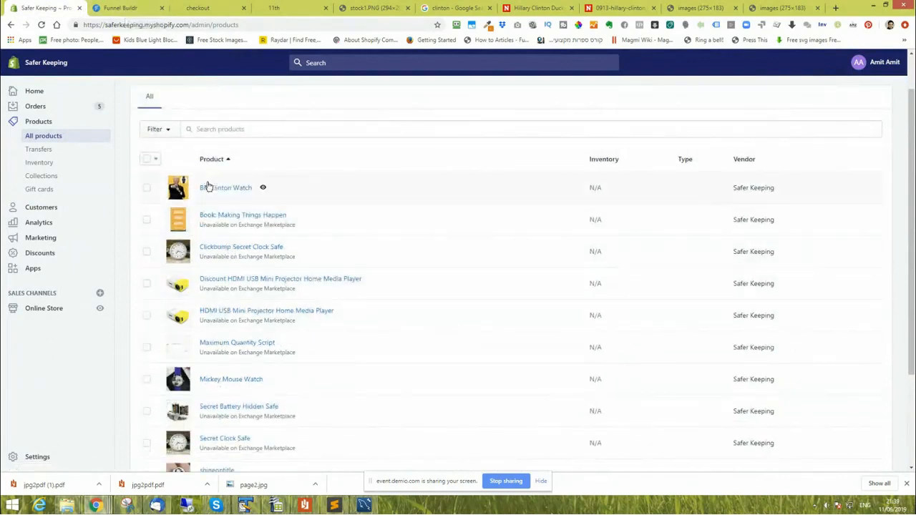
pyautogui.click(208, 187)
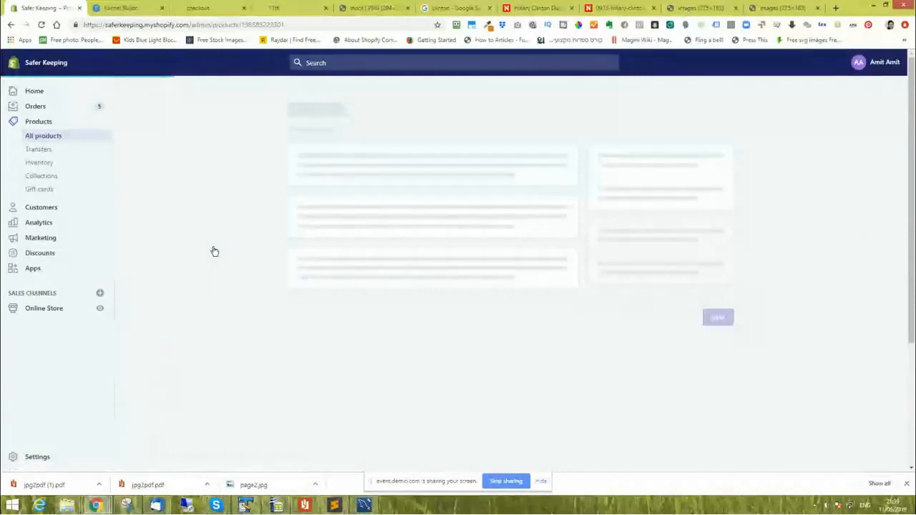
pyautogui.click(713, 164)
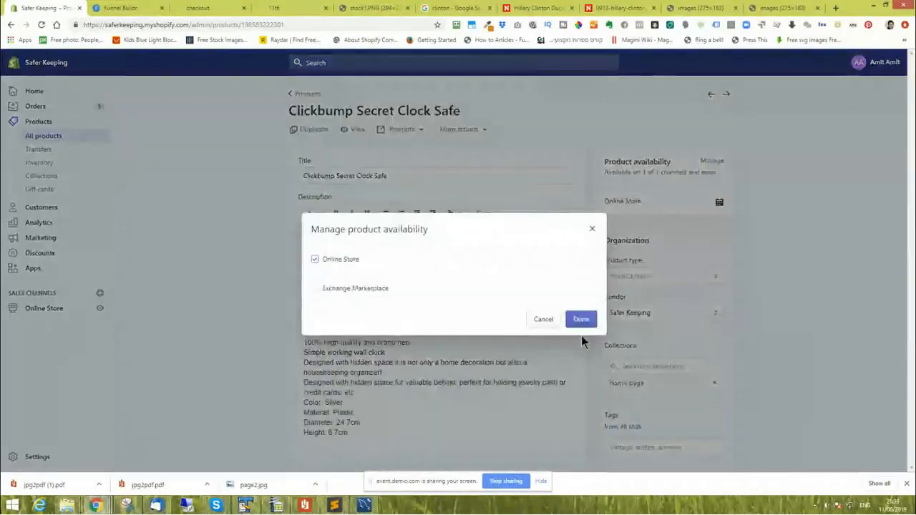
pyautogui.click(546, 321)
# - Return to the funnel page editor and search "safe" to set Clickbump Secret Clock Safe as the cart bump product
pyautogui.click(121, 8)
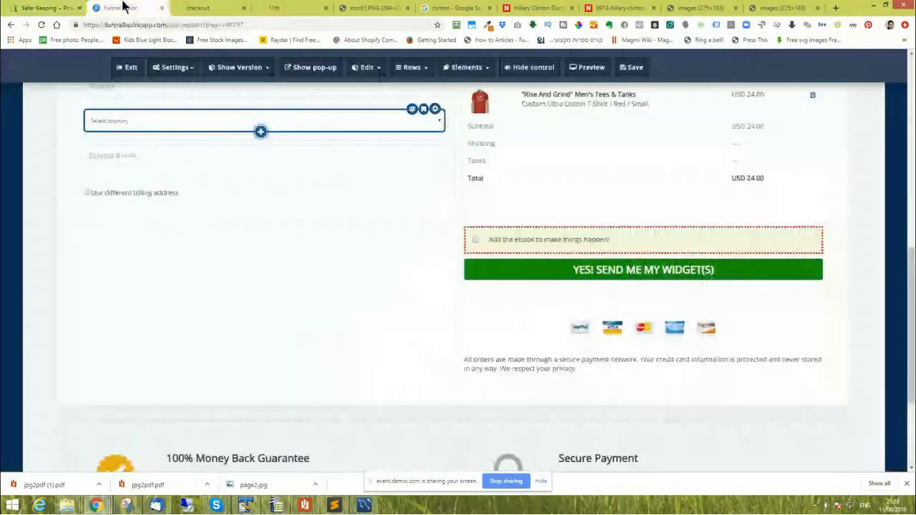
pyautogui.moveTo(780, 237)
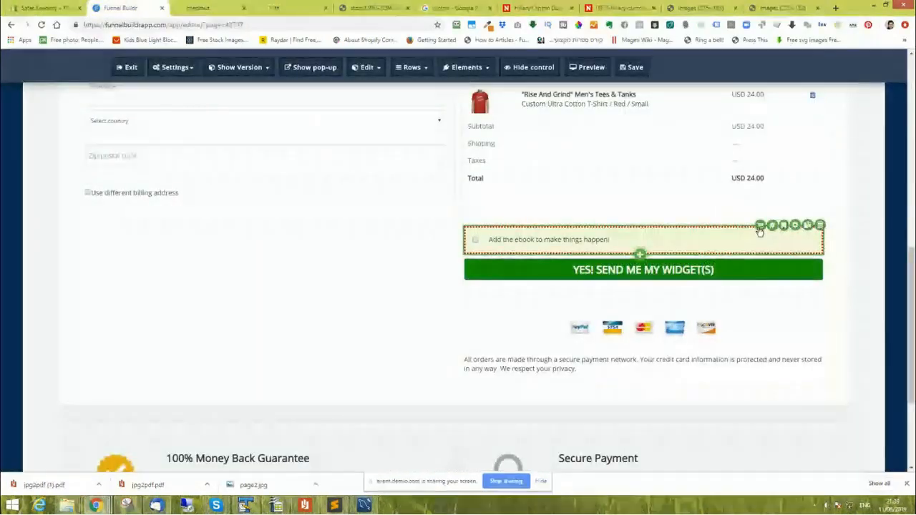
pyautogui.click(760, 226)
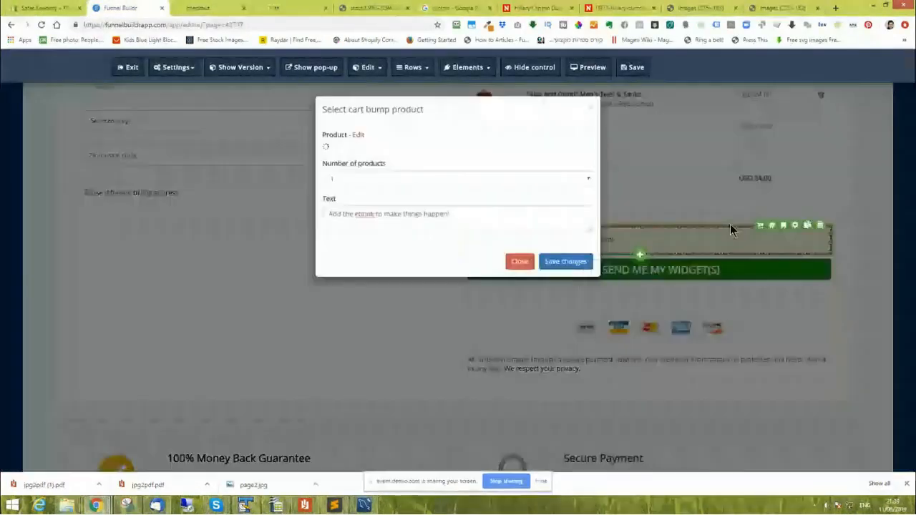
pyautogui.click(364, 138)
pyautogui.doubleClick(358, 148)
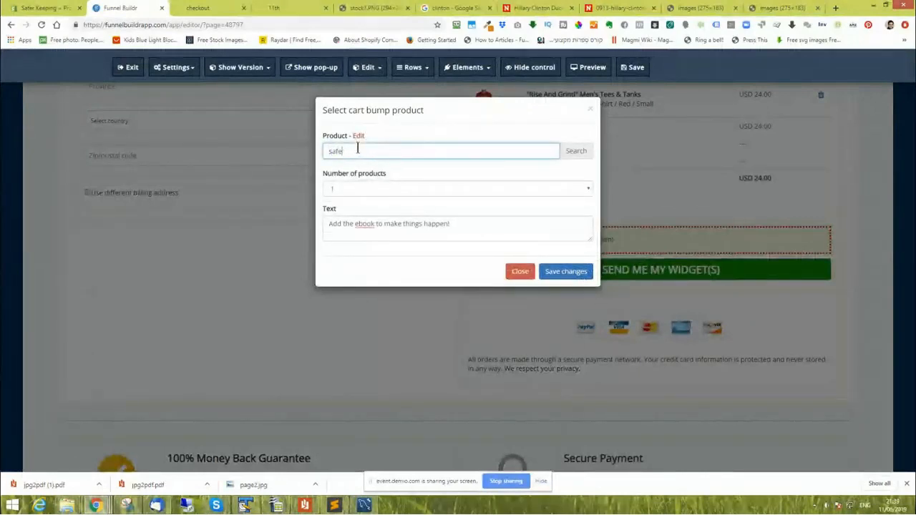
pyautogui.click(577, 153)
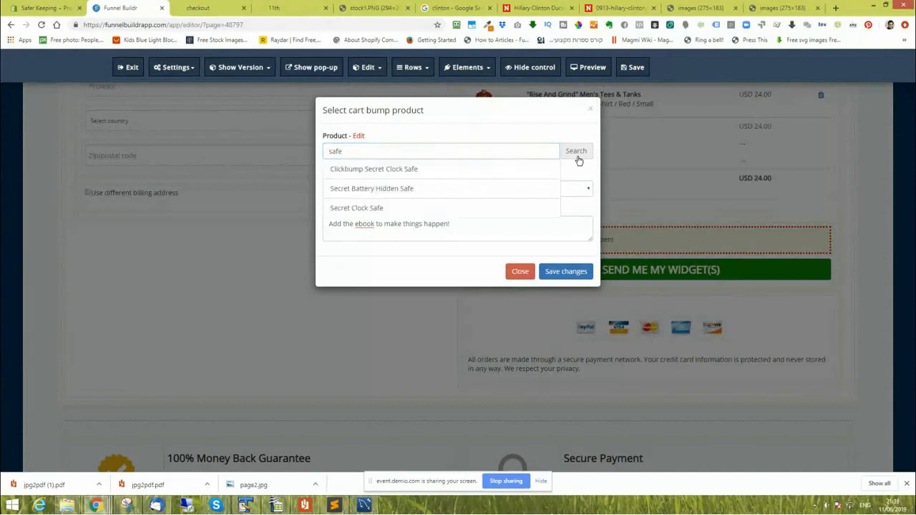
pyautogui.click(406, 169)
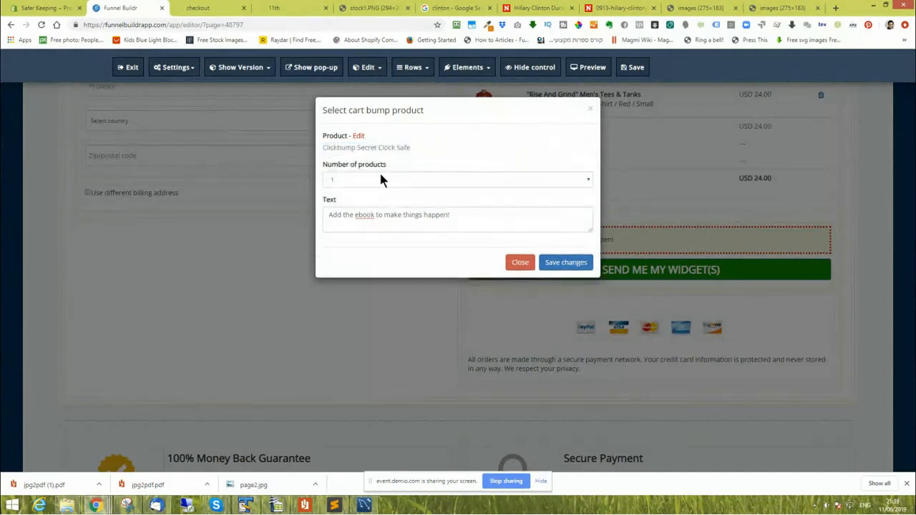
# - Change the cart bump text to "Add the safe to make things happen!" and save both the bump and the page
pyautogui.doubleClick(367, 219)
pyautogui.write('safe')
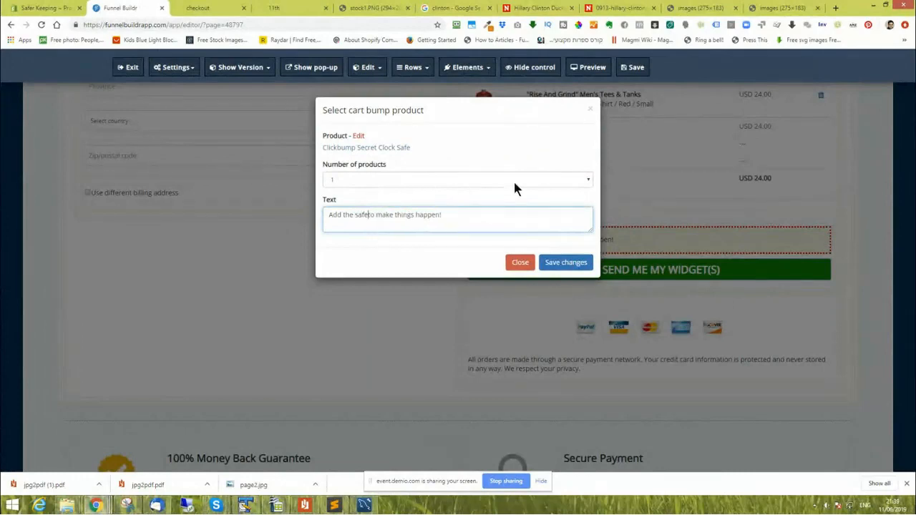
pyautogui.click(563, 262)
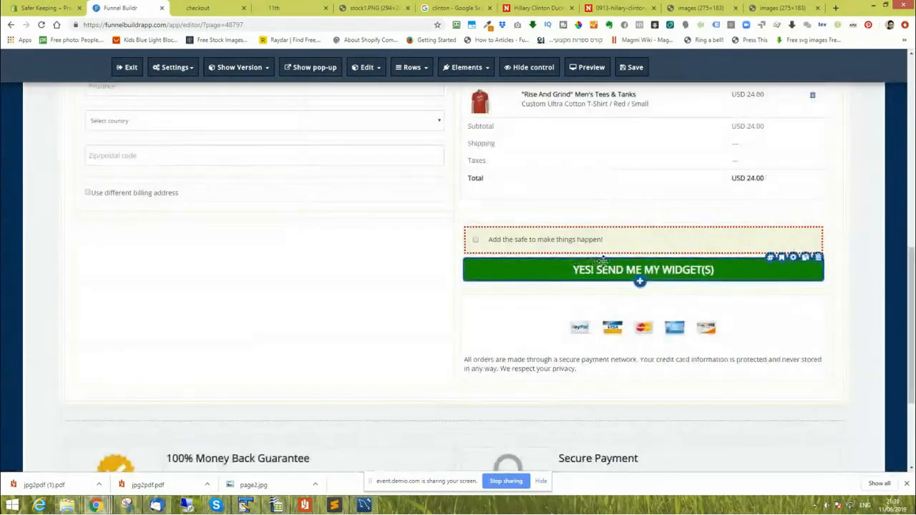
pyautogui.click(635, 68)
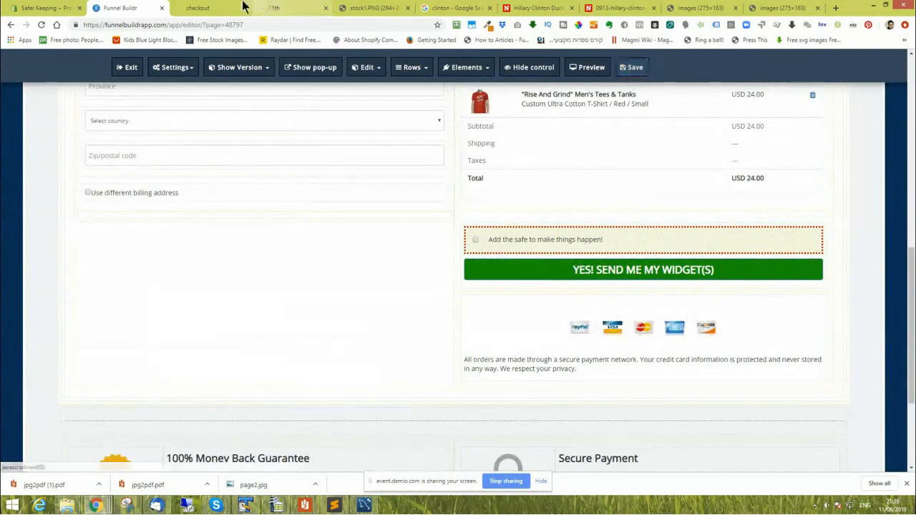
# - Reload the live checkout page and add the safe to the order through the cart bump
pyautogui.click(207, 8)
pyautogui.click(41, 25)
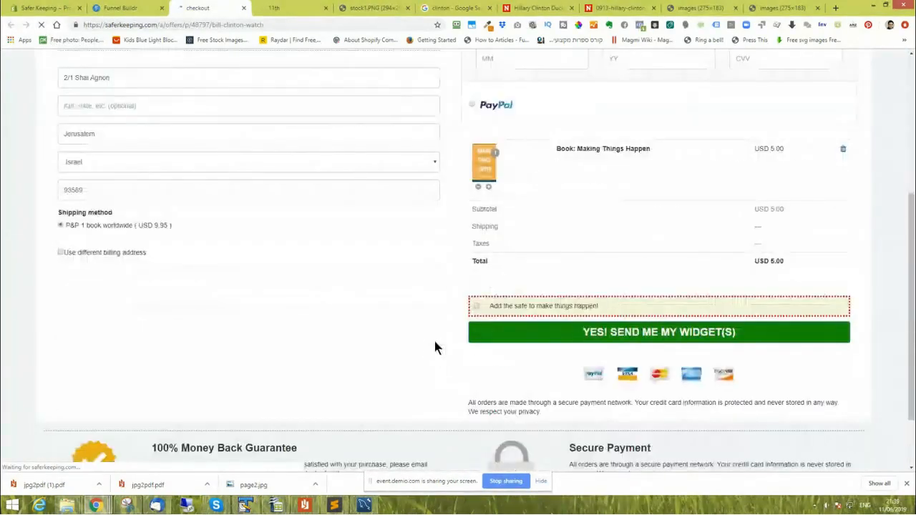
pyautogui.click(476, 306)
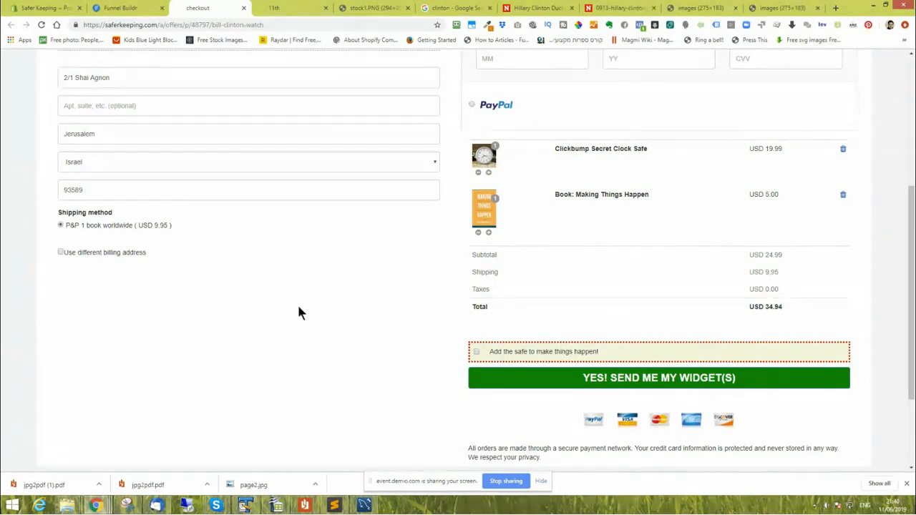
pyautogui.scroll(-2, 299, 312)
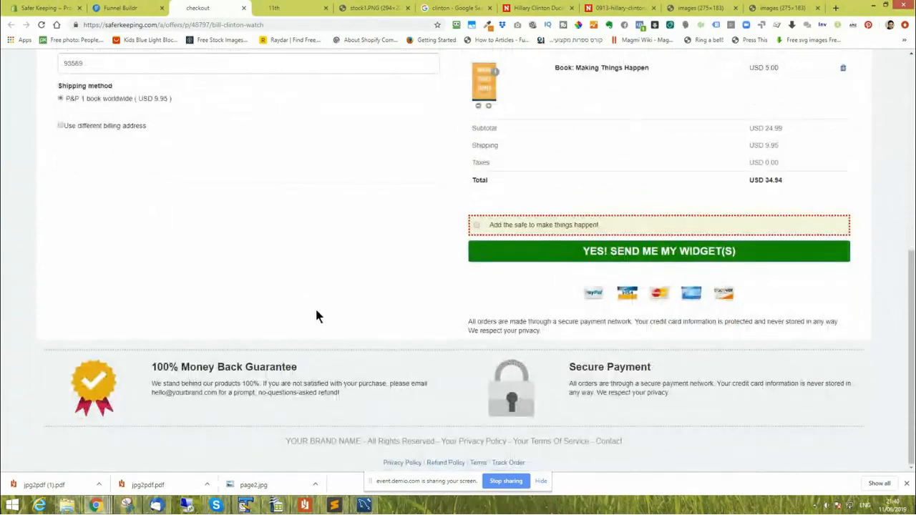
# - Return to the page editor and insert a 2 column row above the dashed divider over the guarantee section
pyautogui.click(123, 8)
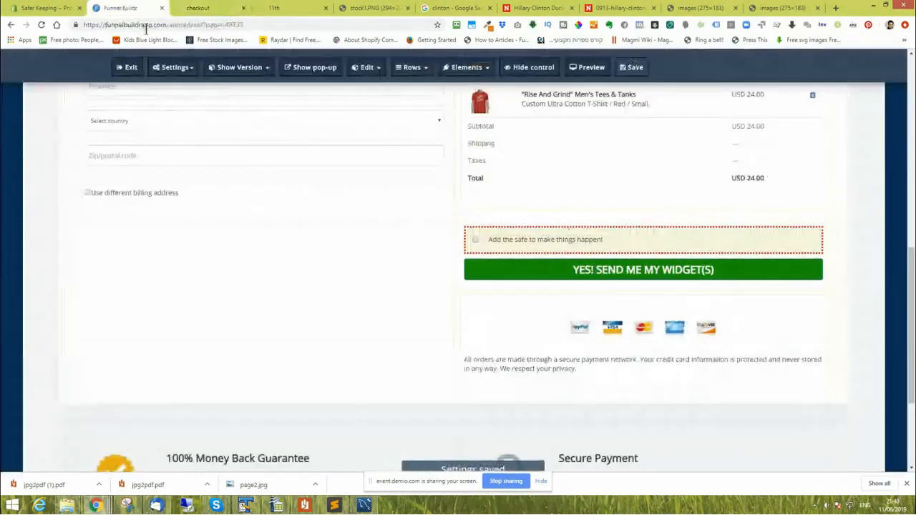
pyautogui.scroll(-3, 353, 327)
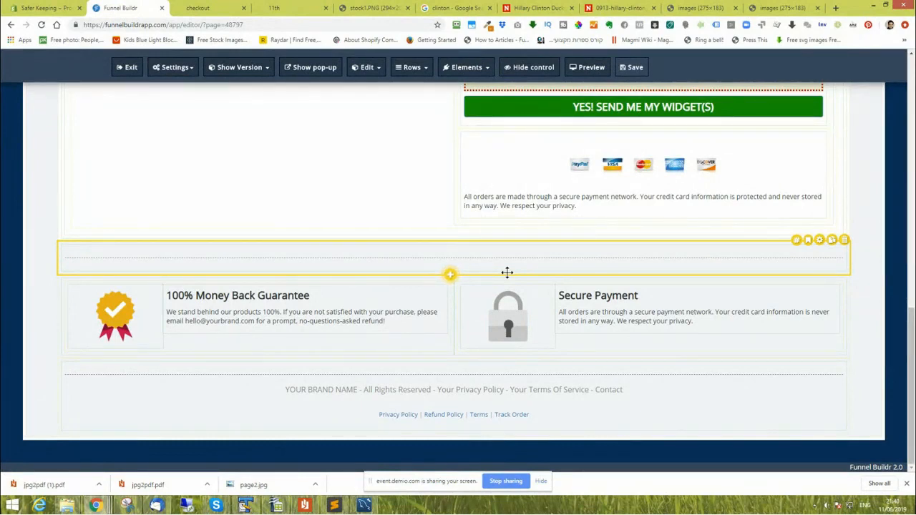
pyautogui.click(451, 244)
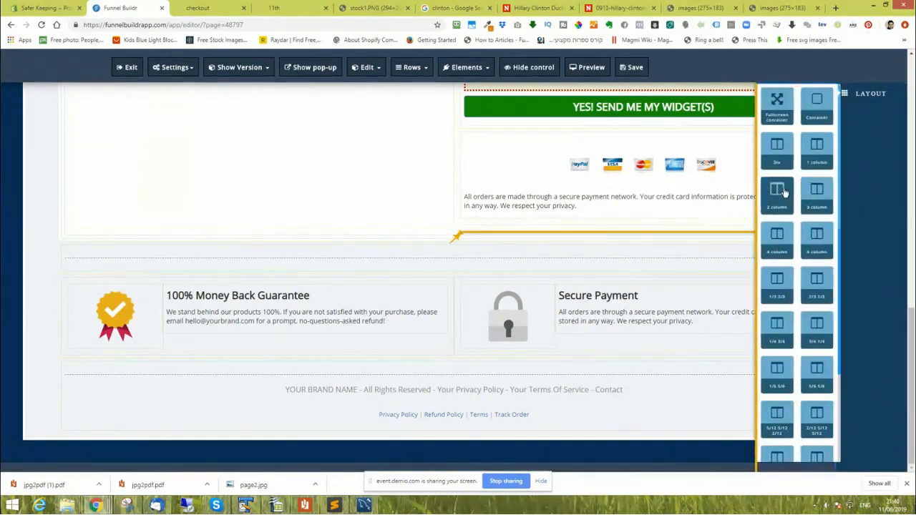
pyautogui.click(780, 189)
# - Add a Two step checkout form to the left column of the new two-column row
pyautogui.click(249, 262)
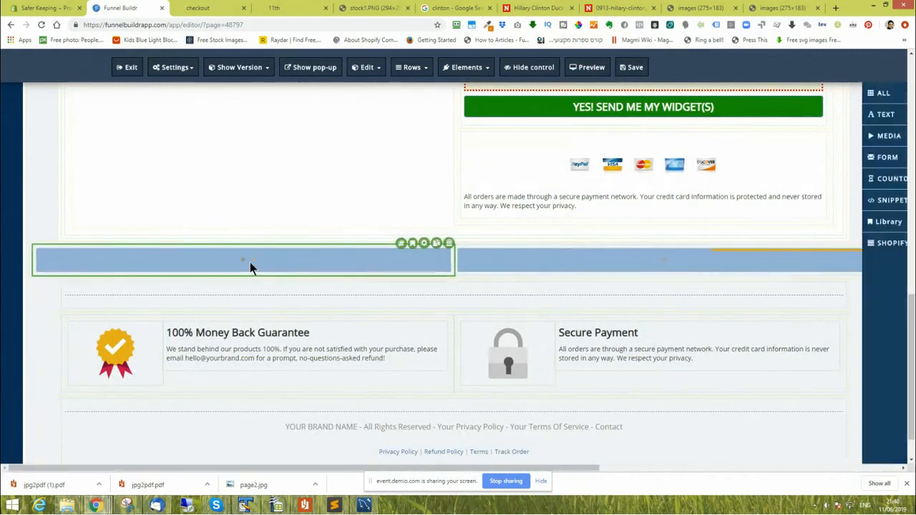
pyautogui.click(869, 159)
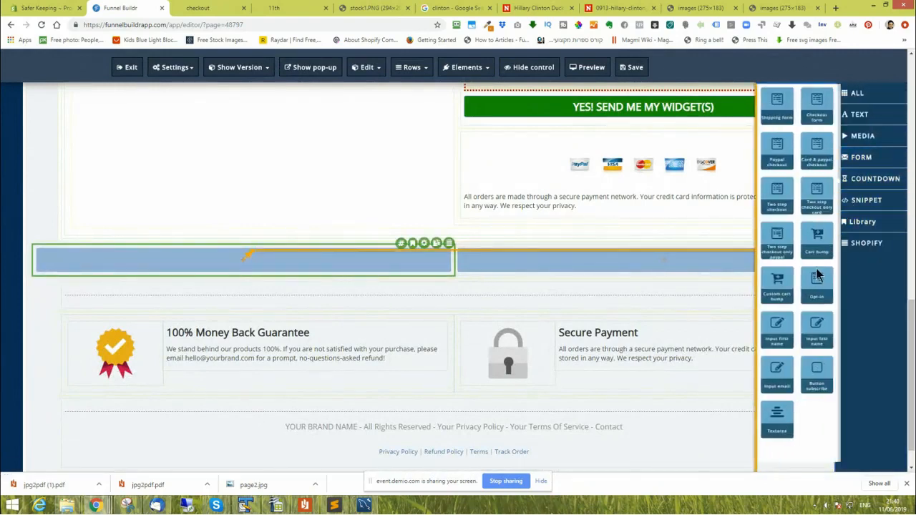
pyautogui.click(778, 196)
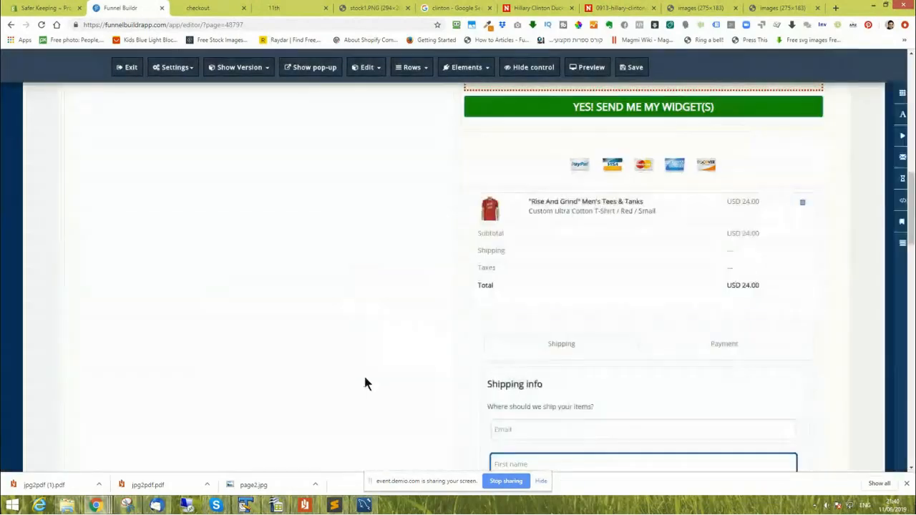
# - Examine the page from the payment area to the new row to see where the two-step checkout form was placed
pyautogui.scroll(4, 308, 363)
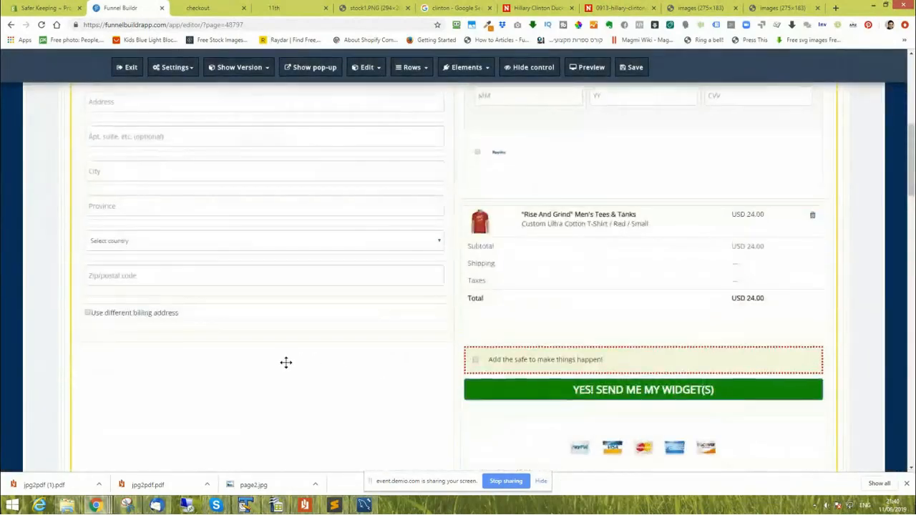
pyautogui.scroll(-10, 286, 363)
pyautogui.scroll(-3, 286, 363)
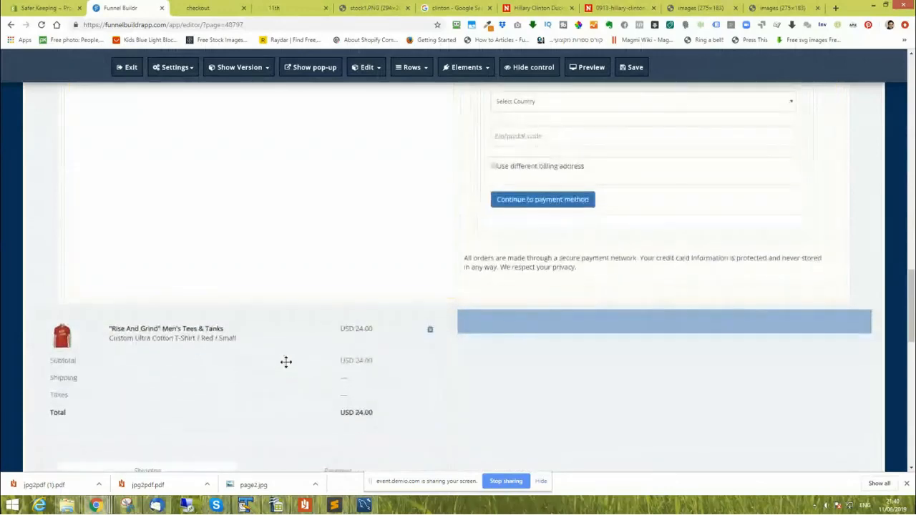
pyautogui.scroll(5, 286, 363)
pyautogui.scroll(-1, 285, 362)
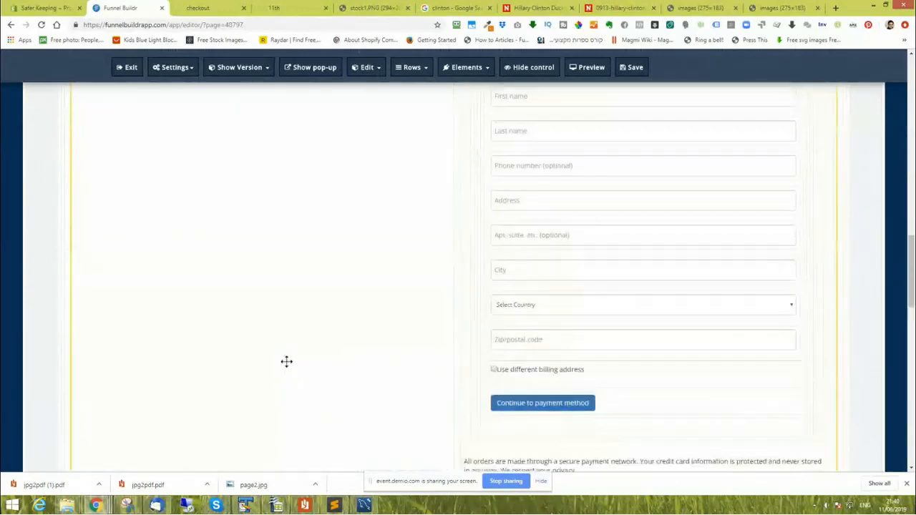
pyautogui.scroll(5, 286, 363)
pyautogui.scroll(18, 526, 327)
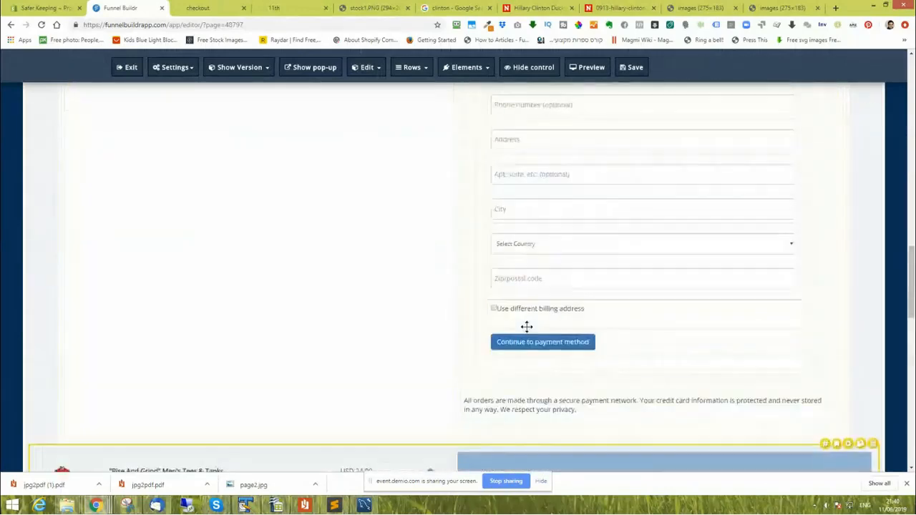
# - Compare the two-step checkout form beneath the payment area with the one in the new two-column row
pyautogui.scroll(-1, 527, 327)
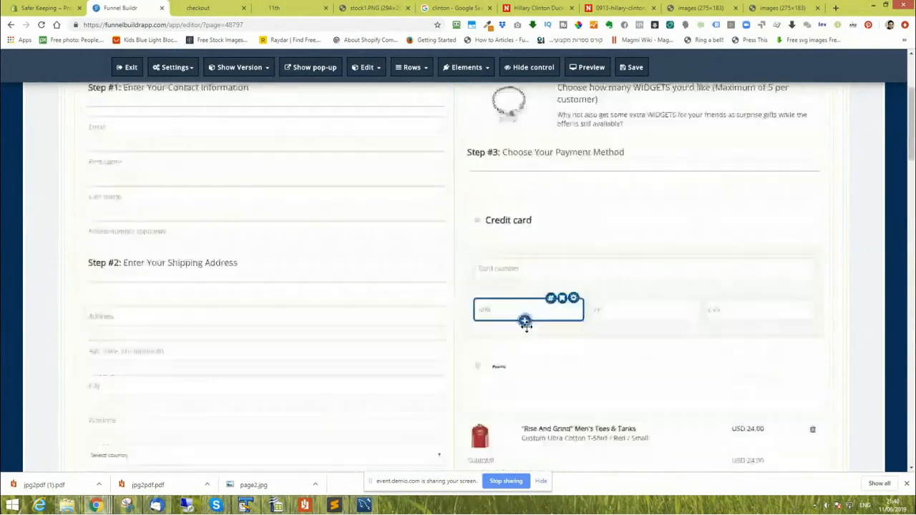
pyautogui.scroll(1, 526, 327)
pyautogui.scroll(-18, 527, 327)
pyautogui.scroll(4, 527, 327)
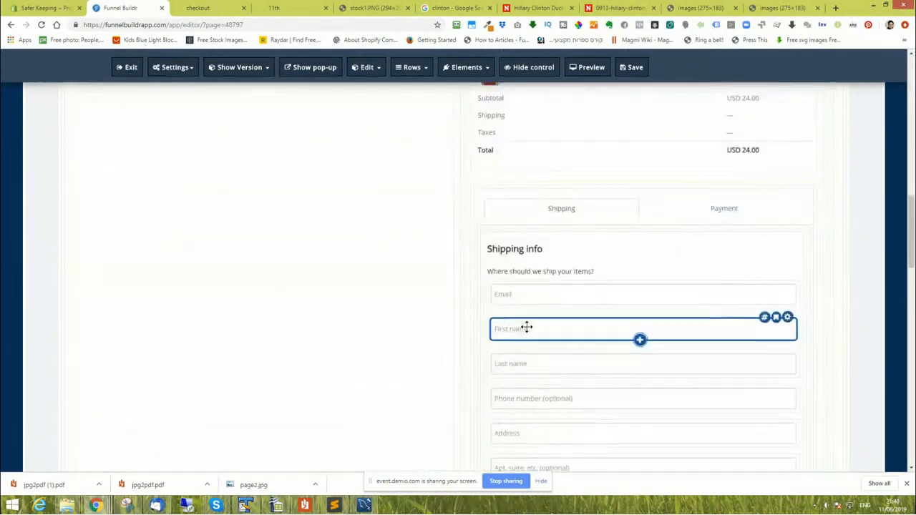
pyautogui.scroll(-13, 527, 327)
pyautogui.scroll(-5, 527, 328)
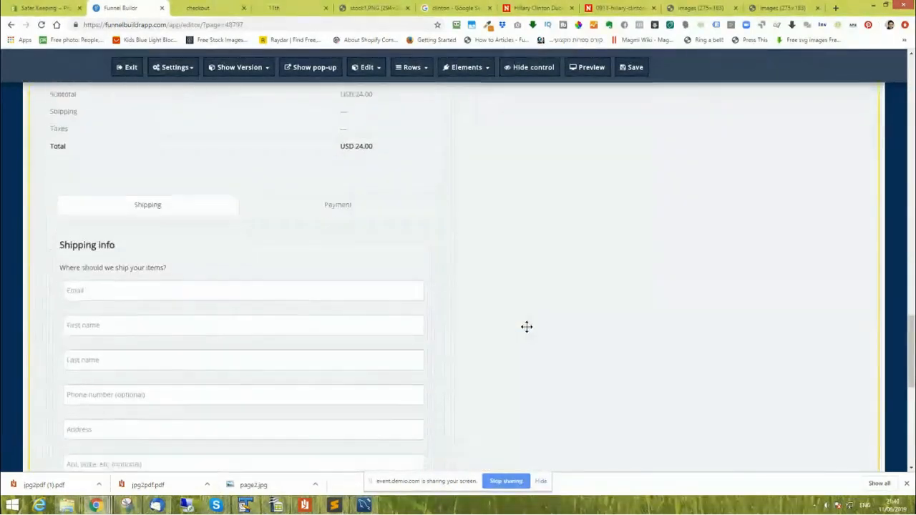
pyautogui.scroll(9, 527, 327)
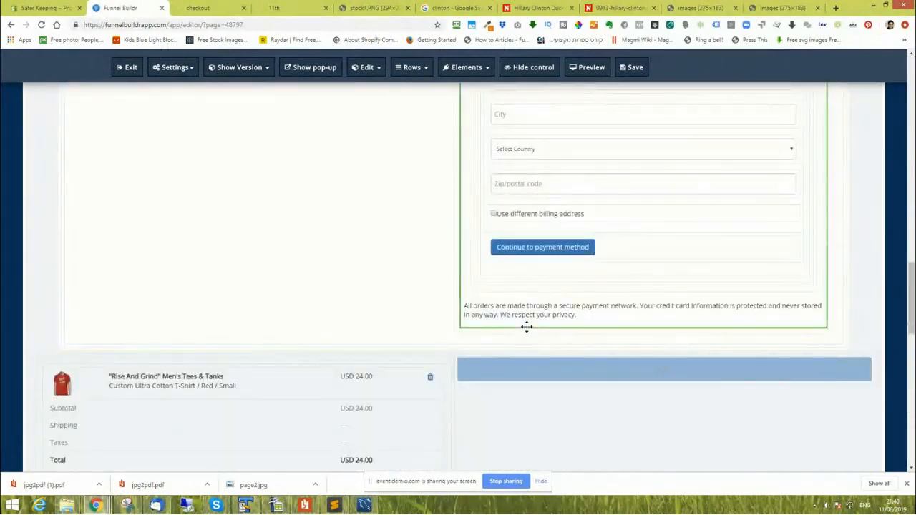
pyautogui.scroll(8, 526, 327)
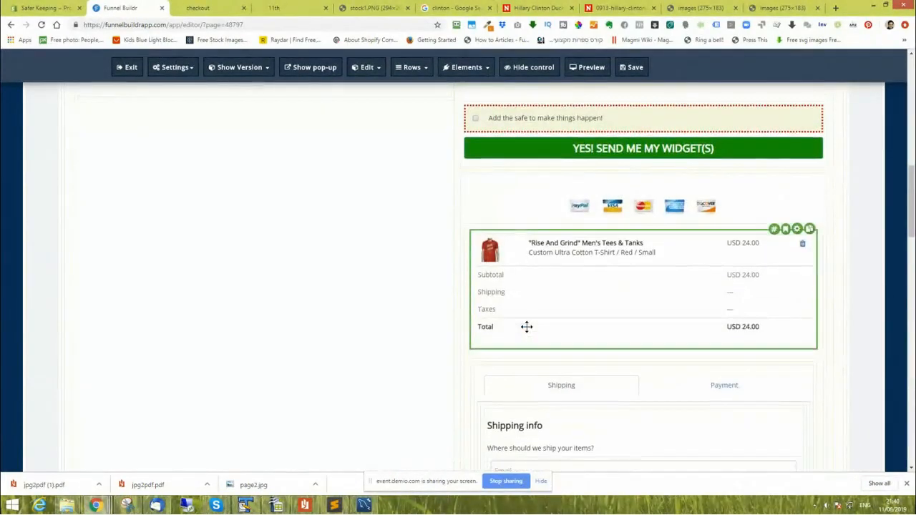
pyautogui.scroll(-2, 525, 327)
pyautogui.moveTo(312, 320); pyautogui.dragTo(104, 351)
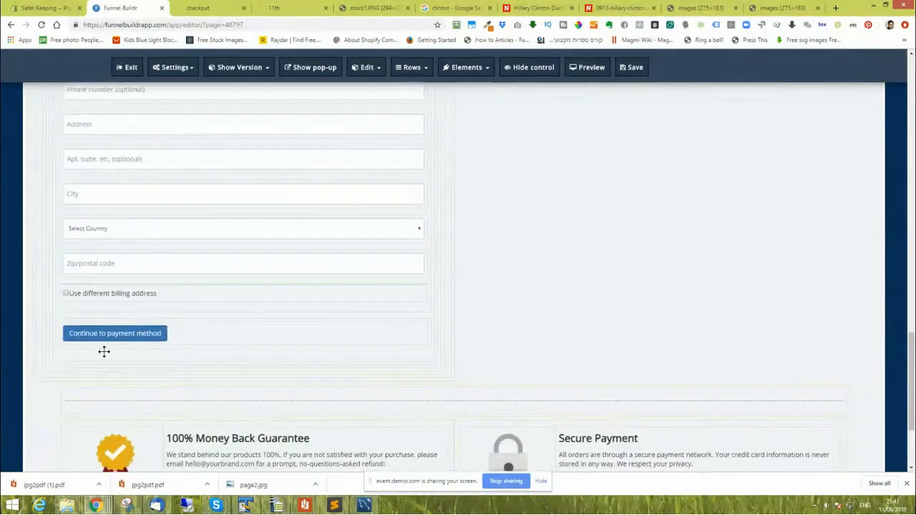
pyautogui.scroll(5, 282, 307)
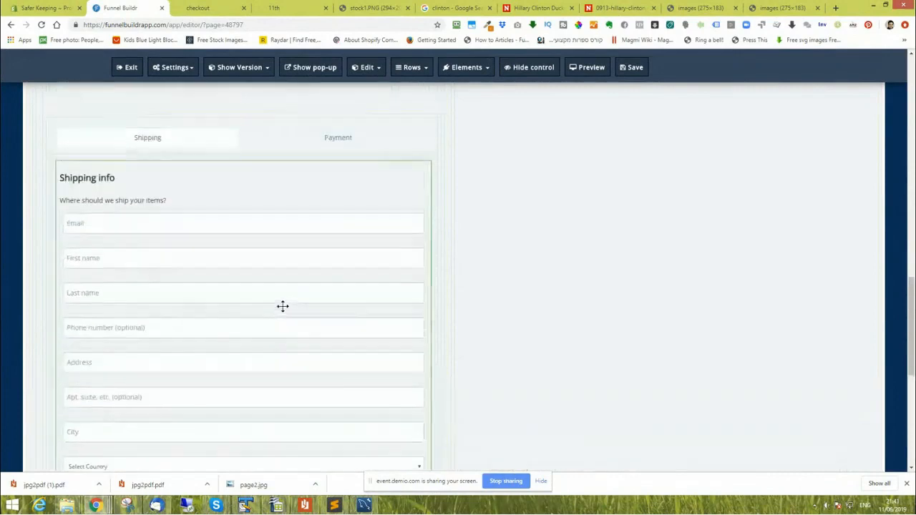
# - Show the Payment stage of the two-step form in the new row and examine its payment method section
pyautogui.click(329, 279)
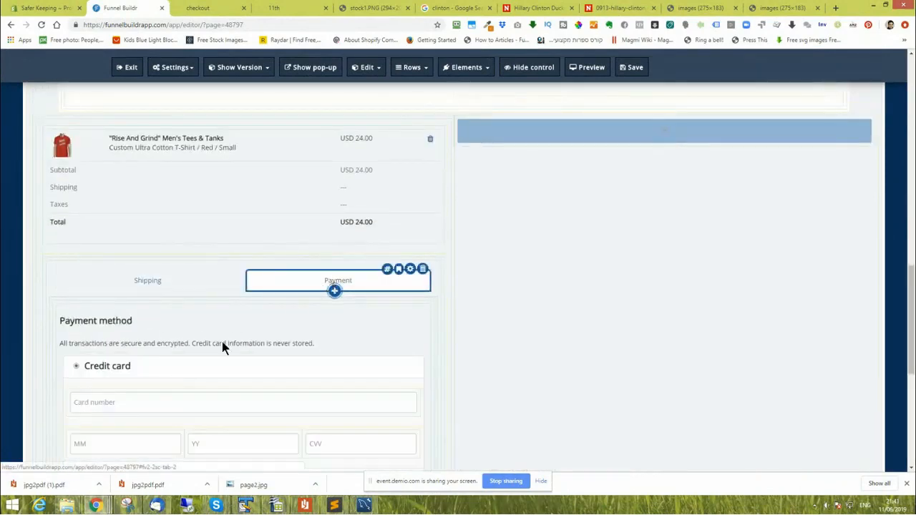
pyautogui.scroll(-1, 223, 361)
pyautogui.scroll(-3, 223, 361)
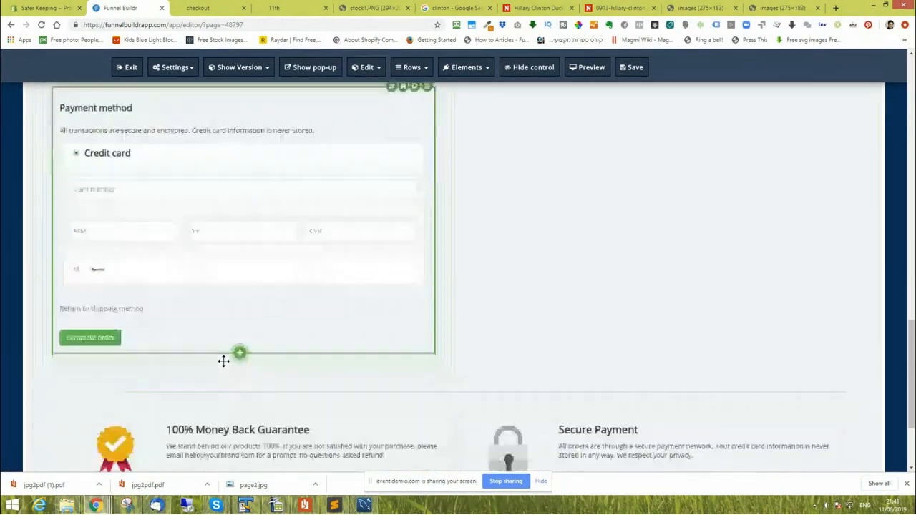
pyautogui.scroll(-2, 224, 361)
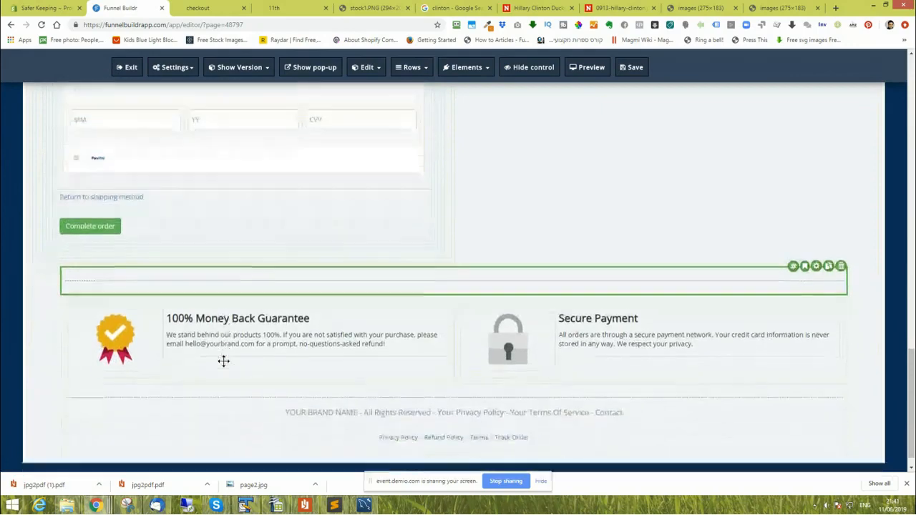
pyautogui.scroll(10, 224, 361)
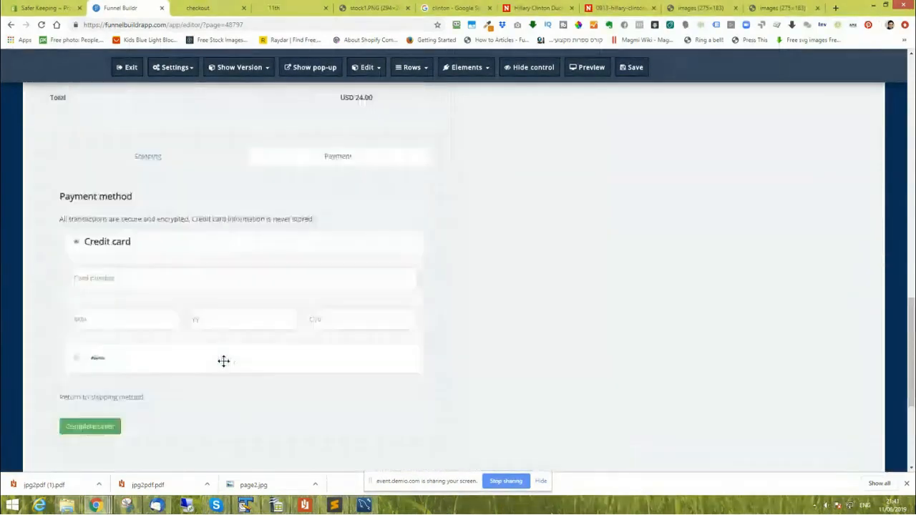
pyautogui.scroll(-7, 223, 361)
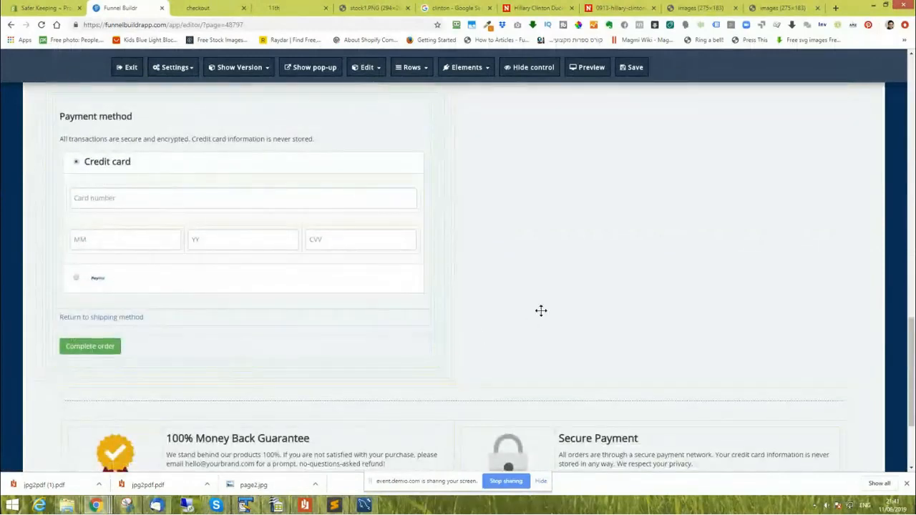
pyautogui.scroll(6, 546, 315)
pyautogui.scroll(10, 547, 316)
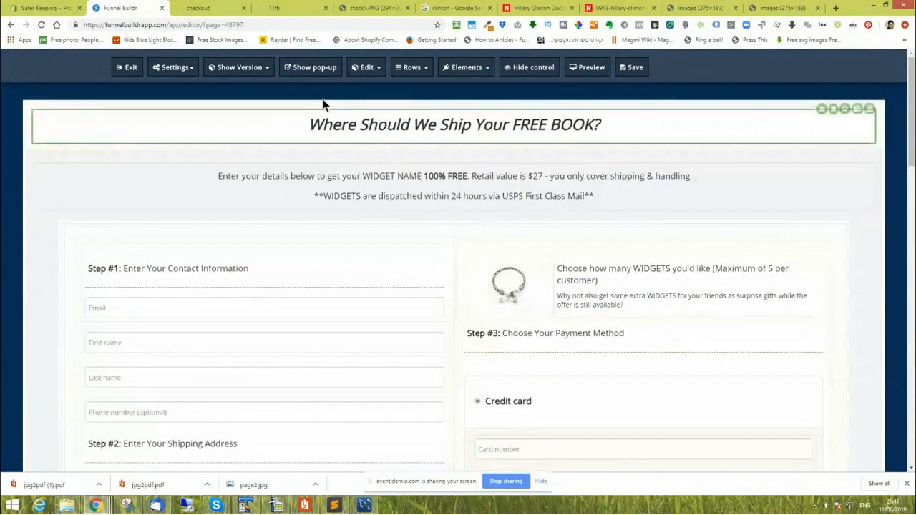
# - Delete the widget quantity texts and bracelet image row above Step #3, and save the page before exiting the editor
pyautogui.click(172, 68)
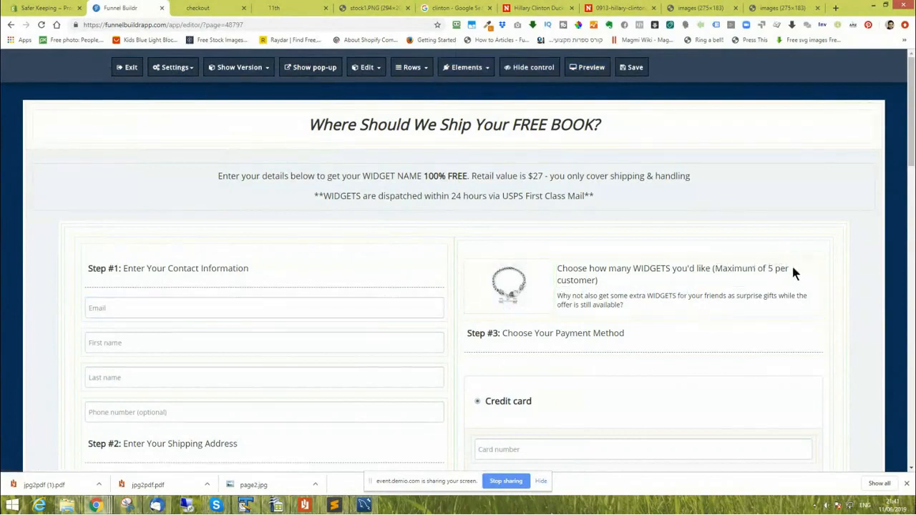
pyautogui.moveTo(785, 277)
pyautogui.click(815, 265)
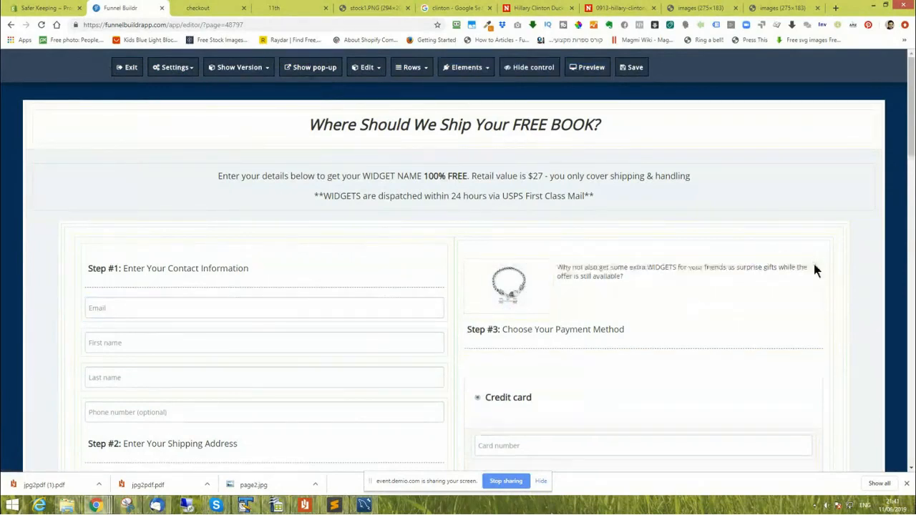
pyautogui.click(814, 264)
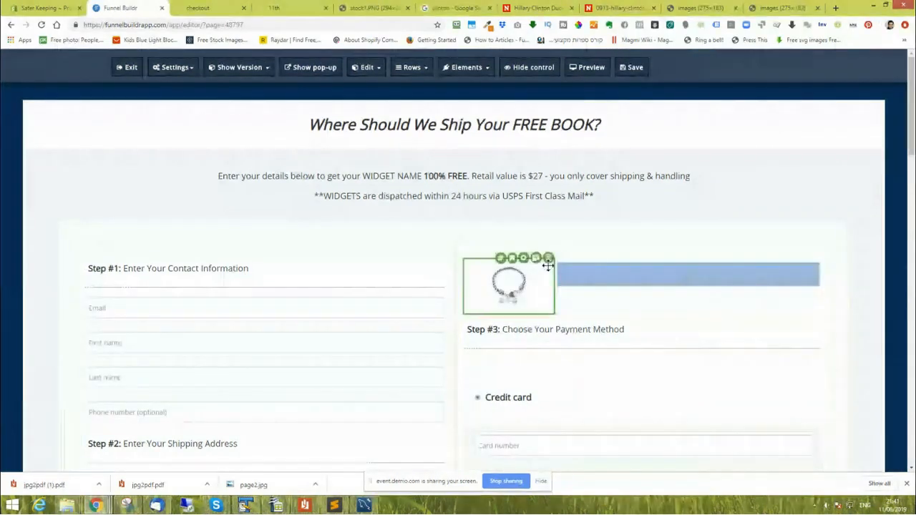
pyautogui.moveTo(818, 264)
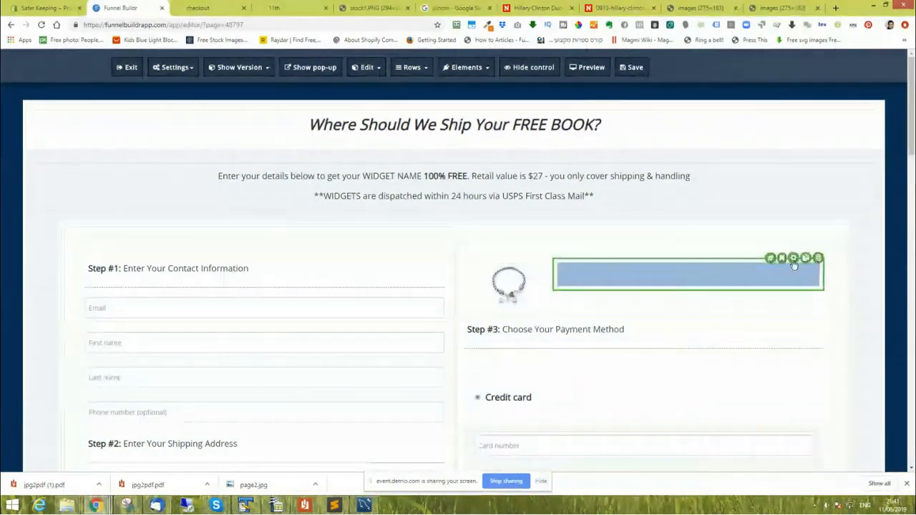
pyautogui.click(818, 263)
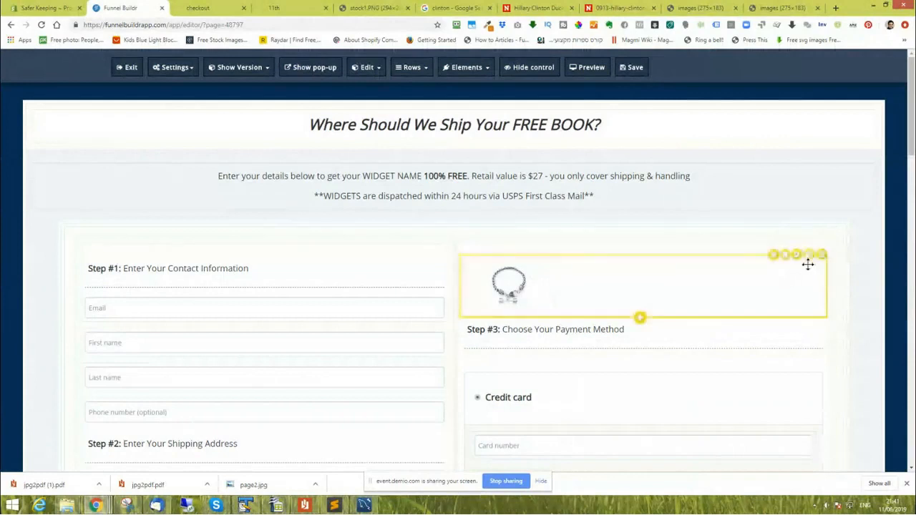
pyautogui.click(821, 256)
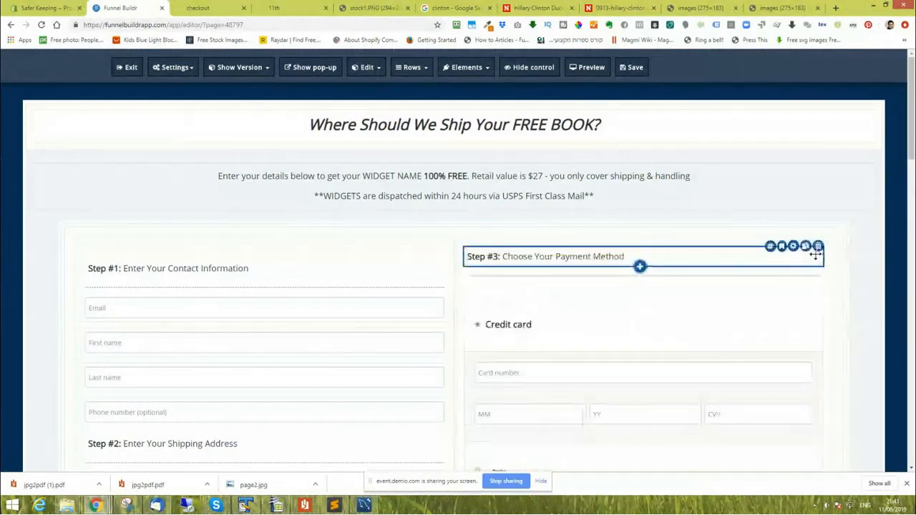
pyautogui.click(635, 69)
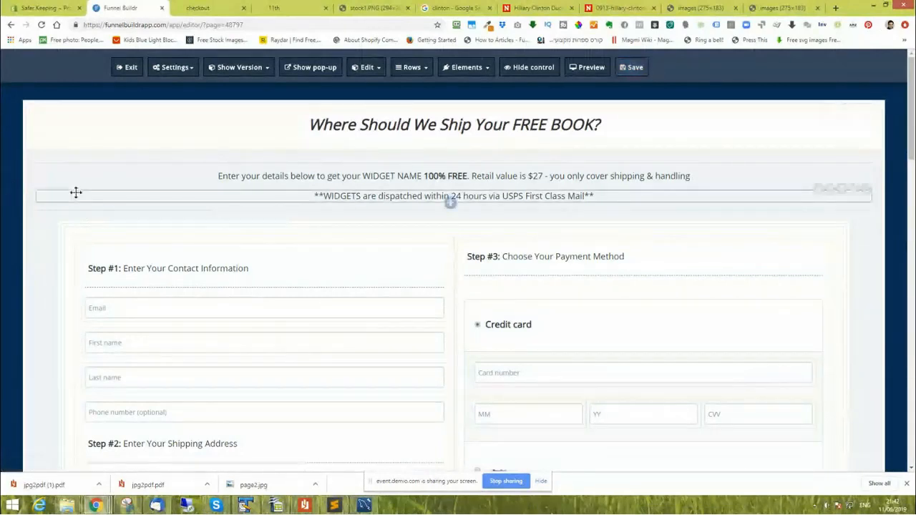
pyautogui.click(624, 69)
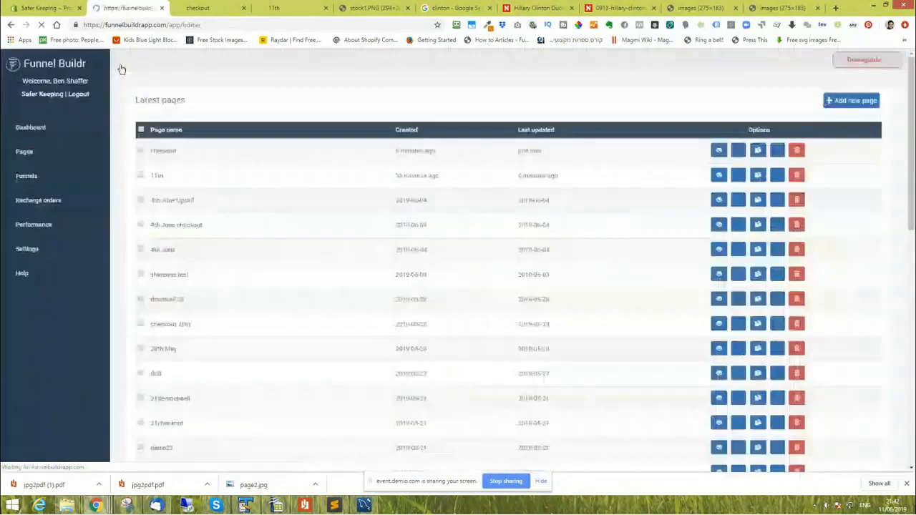
# - Start a new page with "upsell" as both its name and title
pyautogui.click(834, 105)
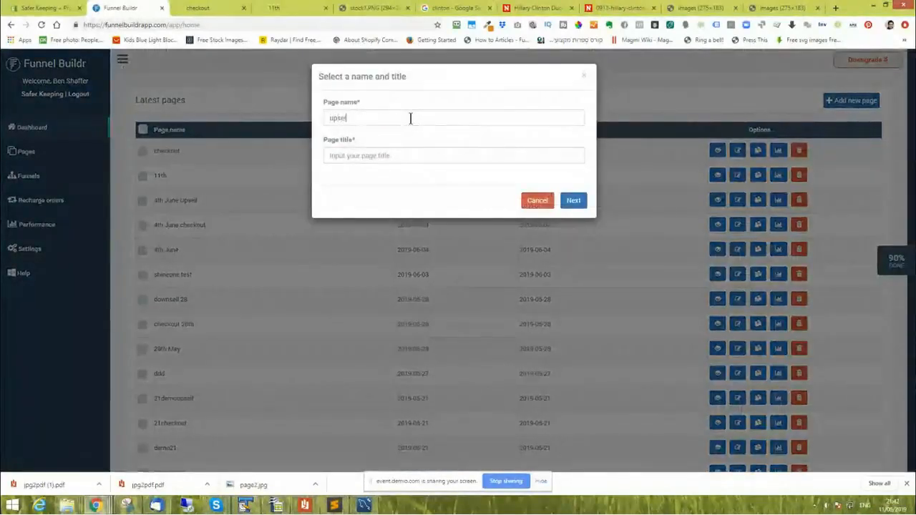
pyautogui.click(401, 151)
pyautogui.write('upsell')
pyautogui.click(573, 202)
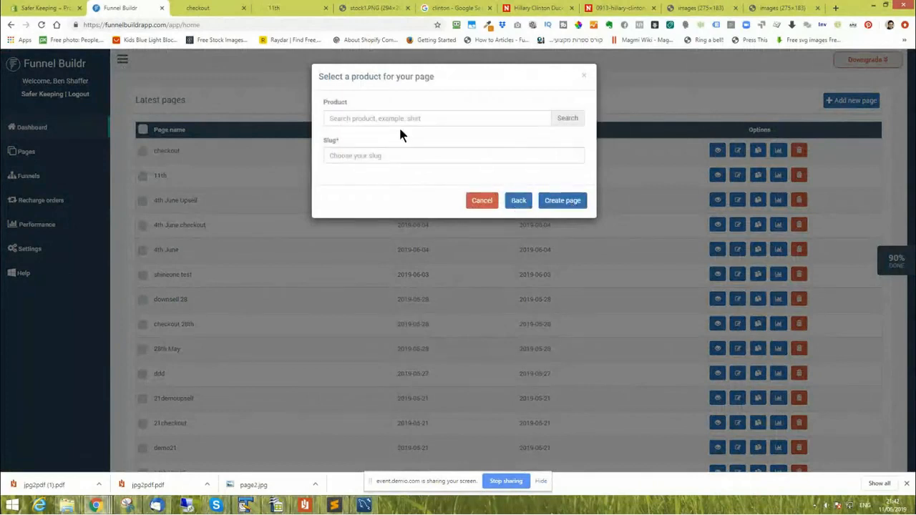
# - Assign the Discount HDMI USB Mini Projector Home Media Player to the new page and create it from the One upsell template
pyautogui.click(376, 118)
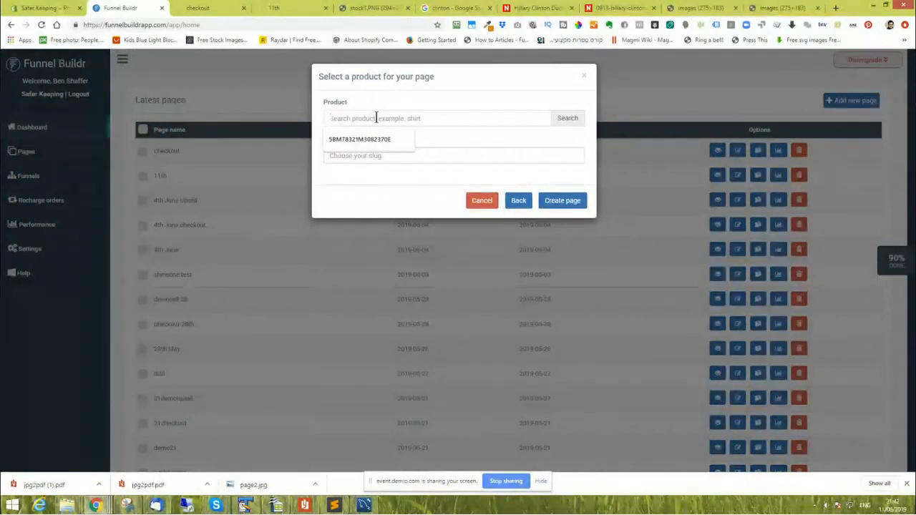
pyautogui.write('e')
pyautogui.click(567, 118)
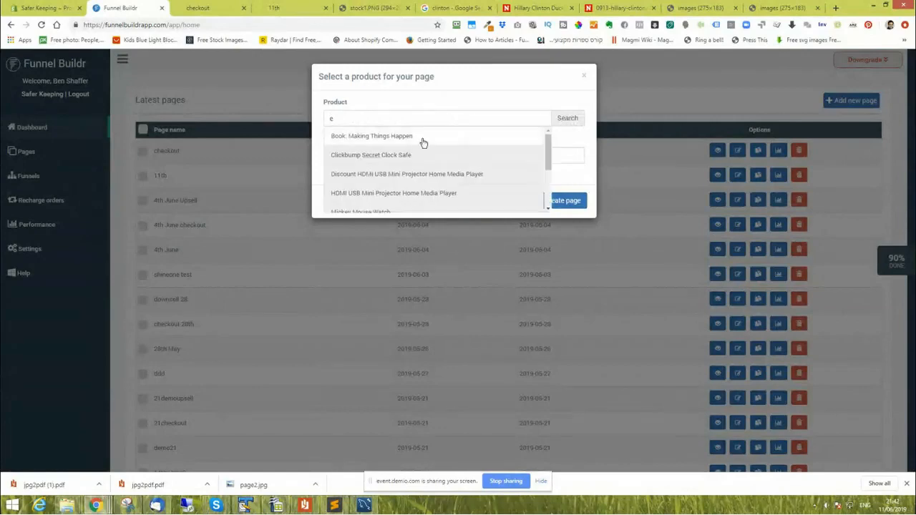
pyautogui.click(386, 174)
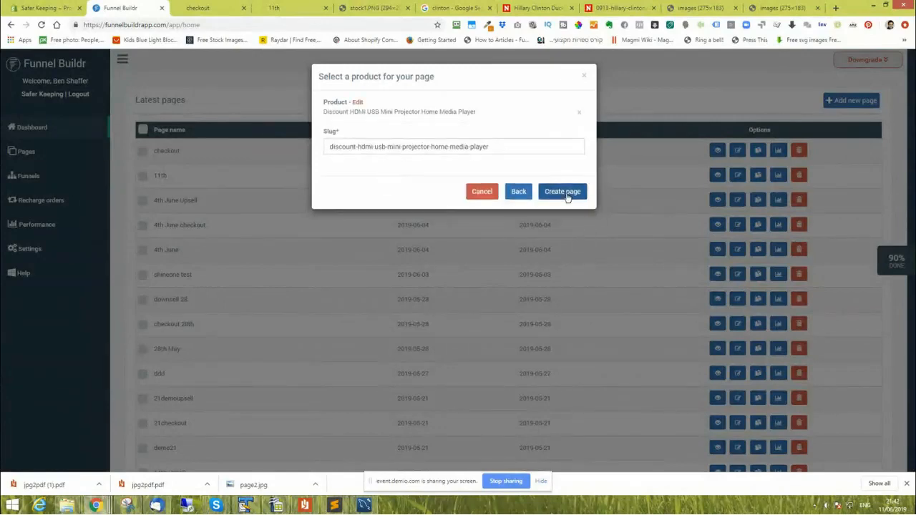
pyautogui.click(564, 192)
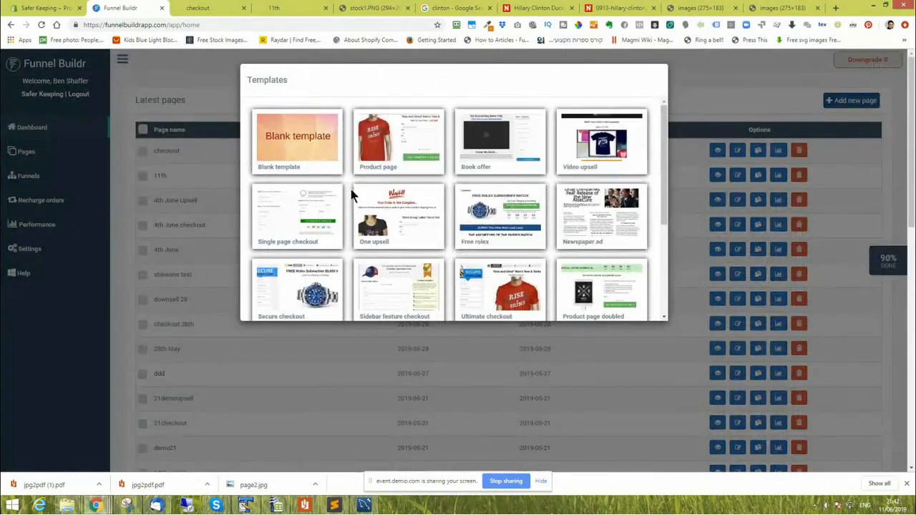
pyautogui.click(378, 222)
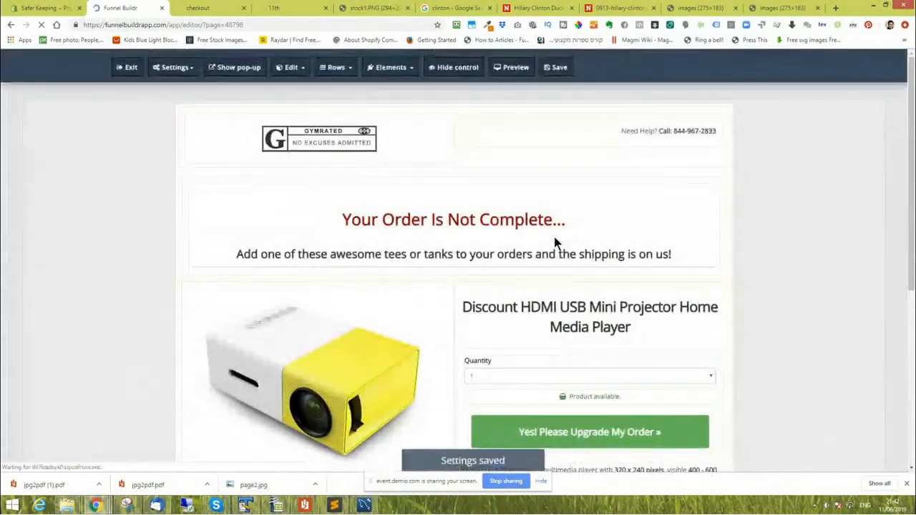
# - Add a Shopify Decline button directly below the "No thank you..." heading on the upsell page
pyautogui.scroll(-4, 187, 300)
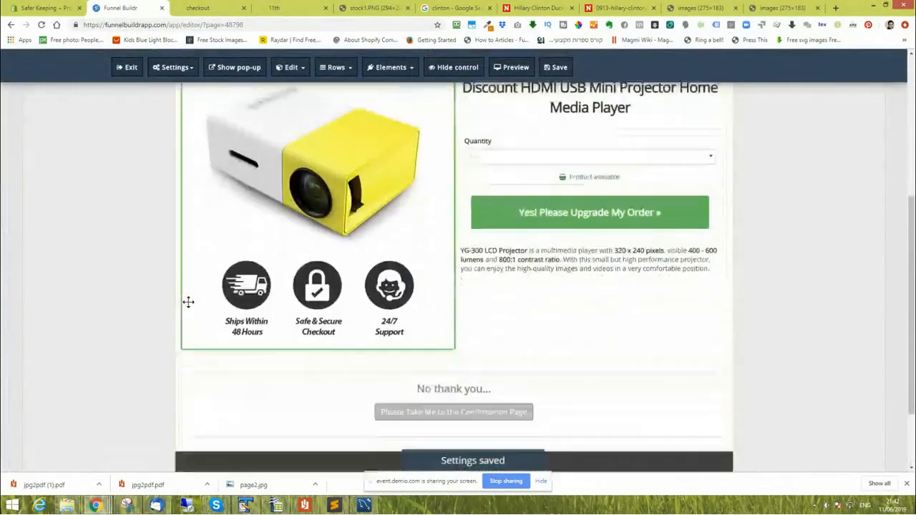
pyautogui.scroll(-2, 188, 302)
pyautogui.scroll(4, 188, 302)
pyautogui.scroll(-4, 188, 302)
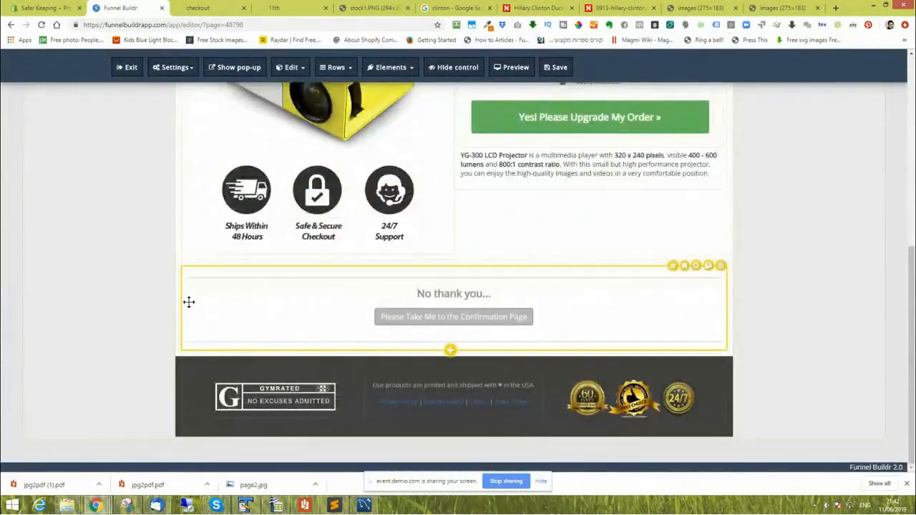
pyautogui.click(450, 302)
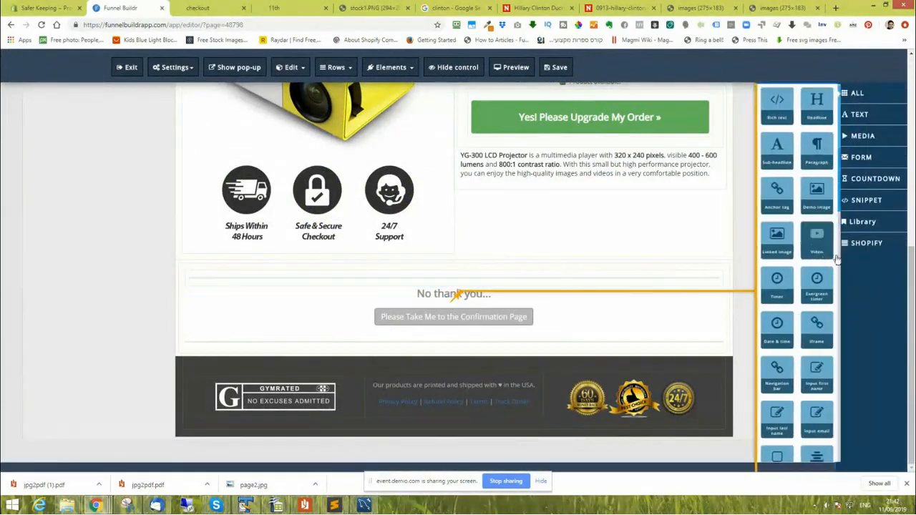
pyautogui.click(865, 243)
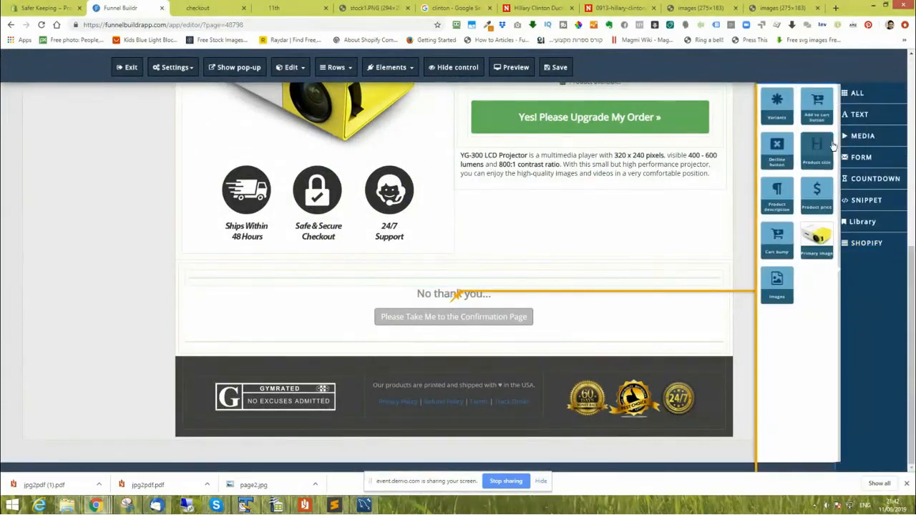
pyautogui.click(777, 150)
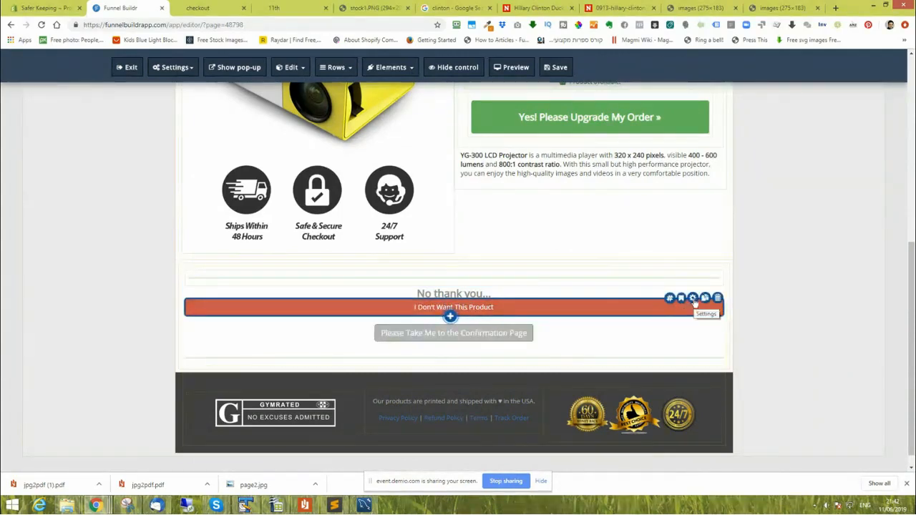
# - Give the "I Don't Want This Product" button a green background, rgba(0, 255, 0, 1), and a font size of 41
pyautogui.click(693, 300)
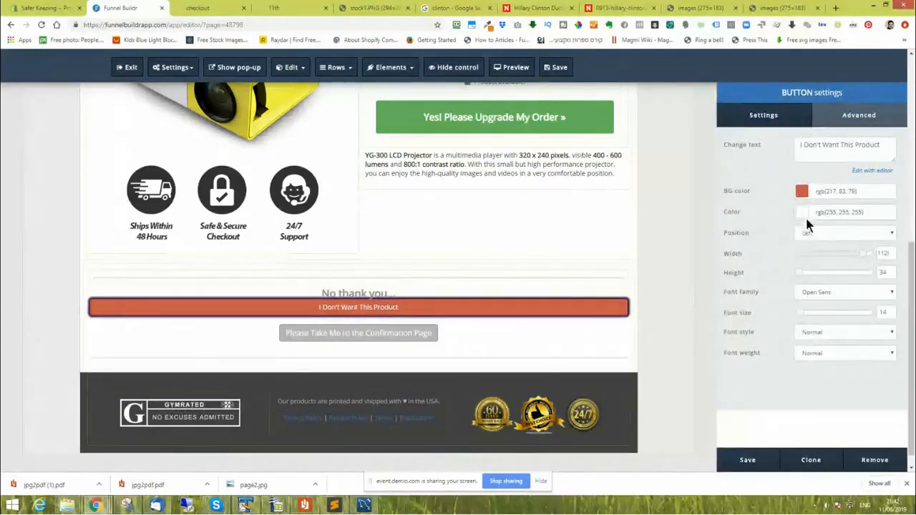
pyautogui.click(802, 191)
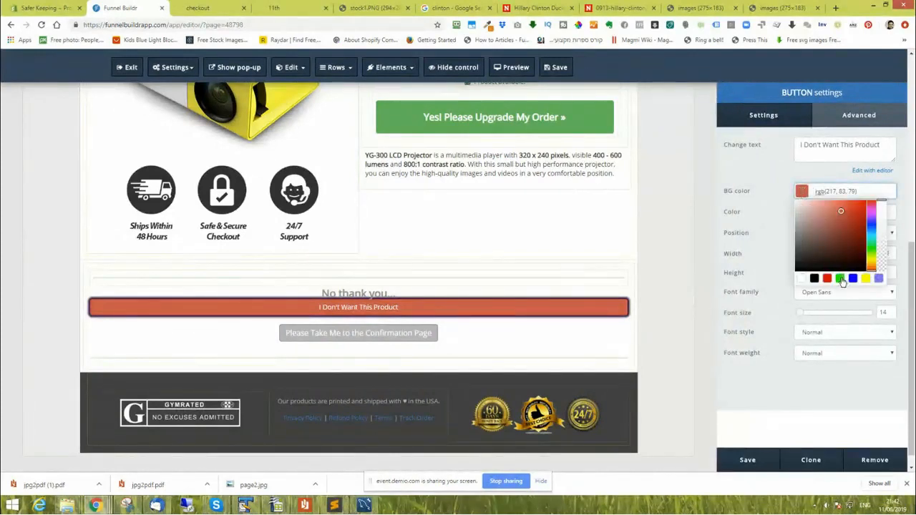
pyautogui.click(841, 278)
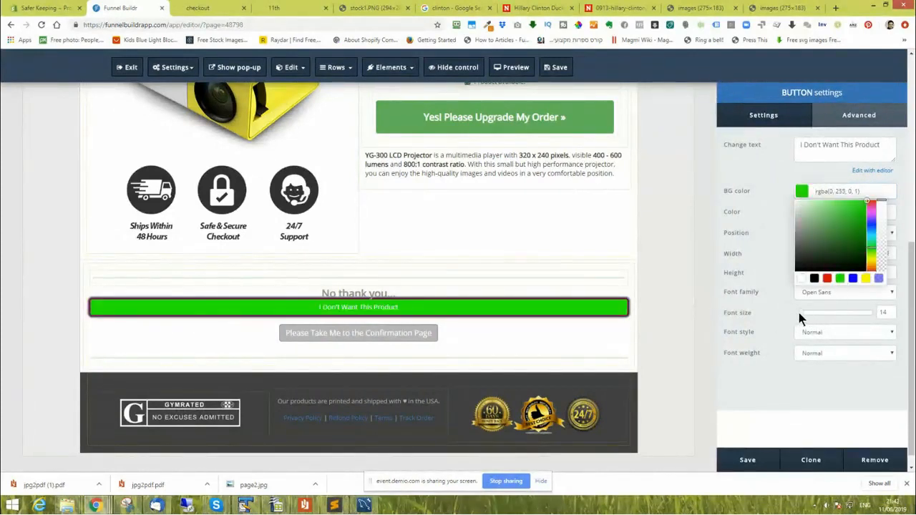
pyautogui.moveTo(801, 314); pyautogui.dragTo(824, 313)
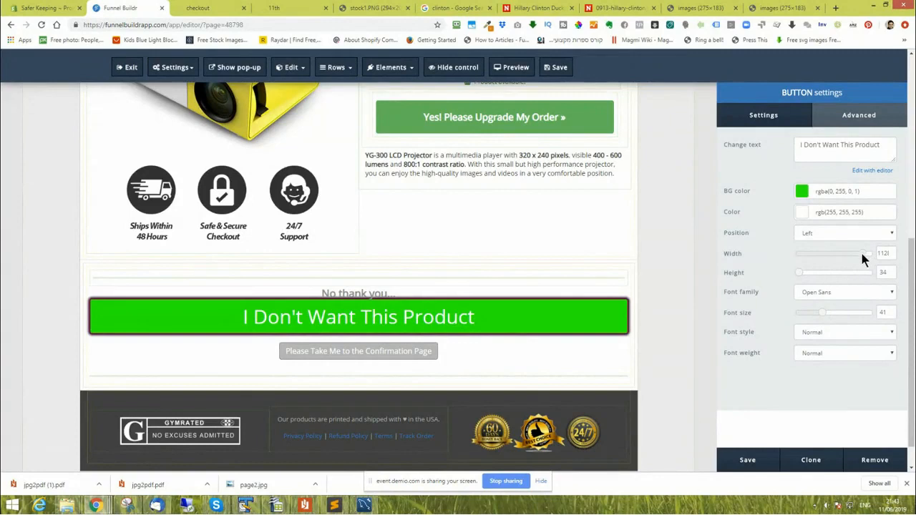
# - Narrow the decline button to a width of 395 and set its position to Center
pyautogui.moveTo(863, 258); pyautogui.dragTo(820, 258)
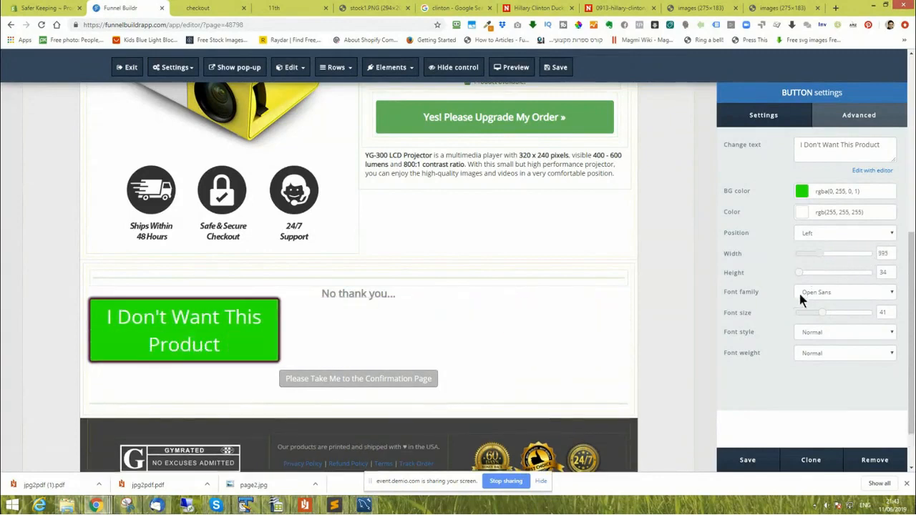
pyautogui.click(811, 240)
pyautogui.click(814, 250)
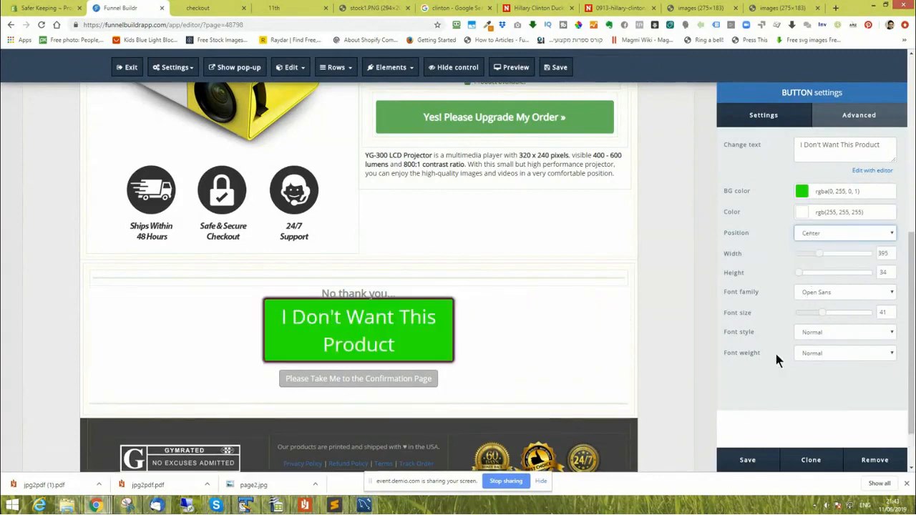
# - Save the decline button's settings and the upsell page, and exit the page editor
pyautogui.click(747, 461)
pyautogui.click(628, 68)
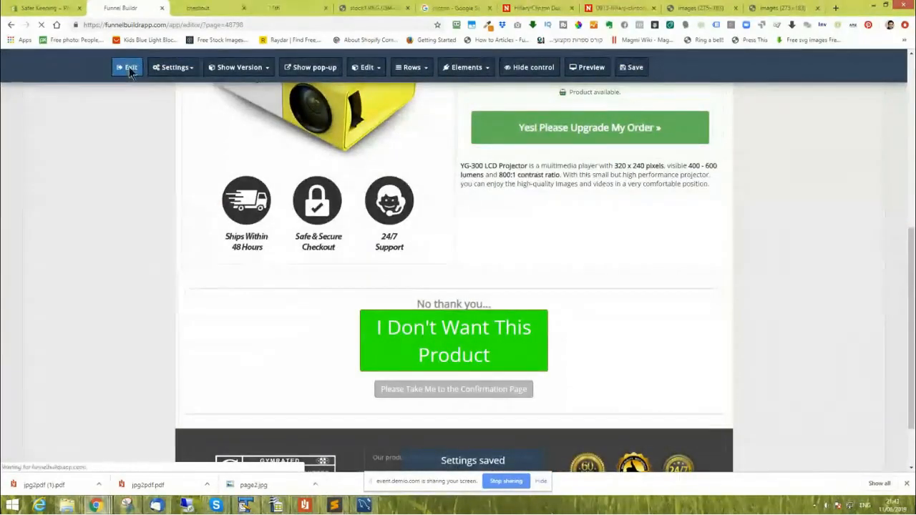
pyautogui.click(126, 67)
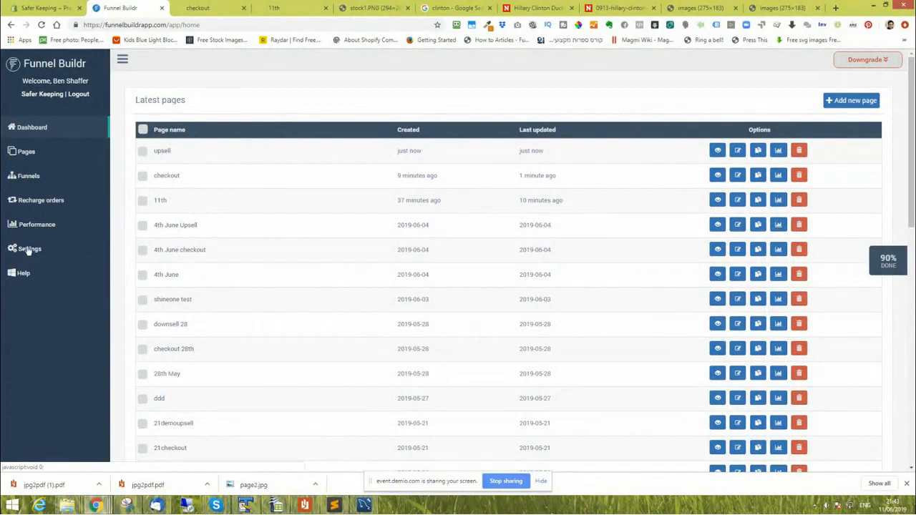
# - Review the general settings, including the choices for Trackify and the email service
pyautogui.click(29, 249)
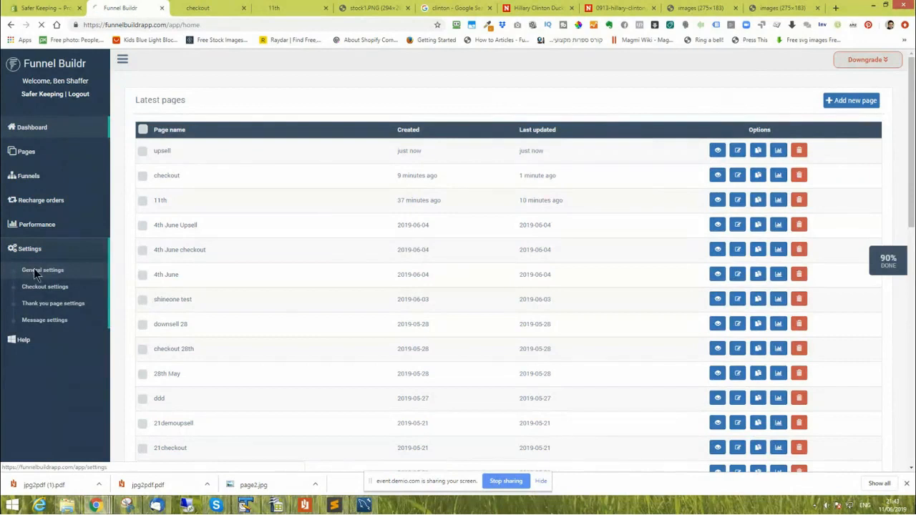
pyautogui.click(34, 271)
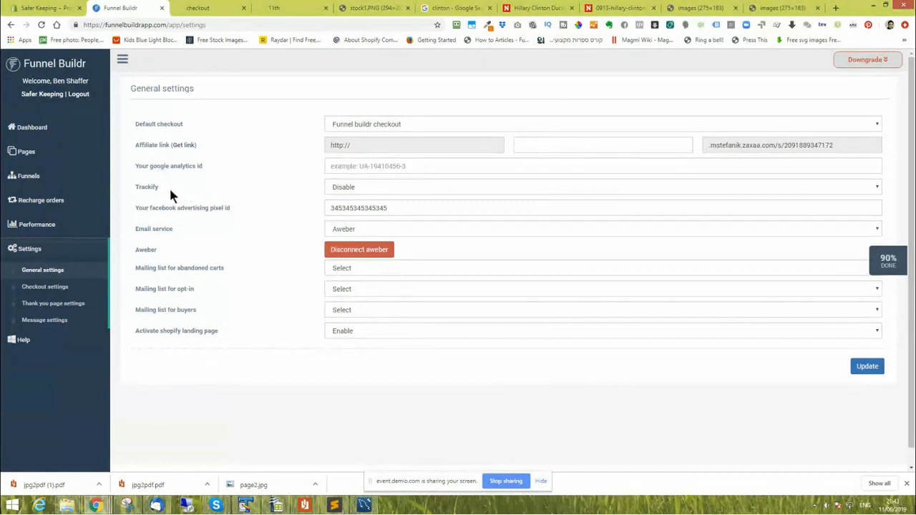
pyautogui.click(347, 186)
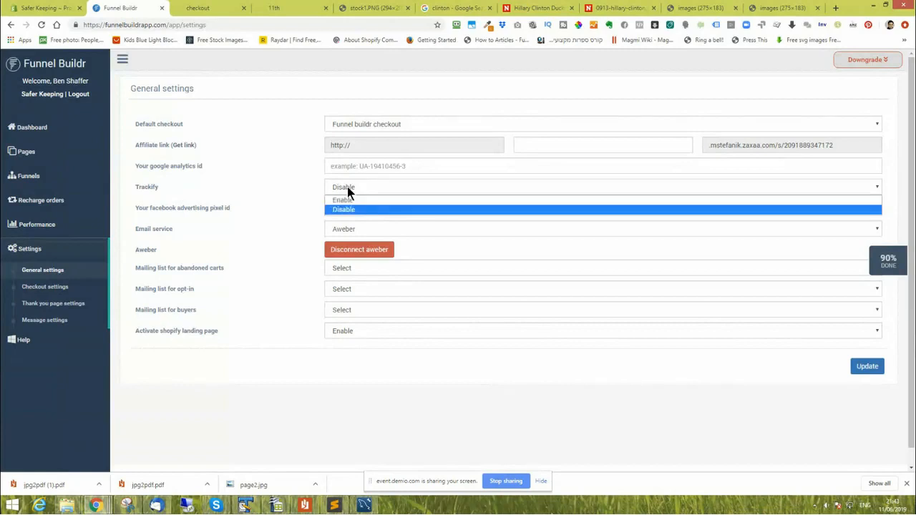
pyautogui.click(348, 187)
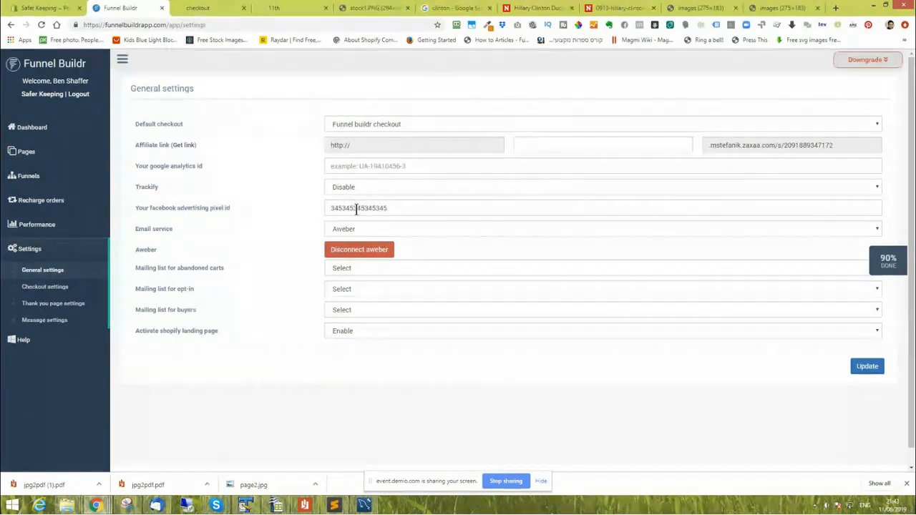
pyautogui.click(361, 230)
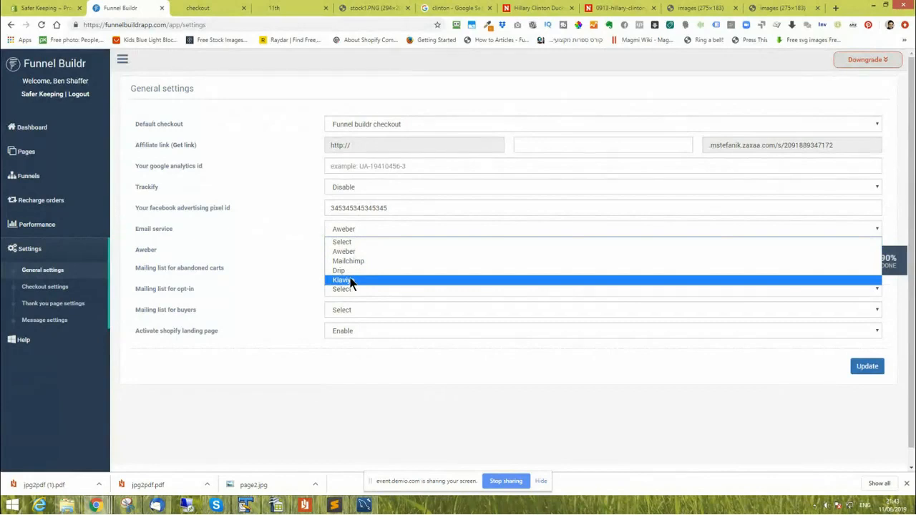
pyautogui.click(236, 222)
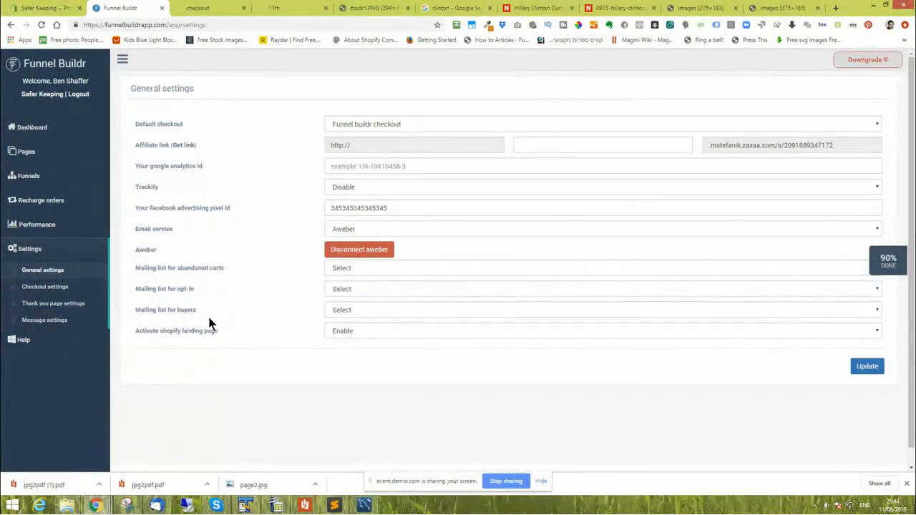
# - Review the checkout settings, from the credit card processor choices and PayPal fields down to the cart bump options
pyautogui.click(45, 287)
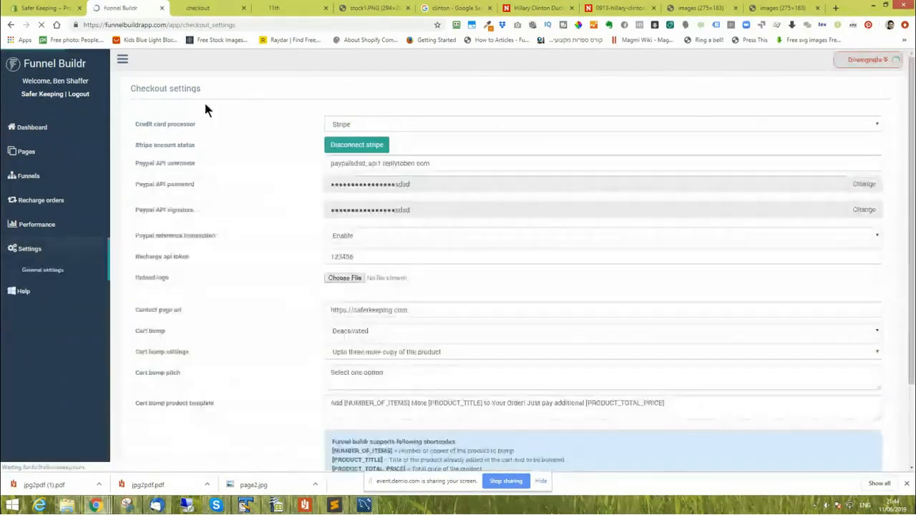
pyautogui.click(360, 126)
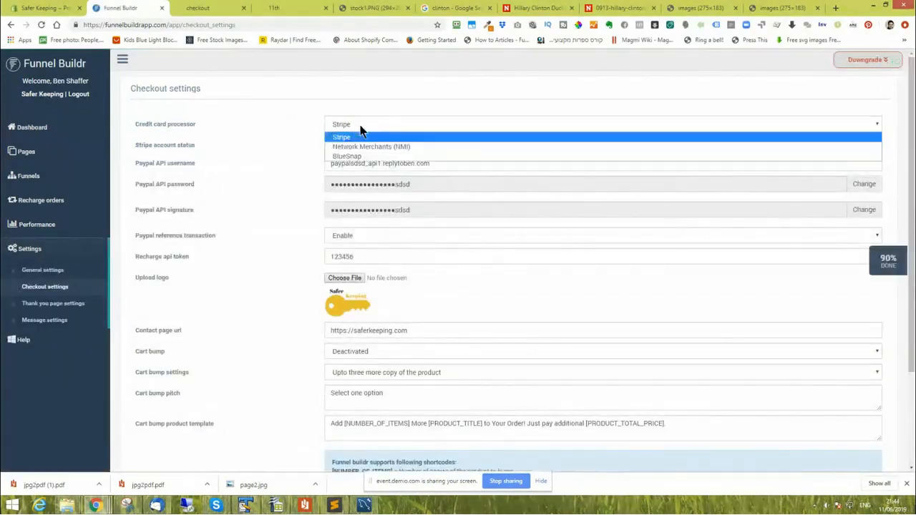
pyautogui.click(222, 125)
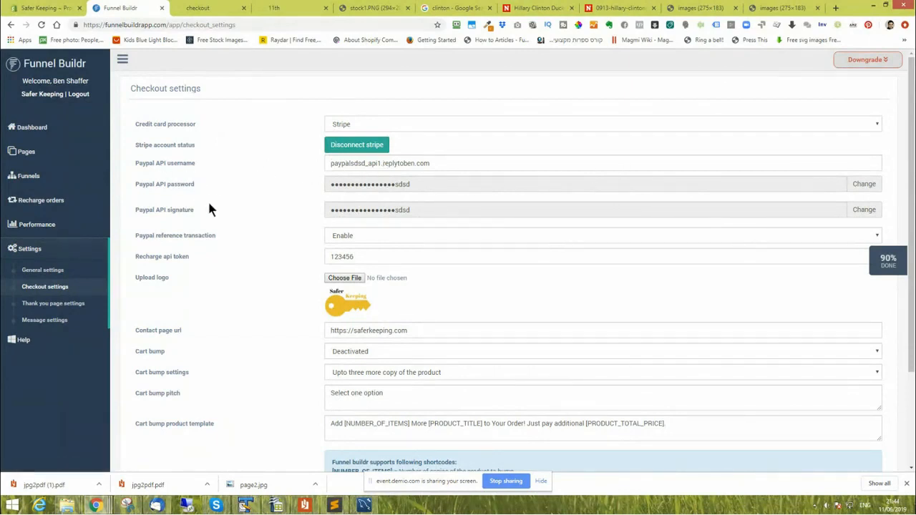
pyautogui.scroll(-3, 209, 208)
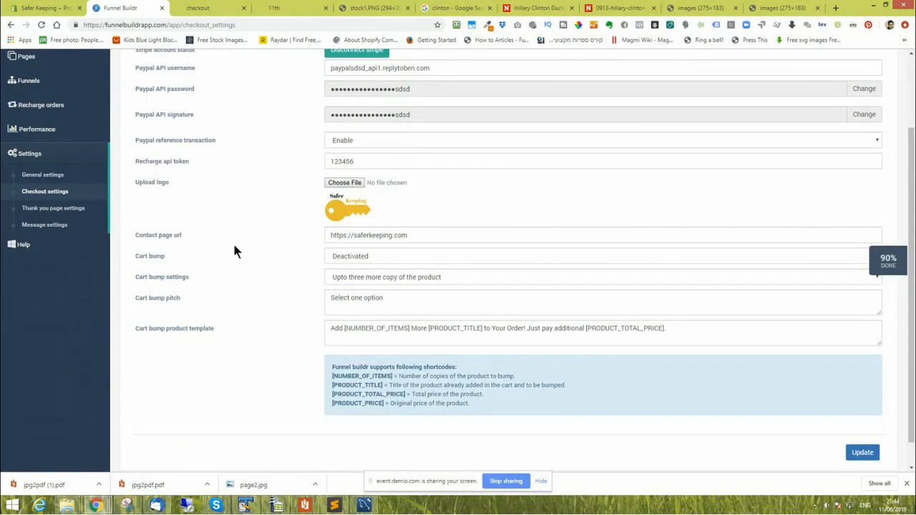
pyautogui.scroll(2, 154, 190)
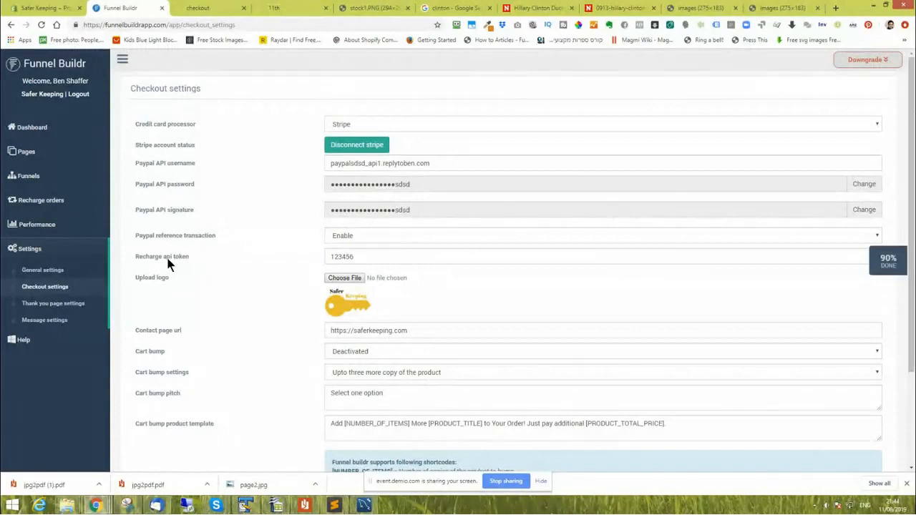
pyautogui.scroll(-1, 167, 261)
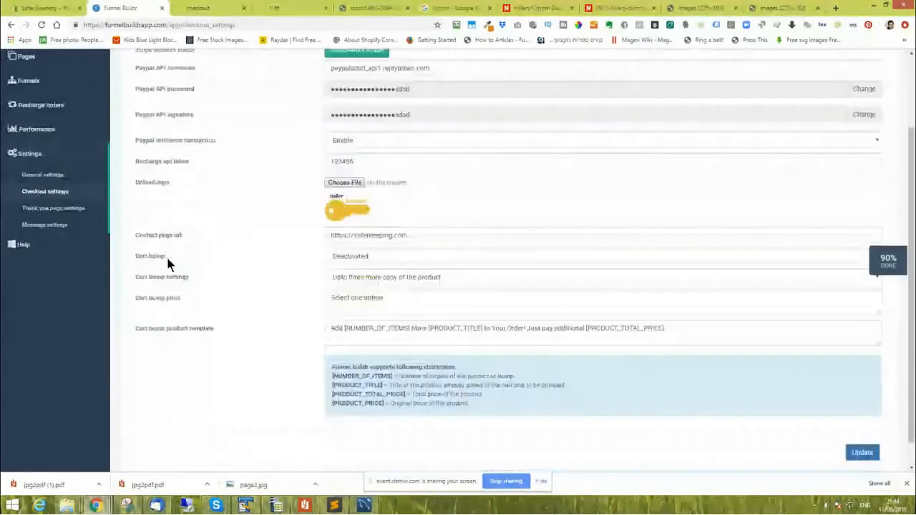
pyautogui.scroll(1, 166, 254)
pyautogui.scroll(-1, 166, 256)
pyautogui.scroll(1, 165, 257)
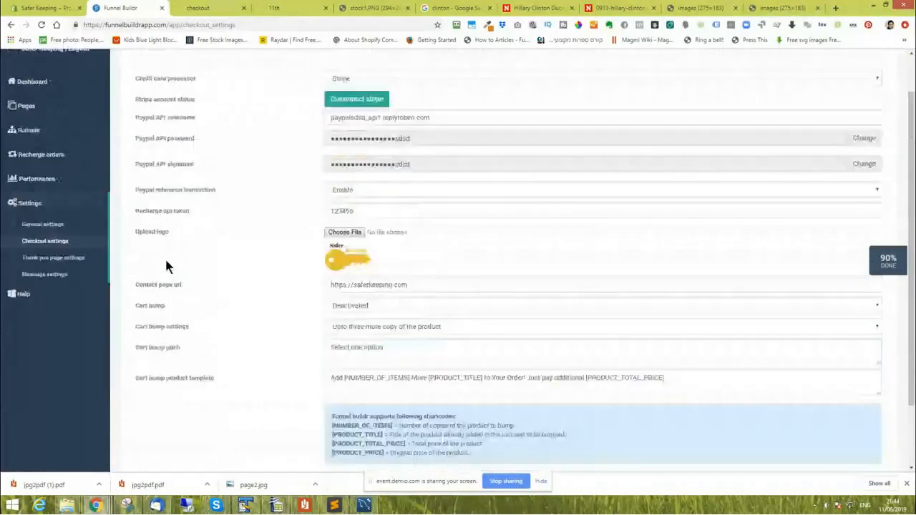
pyautogui.scroll(-1, 166, 265)
pyautogui.scroll(2, 166, 264)
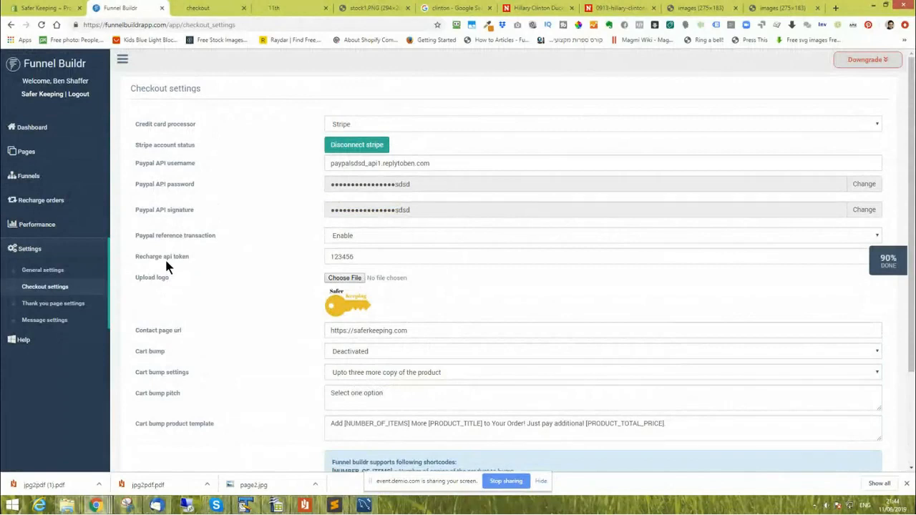
pyautogui.scroll(-2, 166, 265)
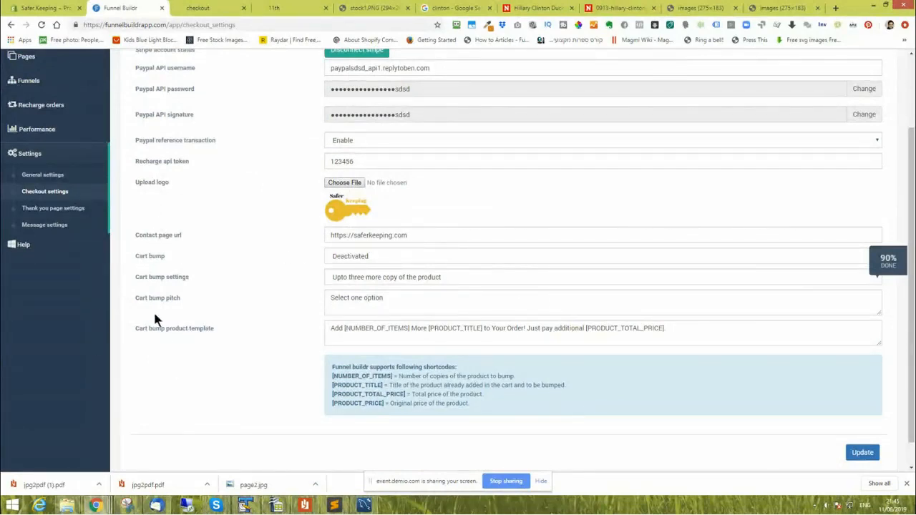
# - Look through the thank you page settings, from the thank you message to the contact and error texts
pyautogui.click(56, 211)
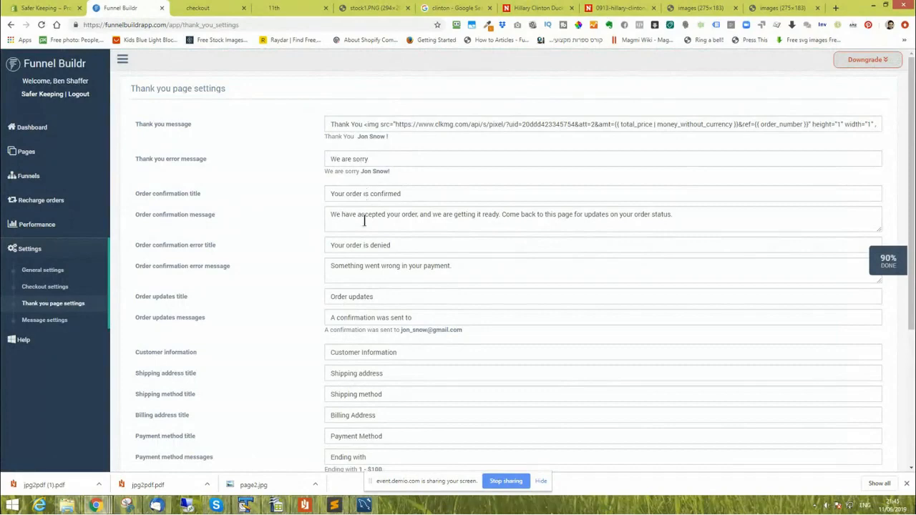
pyautogui.scroll(-3, 363, 221)
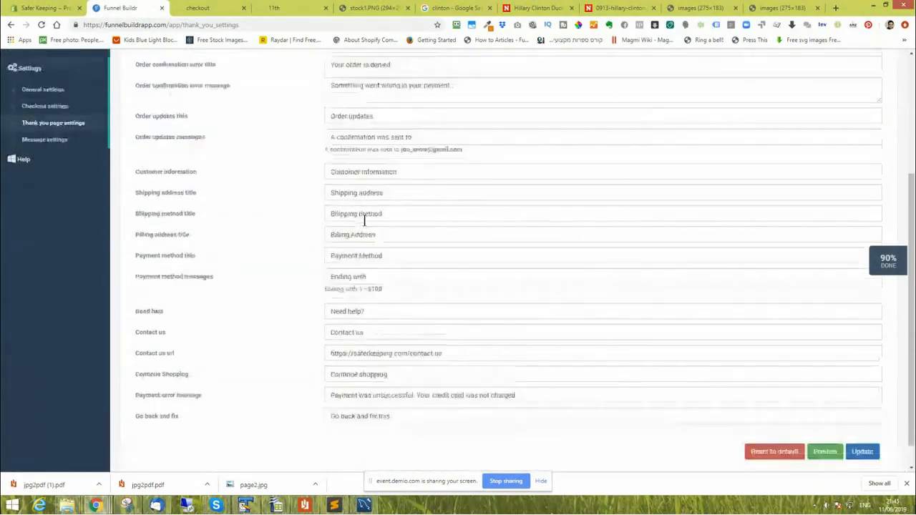
pyautogui.scroll(3, 363, 222)
pyautogui.scroll(-3, 363, 222)
pyautogui.scroll(3, 363, 221)
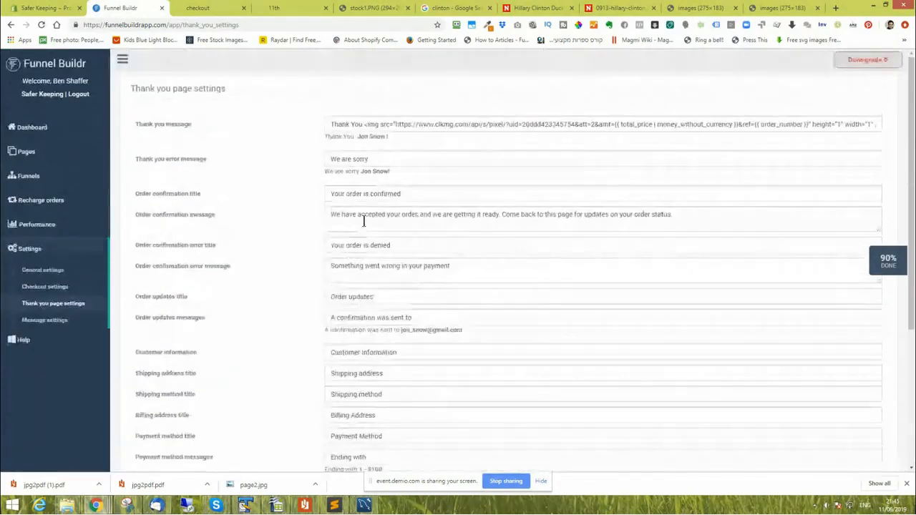
pyautogui.scroll(-1, 364, 221)
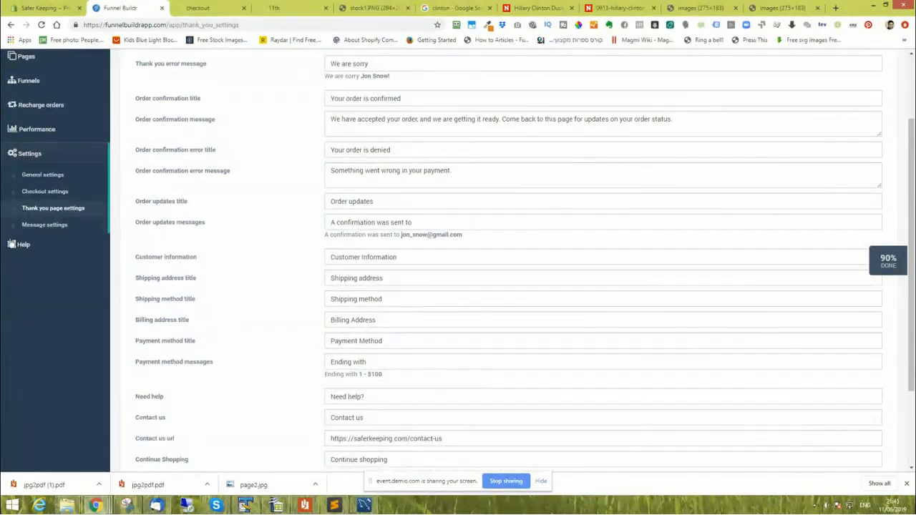
# - Examine the cart details messages and the card data messages in the message settings
pyautogui.click(42, 226)
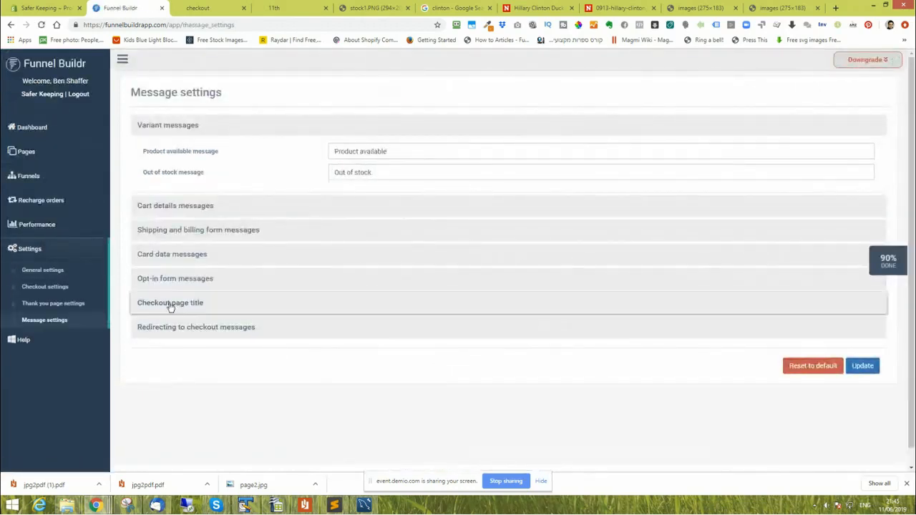
pyautogui.click(194, 209)
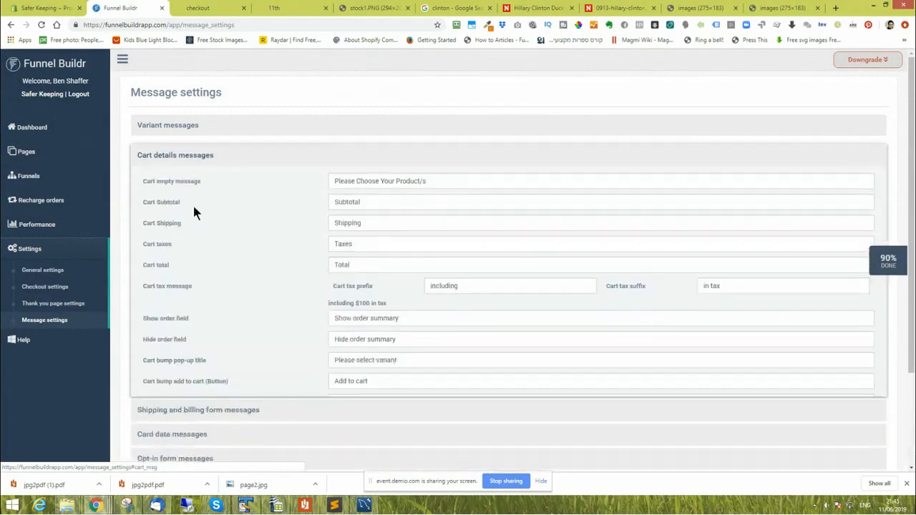
pyautogui.scroll(-3, 197, 289)
pyautogui.click(191, 315)
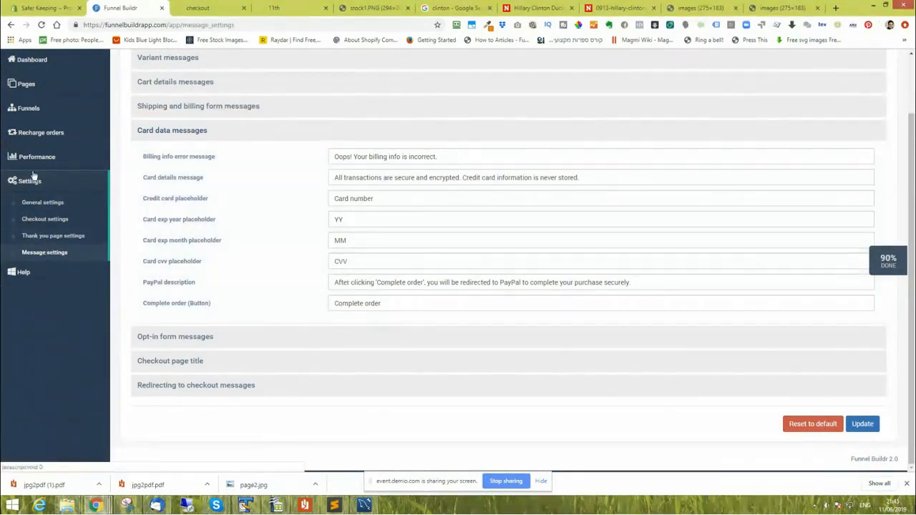
# - Create a new funnel named "11th" and look over its other settings
pyautogui.click(29, 110)
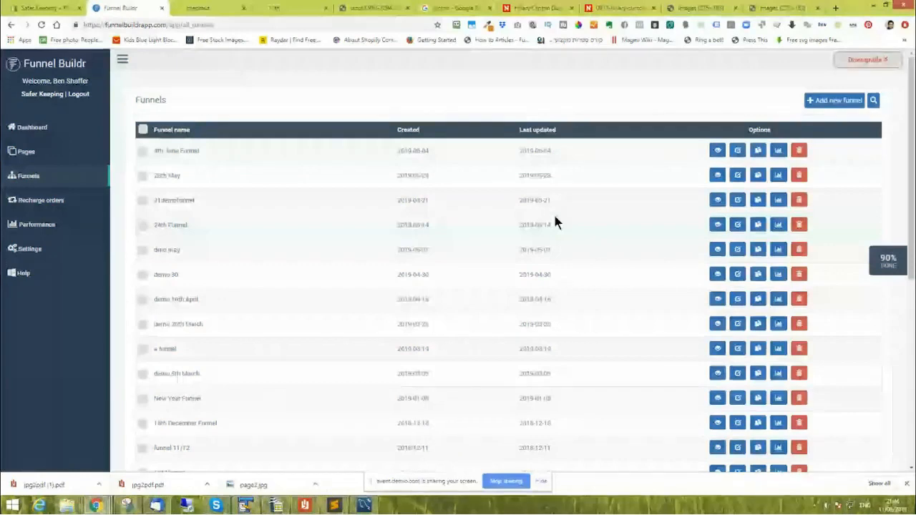
pyautogui.click(828, 101)
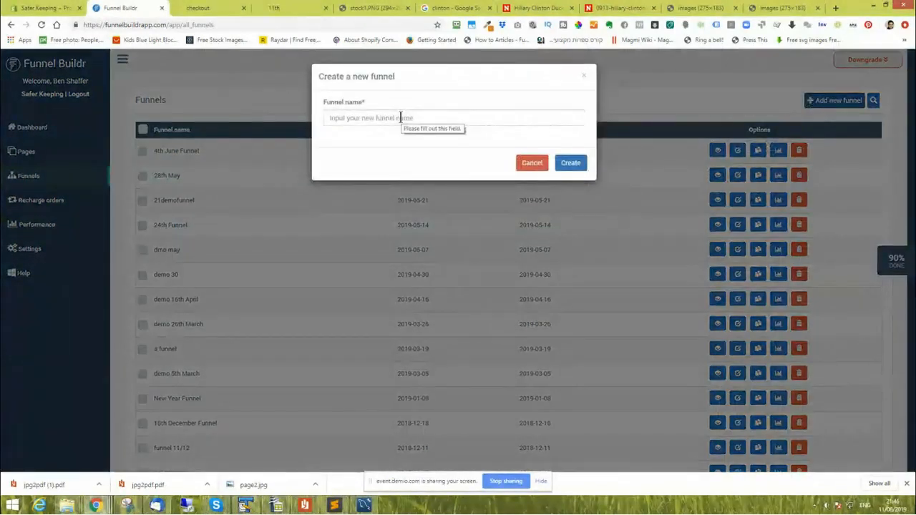
pyautogui.click(400, 118)
pyautogui.write('11')
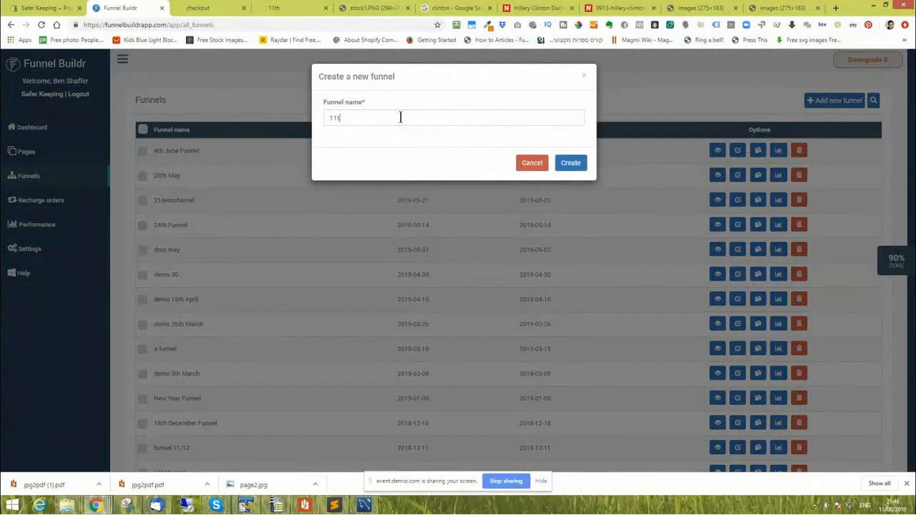
pyautogui.write('th')
pyautogui.click(571, 164)
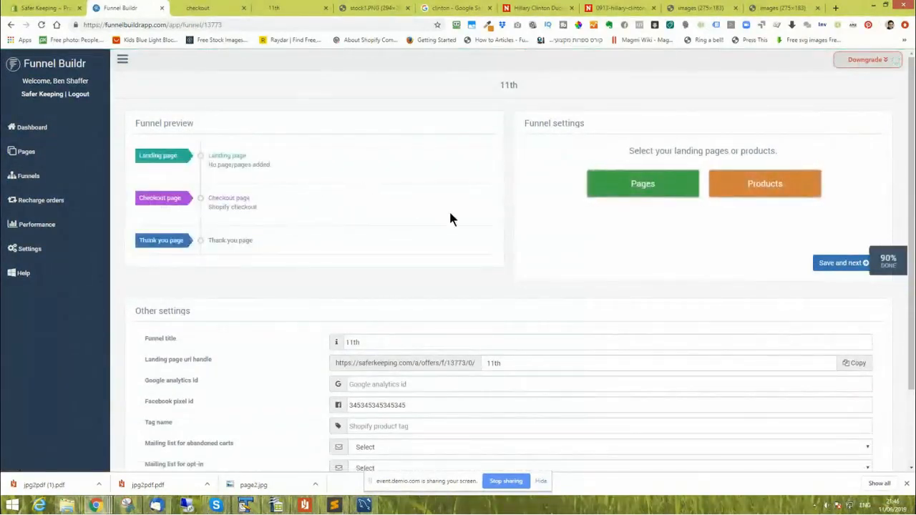
pyautogui.scroll(-3, 542, 248)
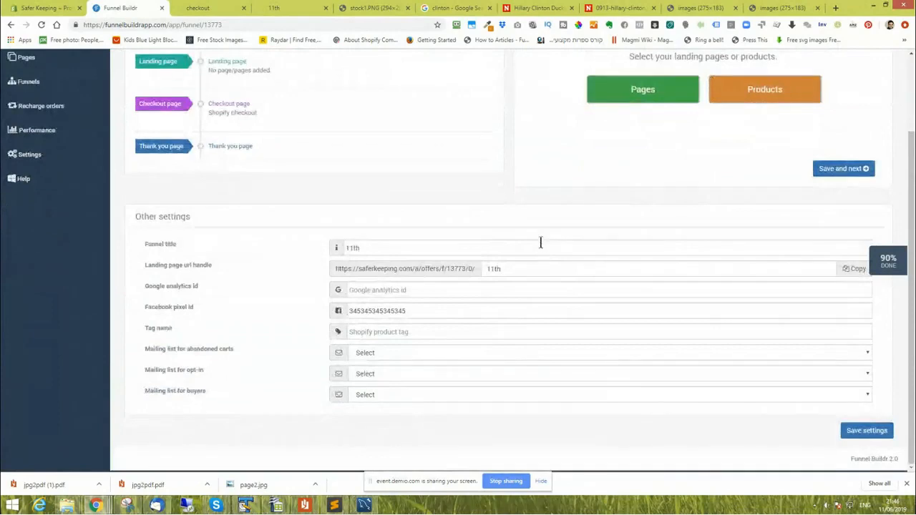
# - View the Clickbump Secret Clock Safe's storefront page from its Shopify product record and return to the funnel
pyautogui.scroll(3, 542, 249)
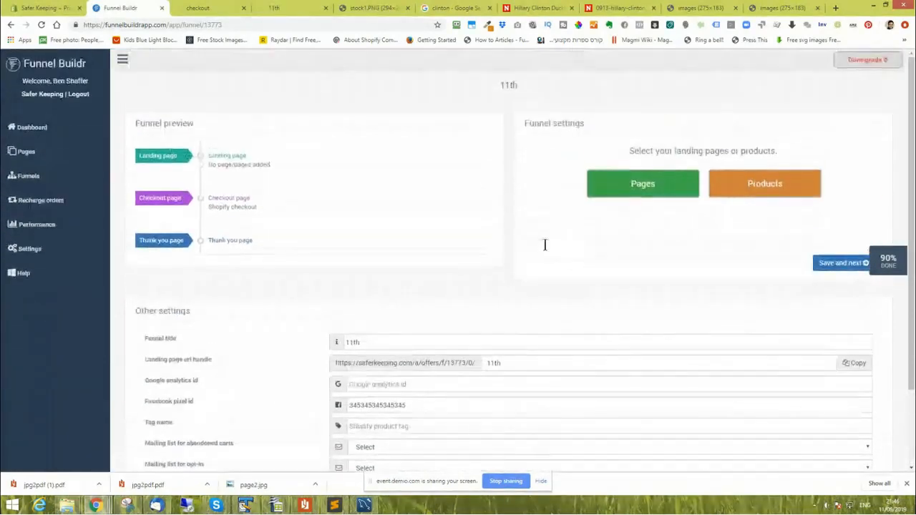
pyautogui.scroll(-1, 544, 243)
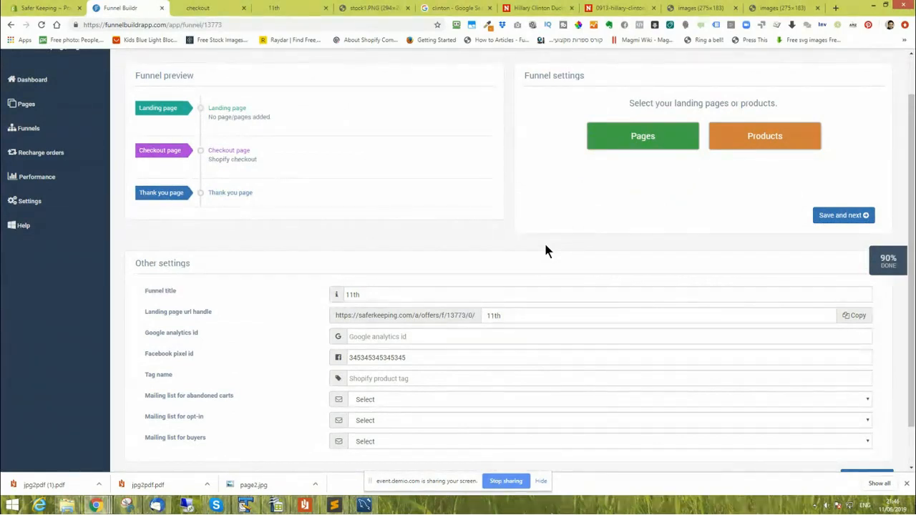
pyautogui.click(27, 7)
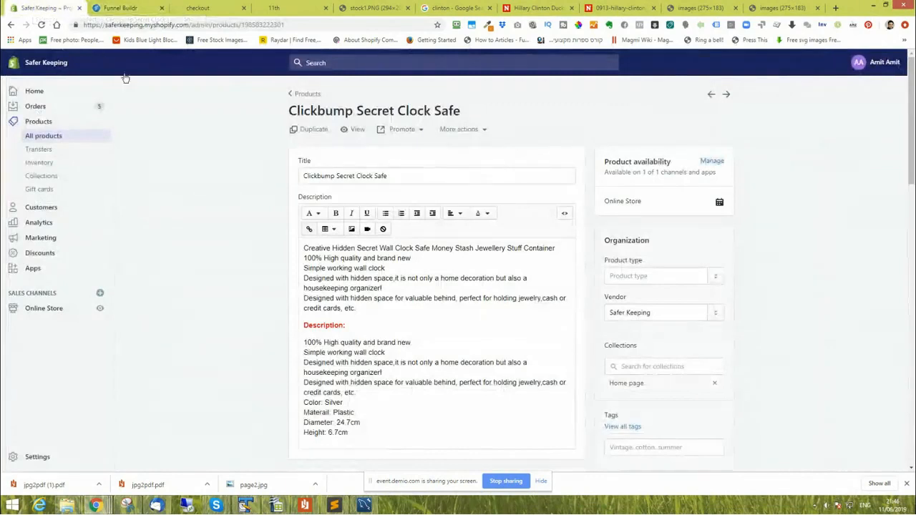
pyautogui.click(352, 130)
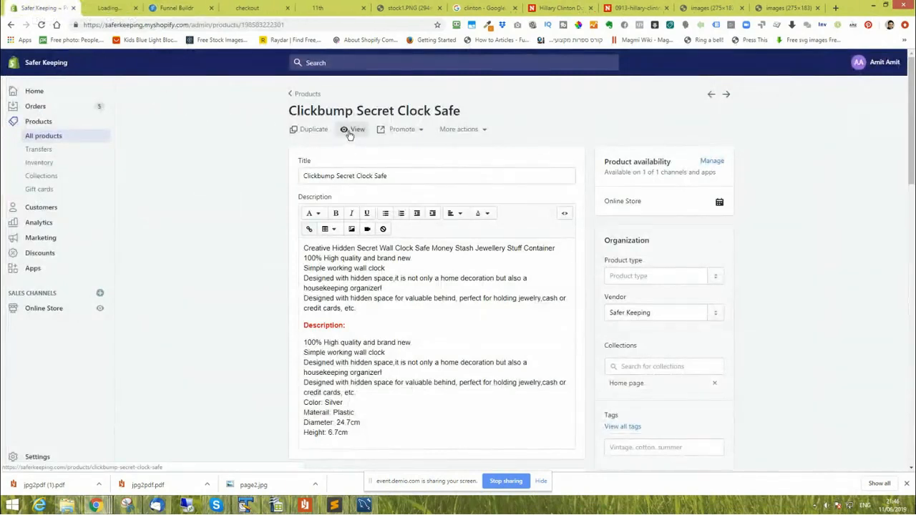
pyautogui.click(108, 8)
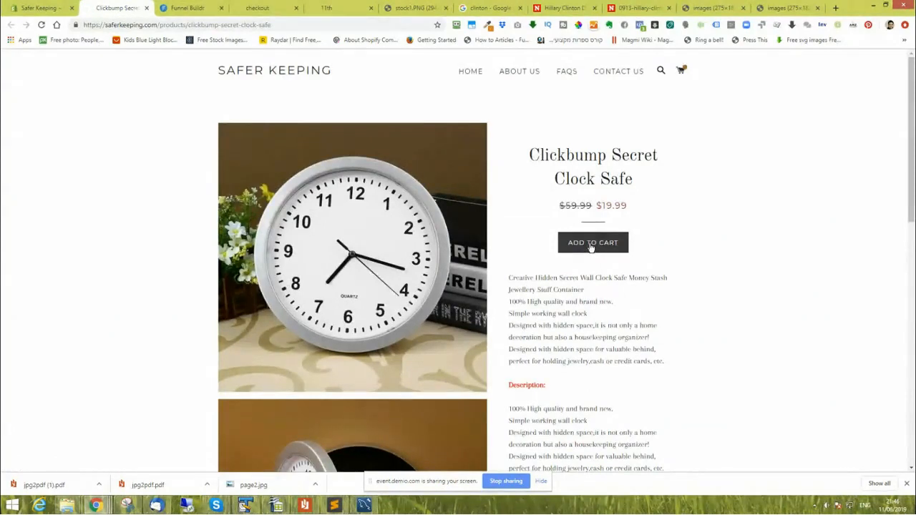
pyautogui.click(179, 7)
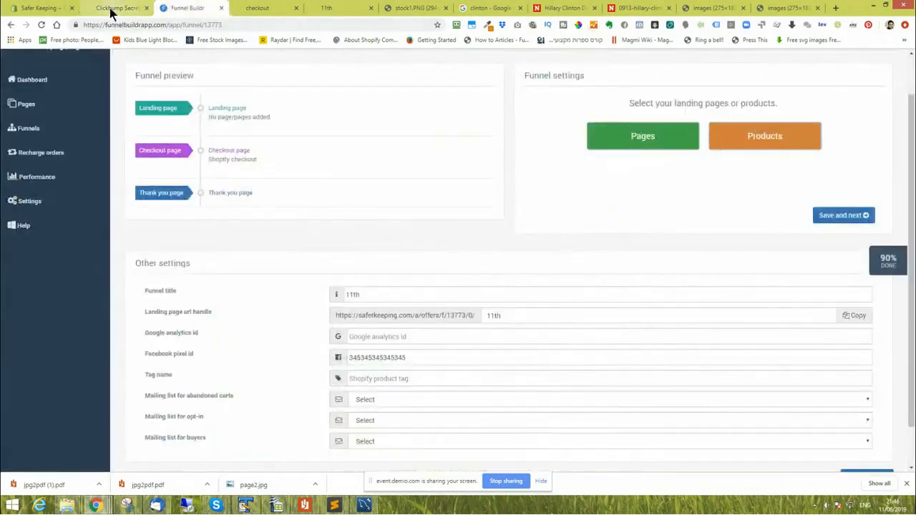
# - Search the store's products for "safe" and save Clickbump Secret Clock Safe as the funnel's landing product
pyautogui.click(773, 138)
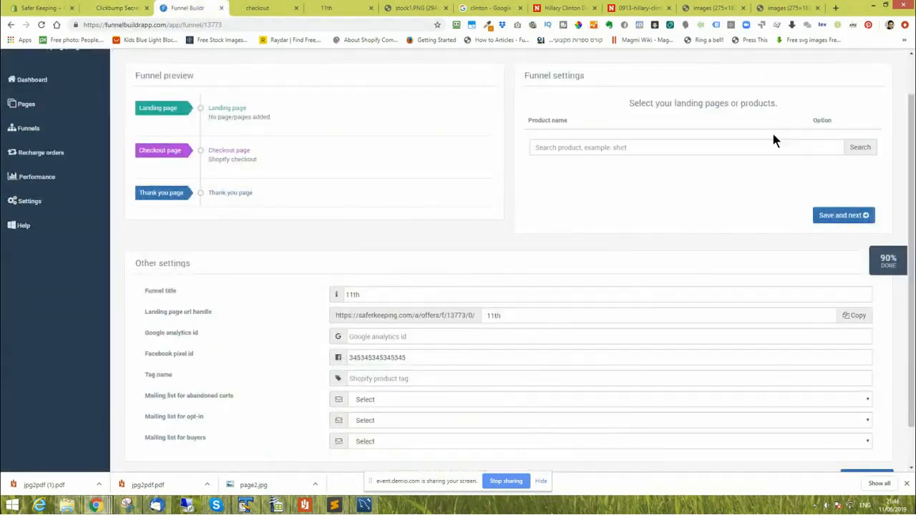
pyautogui.click(626, 148)
pyautogui.write('safe')
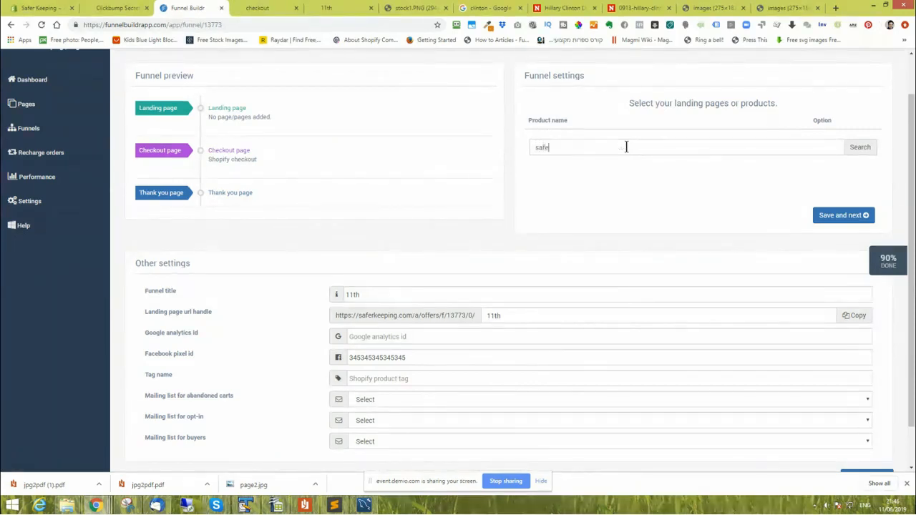
pyautogui.click(860, 147)
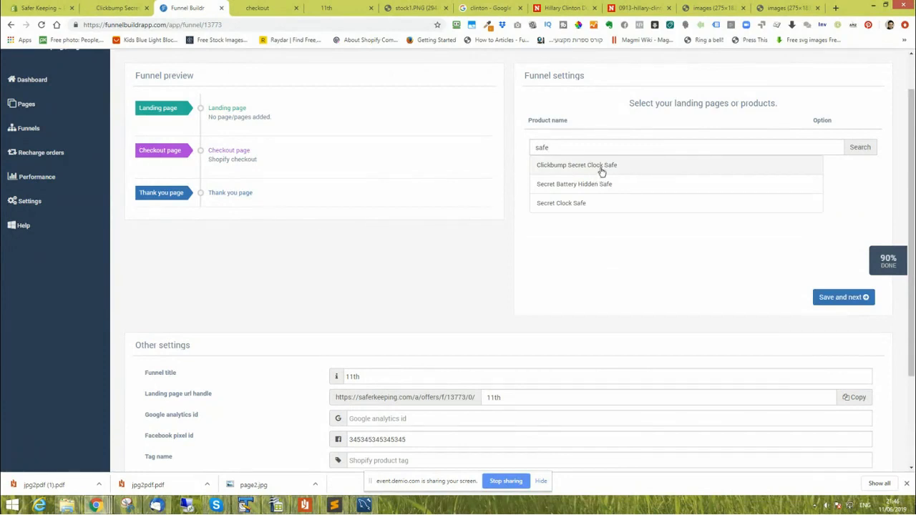
pyautogui.click(601, 166)
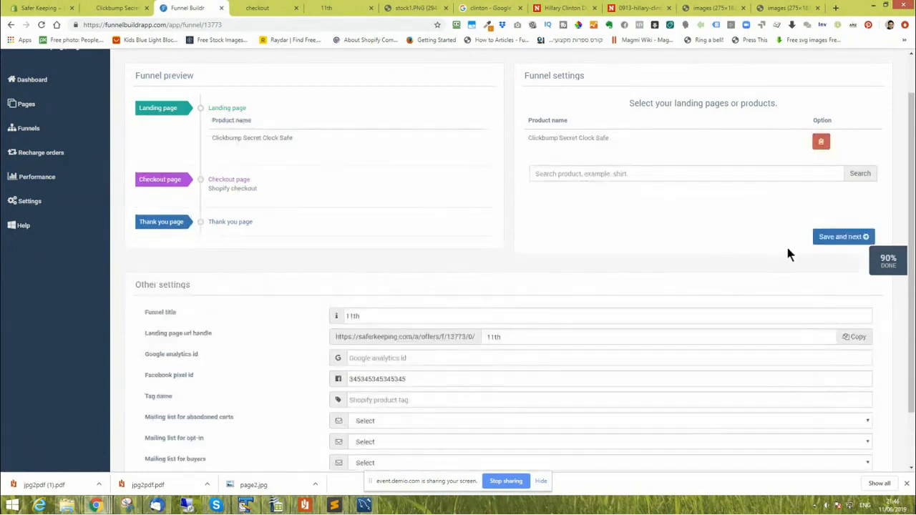
pyautogui.click(831, 238)
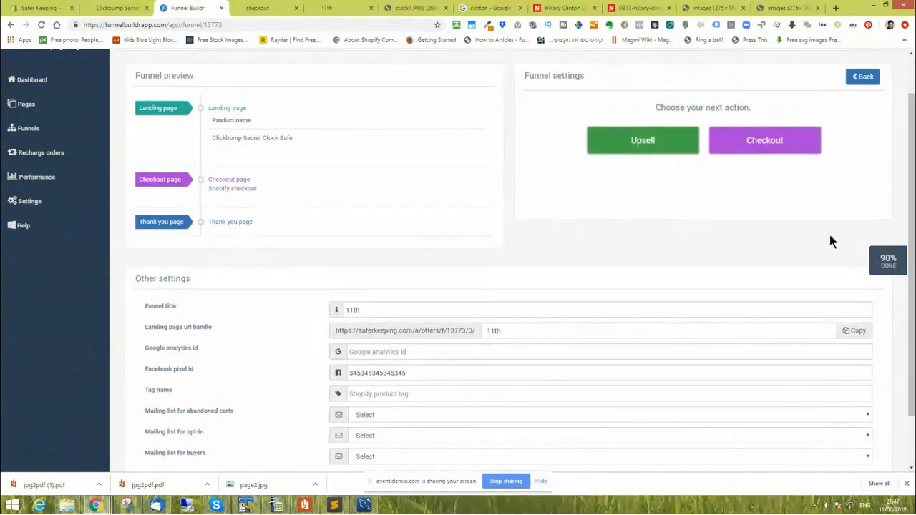
# - Set the funnel's checkout type to Funnel buildr checkout with the custom page "checkout", and save it with Thank you as the final action
pyautogui.click(754, 149)
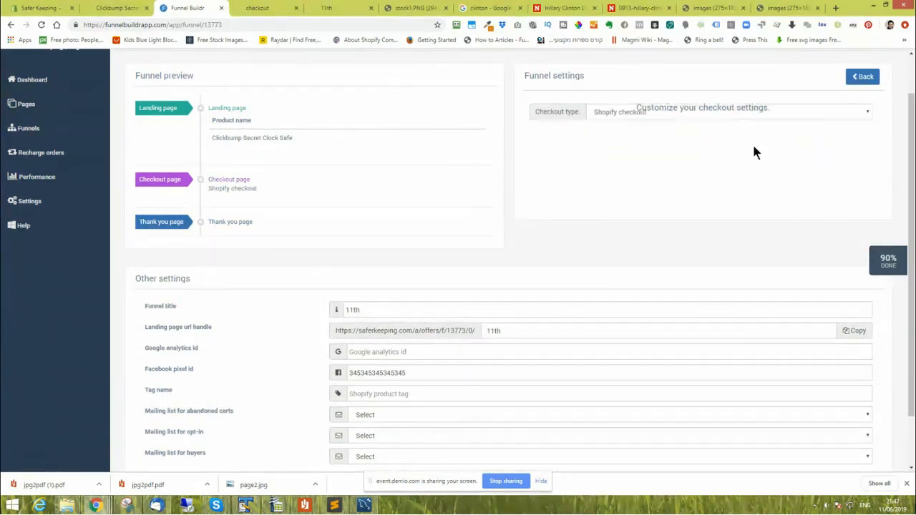
pyautogui.click(613, 135)
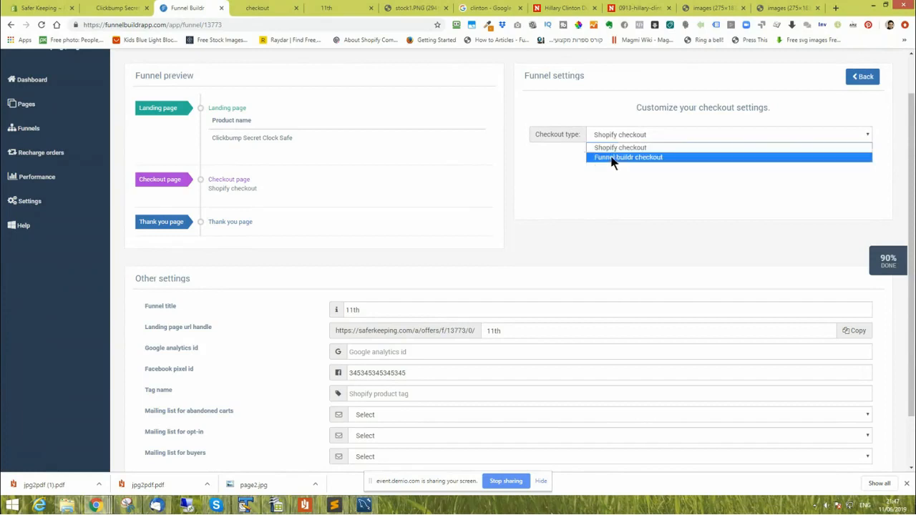
pyautogui.click(613, 158)
pyautogui.click(610, 171)
pyautogui.scroll(-5, 611, 260)
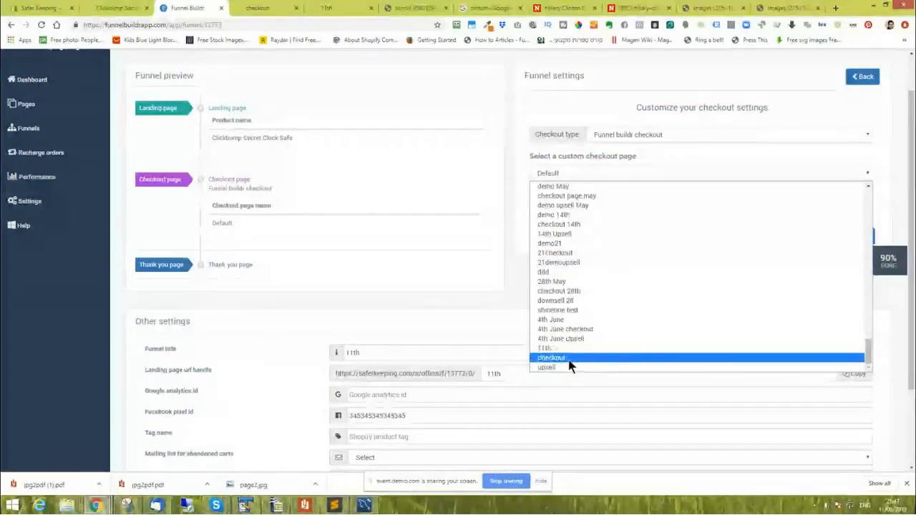
pyautogui.click(571, 360)
pyautogui.click(837, 238)
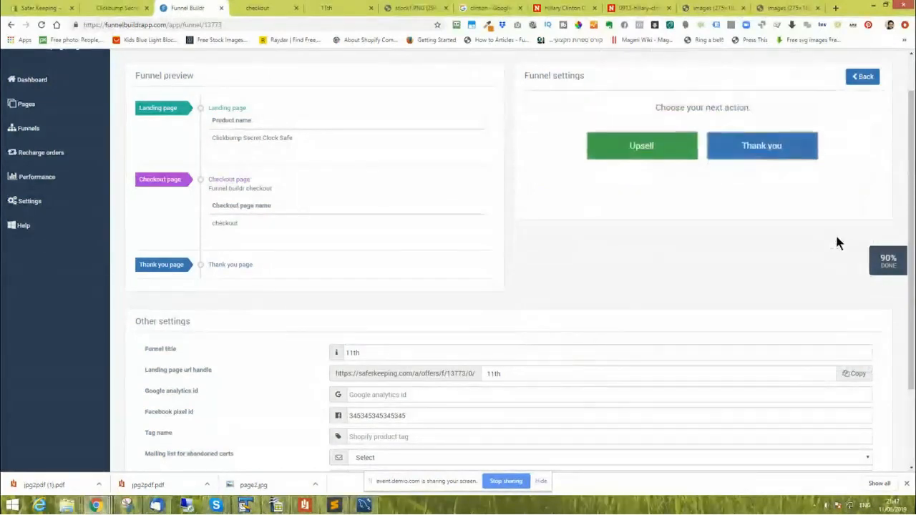
pyautogui.click(762, 142)
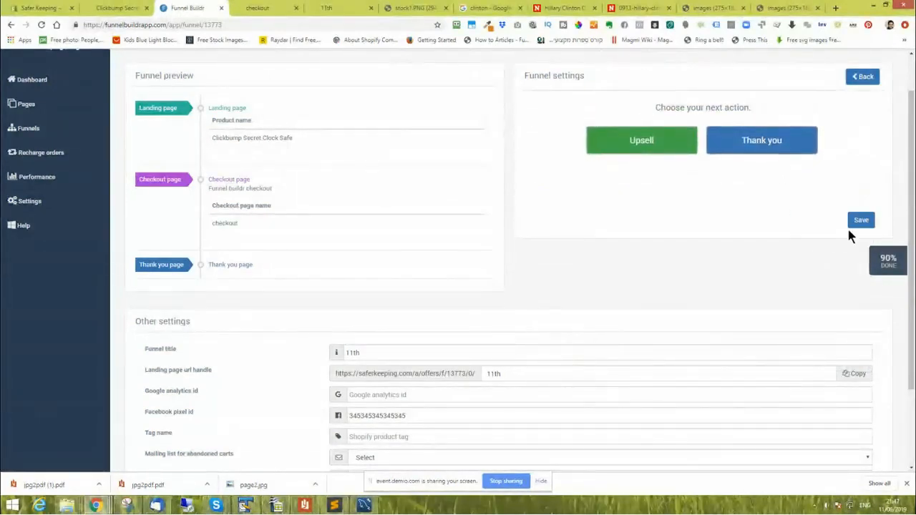
pyautogui.click(855, 221)
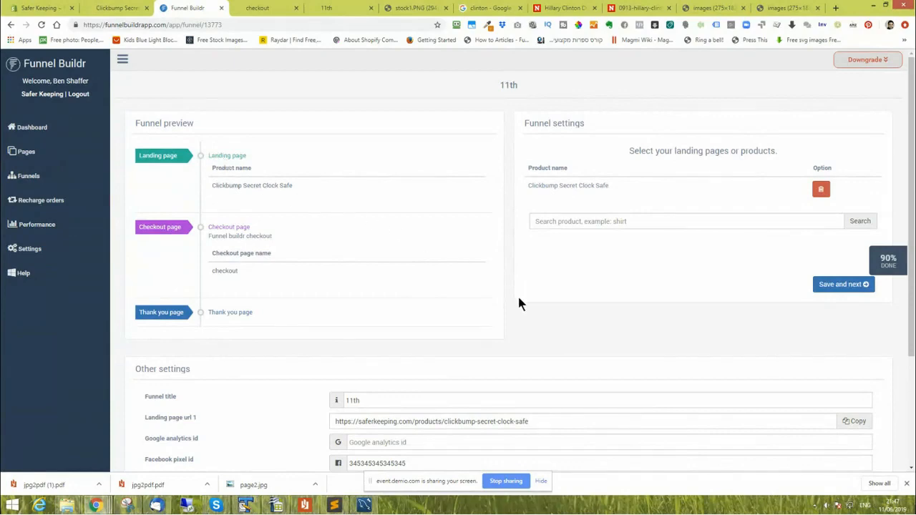
# - Set the funnel's tag name to 11 and save the other settings
pyautogui.scroll(-2, 519, 303)
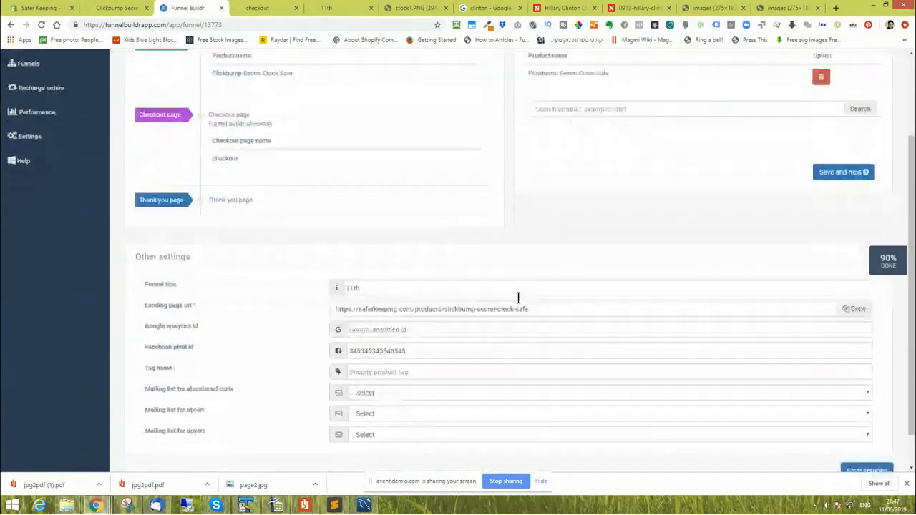
pyautogui.scroll(2, 518, 295)
pyautogui.scroll(-2, 518, 294)
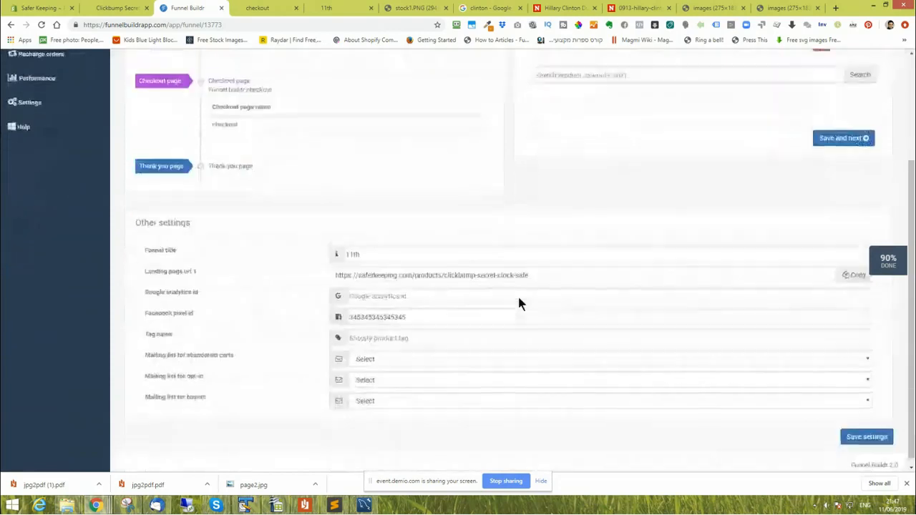
pyautogui.click(393, 332)
pyautogui.write('11')
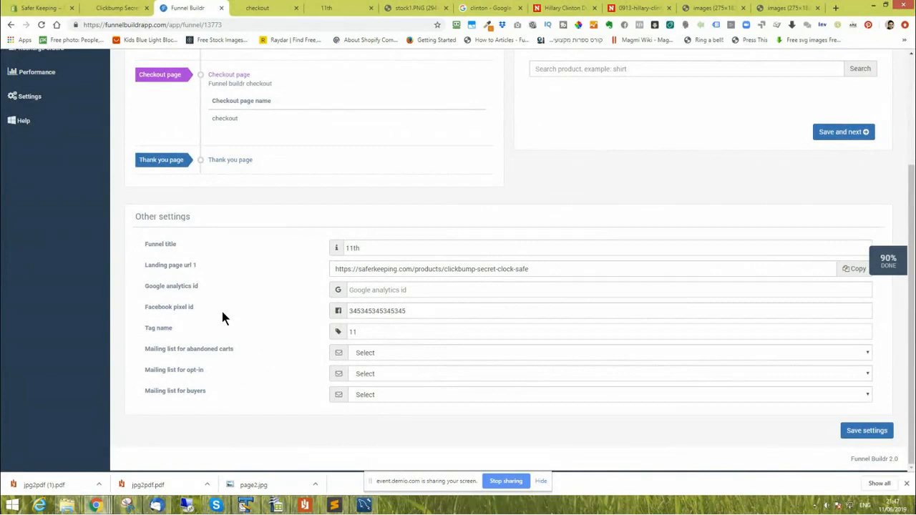
pyautogui.click(855, 431)
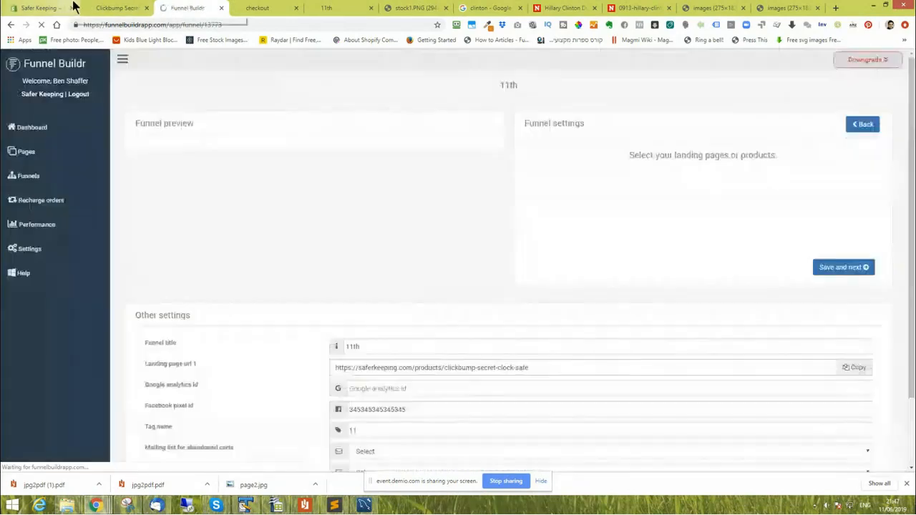
# - Look over the Shopify list of all products and the Clickbump Secret Clock Safe storefront page
pyautogui.click(45, 8)
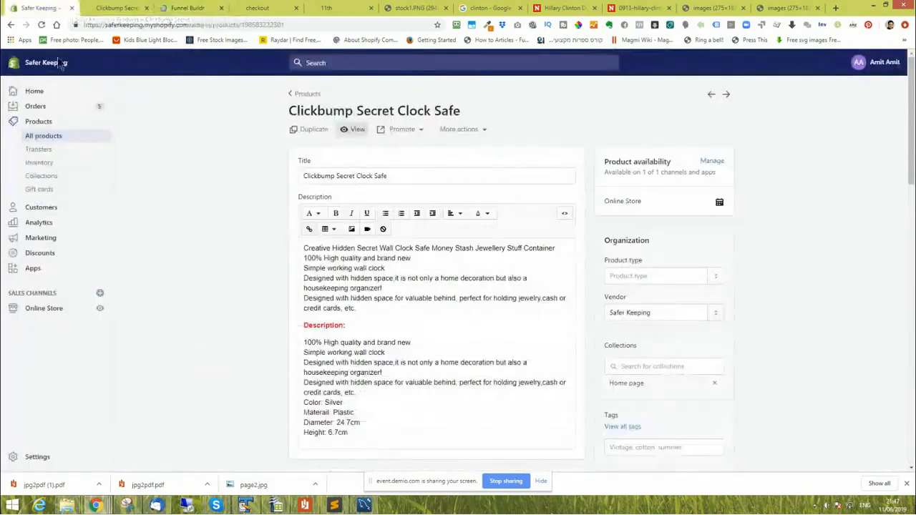
pyautogui.click(39, 137)
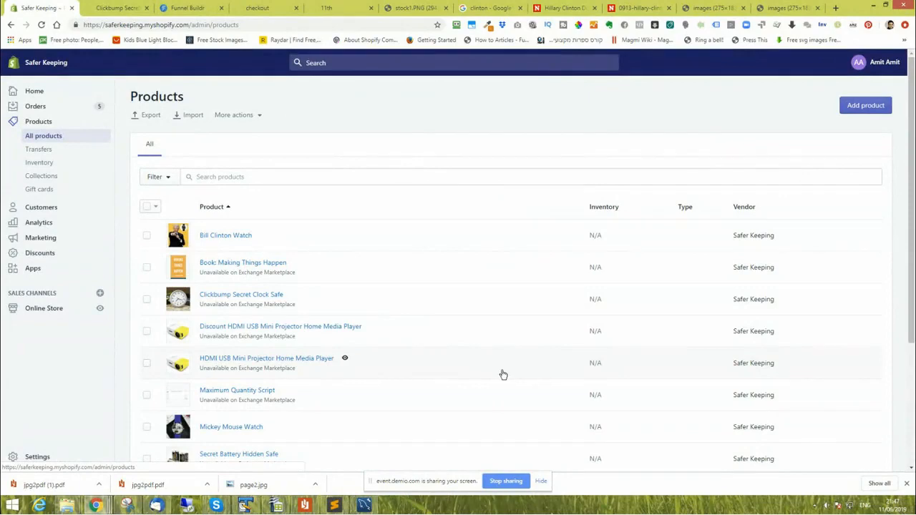
pyautogui.click(112, 9)
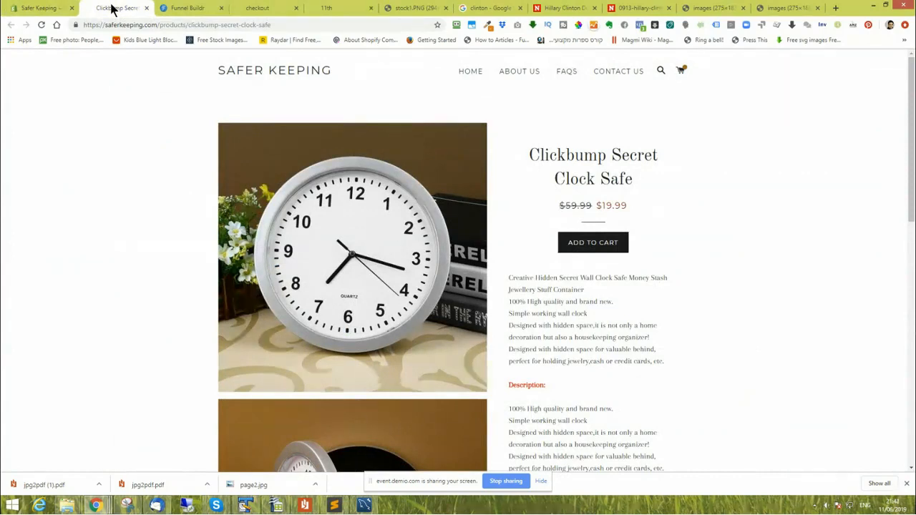
pyautogui.click(181, 9)
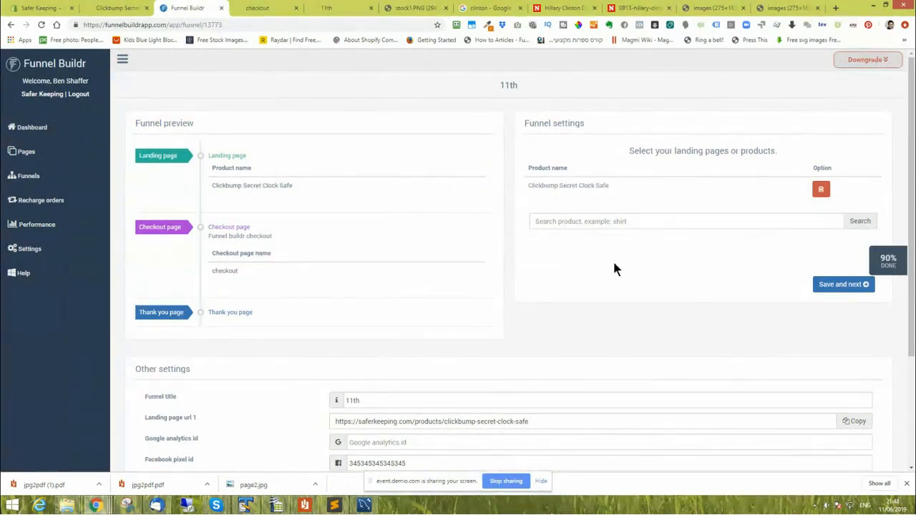
# - Review the 11th funnel's preview and other settings alongside the Clickbump Secret Clock Safe storefront page
pyautogui.scroll(-2, 585, 265)
pyautogui.scroll(2, 586, 265)
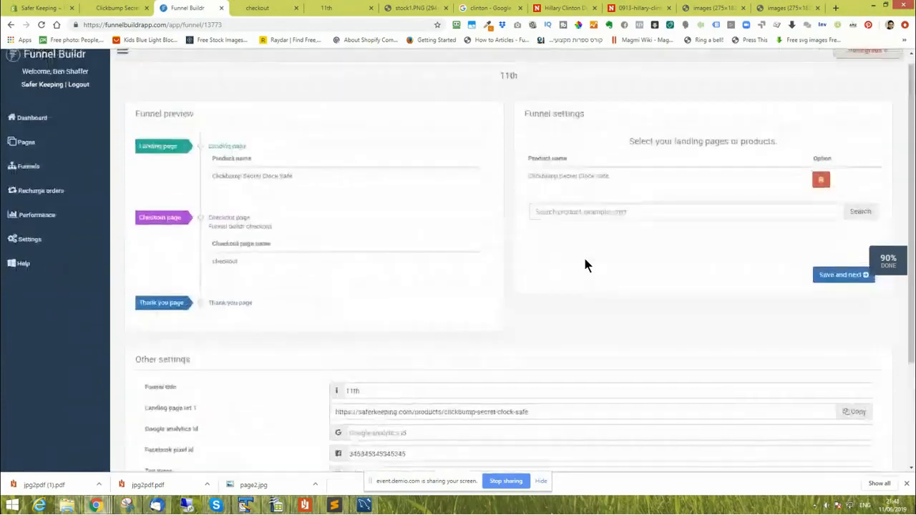
pyautogui.scroll(-2, 585, 266)
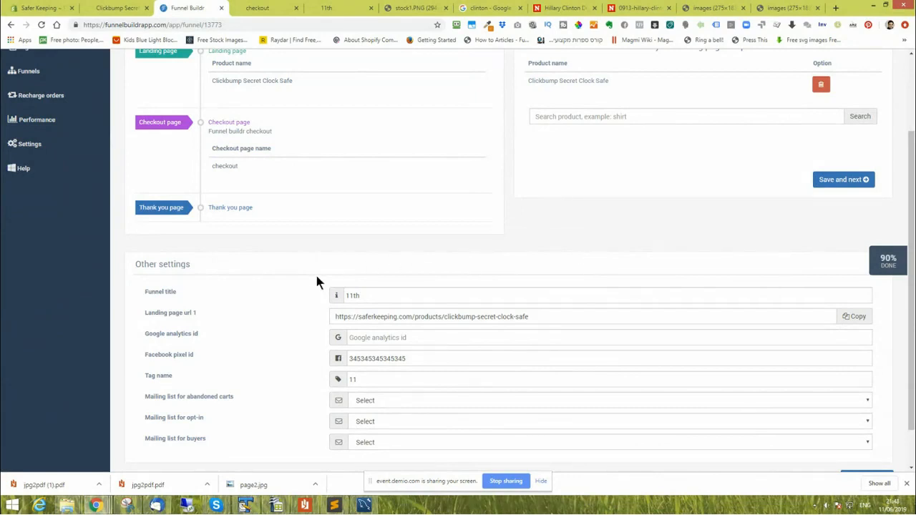
pyautogui.scroll(3, 318, 279)
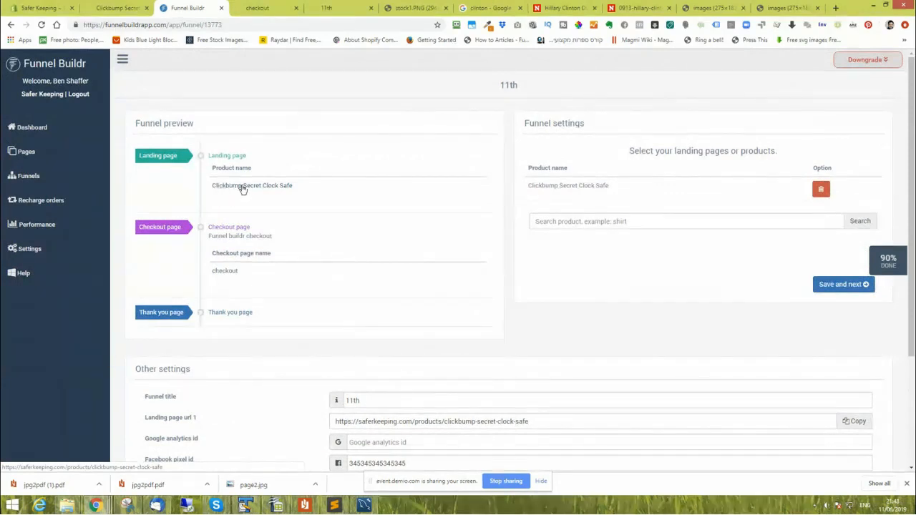
pyautogui.click(111, 7)
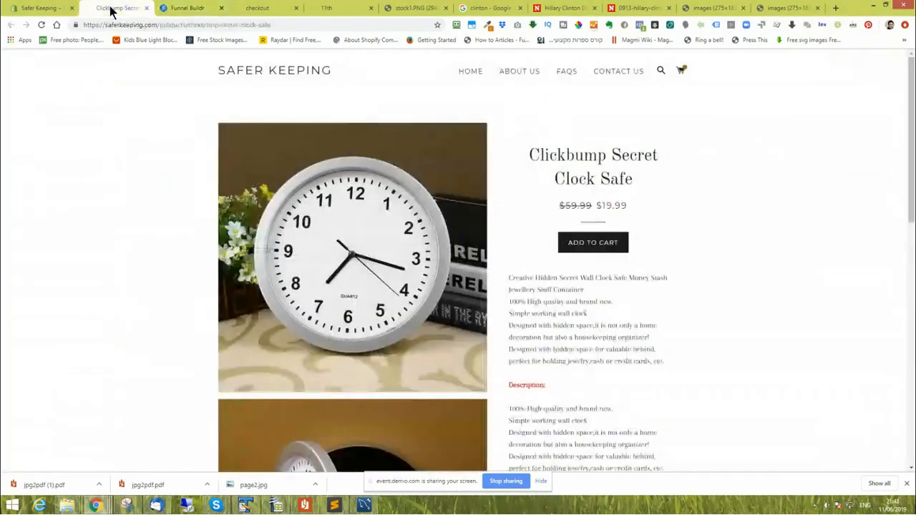
pyautogui.click(176, 9)
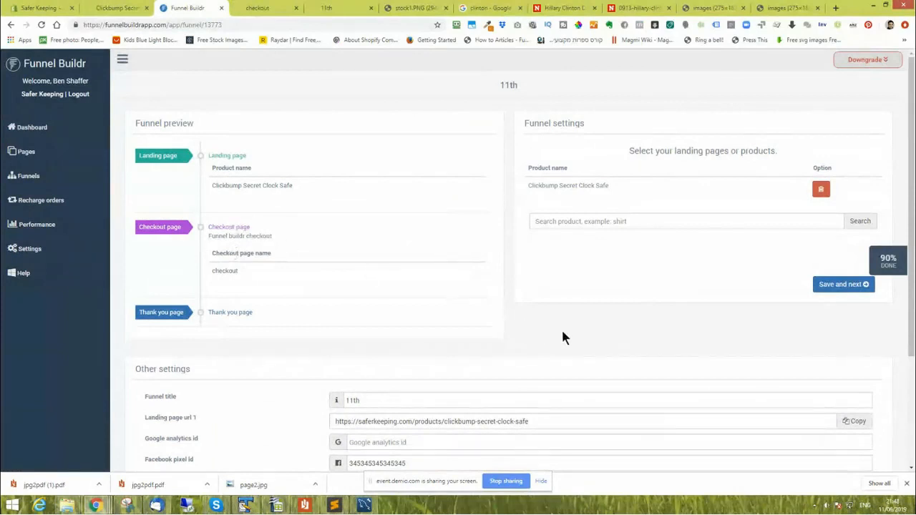
# - Check the funnel's tag name, and open the Mickey Mouse Watch product in Shopify to examine its tags
pyautogui.scroll(-2, 563, 337)
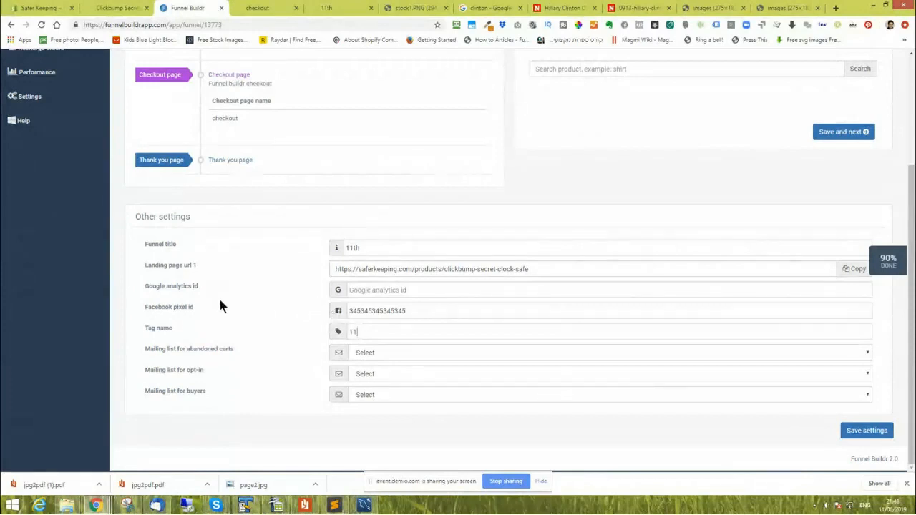
pyautogui.click(40, 9)
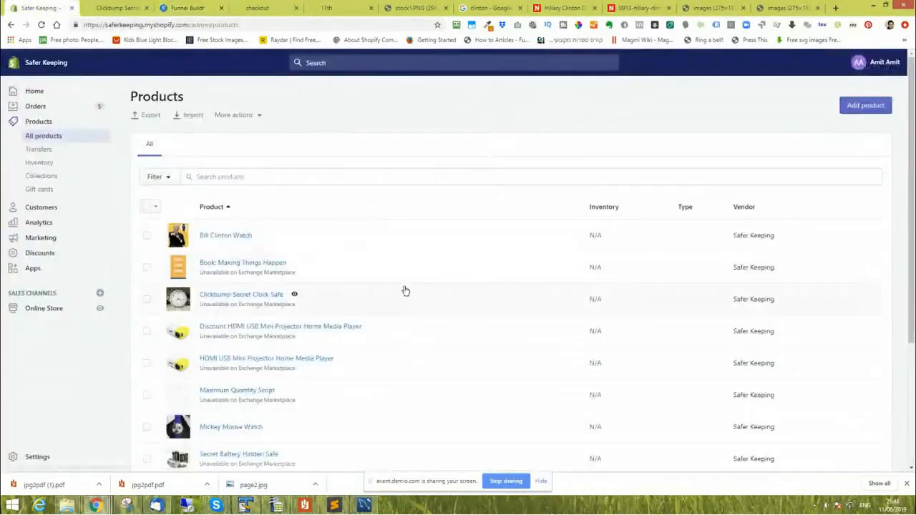
pyautogui.scroll(-3, 405, 291)
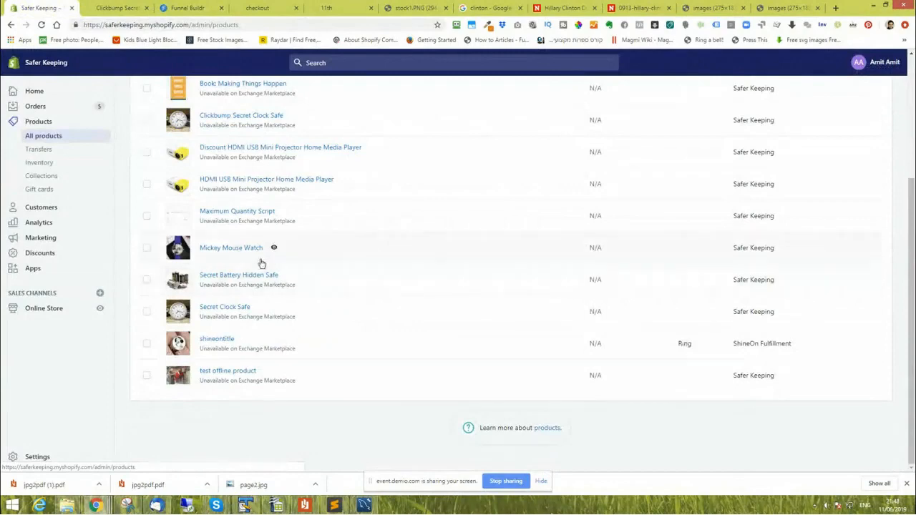
pyautogui.click(237, 248)
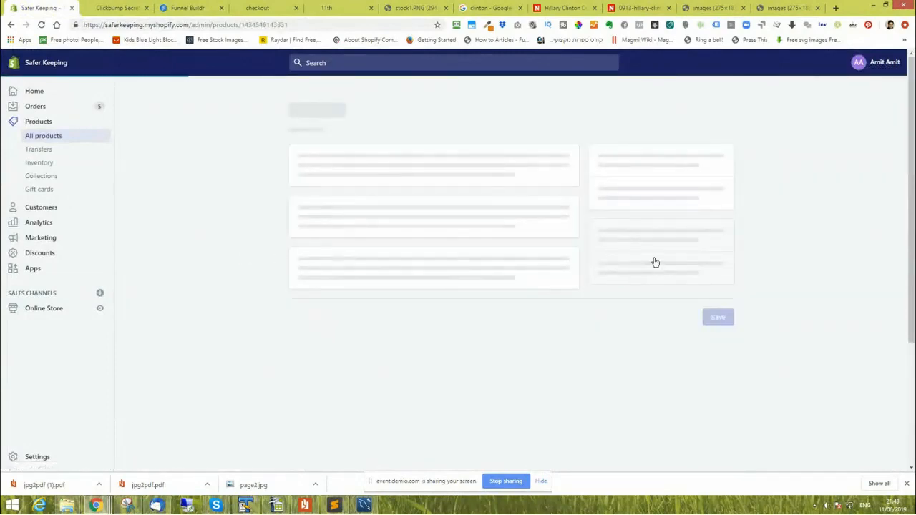
pyautogui.scroll(-3, 609, 290)
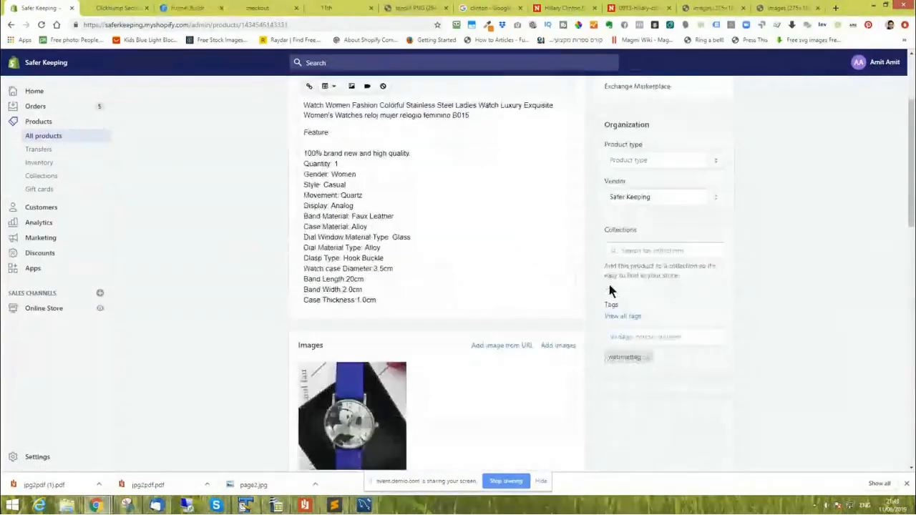
# - Add the tag 11 to the Mickey Mouse Watch product and save the product
pyautogui.click(639, 337)
pyautogui.write('11')
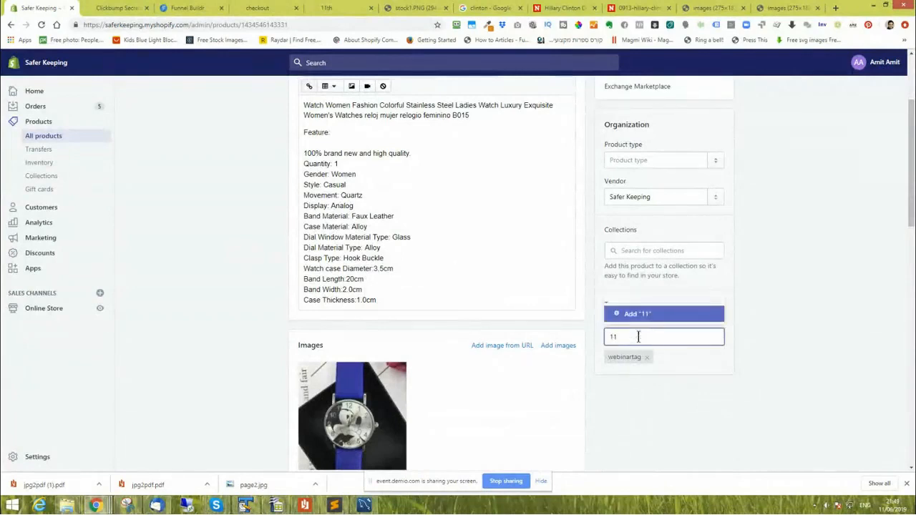
pyautogui.click(638, 315)
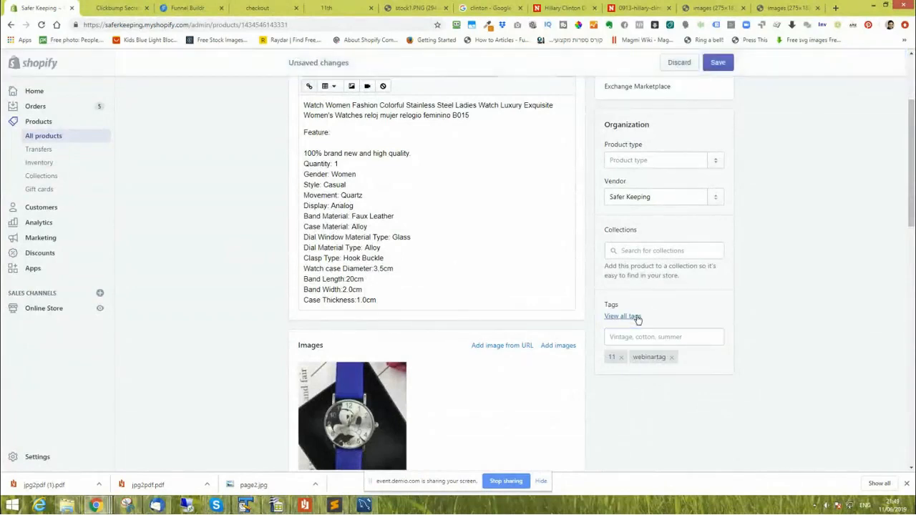
pyautogui.click(718, 65)
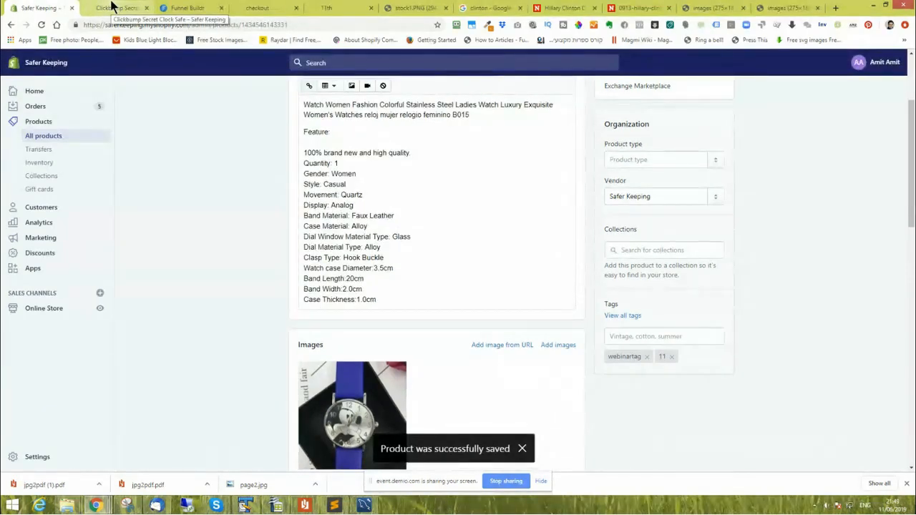
# - Switch to Funnel Buildr and replace the 11th funnel's Clickbump Secret Clock Safe landing product with the landing page 11th
pyautogui.click(179, 8)
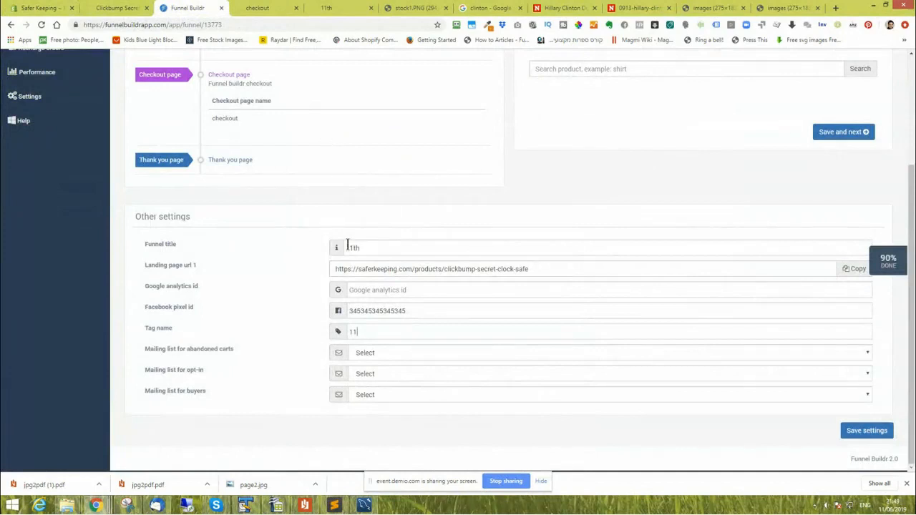
pyautogui.scroll(3, 286, 237)
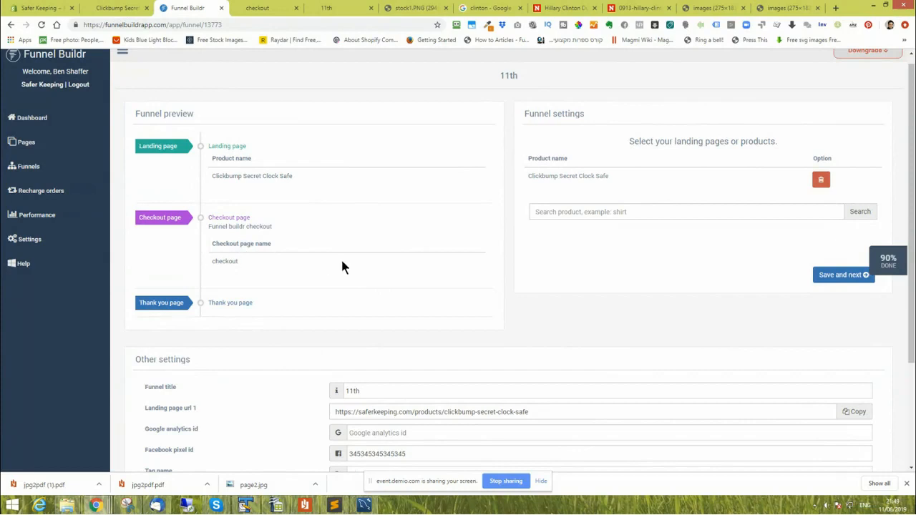
pyautogui.click(232, 150)
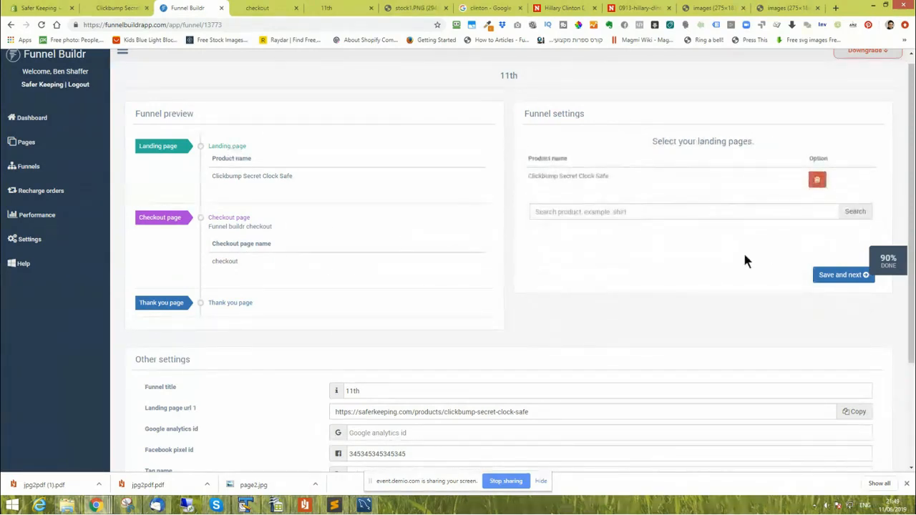
pyautogui.click(818, 180)
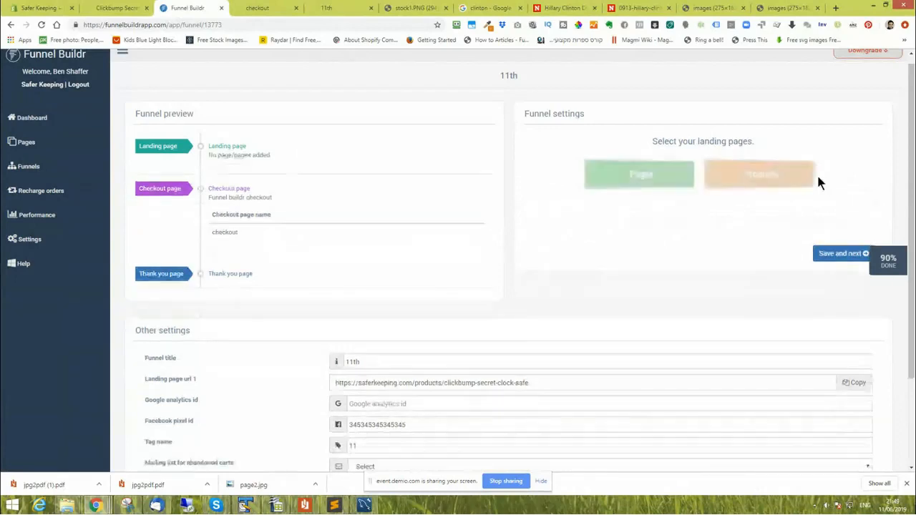
pyautogui.click(632, 172)
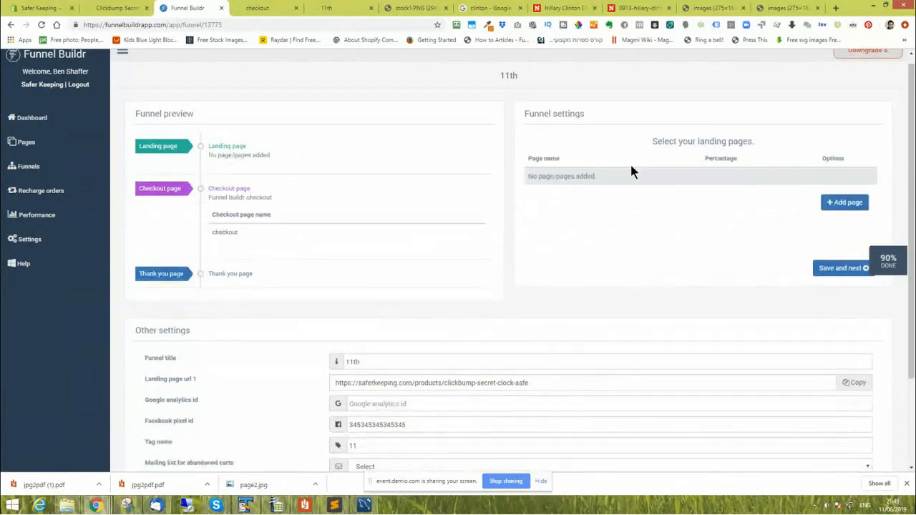
pyautogui.click(847, 203)
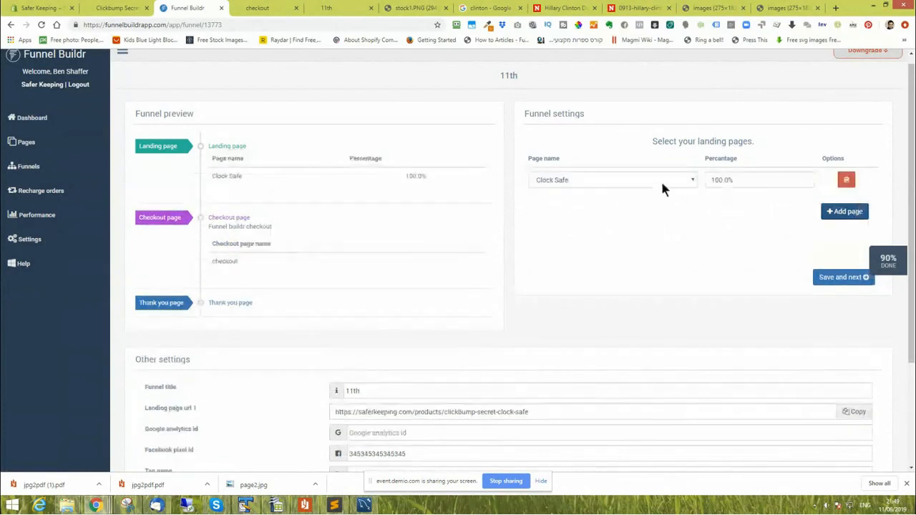
pyautogui.click(635, 181)
pyautogui.scroll(-10, 638, 268)
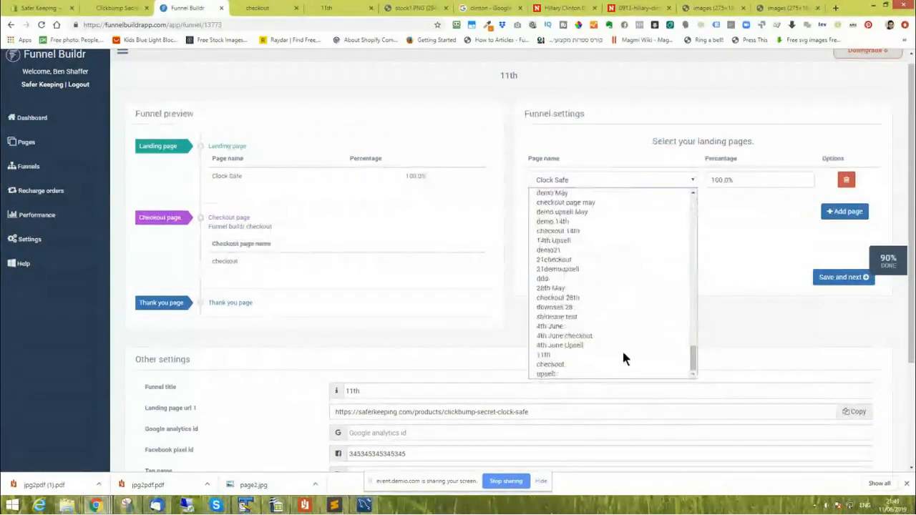
pyautogui.click(565, 356)
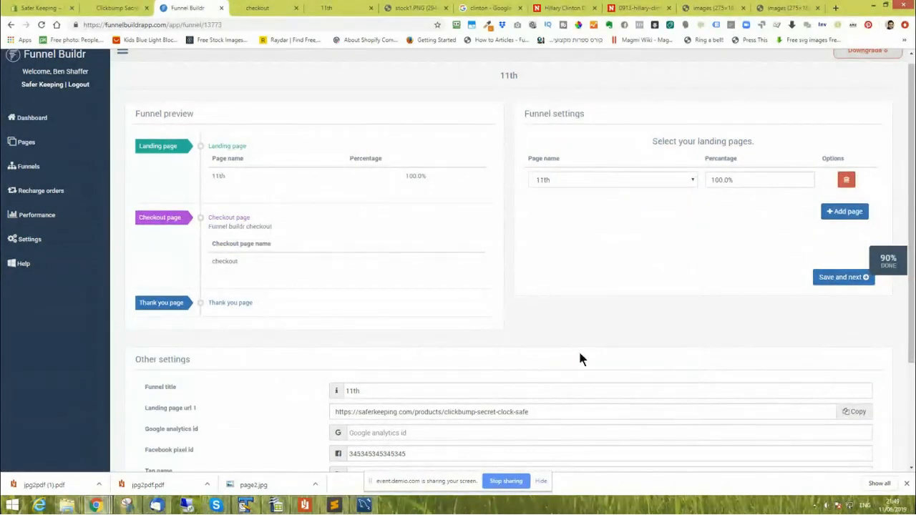
# - Continue the landing page to the existing checkout, finish with the thank-you page, and save the funnel
pyautogui.click(832, 278)
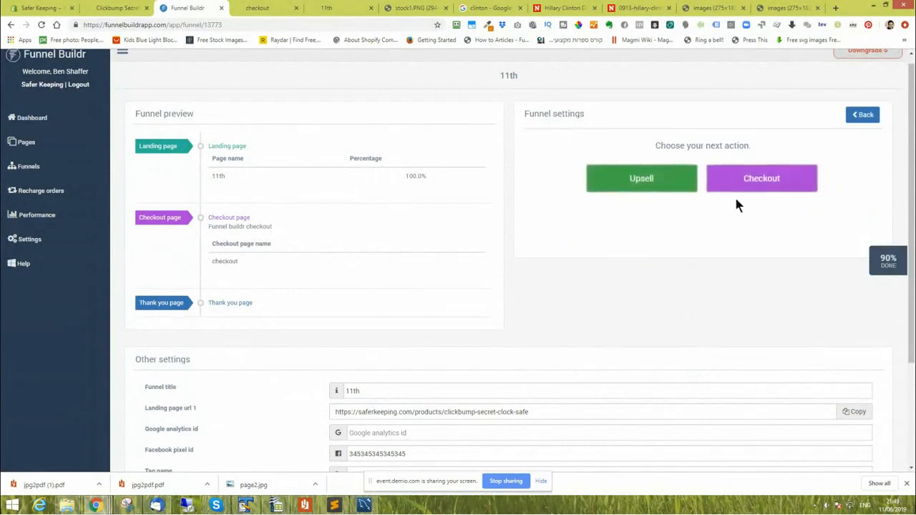
pyautogui.click(759, 184)
pyautogui.click(841, 275)
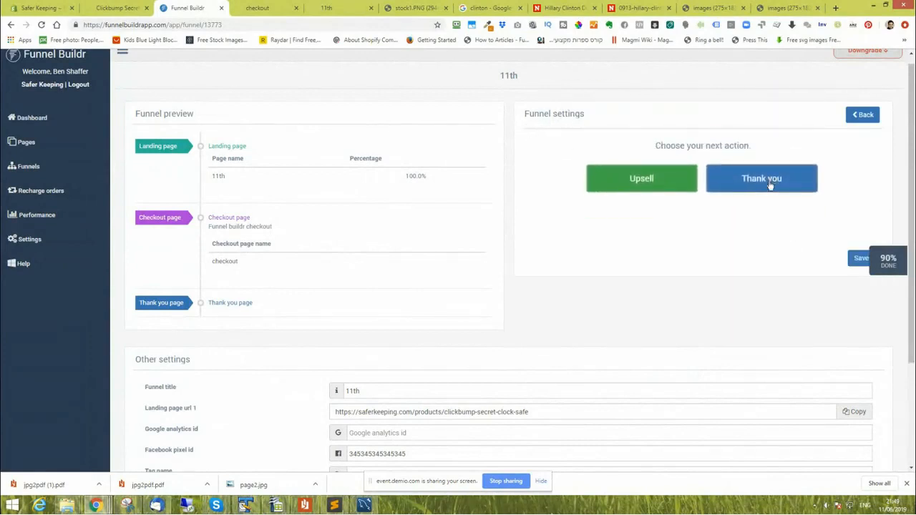
pyautogui.click(853, 259)
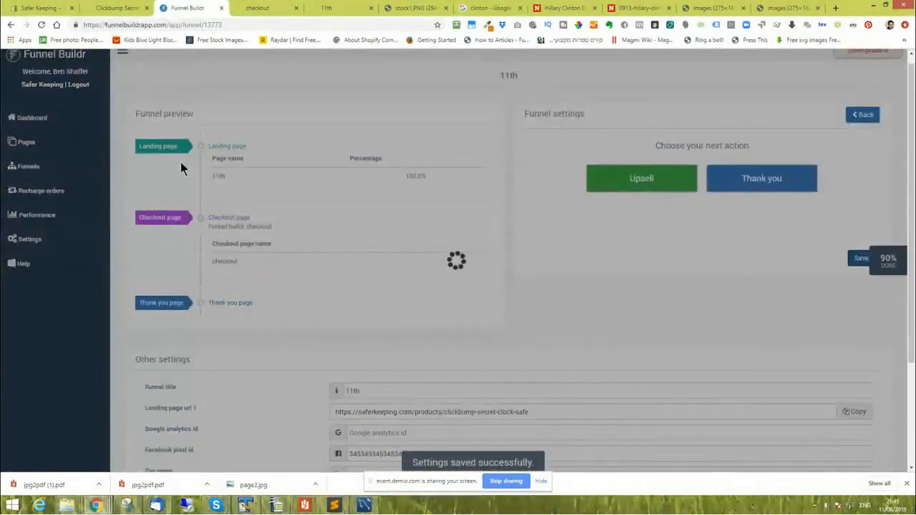
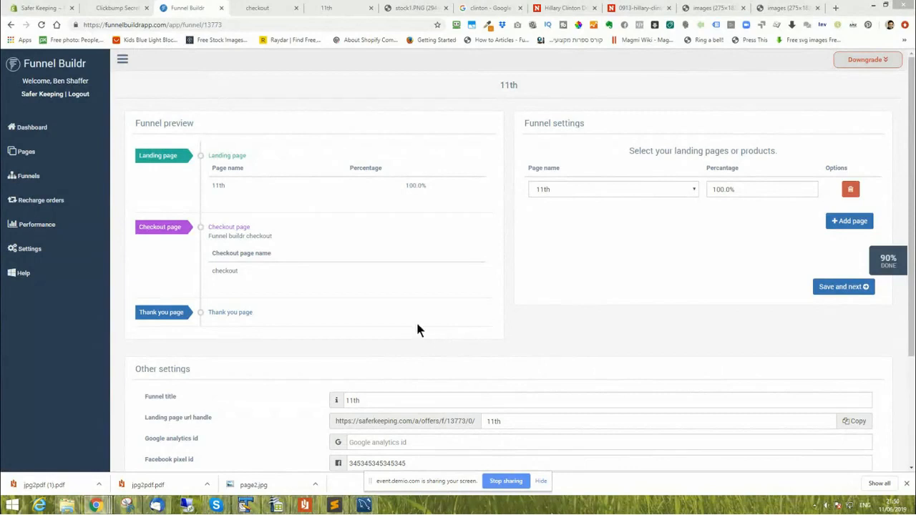
# - Add an upsell stage after the checkout page, using only the page named upsell
pyautogui.click(234, 229)
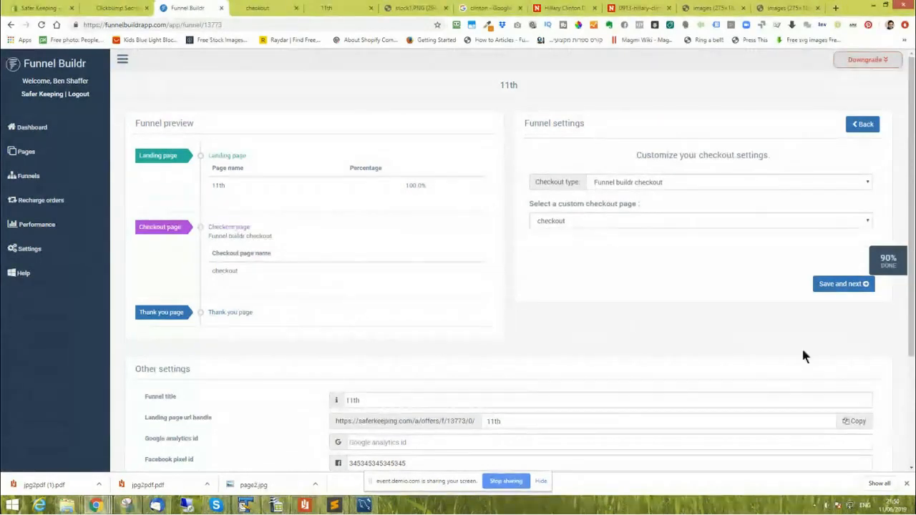
pyautogui.click(842, 285)
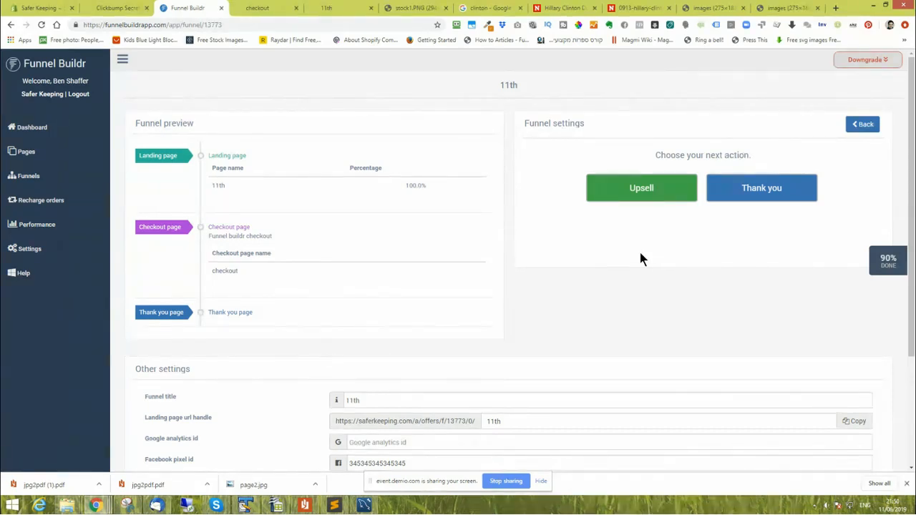
pyautogui.click(633, 192)
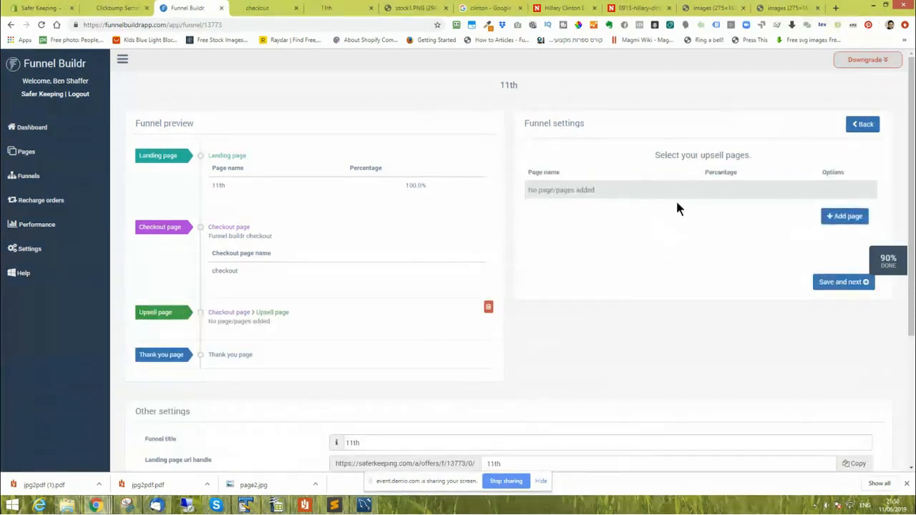
pyautogui.click(845, 215)
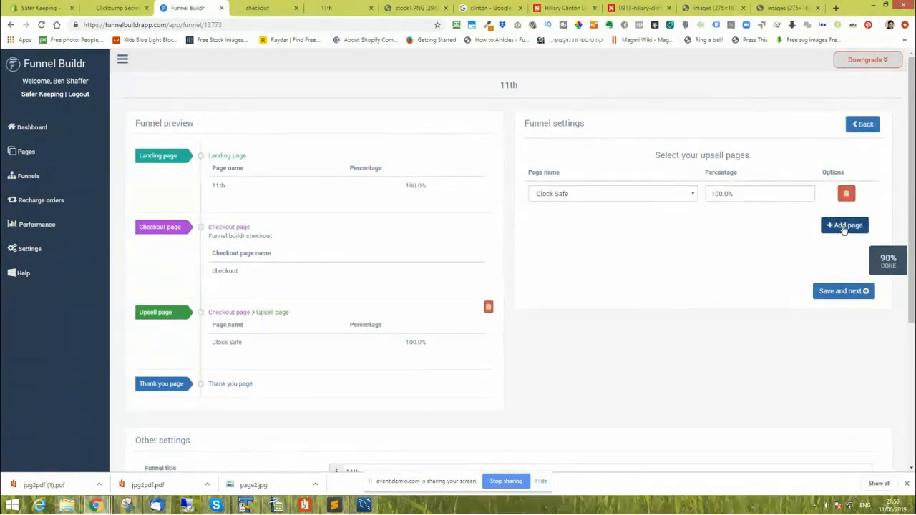
pyautogui.click(845, 226)
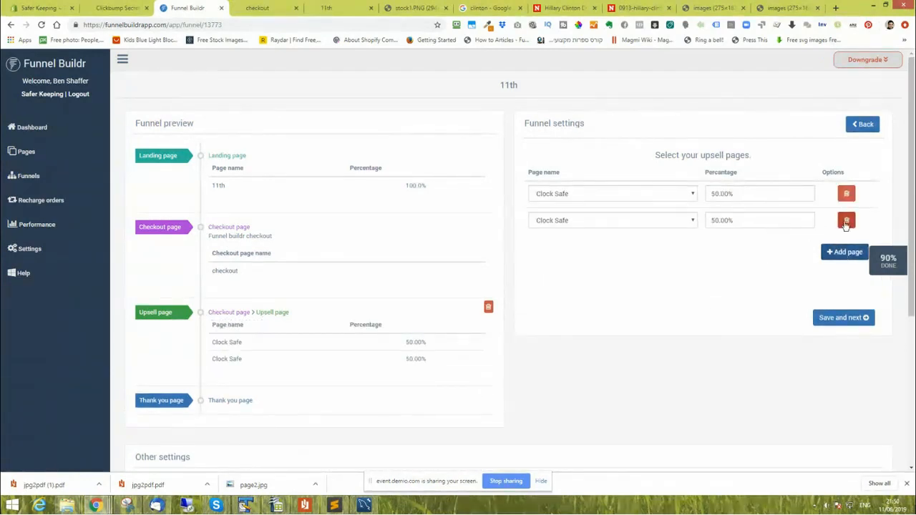
pyautogui.click(641, 197)
pyautogui.scroll(-10, 609, 310)
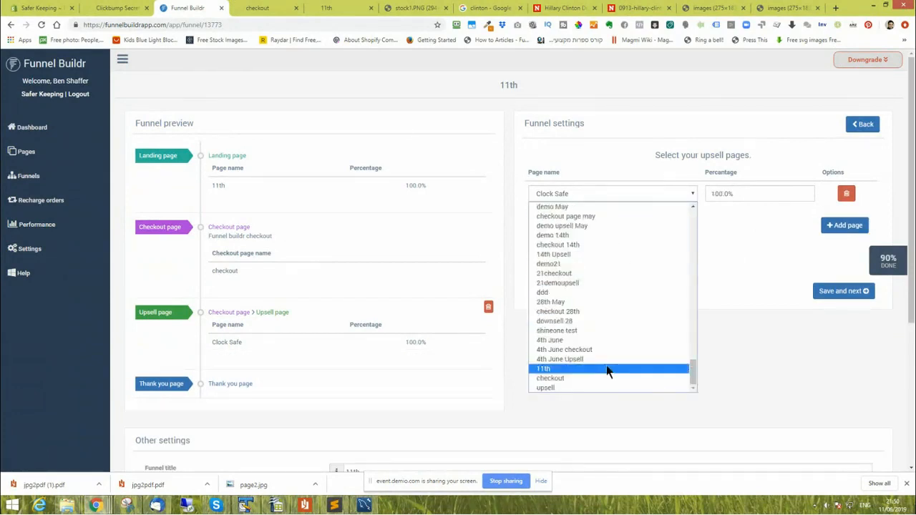
pyautogui.click(576, 388)
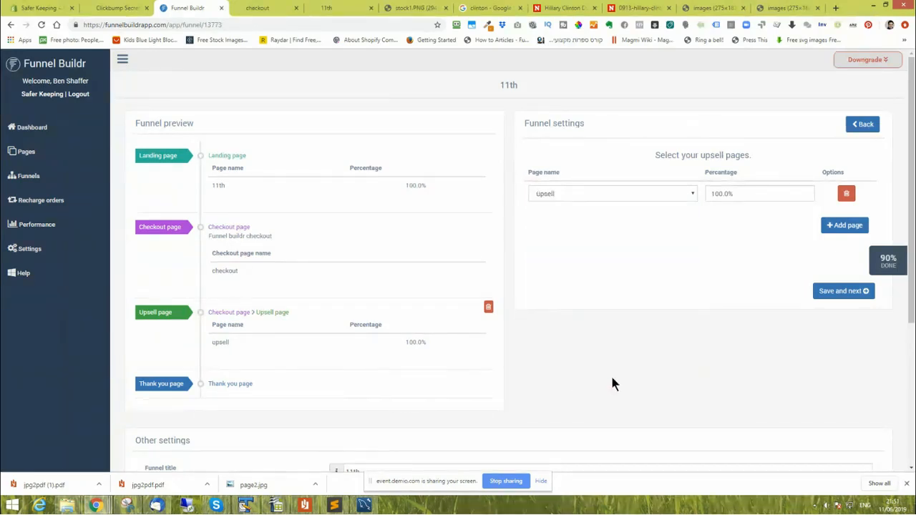
# - End the funnel with the thank-you page after the upsell and save it
pyautogui.click(841, 292)
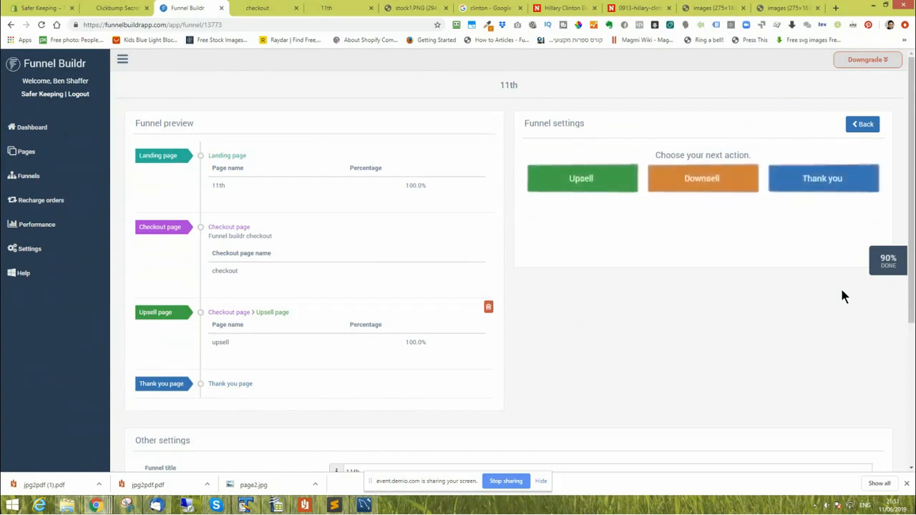
pyautogui.click(823, 188)
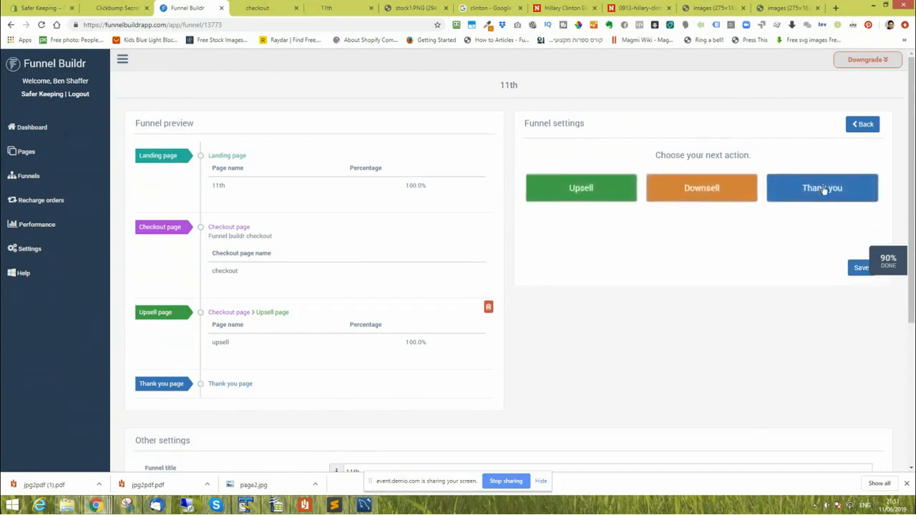
pyautogui.click(853, 266)
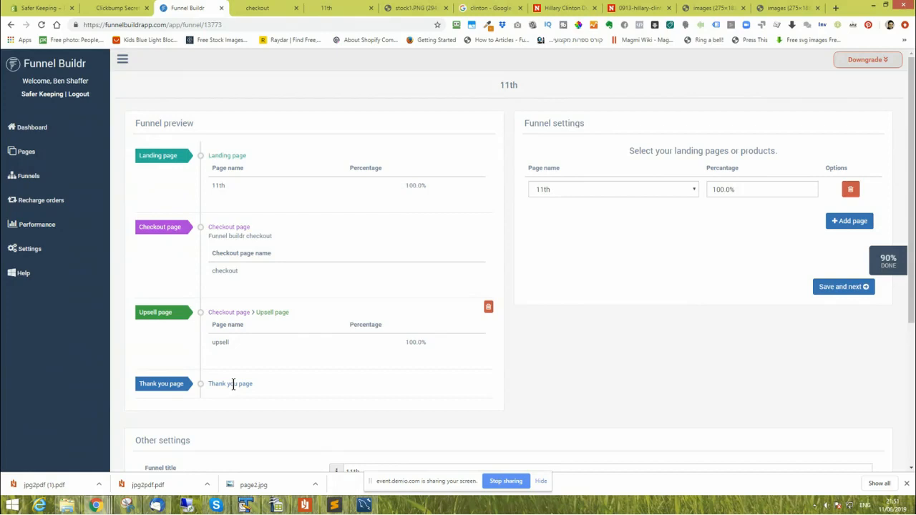
# - Add a second upsell after the first one, using the 4th June Upsell page and leading to the thank-you page
pyautogui.click(268, 315)
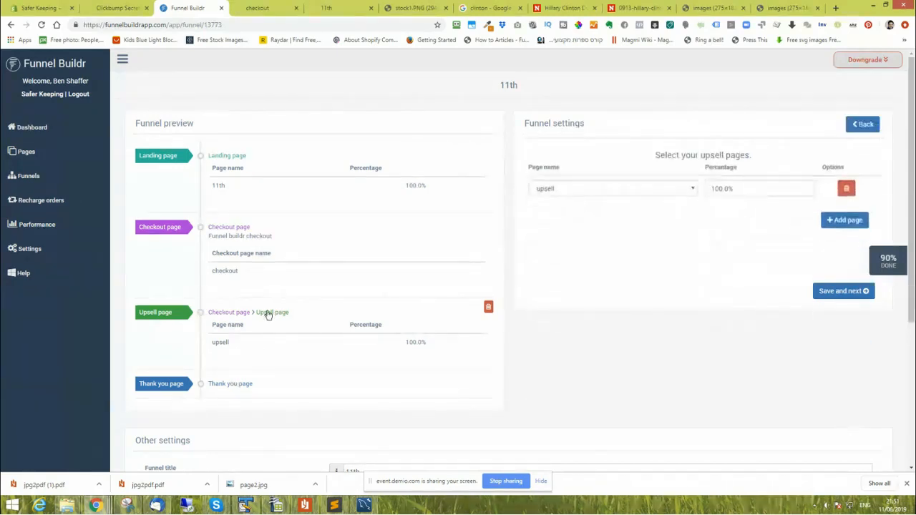
pyautogui.click(832, 300)
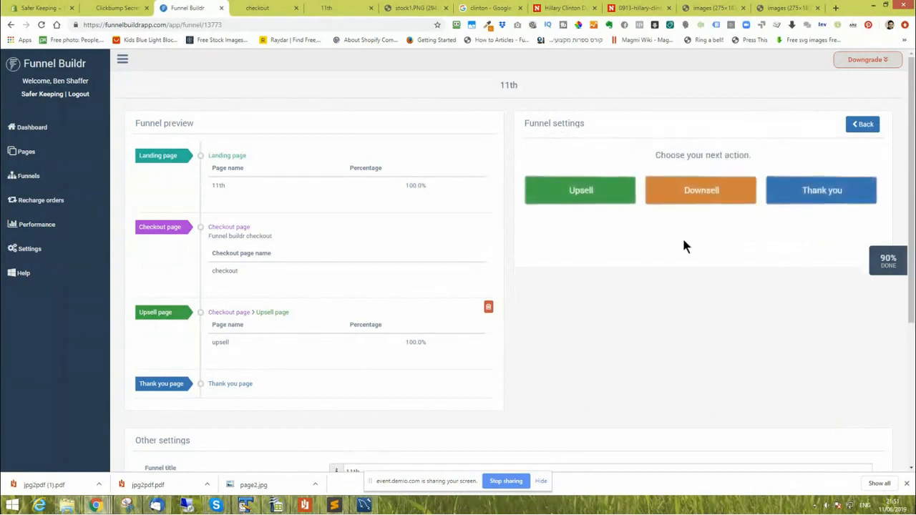
pyautogui.click(587, 190)
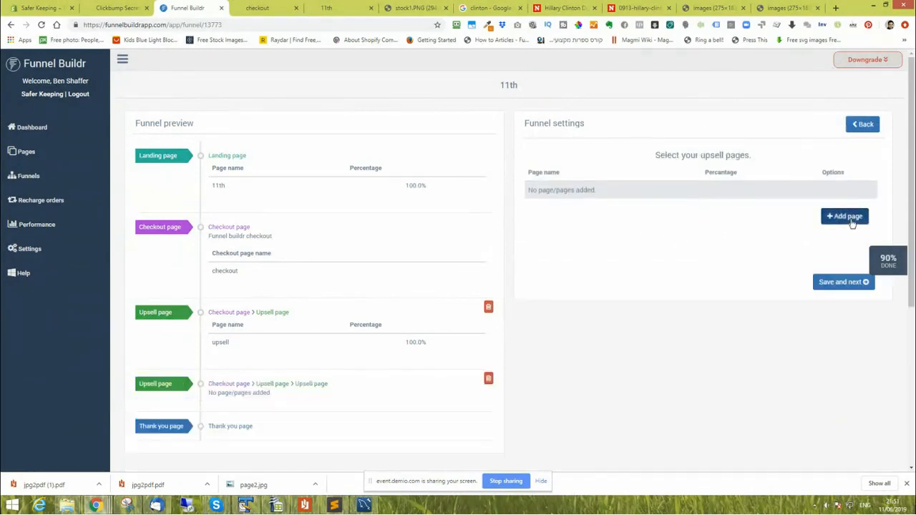
pyautogui.click(852, 223)
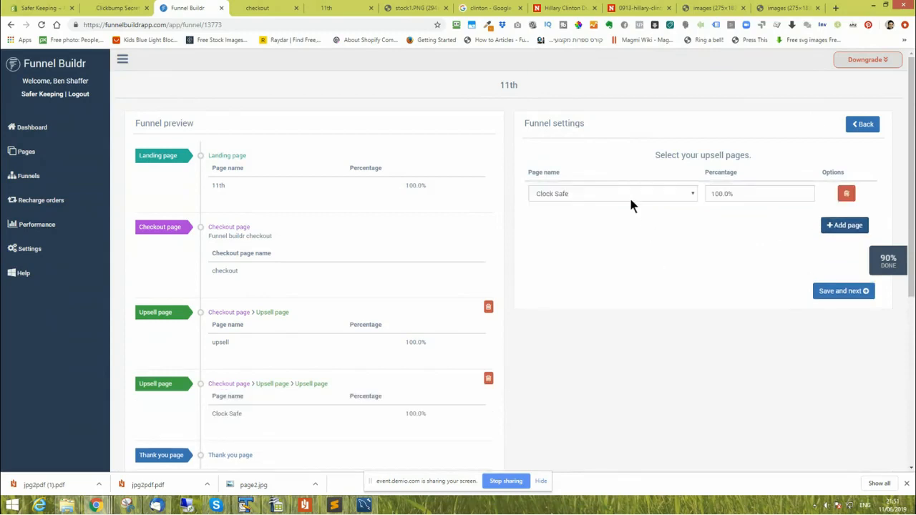
pyautogui.click(627, 195)
pyautogui.scroll(-10, 609, 317)
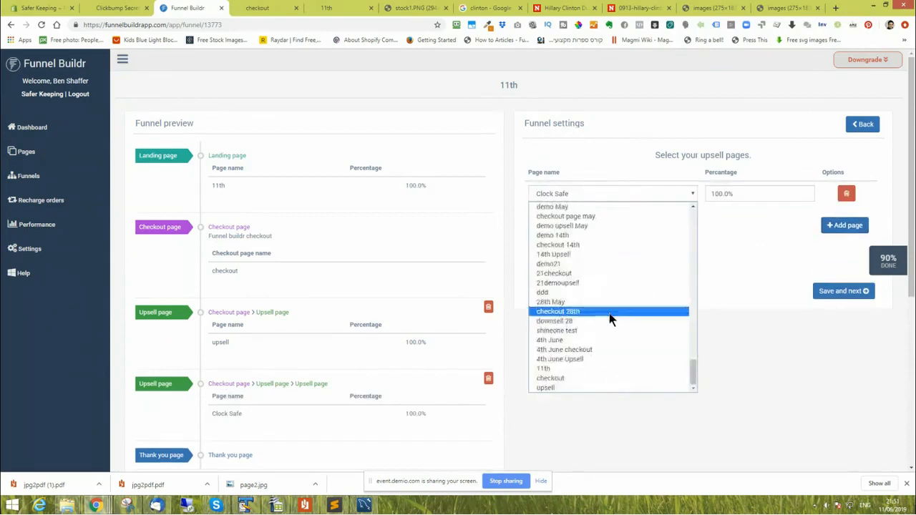
pyautogui.click(578, 360)
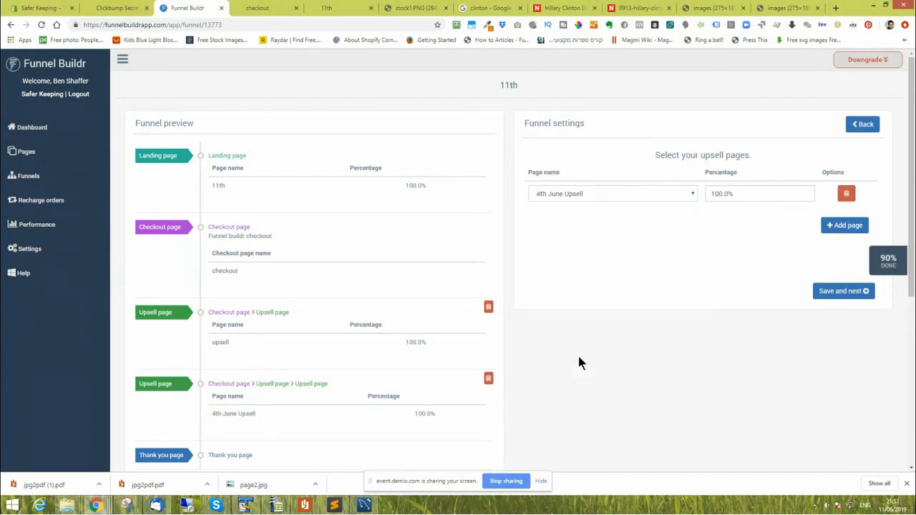
pyautogui.click(841, 291)
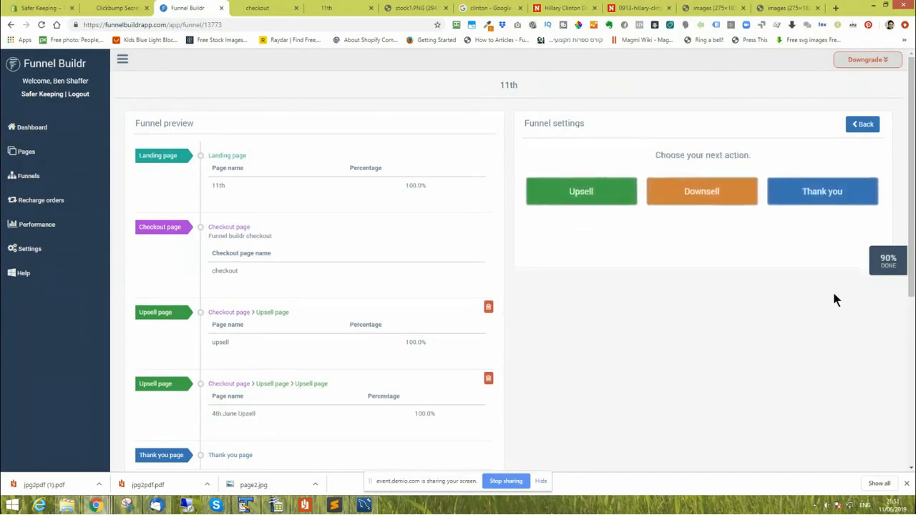
pyautogui.click(829, 191)
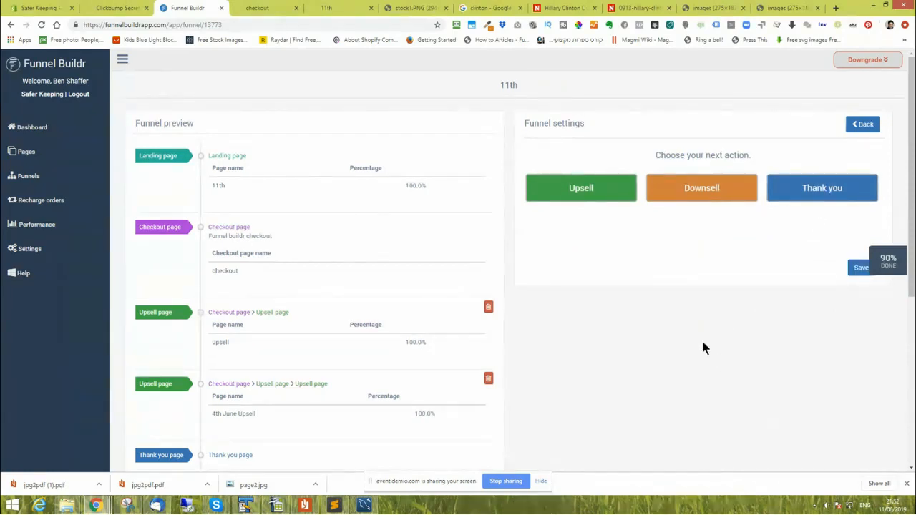
# - Add a downsell stage branching from the first upsell, using only the 4th June Upsell page
pyautogui.scroll(-2, 114, 341)
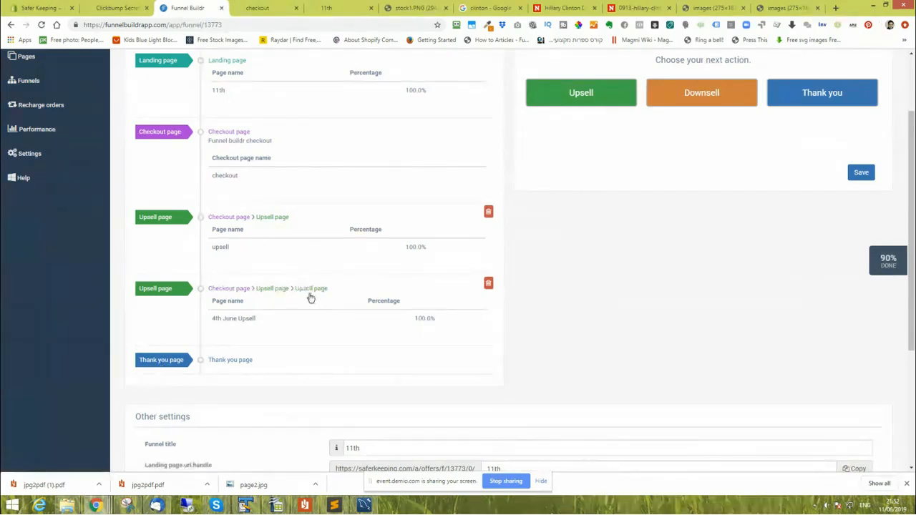
pyautogui.click(282, 219)
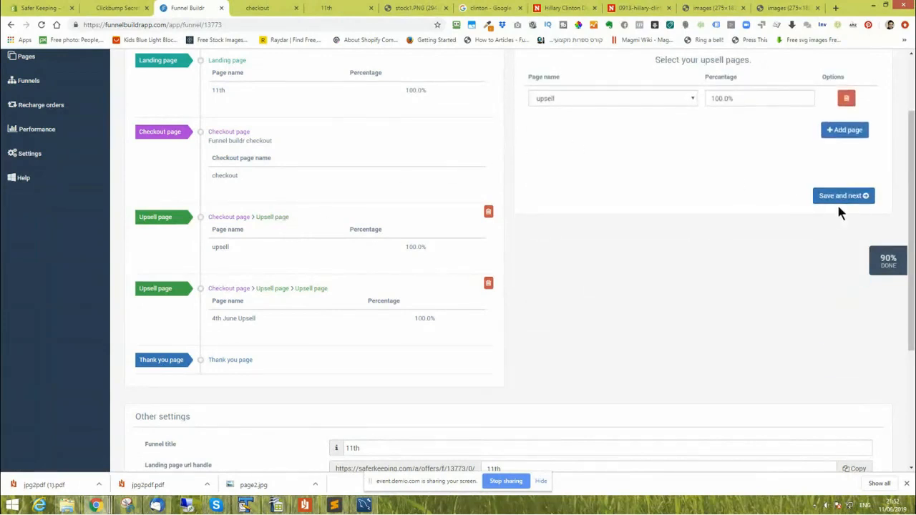
pyautogui.click(842, 200)
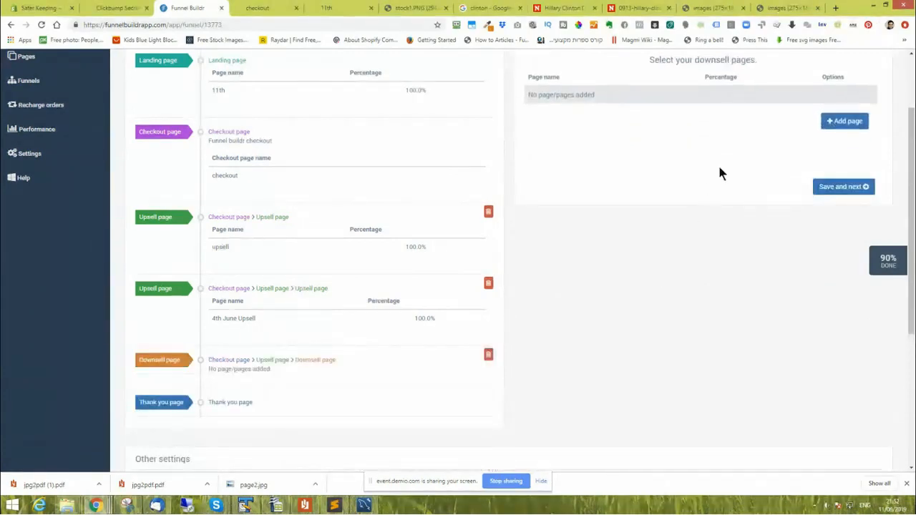
pyautogui.click(843, 121)
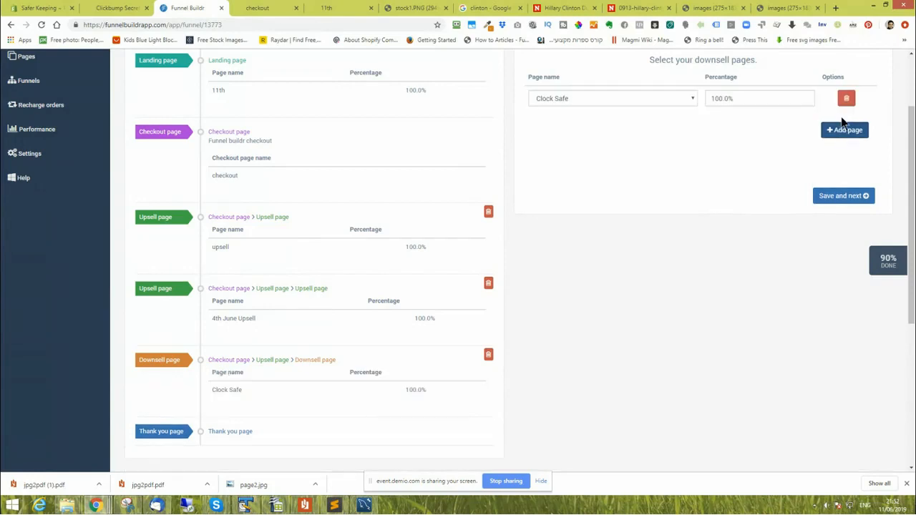
pyautogui.click(597, 100)
pyautogui.moveTo(692, 129); pyautogui.dragTo(695, 288)
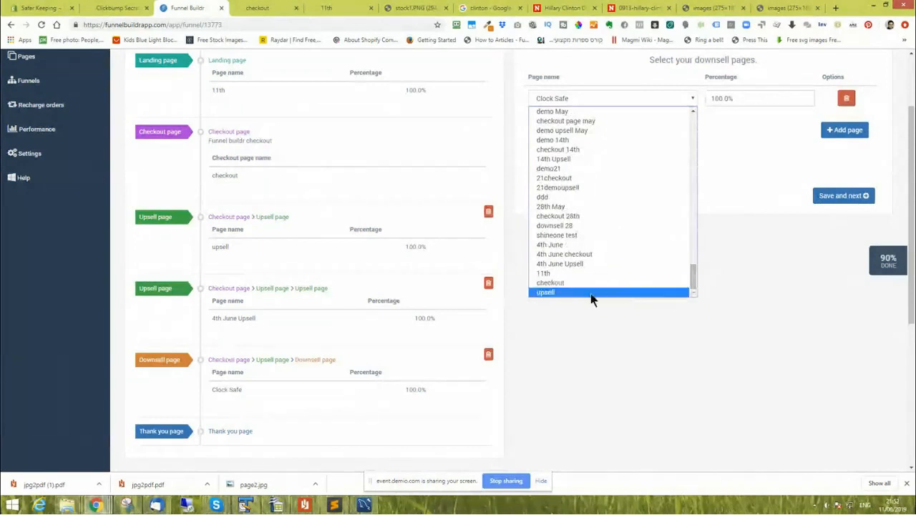
pyautogui.click(552, 264)
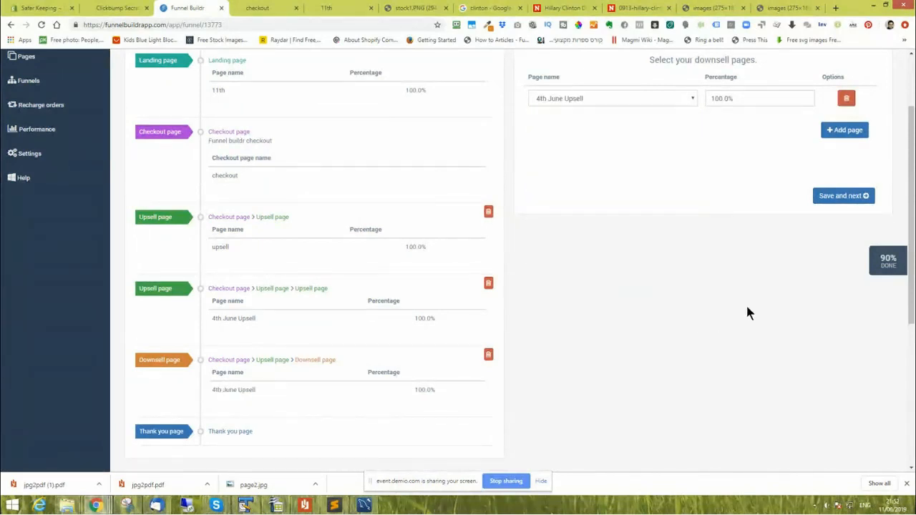
# - Lead the downsell to the thank-you page and save the funnel
pyautogui.click(847, 195)
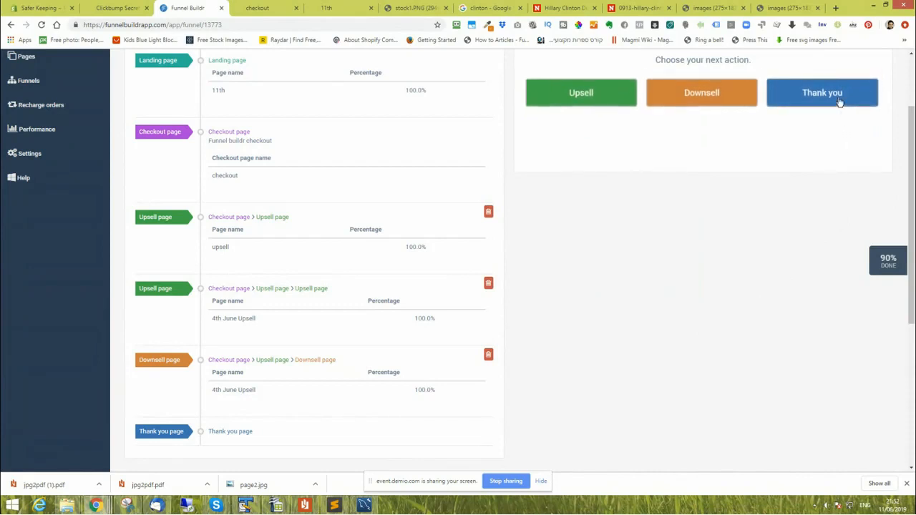
pyautogui.click(841, 102)
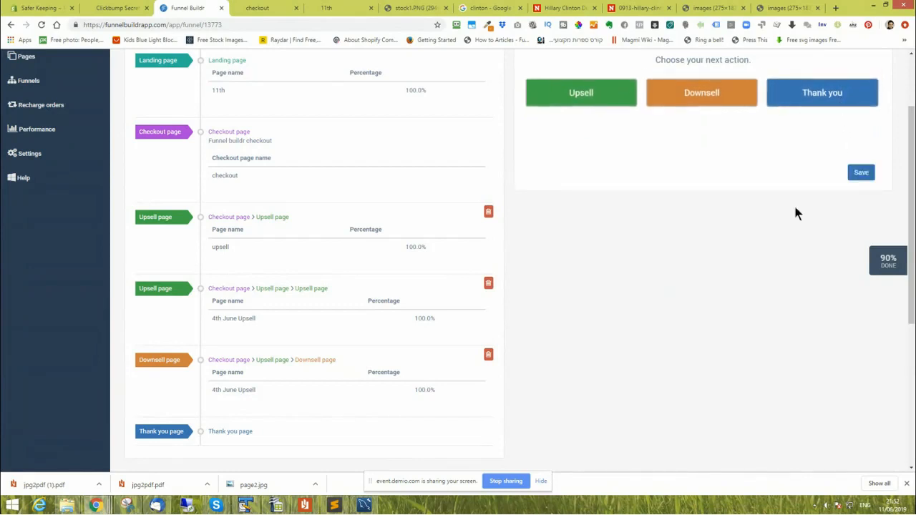
pyautogui.click(862, 174)
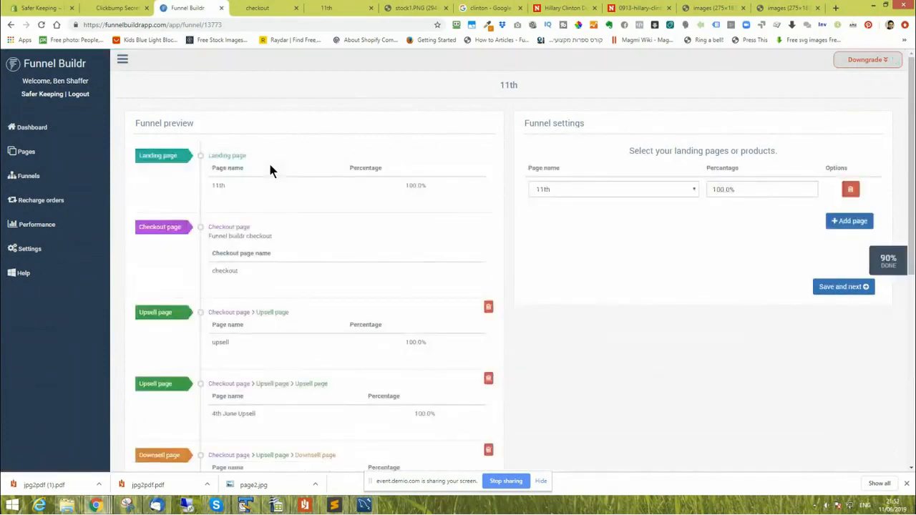
# - Review the 11th funnel's stages and other settings, including the mailing list options, and save the settings
pyautogui.scroll(-2, 268, 236)
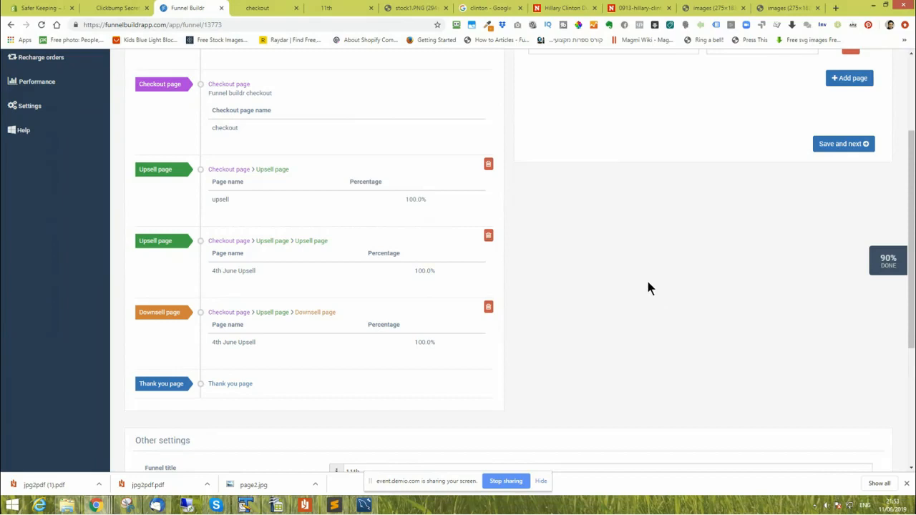
pyautogui.scroll(-2, 648, 283)
pyautogui.scroll(-3, 648, 287)
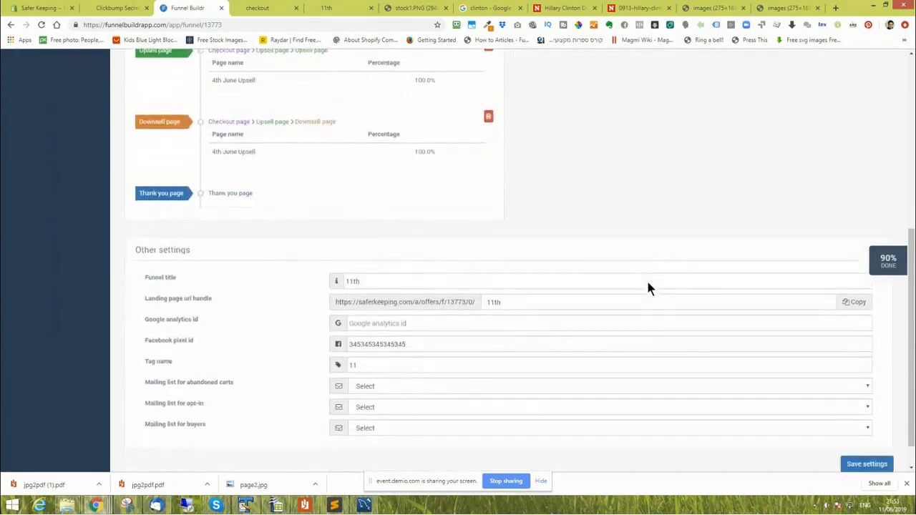
pyautogui.scroll(-1, 647, 284)
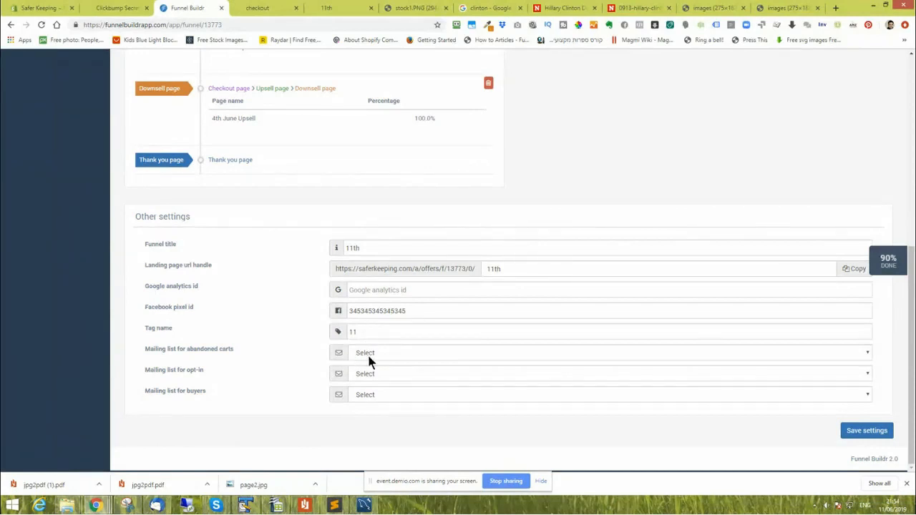
pyautogui.click(857, 434)
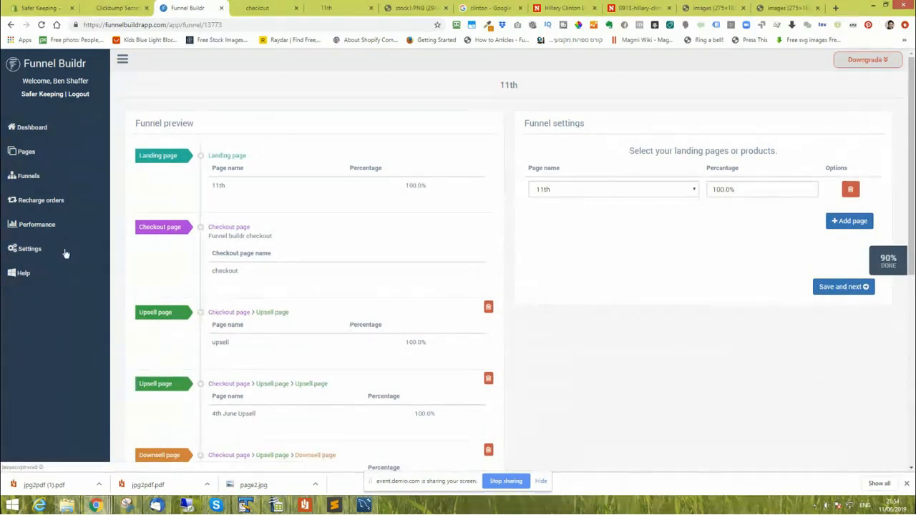
# - View the lists of pages and funnels with their statistics and editing options, and return to the pages list
pyautogui.click(33, 157)
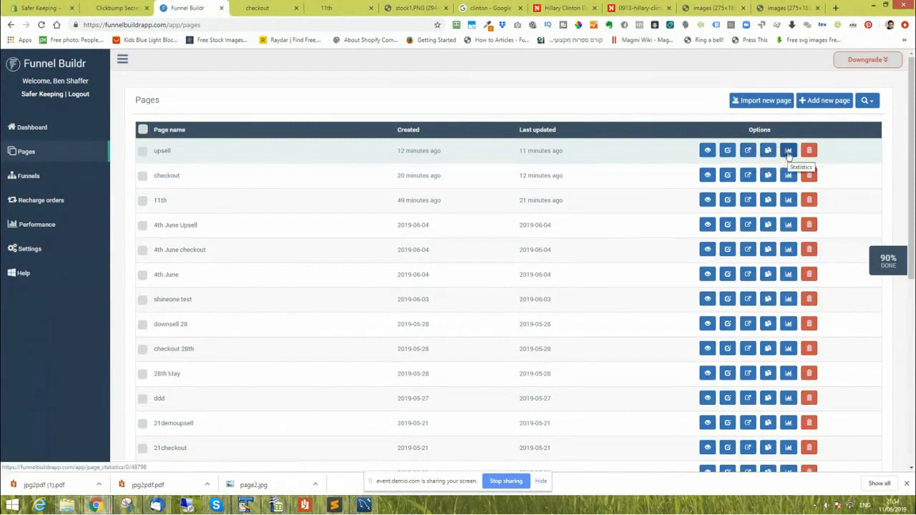
pyautogui.click(47, 178)
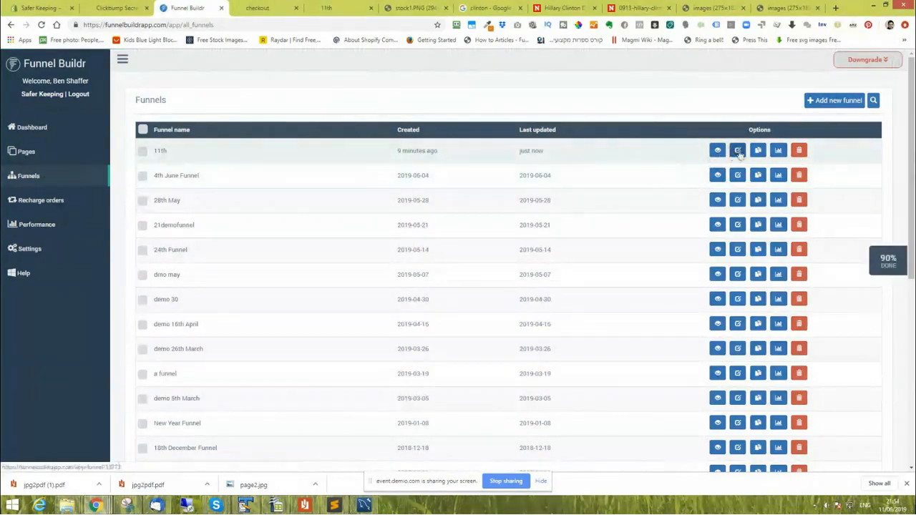
pyautogui.click(23, 153)
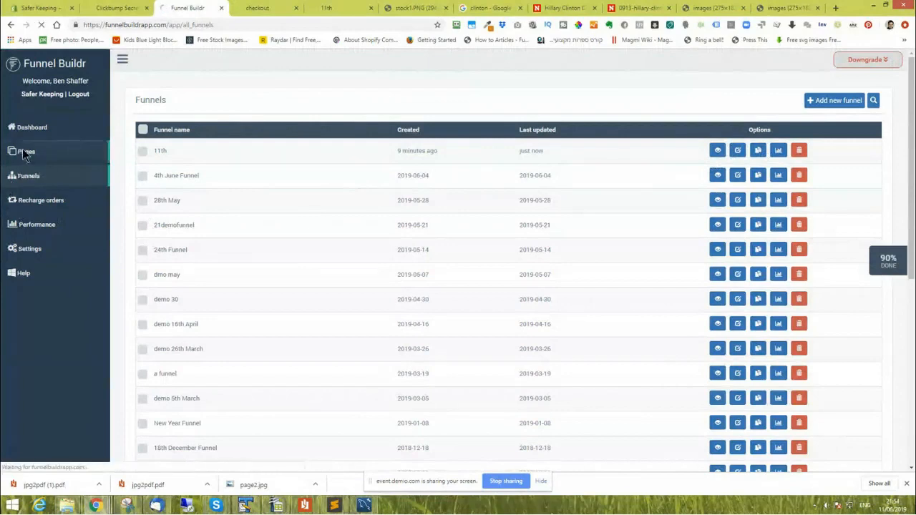